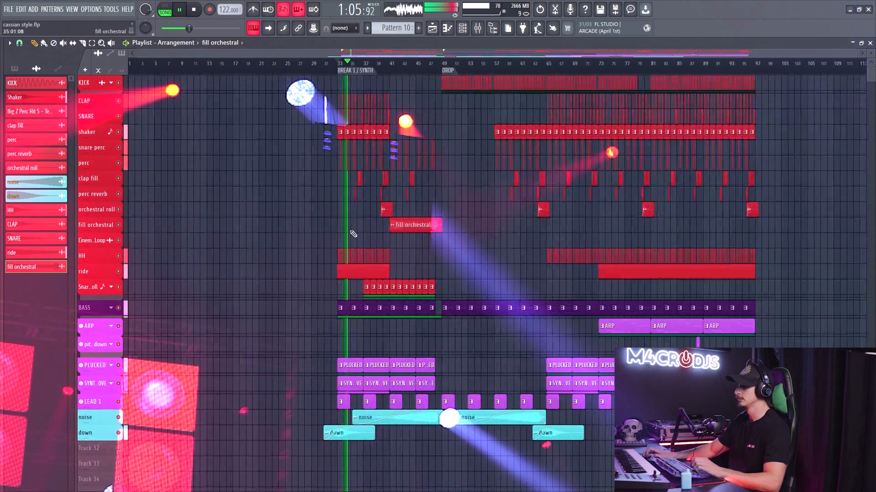
- Examine the drum, bass and synth clips of the BREAK 1 / SYNTH section while the song plays
scroll(374, 112, up, 6)
scroll(335, 110, up, 3)
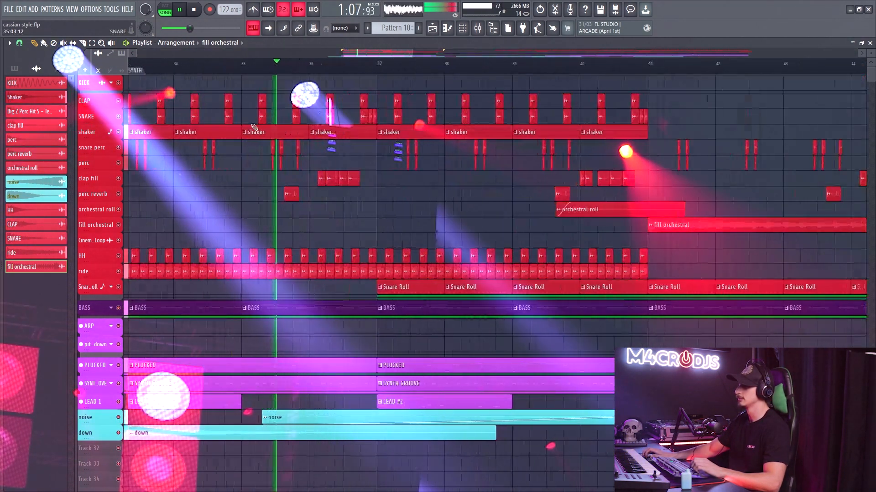
middle_click(250, 123)
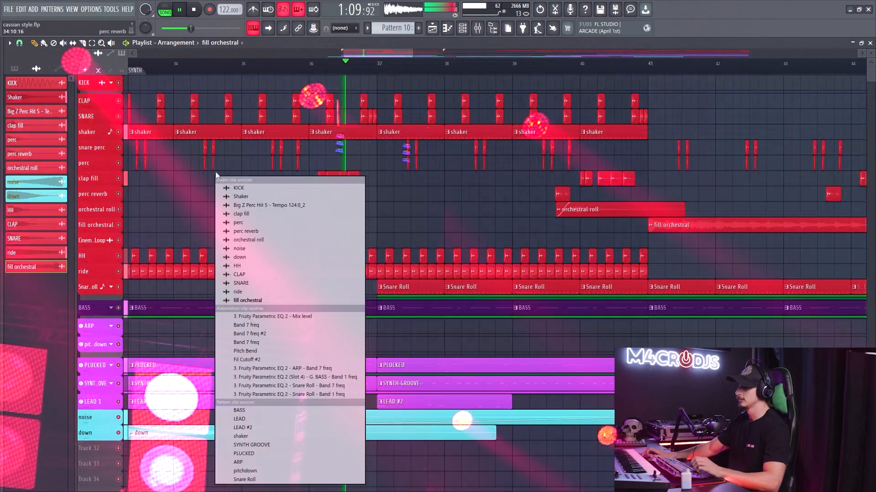
scroll(207, 192, down, 5)
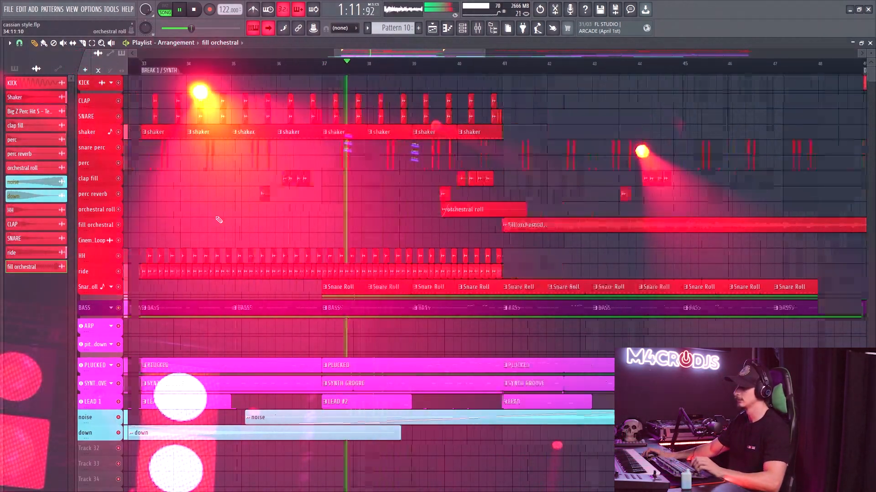
scroll(247, 287, up, 3)
scroll(246, 277, down, 3)
scroll(251, 343, up, 2)
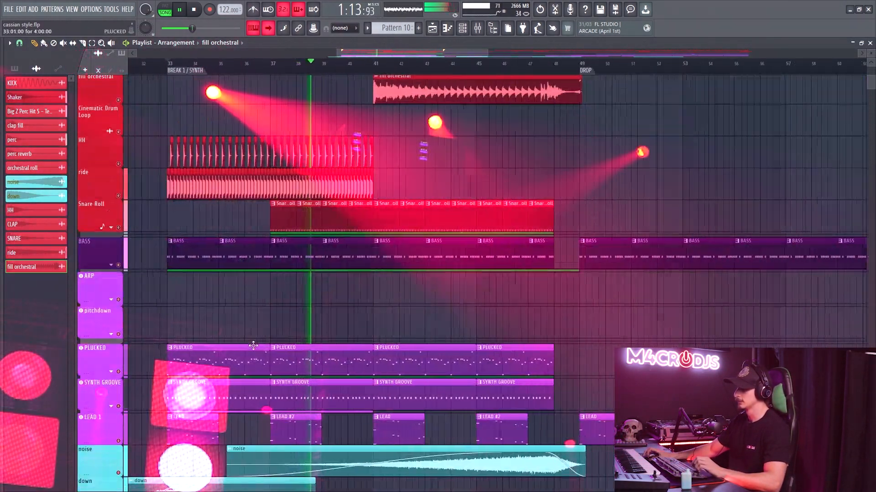
scroll(351, 315, down, 4)
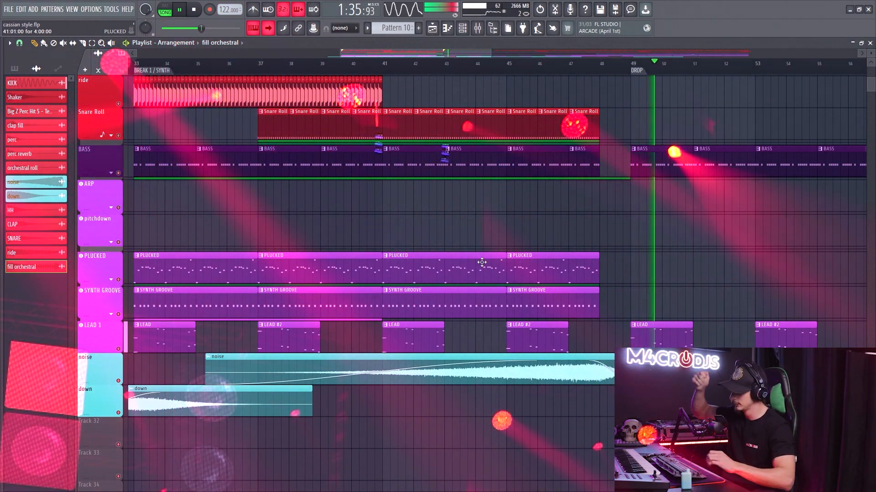
- Examine how the track layers run from the BREAK 1 / SYNTH section into the DROP section
scroll(513, 250, down, 5)
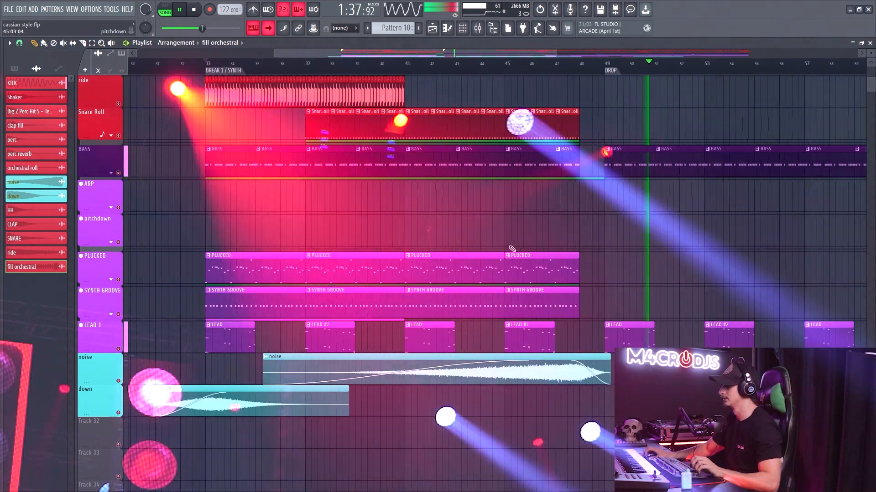
scroll(574, 234, up, 2)
scroll(529, 236, up, 4)
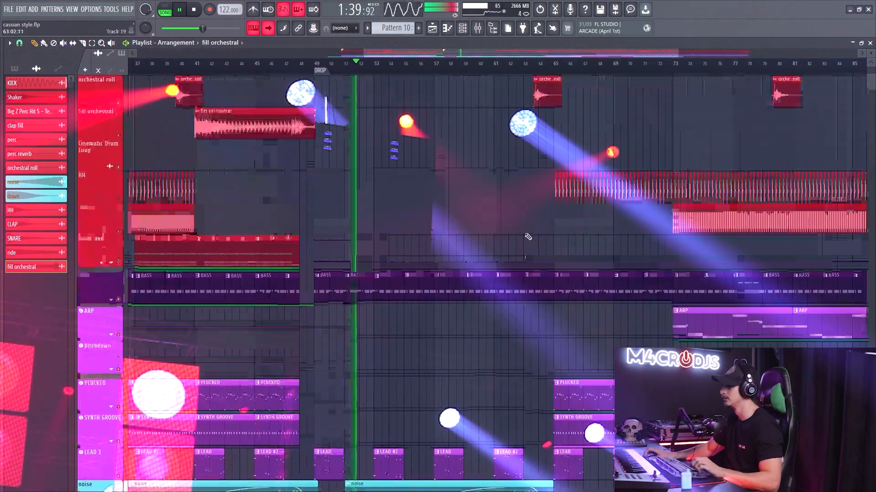
scroll(525, 237, down, 4)
drag(458, 231, 362, 279)
scroll(358, 242, down, 2)
scroll(362, 213, down, 2)
drag(373, 241, 345, 285)
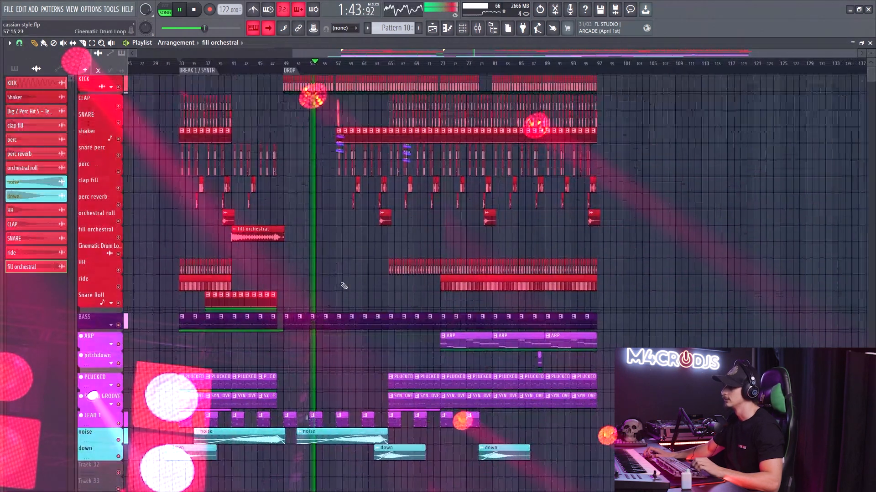
- Inspect the effect chains of the KICK, BASS and G. BASS mixer channels, and return to the playlist
key(F9)
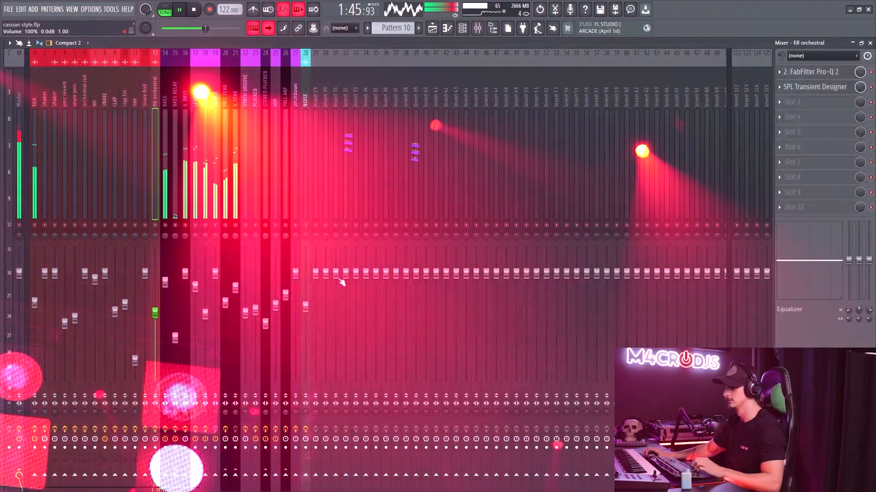
click(35, 141)
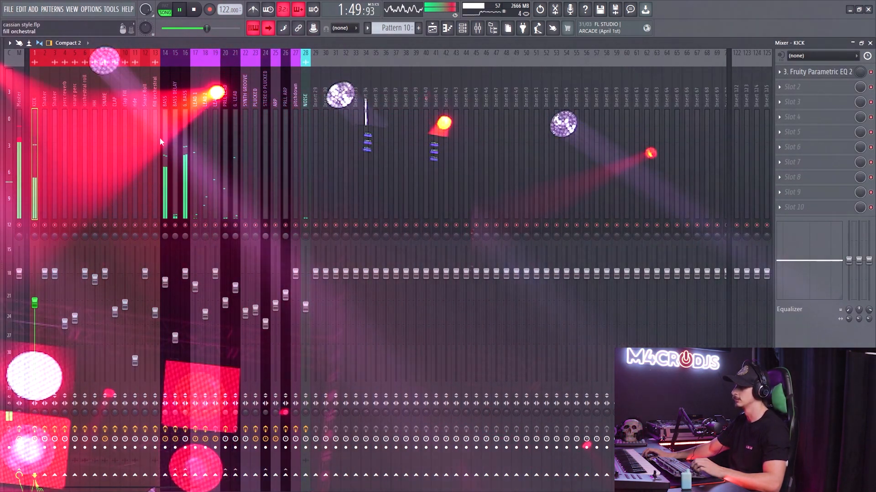
click(163, 135)
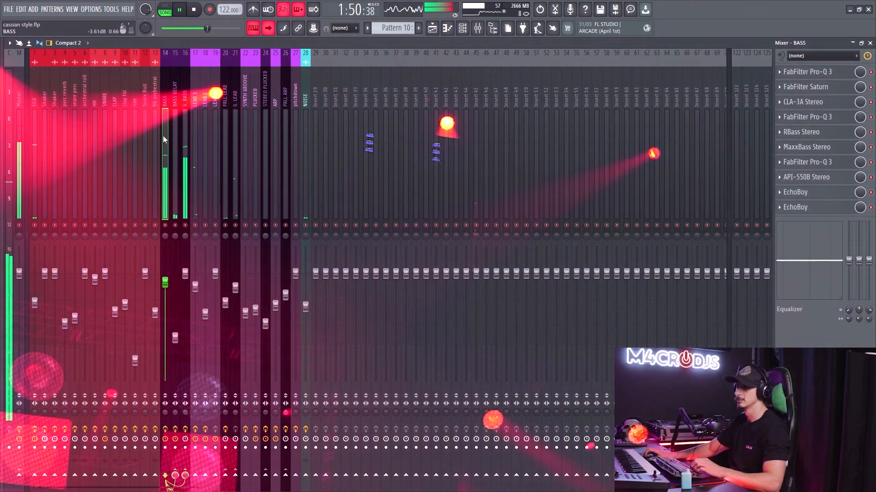
click(185, 145)
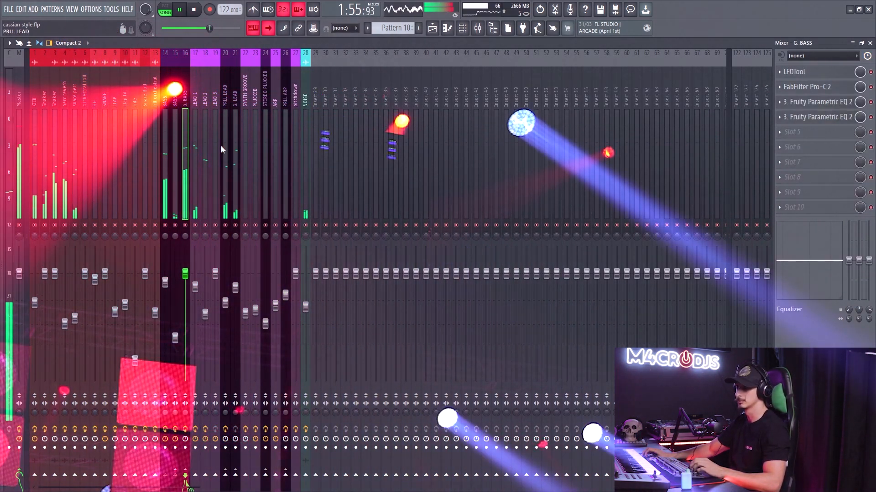
key(F5)
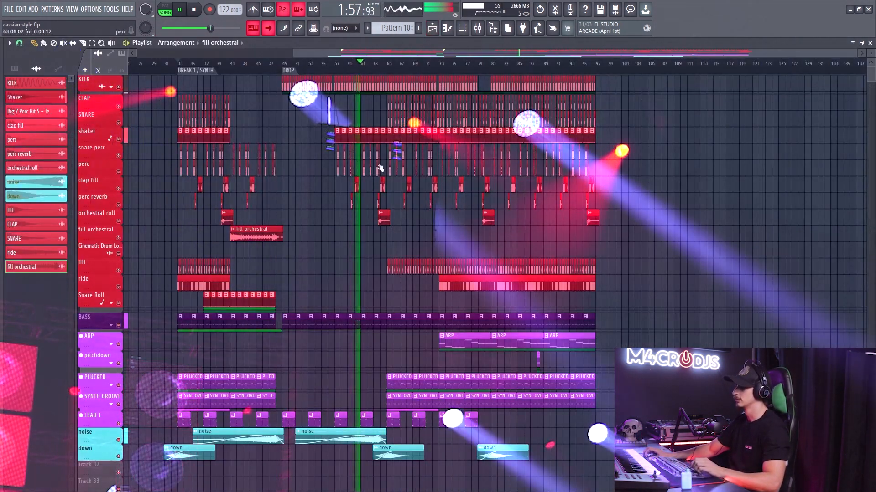
- Expand the ARP, pitchdown, PLUCKED and SYNTH GROOVE tracks to show their automation lanes
scroll(389, 170, up, 3)
scroll(675, 200, up, 3)
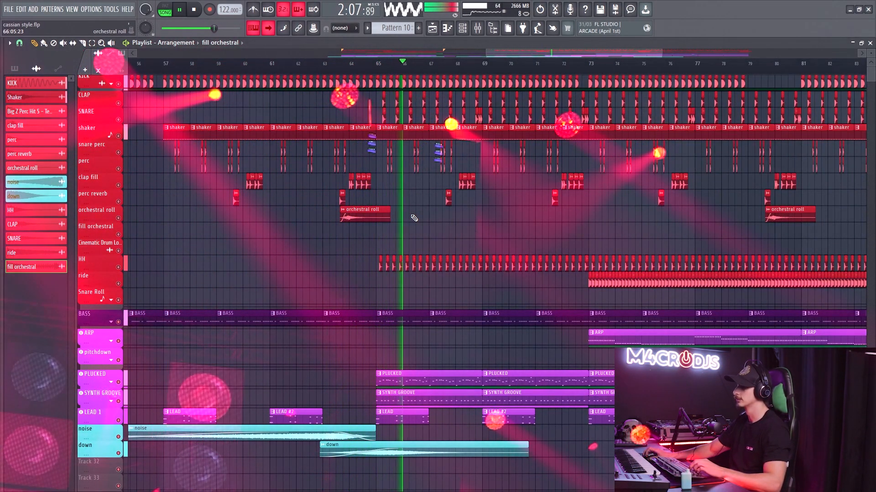
scroll(404, 211, down, 6)
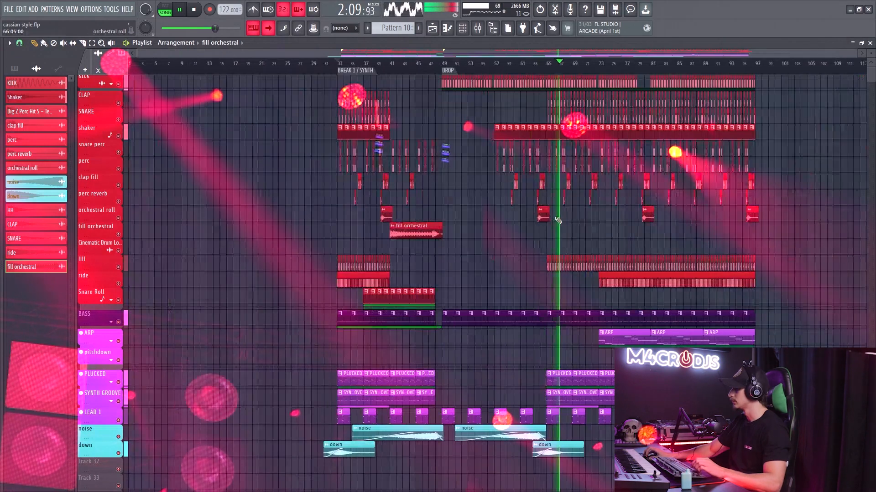
scroll(667, 238, up, 4)
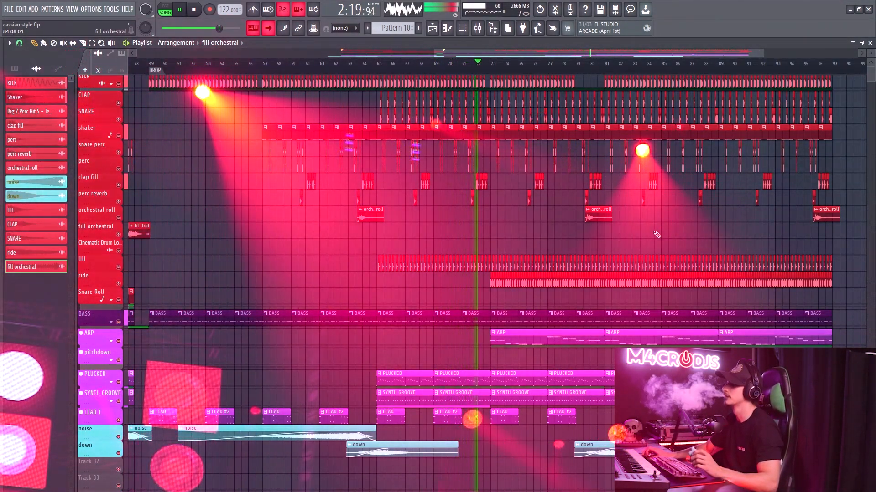
drag(552, 343, 385, 282)
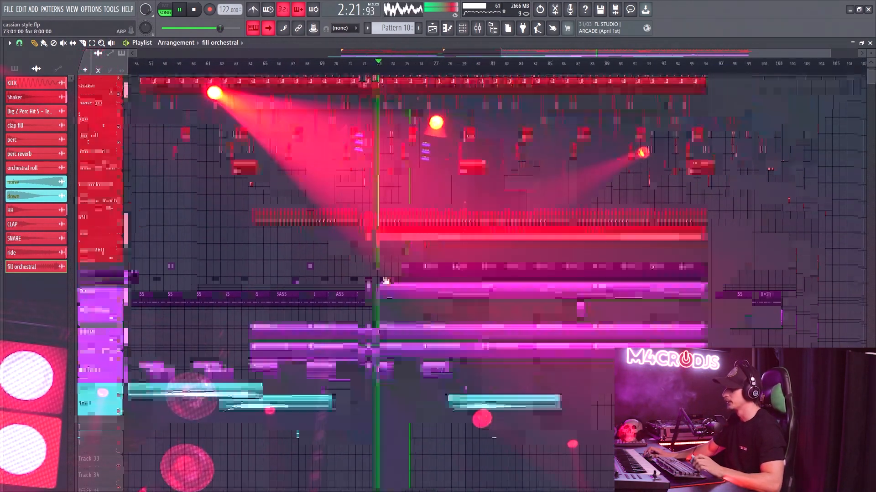
click(111, 282)
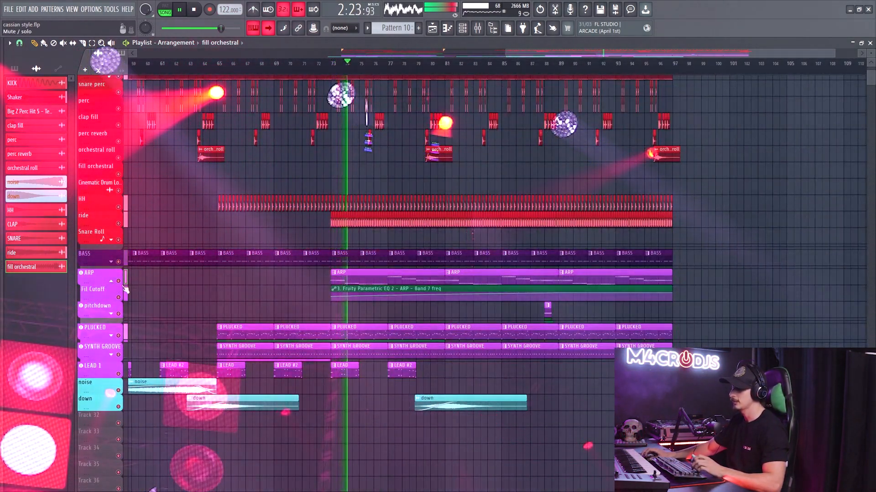
click(111, 314)
click(111, 363)
scroll(109, 371, down, 2)
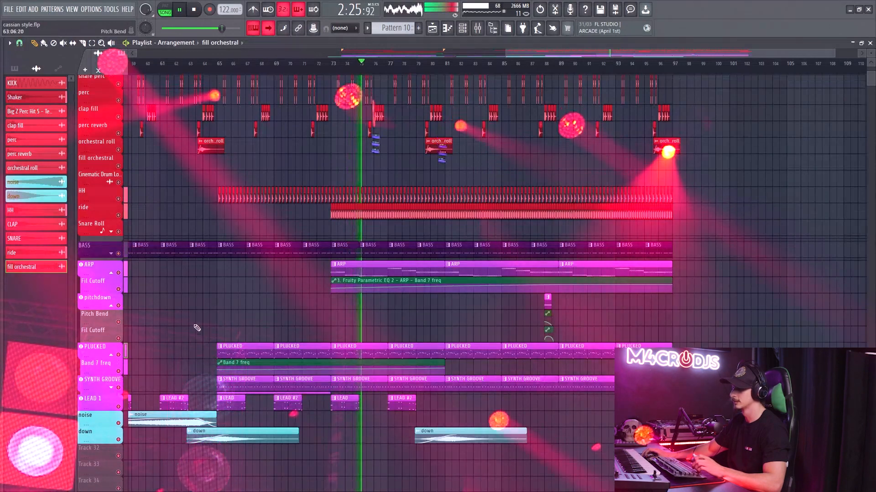
ctrl+scroll(375, 271, up, 3)
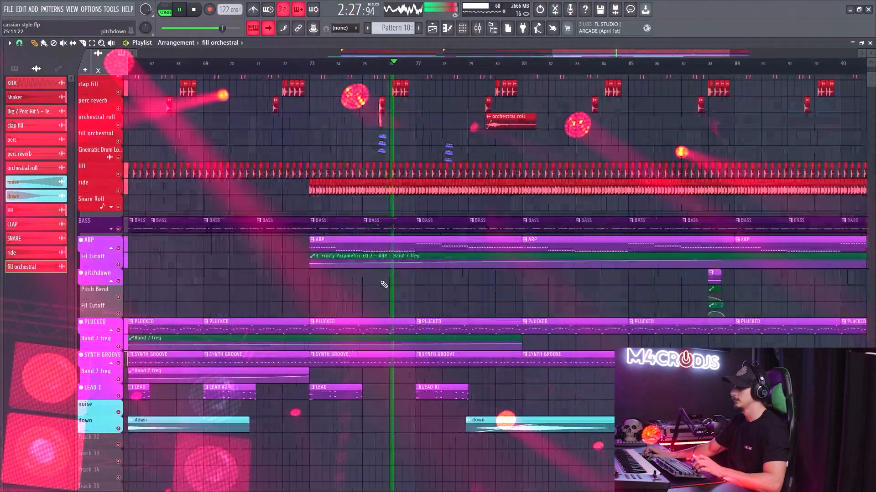
- Examine the second half of the drop, including the ARP, pitchdown, PLUCKED and SYNTH GROOVE automation
alt+scroll(375, 271, up, 3)
alt+scroll(369, 272, down, 3)
ctrl+scroll(360, 272, down, 4)
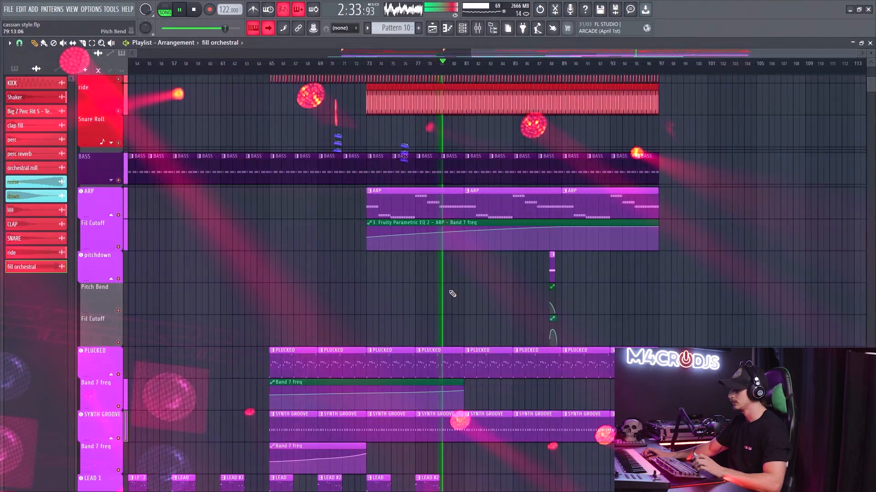
ctrl+scroll(515, 294, up, 2)
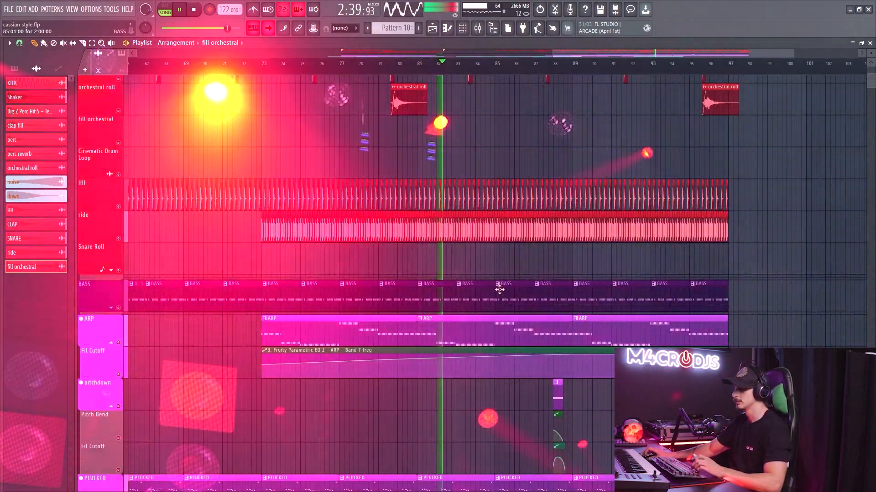
ctrl+scroll(499, 297, down, 2)
drag(537, 259, 479, 259)
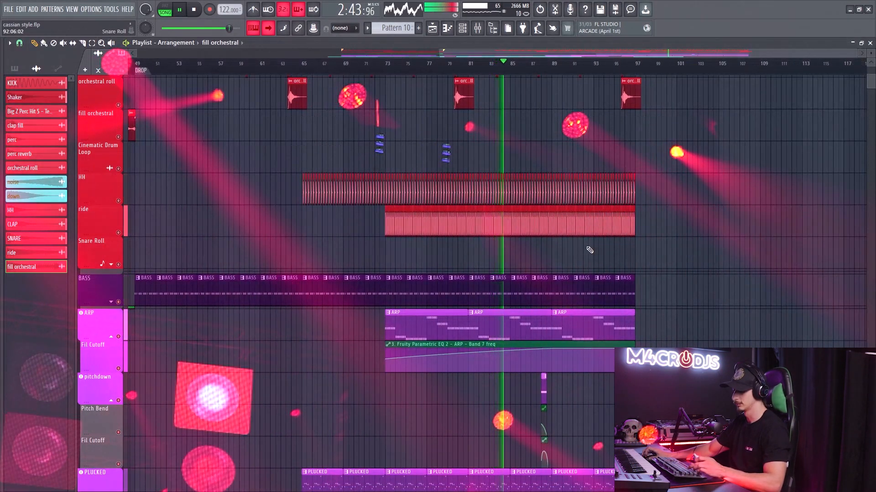
key(ctrl+a)
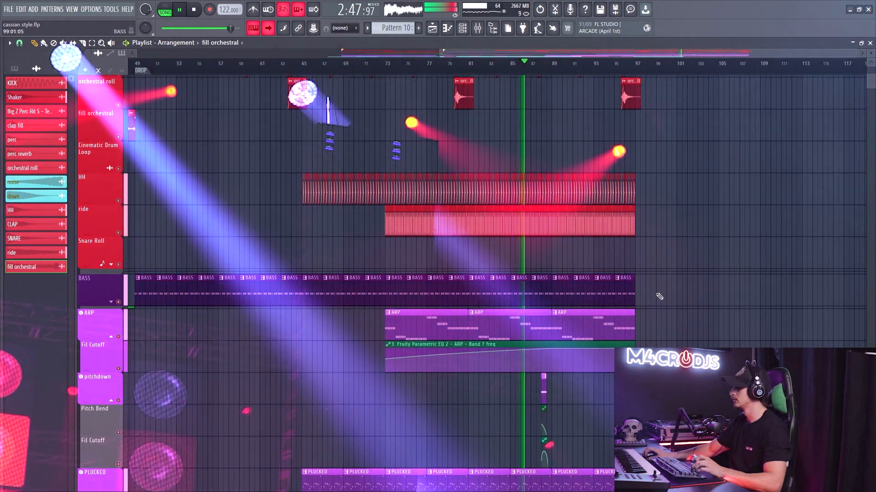
scroll(659, 297, up, 4)
scroll(660, 297, down, 10)
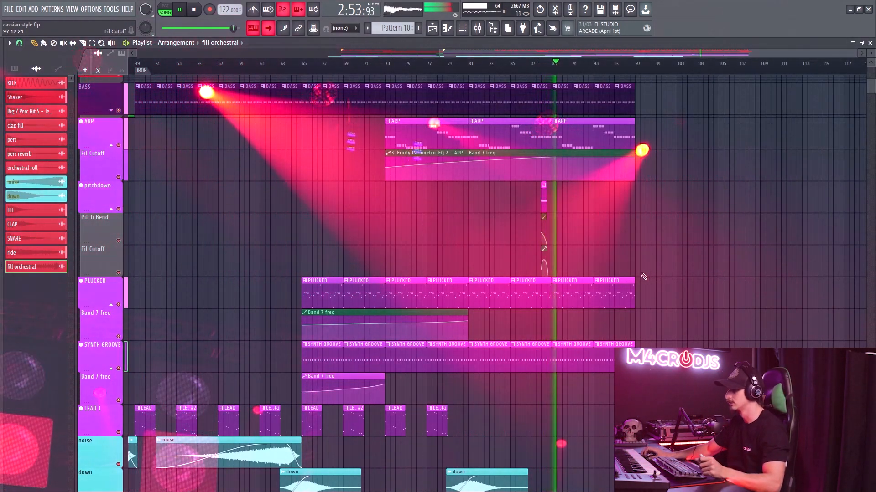
- Copy the down effect clip to the end of the drop, starting at about bar 94.5 on its track
scroll(608, 283, down, 5)
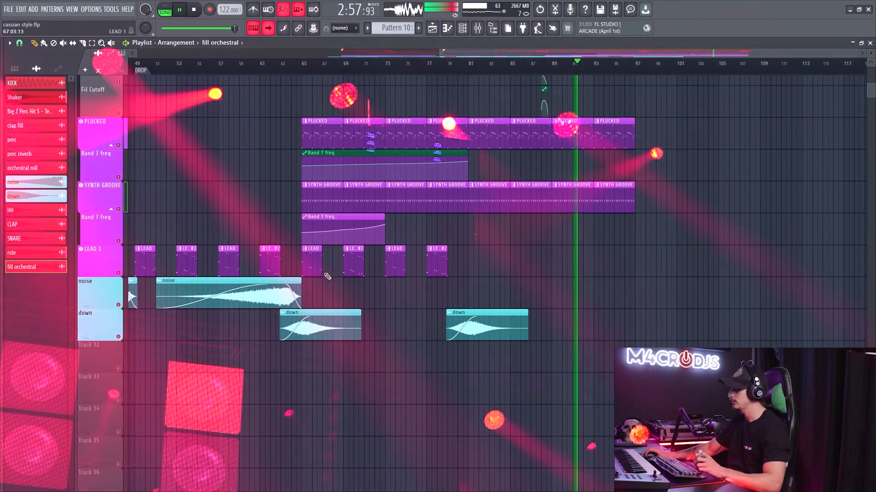
shift+drag(310, 317, 628, 319)
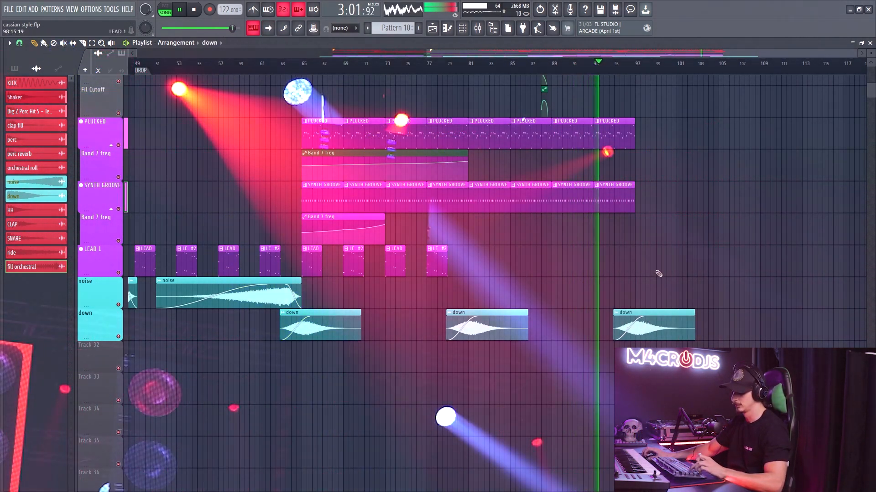
drag(653, 323, 648, 323)
- Select all playlist clips so the time range spans the whole arrangement, and clear the clip selection
key(ctrl+a)
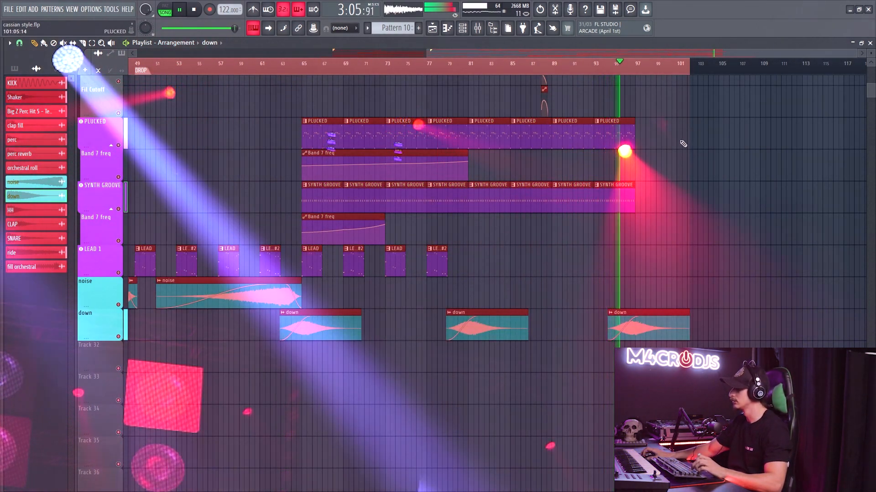
scroll(694, 190, up, 3)
scroll(693, 191, up, 2)
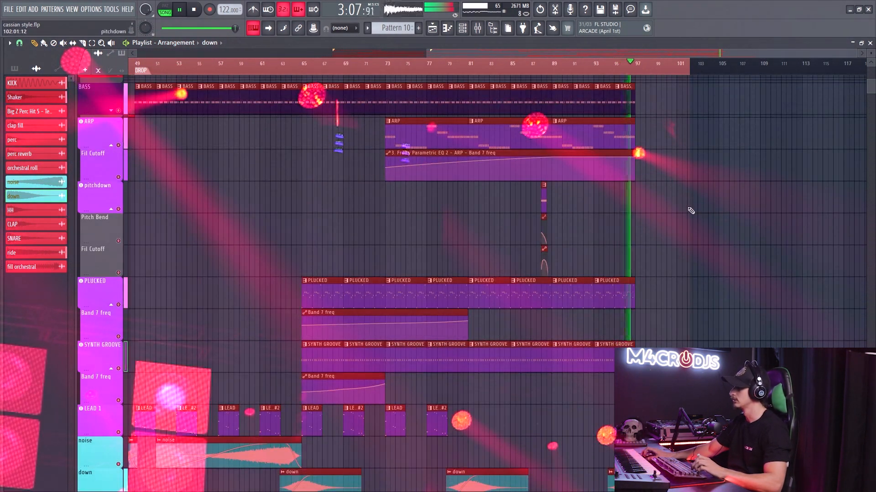
key(ctrl+d)
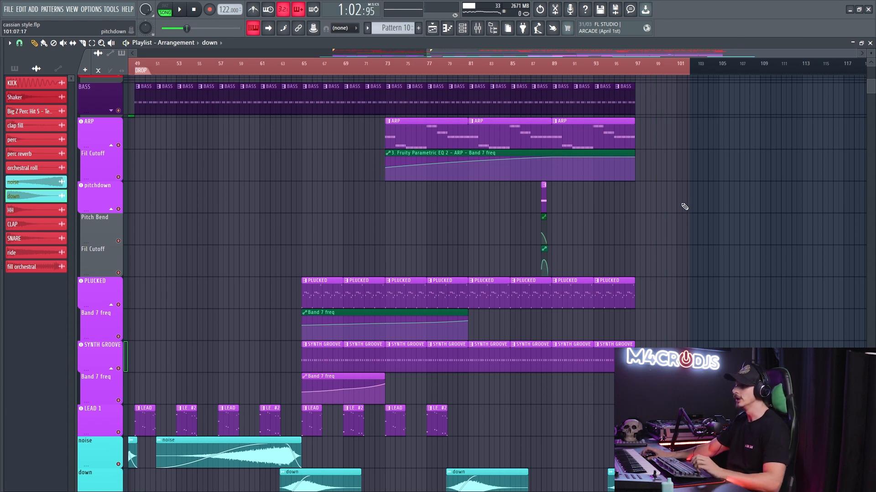
- Solo the KICK track and expand it, enabling its Track 2 automation lane with the EQ mix level clips
scroll(684, 206, down, 3)
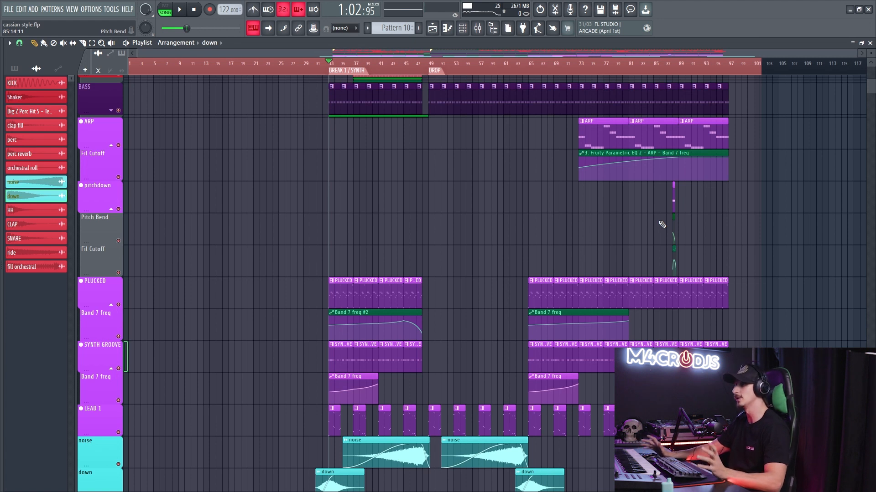
scroll(470, 223, up, 10)
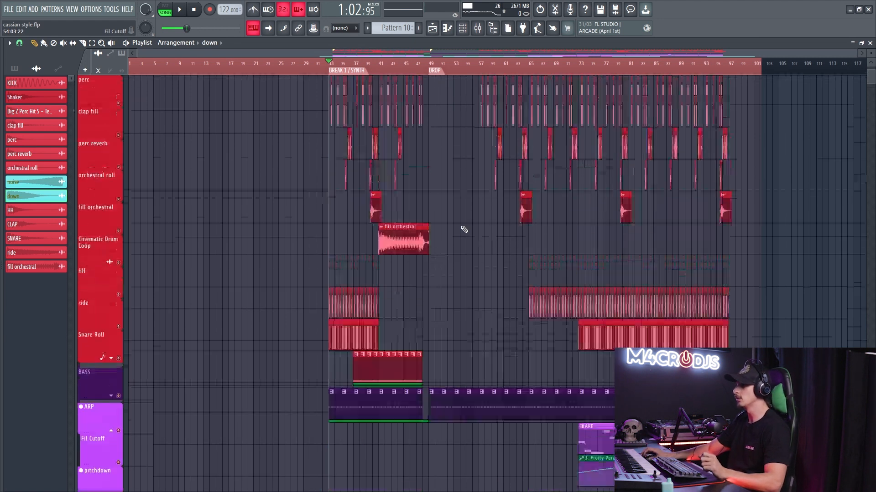
scroll(467, 218, up, 6)
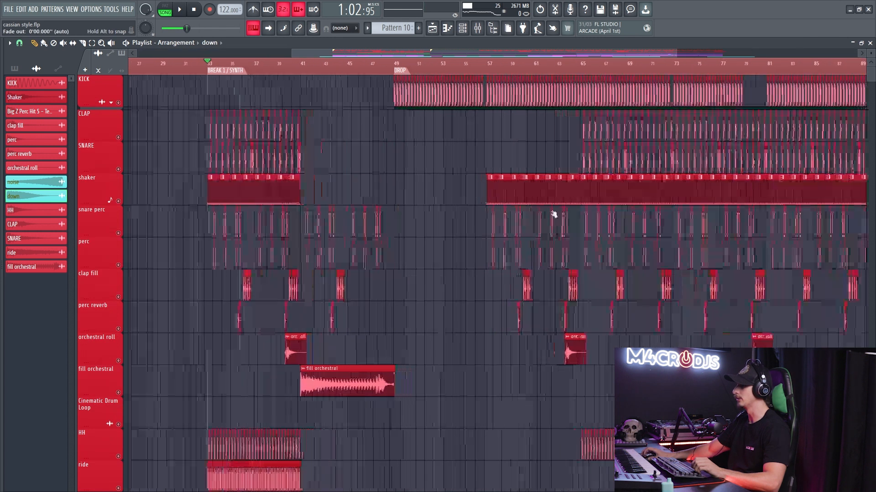
right_click(119, 103)
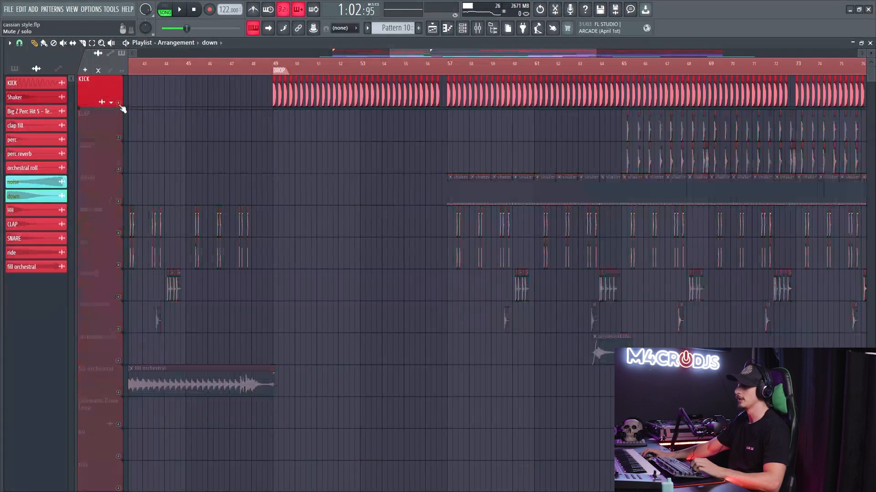
click(115, 109)
click(119, 135)
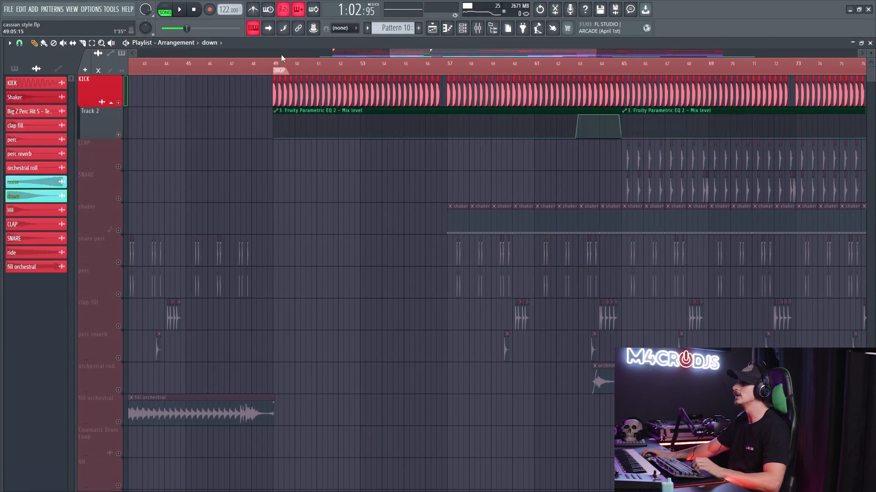
- Set the playback loop over bars 49 to 53 at the start of the drop and play the soloed kick
drag(278, 68, 344, 69)
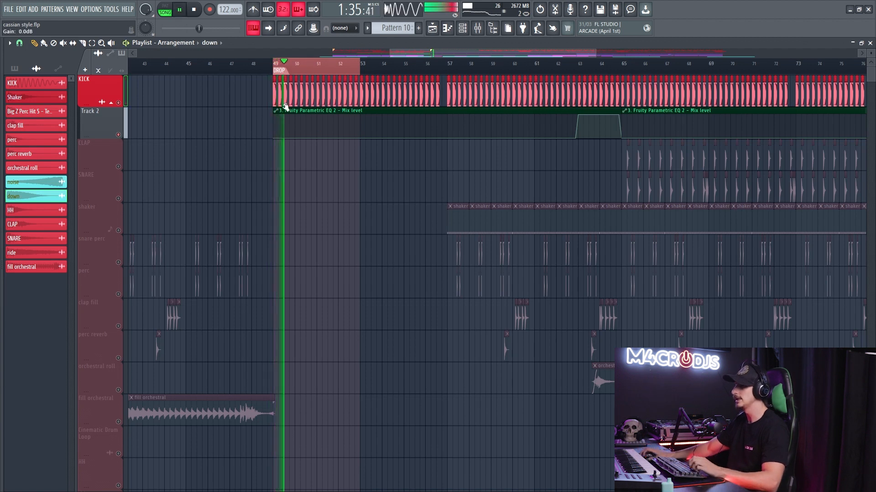
scroll(292, 110, up, 5)
- Adjust the FabFilter Pro-L 2 limiter on the Master mixer channel and close its window
key(F9)
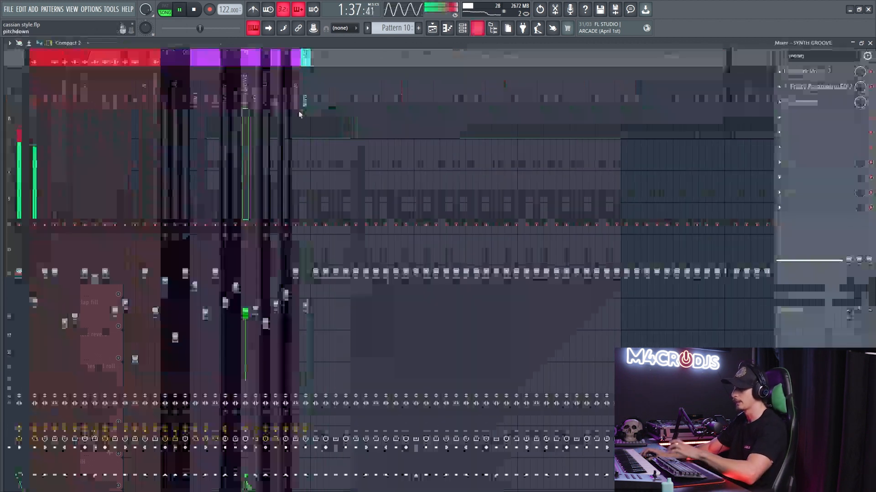
click(19, 126)
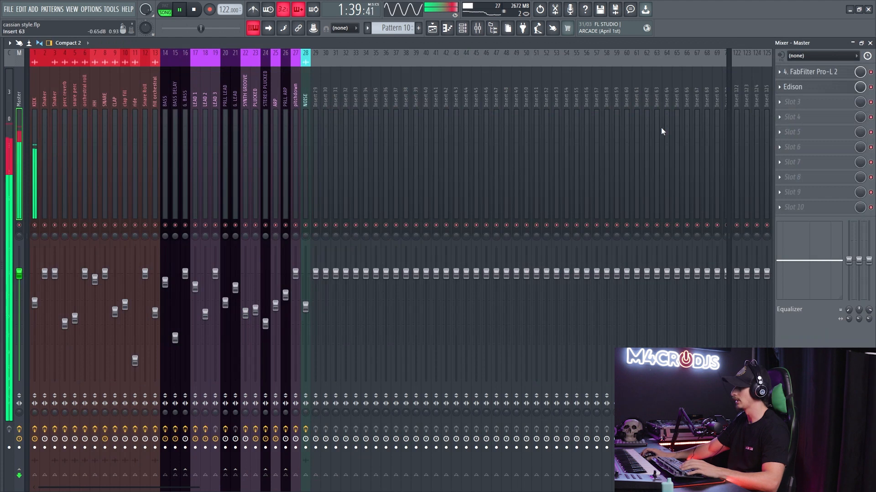
click(809, 71)
drag(54, 254, 58, 263)
key(Escape)
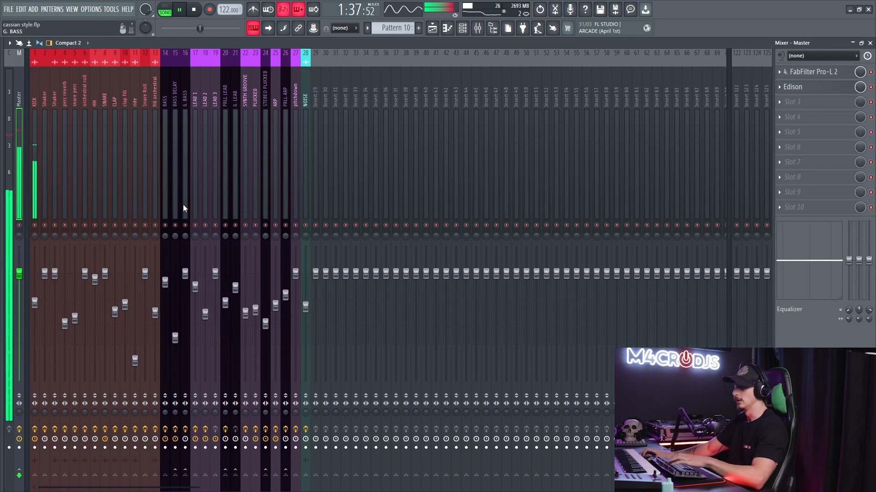
- Examine the KICK channel's Fruity Parametric EQ 2 curve alongside its mix level automation in the playlist
click(827, 73)
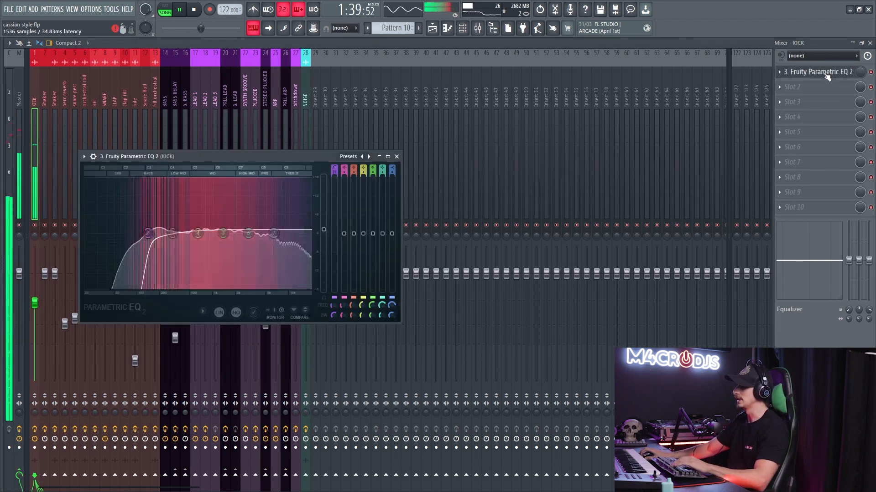
key(Escape)
key(F5)
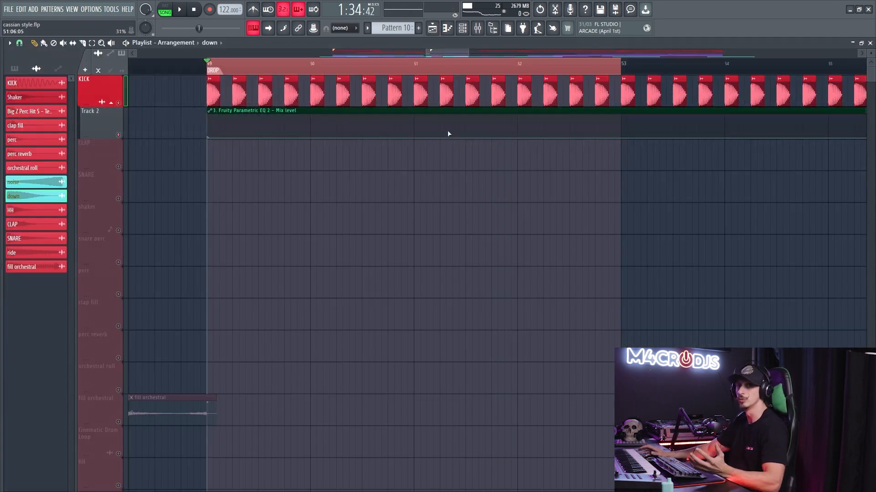
key(F9)
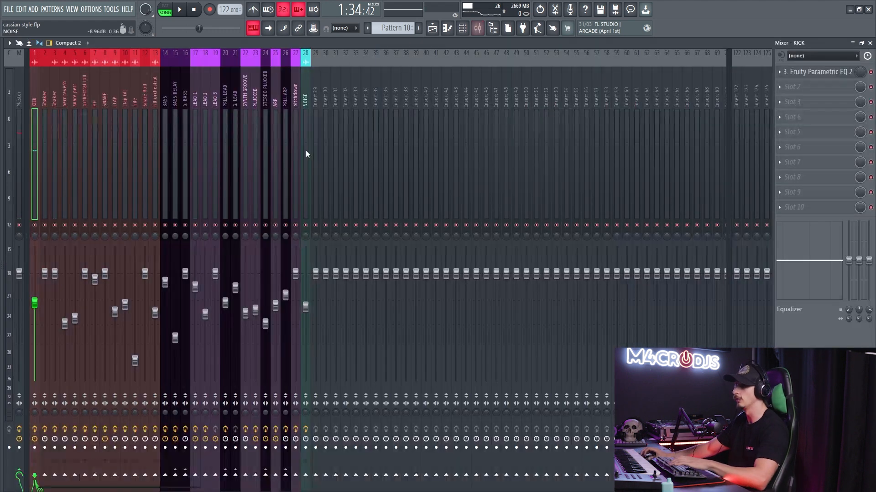
click(802, 73)
key(F5)
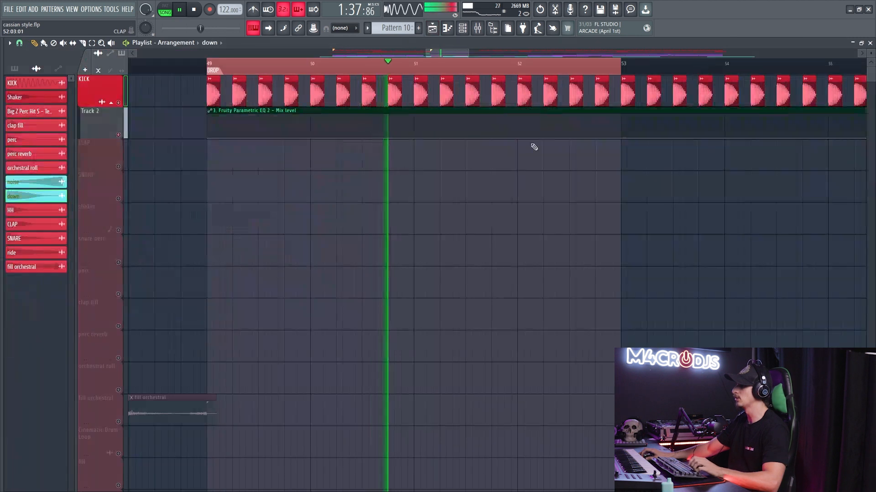
- Play the kick through the EQ mix level automation rise around bars 63 to 65
scroll(520, 151, down, 6)
key(space)
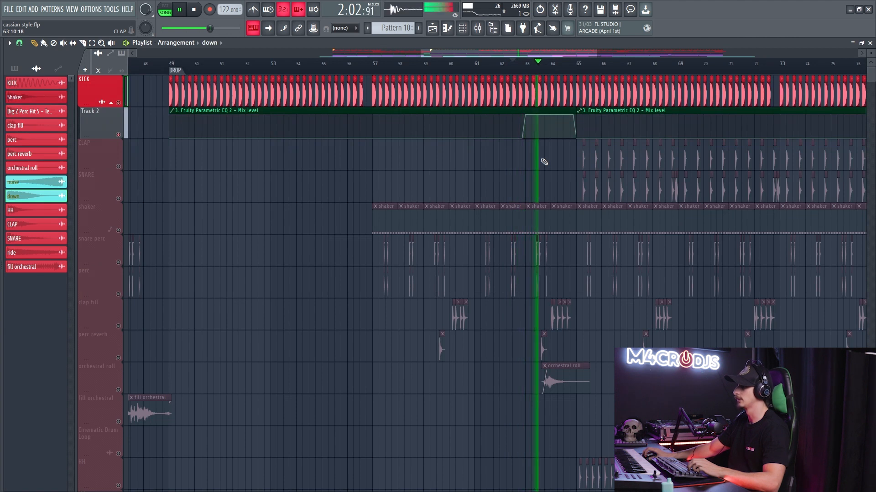
drag(554, 165, 436, 175)
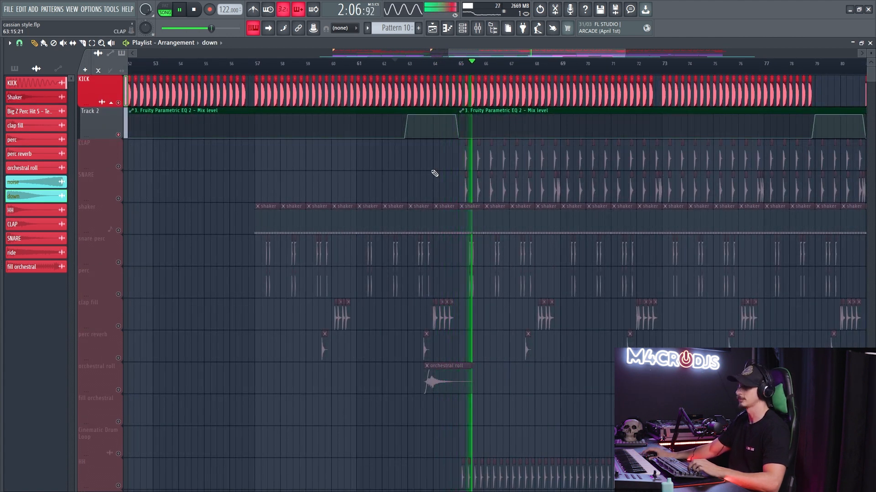
scroll(378, 159, right, 3)
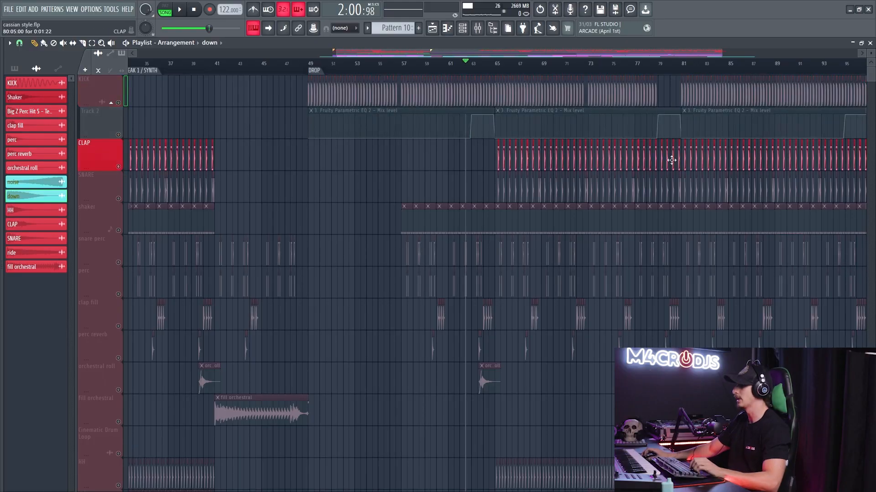
- Solo the CLAP track and examine the Fruity Parametric EQ 2 on its mixer channel
scroll(672, 159, up, 3)
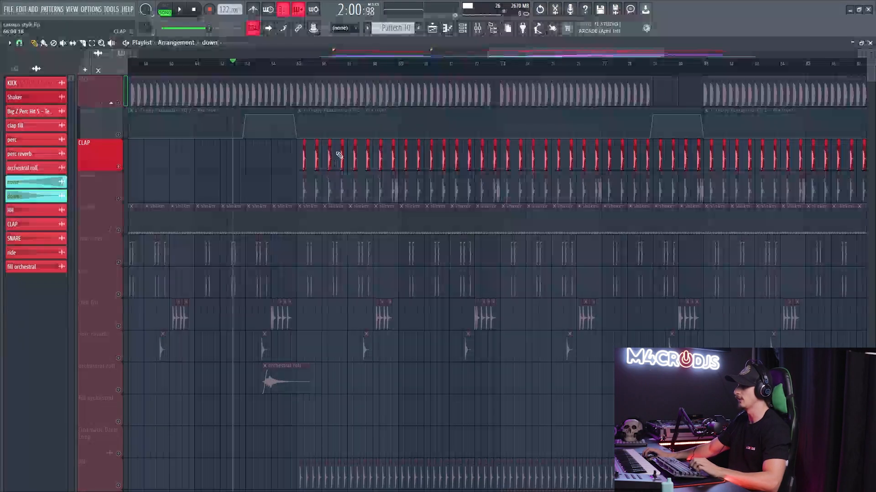
scroll(366, 150, up, 3)
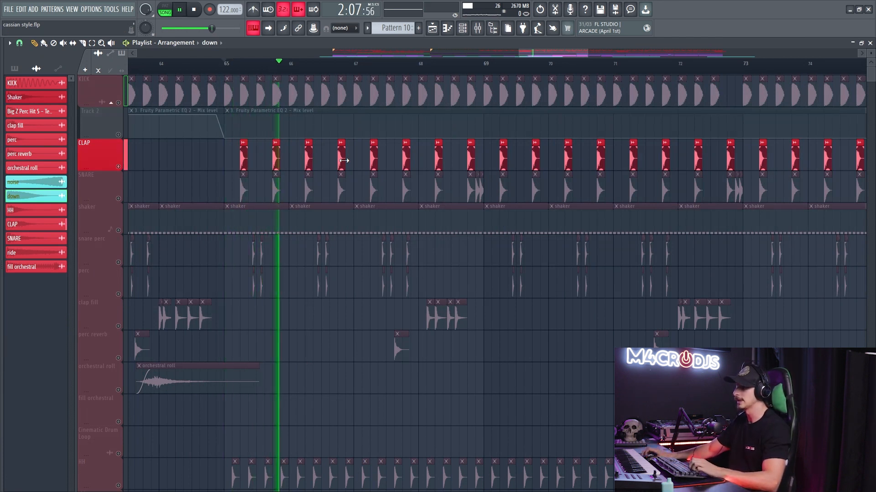
key(F9)
click(117, 133)
click(805, 73)
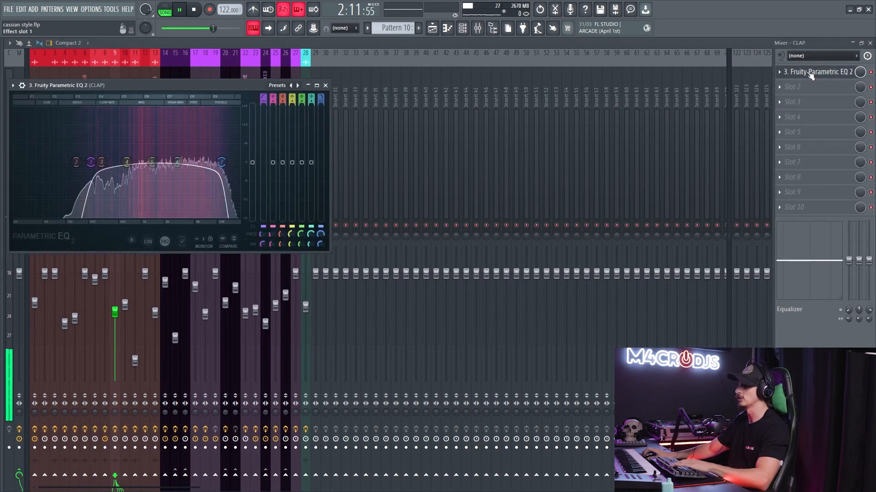
click(810, 72)
click(796, 71)
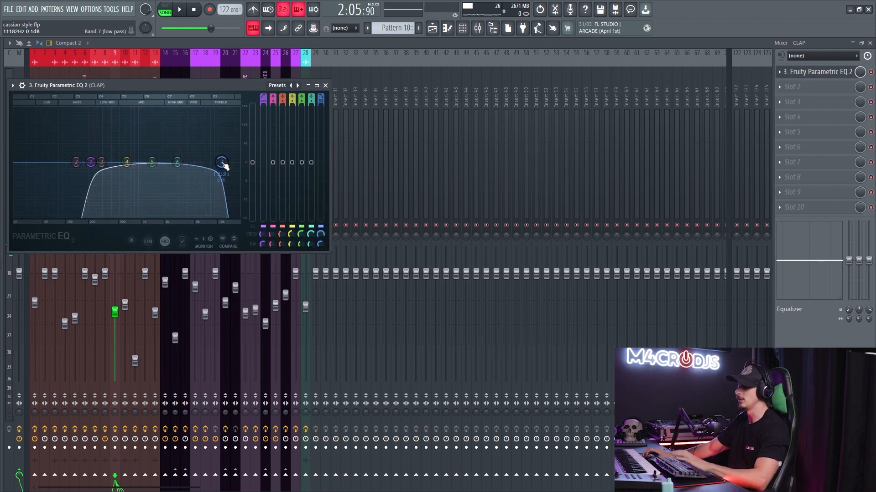
- Solo the SNARE track, play it from bar 65, and enable the CLAP track alongside it
key(F5)
click(119, 200)
key(space)
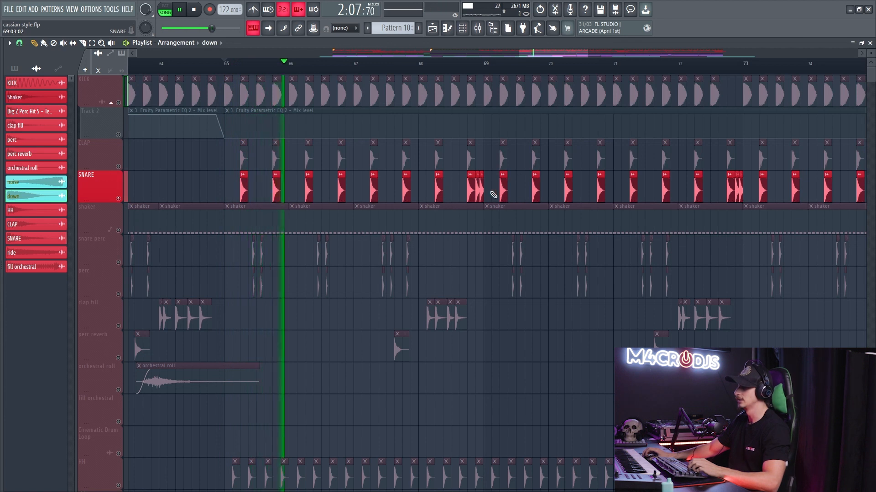
ctrl+click(122, 167)
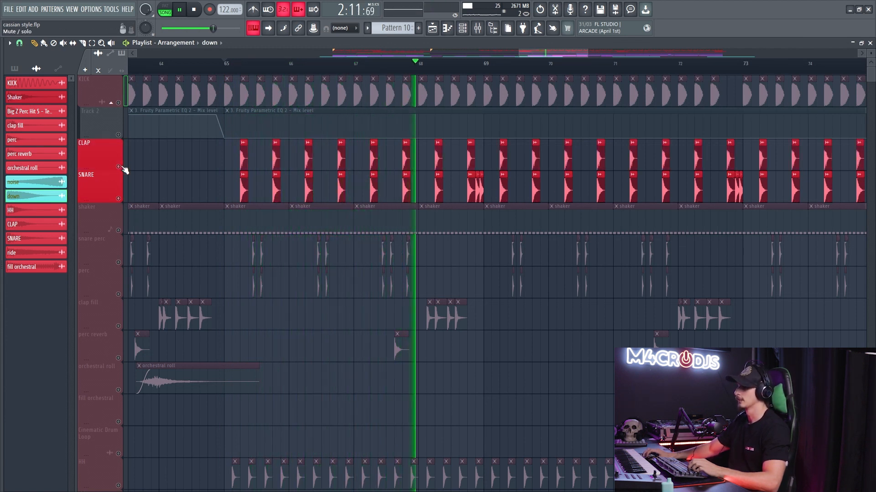
scroll(537, 182, up, 3)
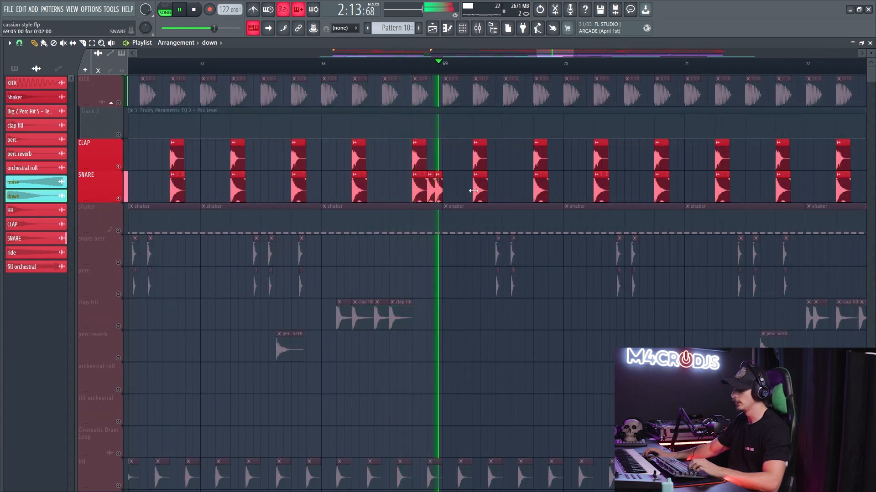
- Enable the KICK track and its automation lane, and play them together with the clap and snare
ctrl+click(123, 103)
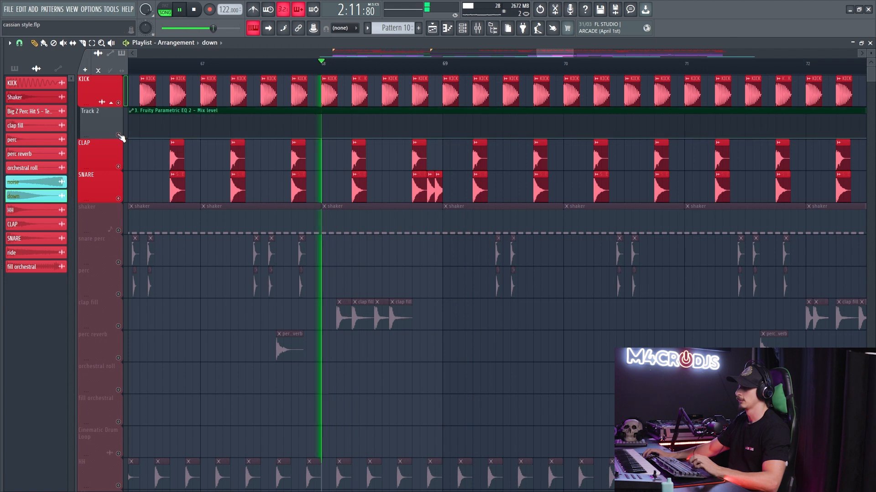
scroll(297, 170, down, 3)
scroll(295, 172, down, 2)
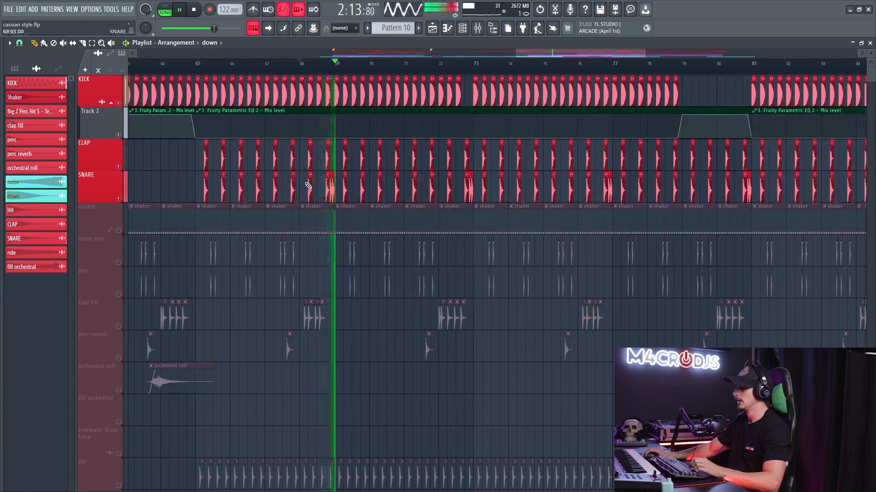
scroll(356, 180, down, 2)
scroll(387, 184, down, 3)
key(space)
- Solo the shaker track and play it from bar 57
scroll(338, 226, up, 1)
right_click(118, 231)
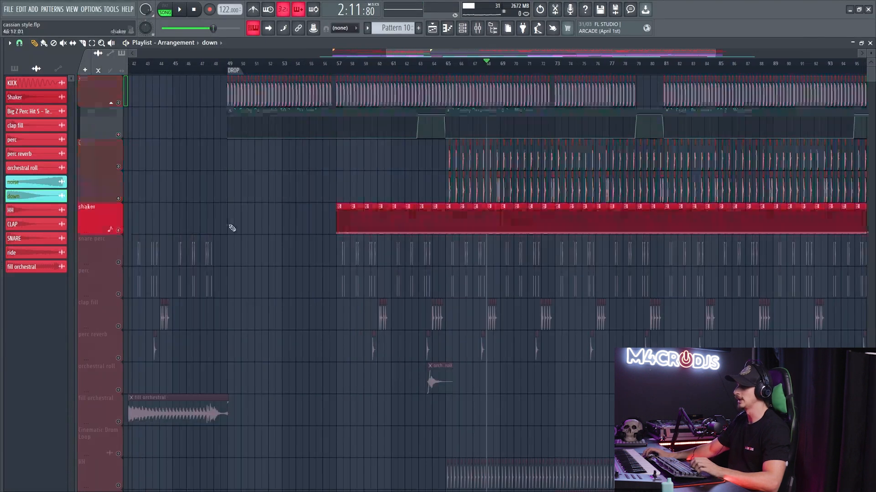
scroll(388, 201, up, 3)
key(space)
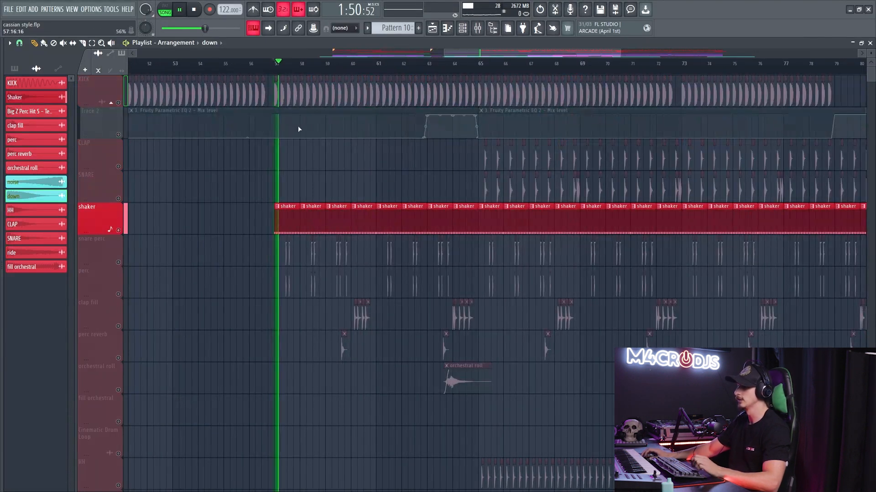
- Open the shaker pattern's notes and channels, and play the audio-clip Shaker without the second Shaker
double_click(286, 227)
key(F6)
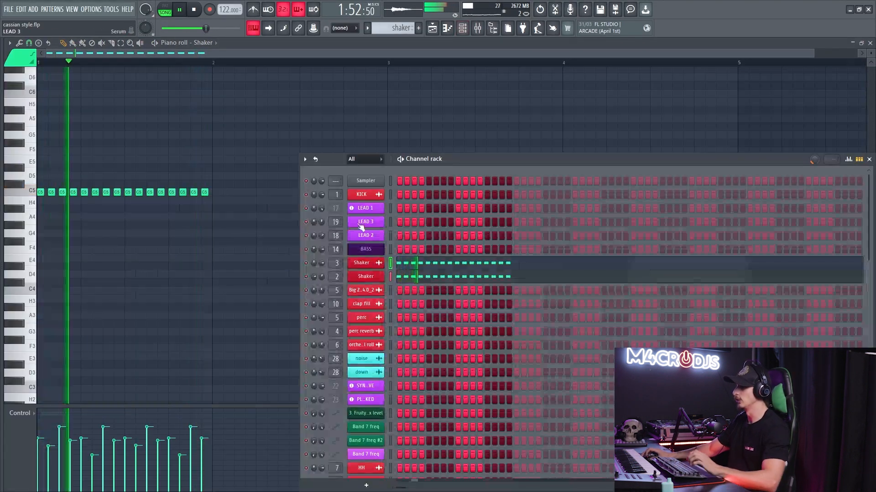
key(space)
key(space)
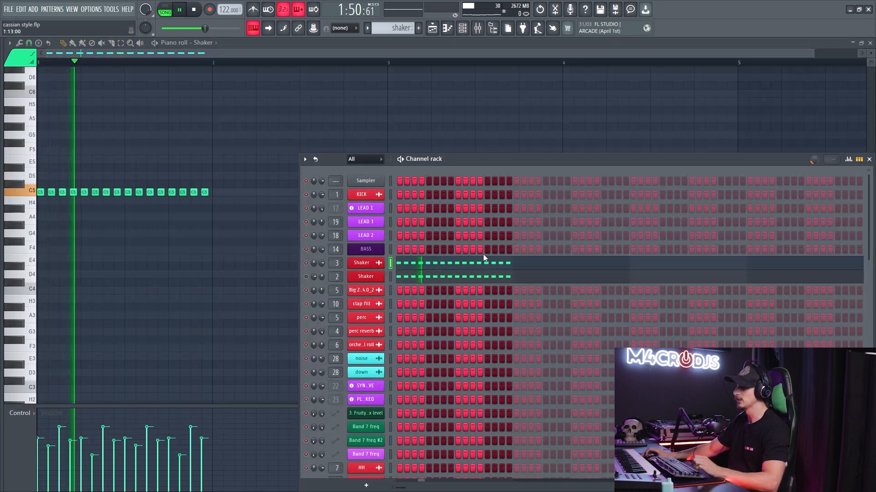
- Set the fade out of the Shaker channel's audio clip to 35% in its sample settings
click(359, 263)
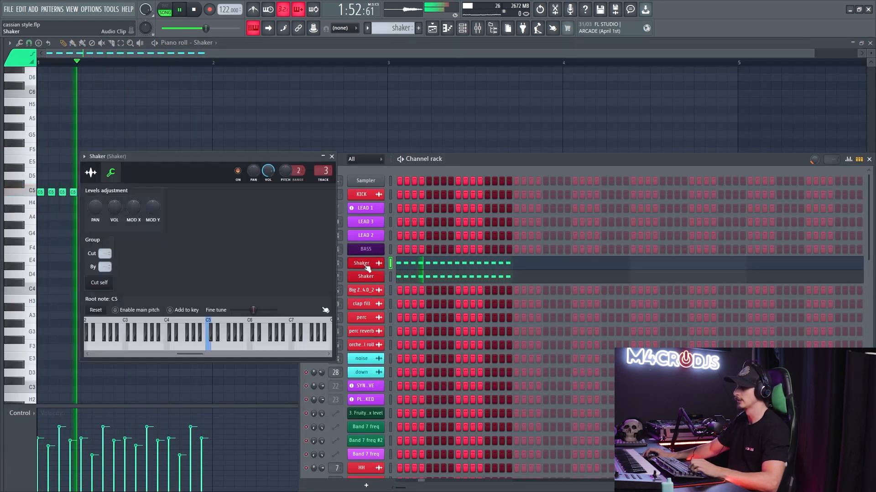
click(91, 172)
drag(122, 157, 222, 153)
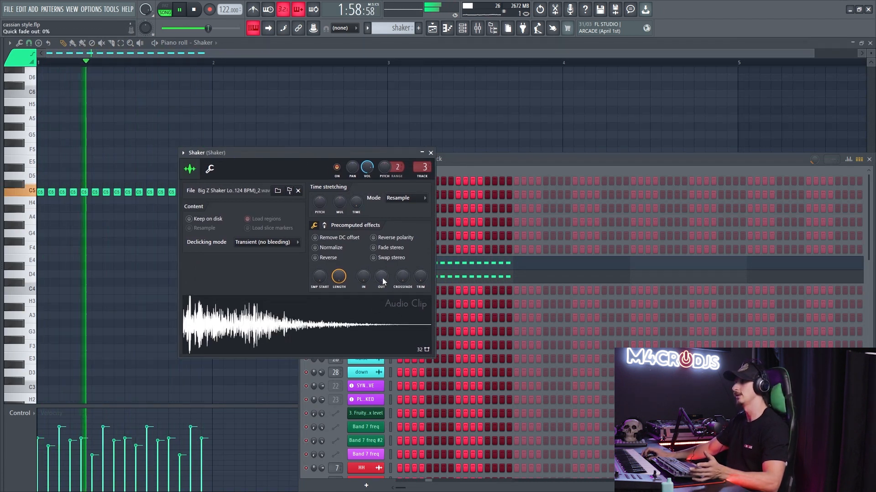
drag(382, 278, 382, 282)
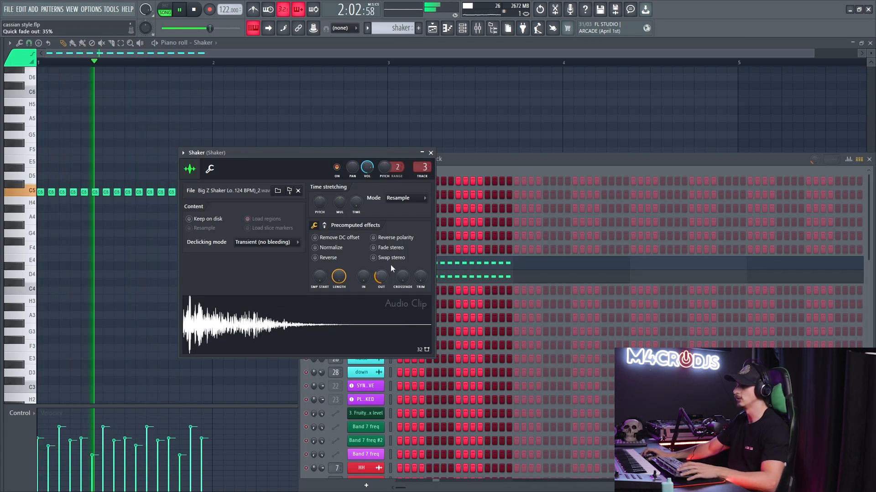
key(Escape)
- Unmute the second Shaker channel, check its panning, and play both shakers together
key(space)
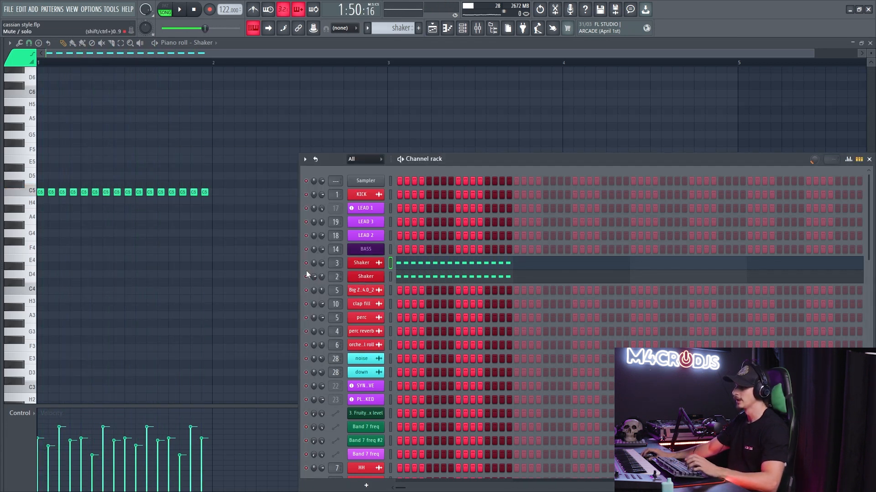
key(space)
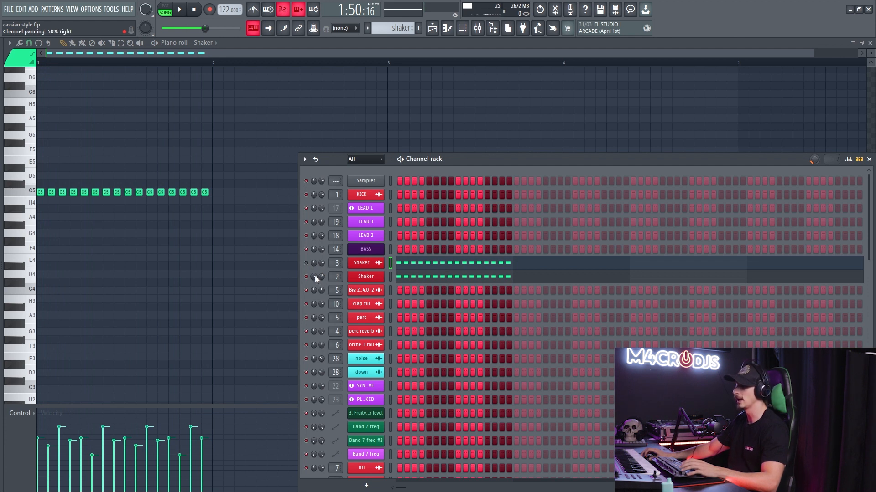
key(space)
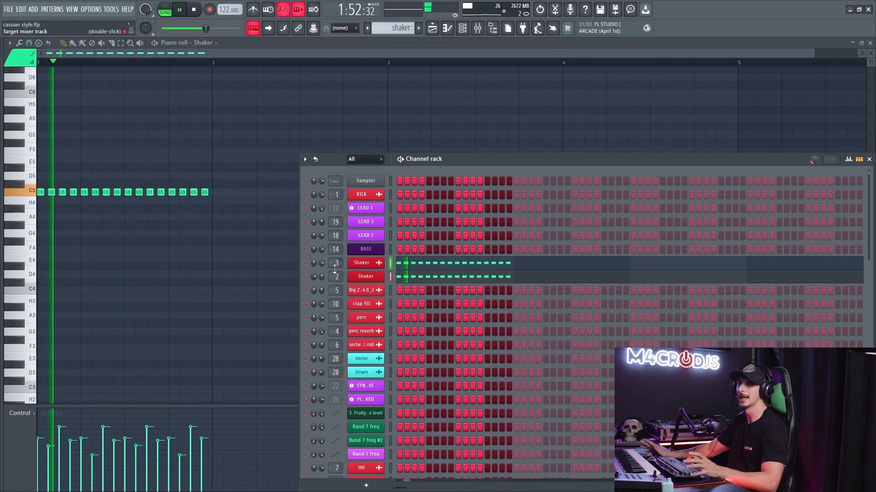
- Open Fruity Parametric EQ 2 on the Shaker's mixer track 2 and raise band 5 at 11063 Hz to 0.0 dB
double_click(335, 267)
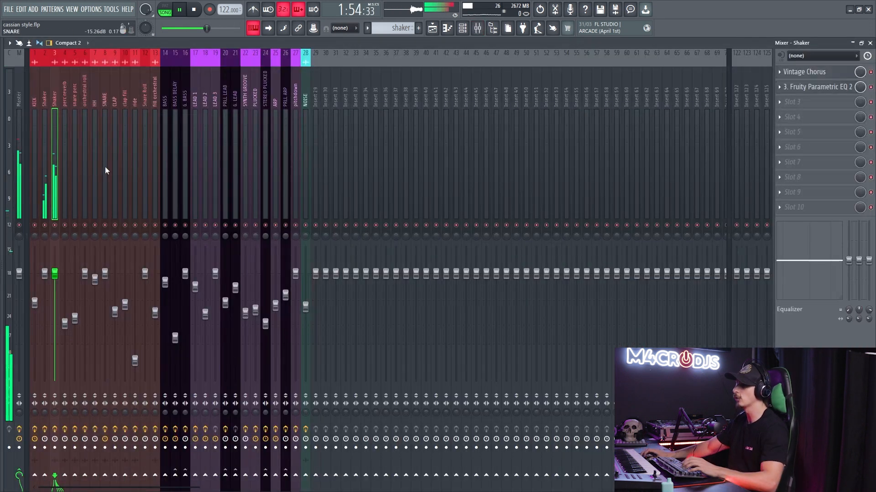
click(44, 202)
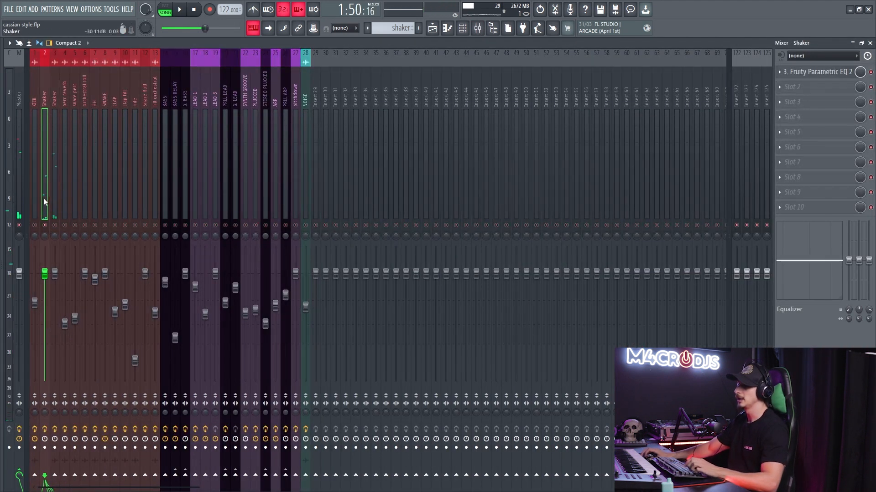
click(804, 73)
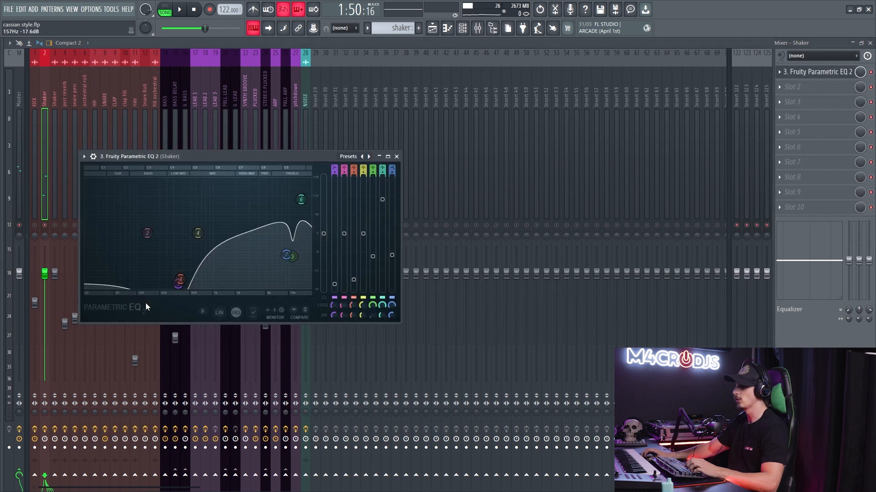
key(space)
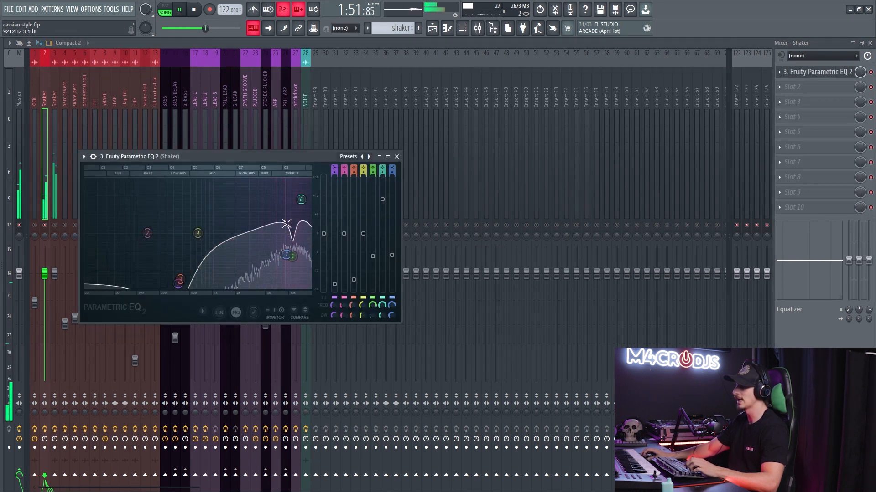
drag(292, 234, 292, 229)
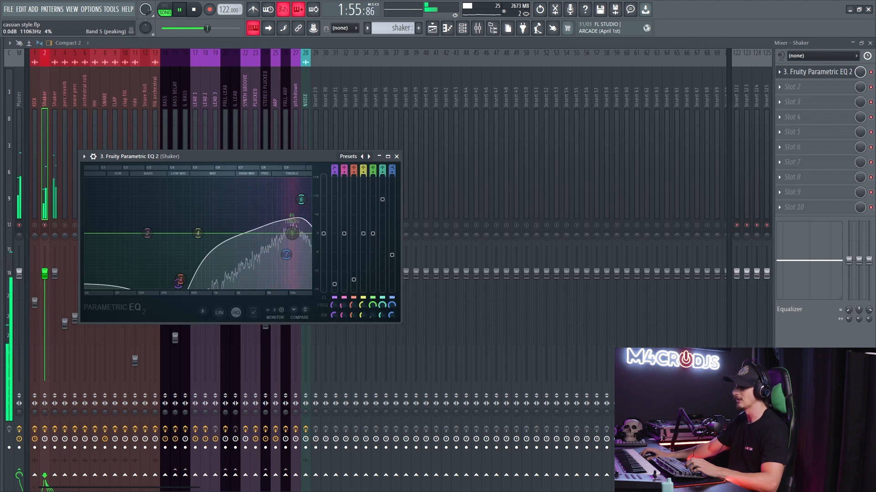
- Lower band 5 at 11063 Hz back to a cut in the Shaker's Fruity Parametric EQ 2 and close the equalizer
drag(373, 251, 392, 227)
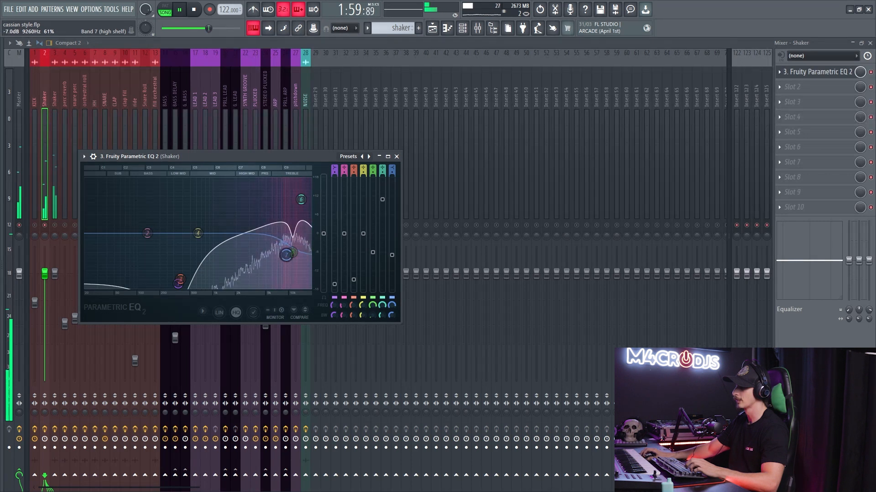
key(Escape)
- Review the Fruity Parametric EQ 2 and Vintage Chorus on the second Shaker's mixer track 3 during playback
click(55, 212)
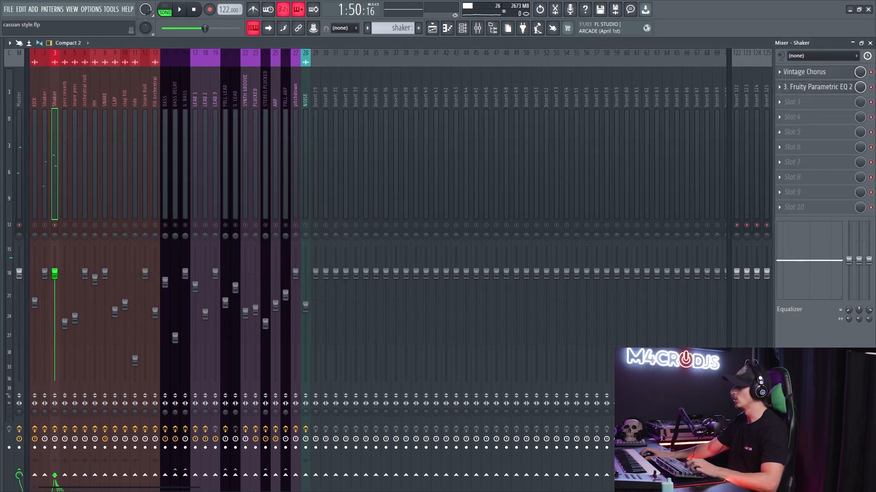
click(839, 89)
key(space)
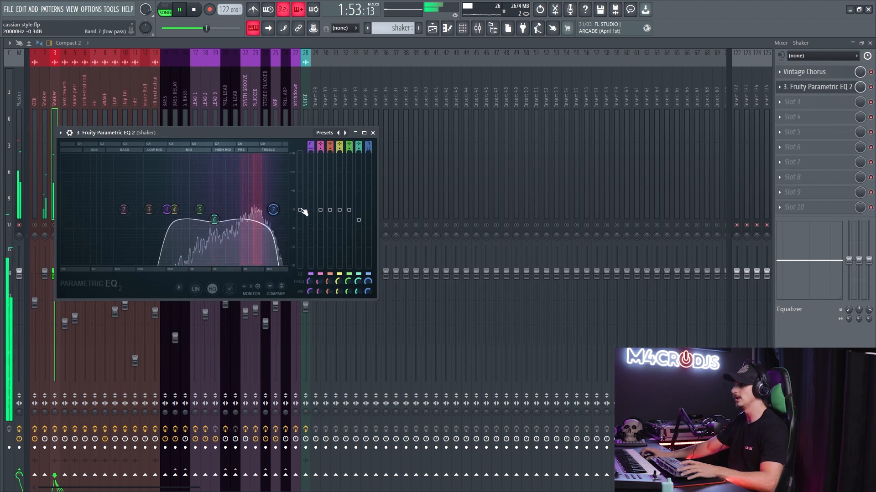
click(802, 88)
click(805, 73)
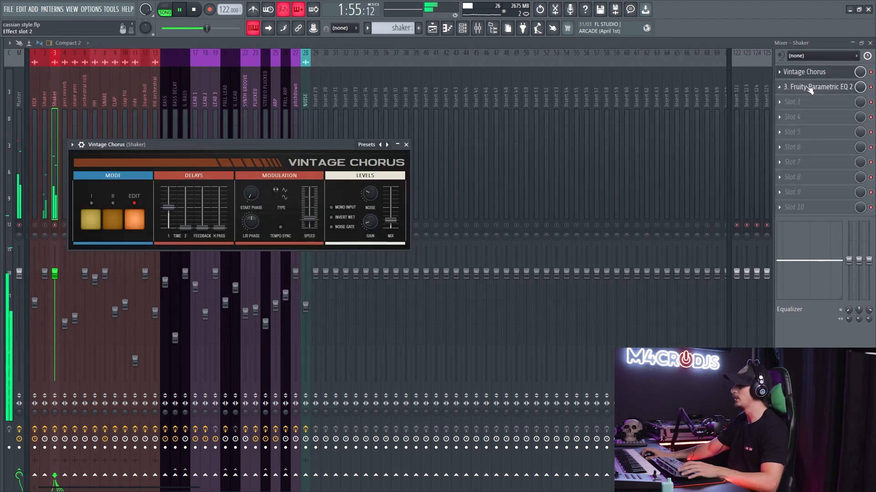
click(812, 73)
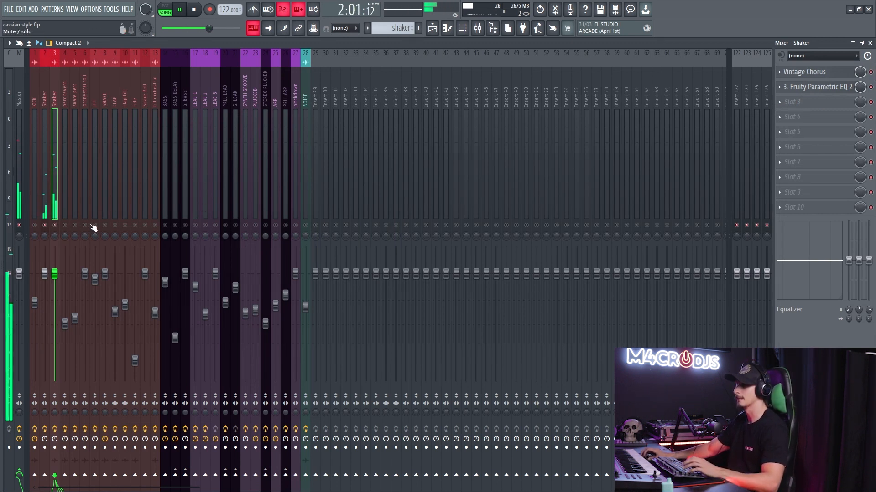
- Isolate the snare perc and perc tracks in the playlist and play their clips from bar 57
key(space)
key(F5)
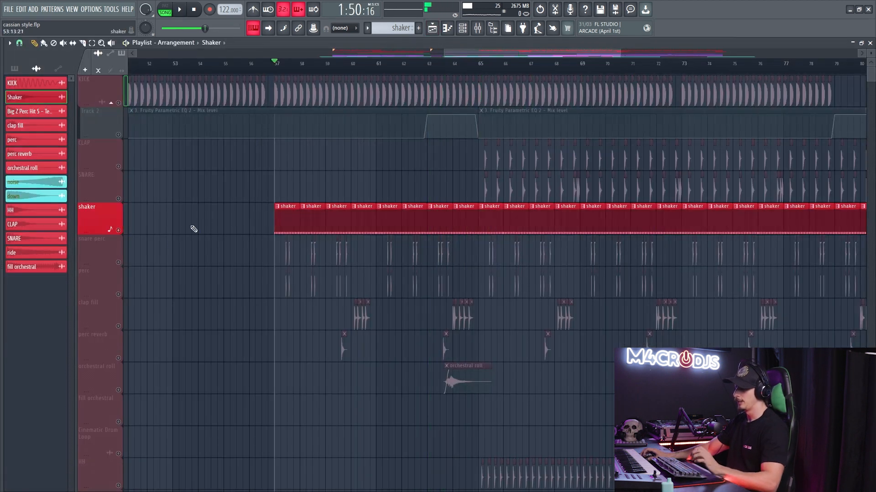
click(111, 260)
scroll(313, 283, up, 6)
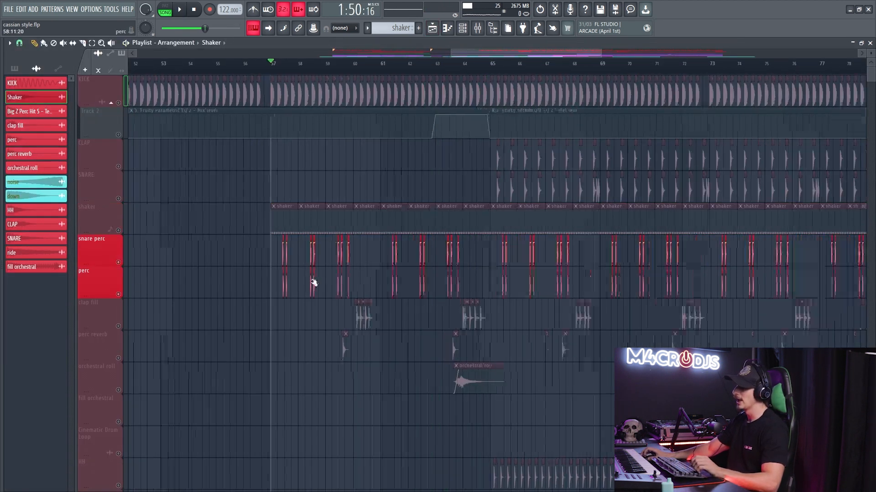
scroll(219, 272, up, 1)
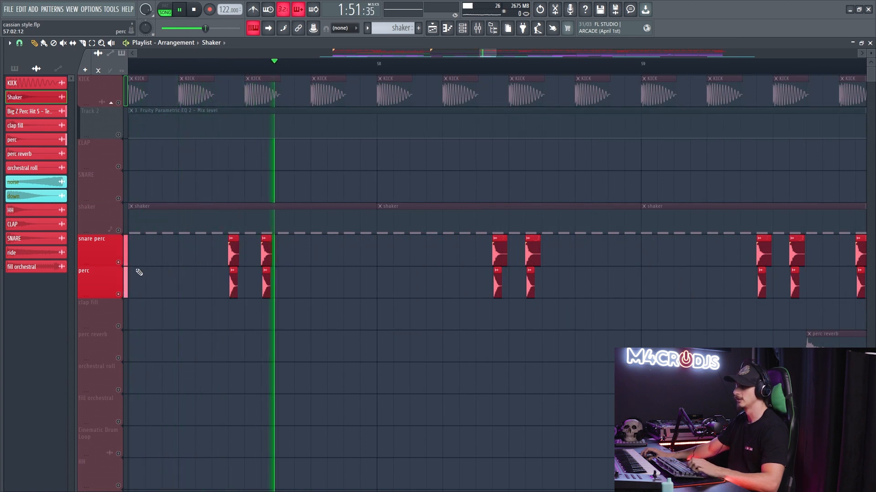
- Play the snare perc track without the perc layer, and compare it with both layers playing together
key(F9)
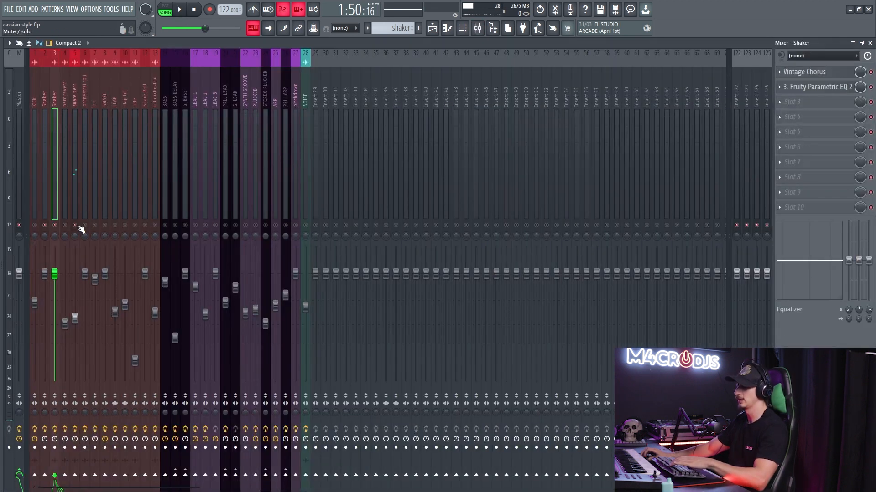
key(F9)
key(space)
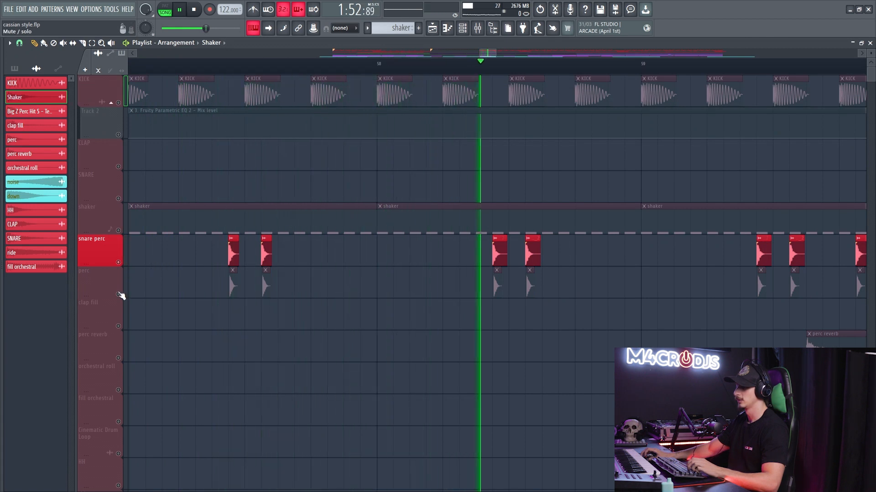
key(space)
key(space)
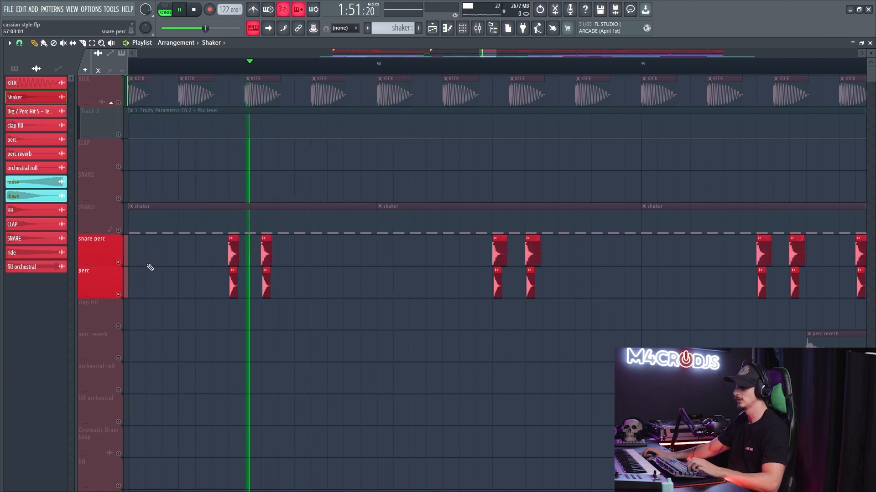
key(space)
- Try aligning the perc clips exactly with the snare perc clips in bar 57 and play the result
scroll(215, 264, up, 3)
scroll(216, 264, down, 3)
drag(182, 279, 582, 280)
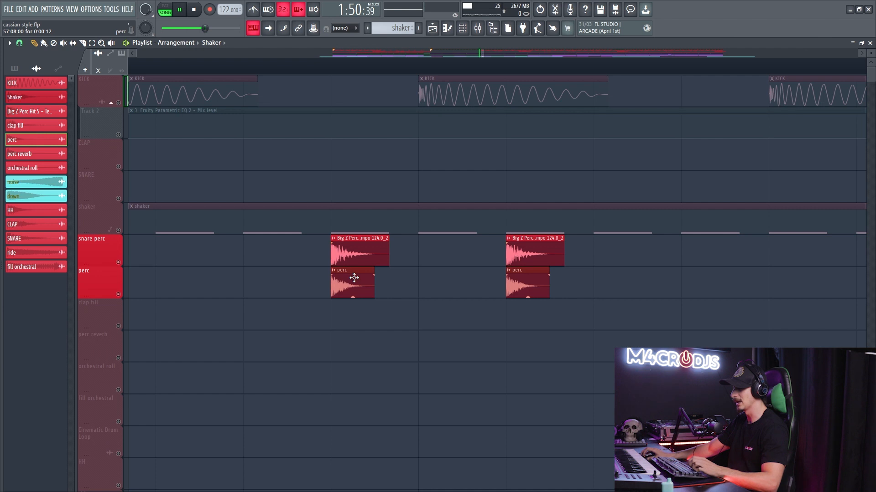
key(space)
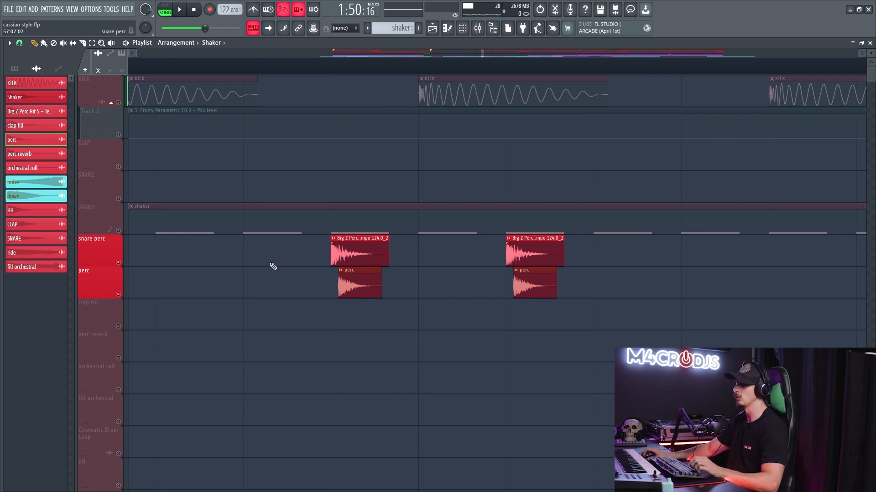
- Unmute the KICK, Track 2 automation and shaker tracks, and play them with the two perc layers
scroll(271, 262, down, 5)
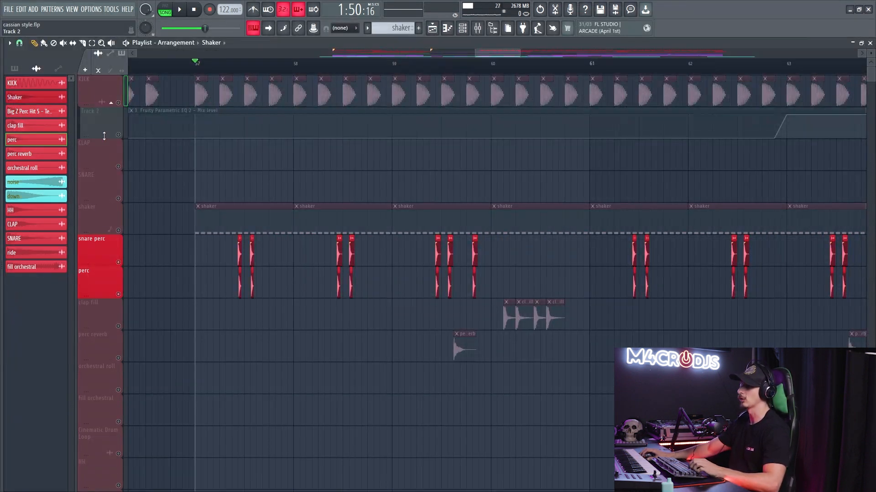
click(118, 103)
click(119, 135)
click(125, 221)
key(space)
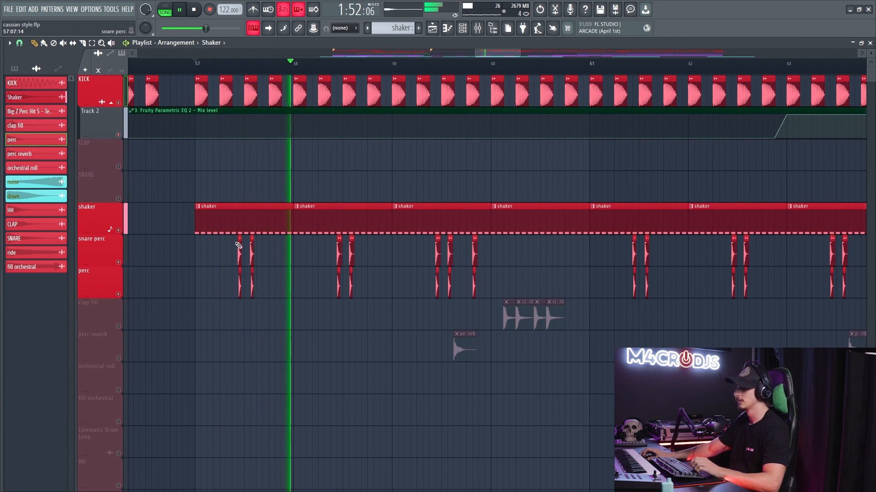
- Unmute the perc reverb track and play it with the kick, shaker and perc layers
scroll(238, 254, down, 2)
click(118, 358)
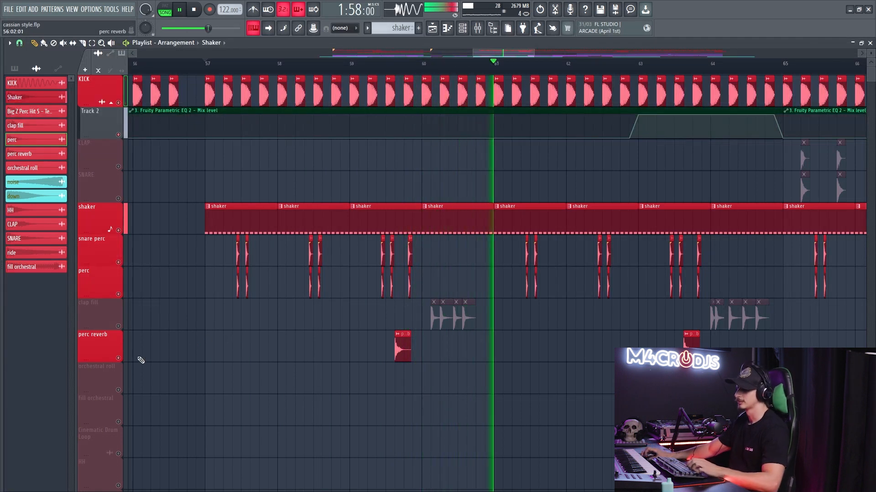
key(space)
- Examine the sample settings of the perc reverb audio clip
scroll(434, 358, up, 1)
scroll(433, 358, up, 3)
double_click(350, 343)
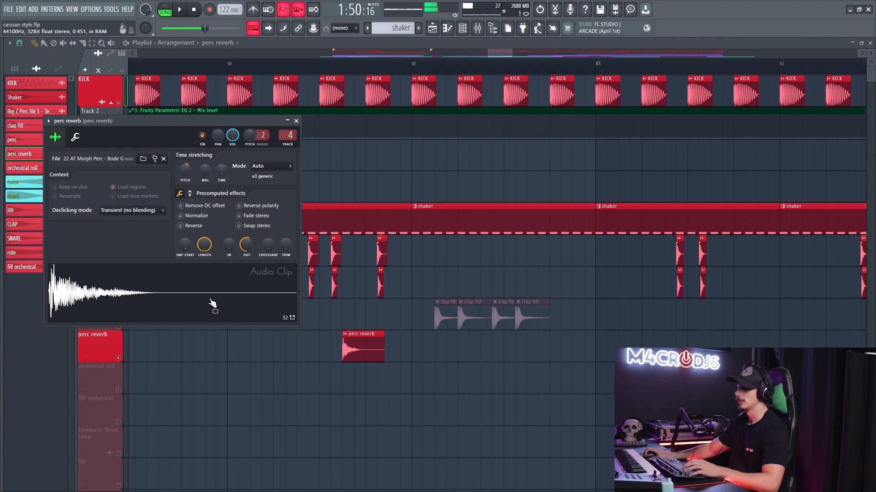
key(space)
key(Escape)
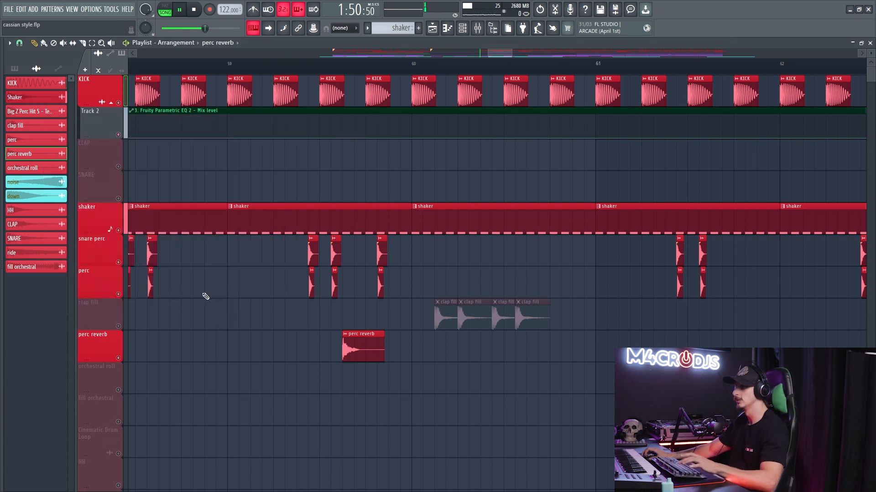
- Unmute the clap fill track and play the percussion through its fills up to bar 65
click(118, 327)
scroll(454, 296, down, 8)
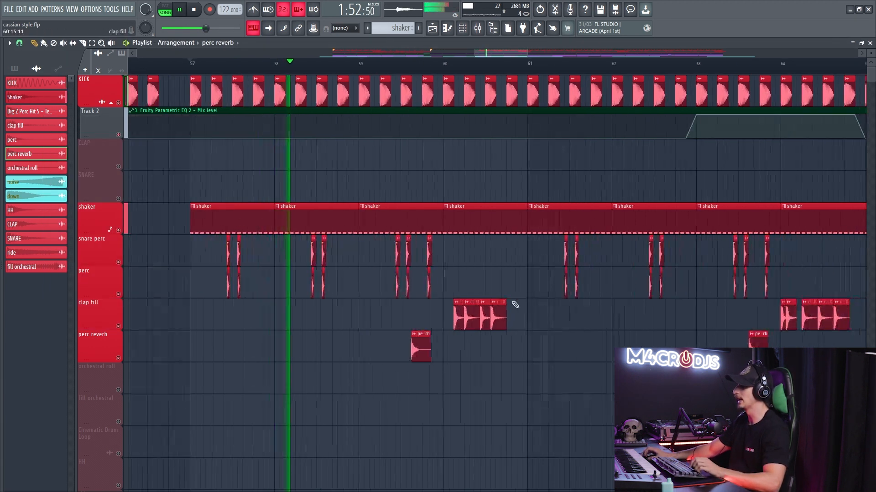
drag(462, 288, 350, 248)
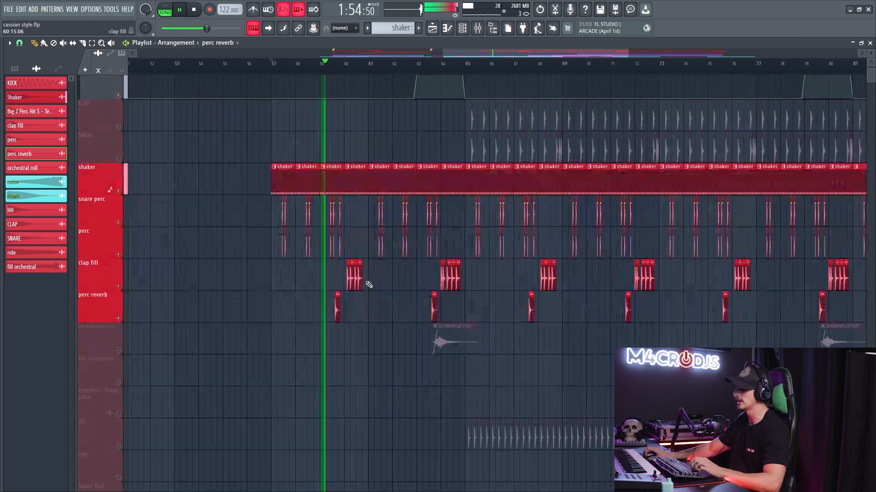
scroll(381, 293, up, 4)
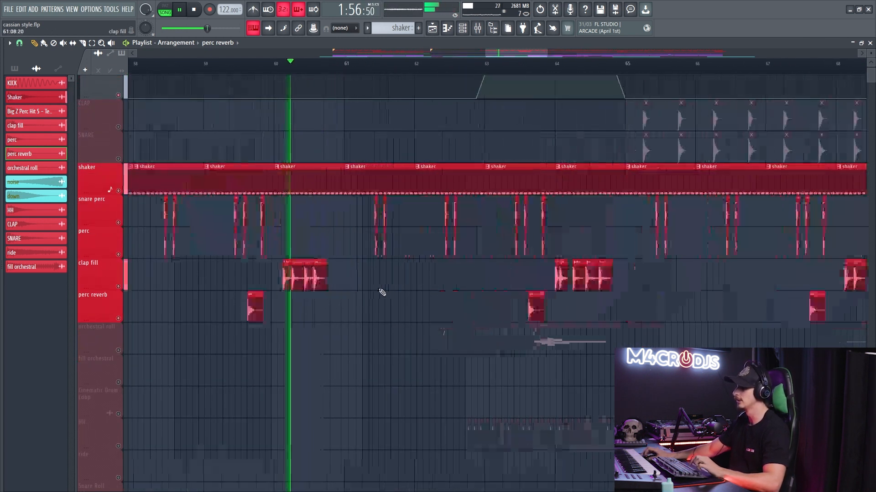
key(space)
key(space)
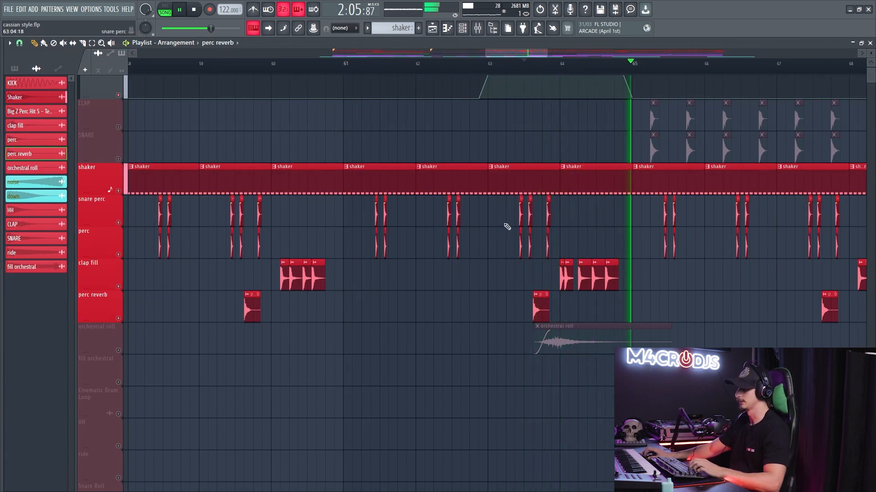
key(space)
- Examine the clap fill's sample settings and the Fruity Reeverb on its mixer track 10
scroll(342, 253, down, 4)
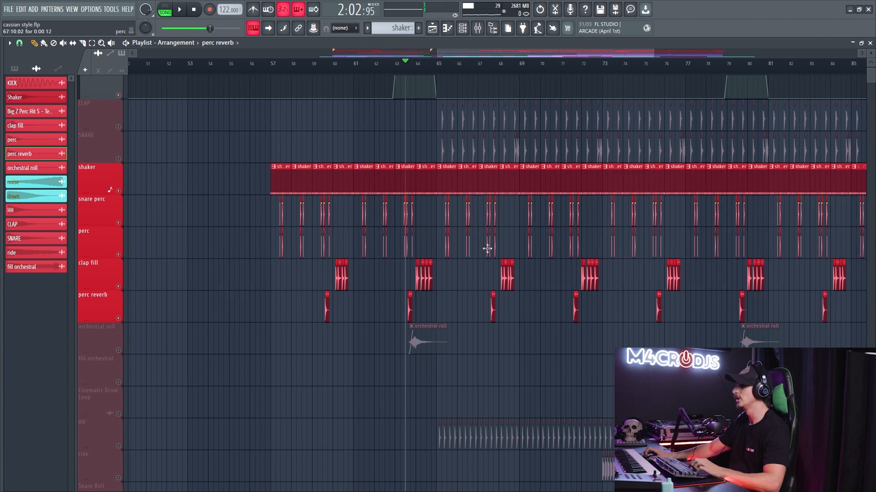
scroll(301, 304, up, 3)
double_click(220, 279)
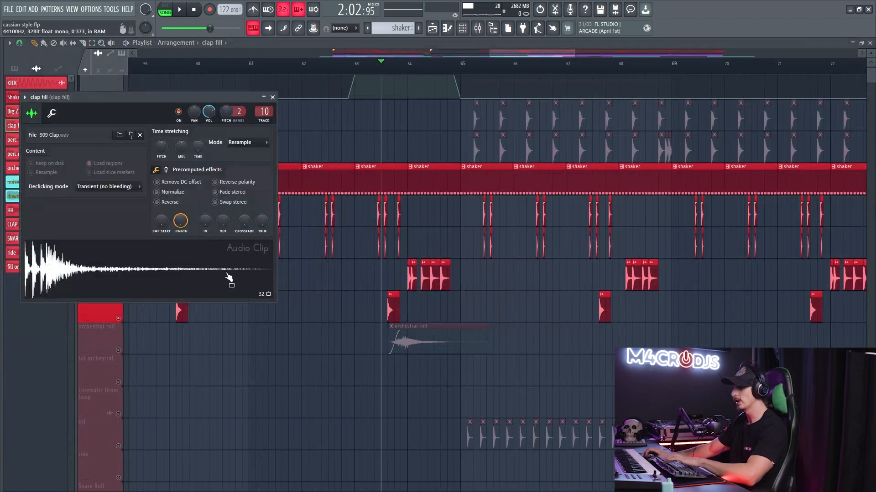
key(F9)
click(818, 87)
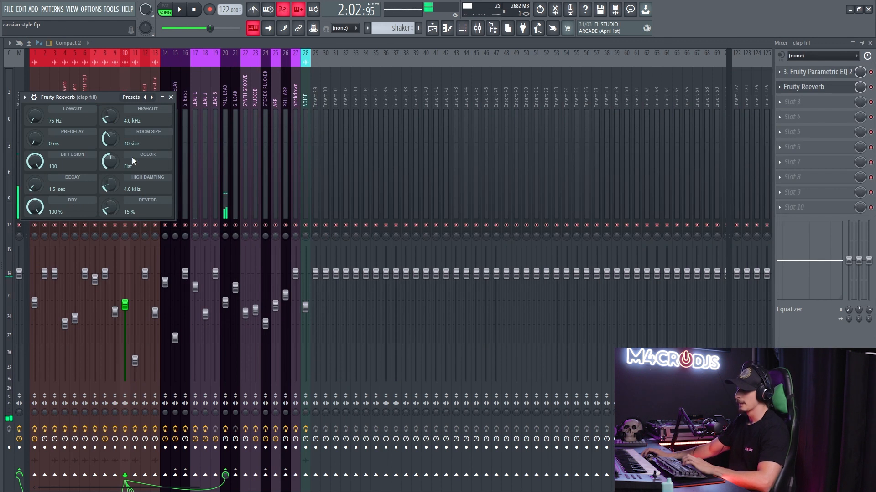
click(171, 97)
key(F9)
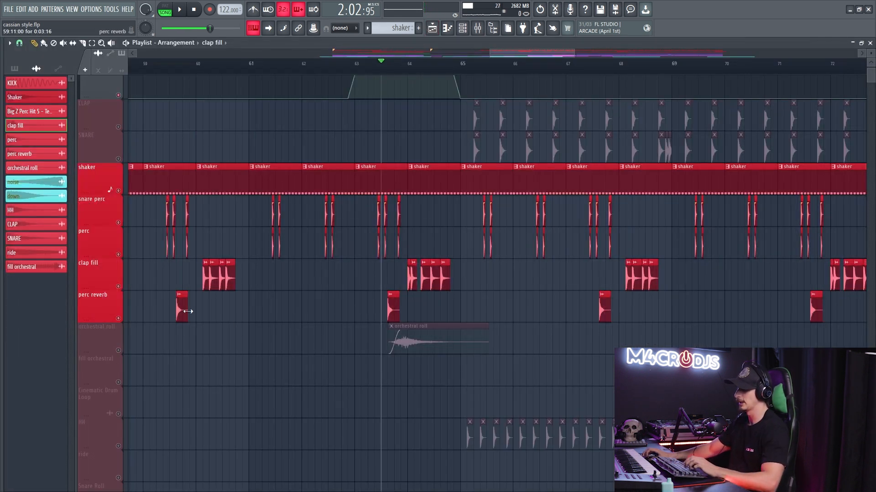
- Inspect FabFilter Pro-R on the perc reverb's mixer track 4 and trigger the sample through it
double_click(187, 311)
key(F9)
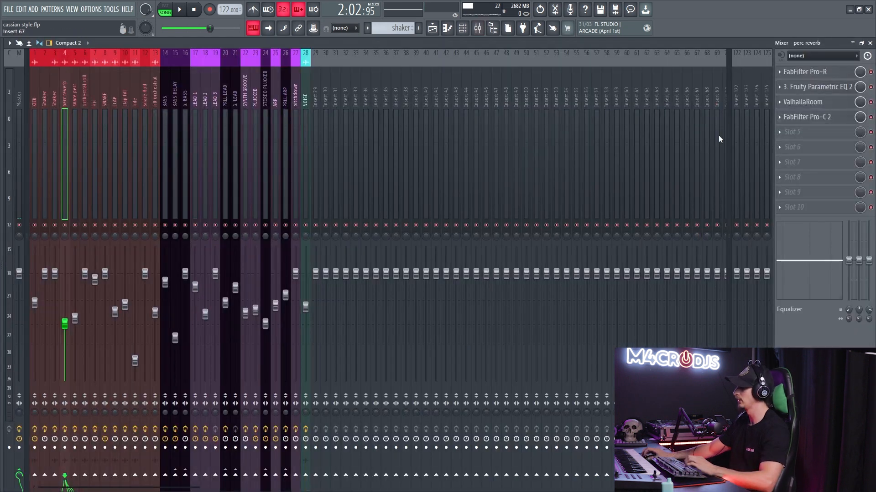
click(819, 74)
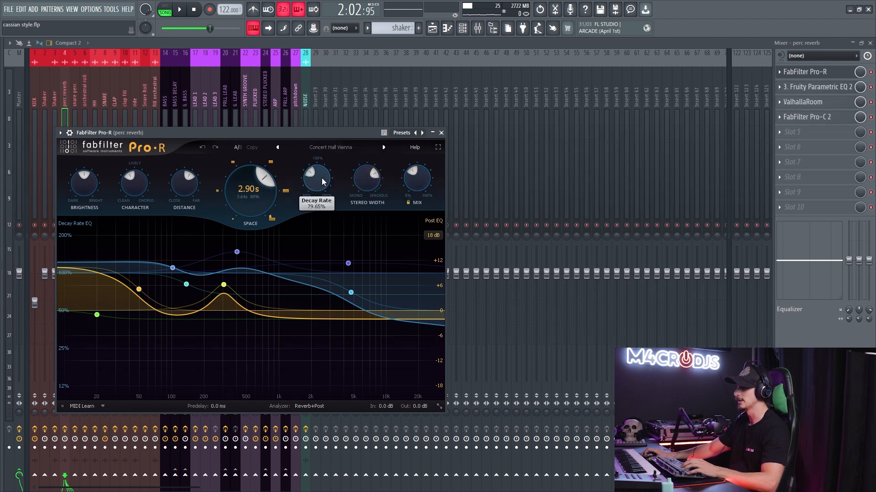
mouse_move(322, 182)
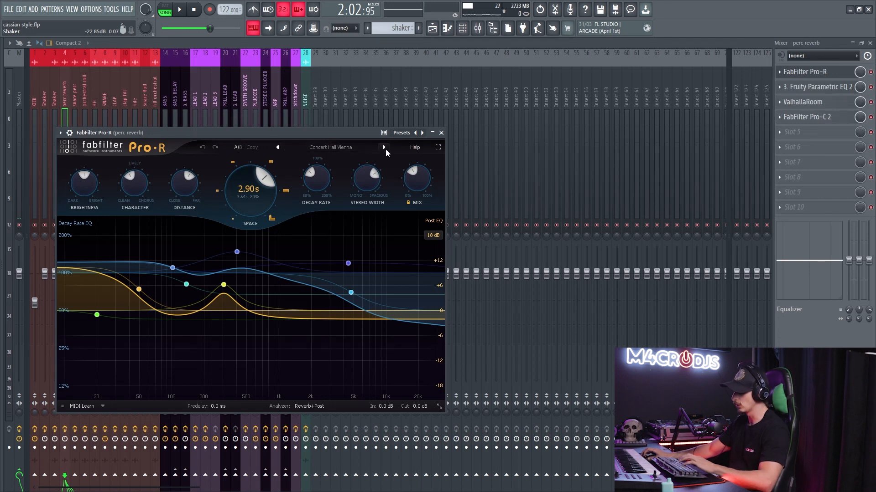
key(q)
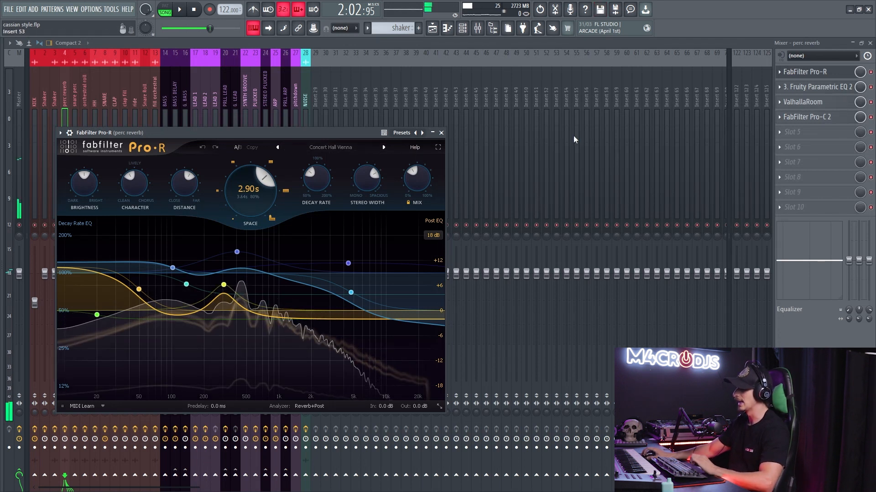
- Bypass the perc reverb track's effects, audition the dry sample, and re-enable FabFilter Pro-R for comparison
click(871, 71)
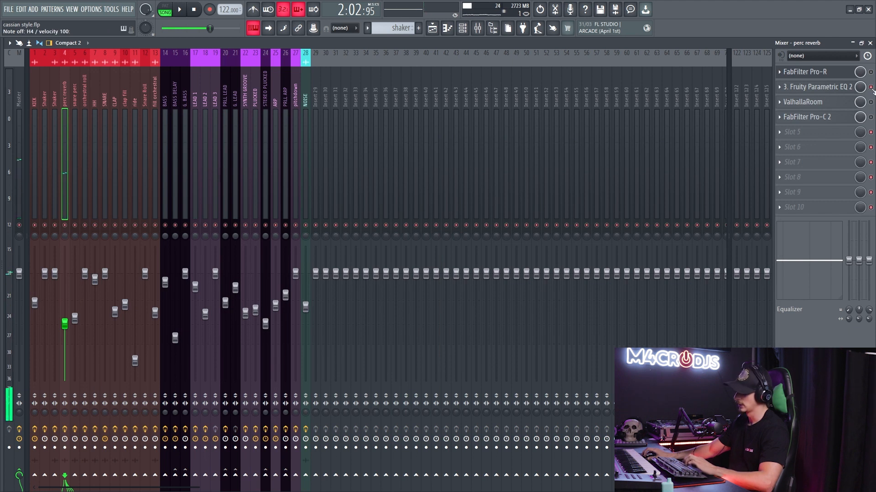
key(q)
key(q)
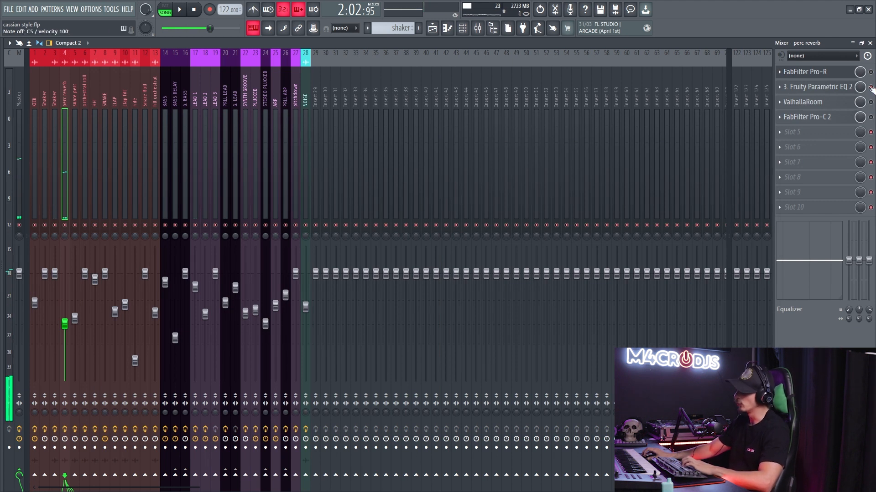
click(871, 72)
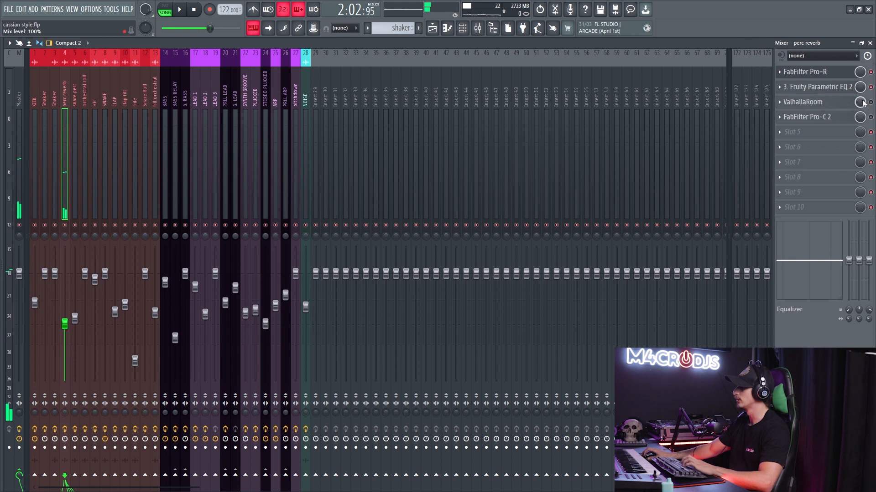
- Review the perc reverb's Fruity Parametric EQ 2 curve and open its ValhallaRoom settings
click(834, 90)
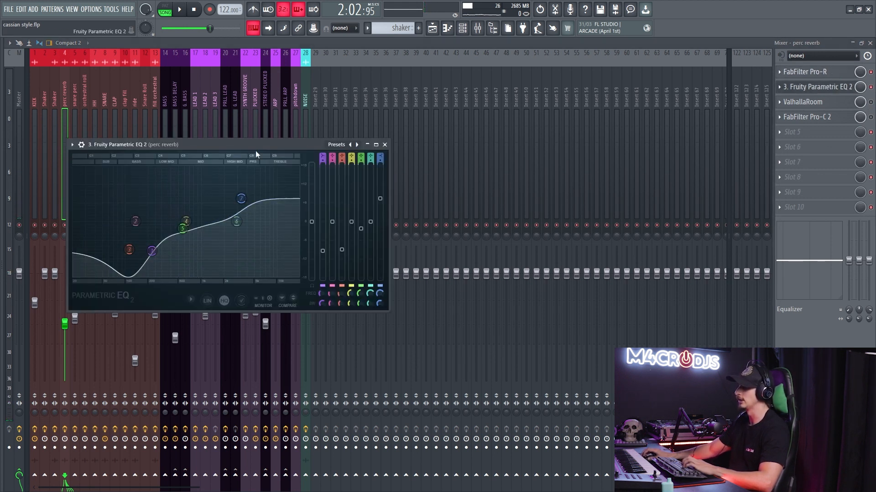
click(384, 145)
click(837, 104)
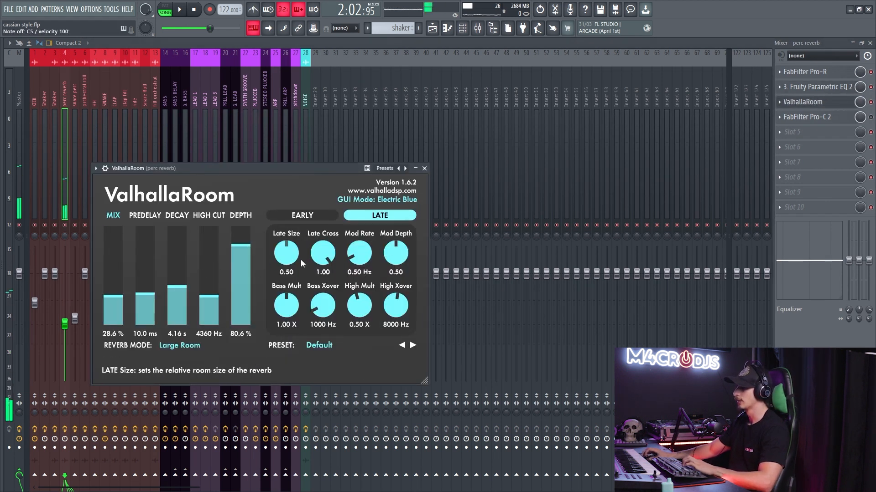
- Inspect FabFilter Pro-C 2 on the perc reverb's mixer track and mark the playlist range around bar 64 for playback
click(791, 105)
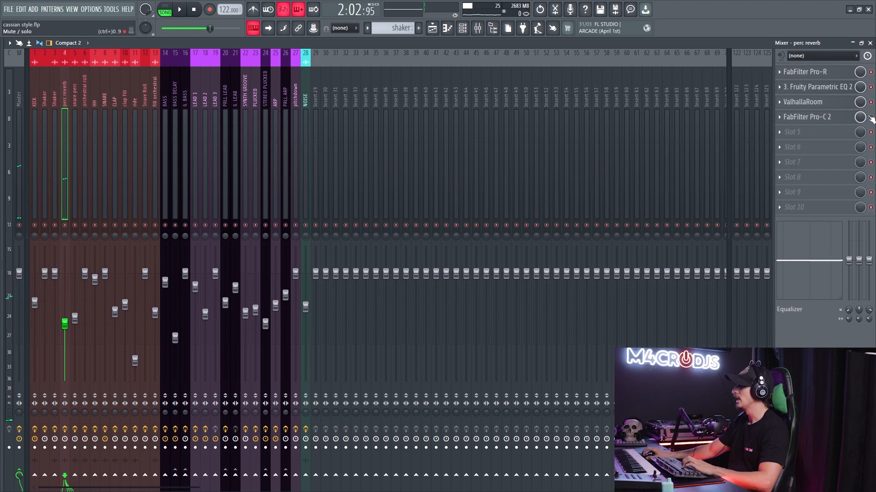
click(828, 119)
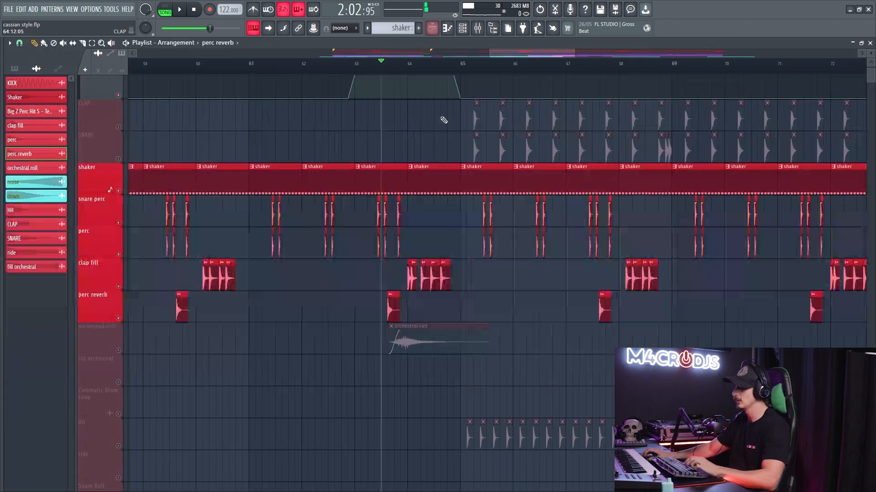
scroll(381, 209, up, 4)
drag(404, 64, 521, 73)
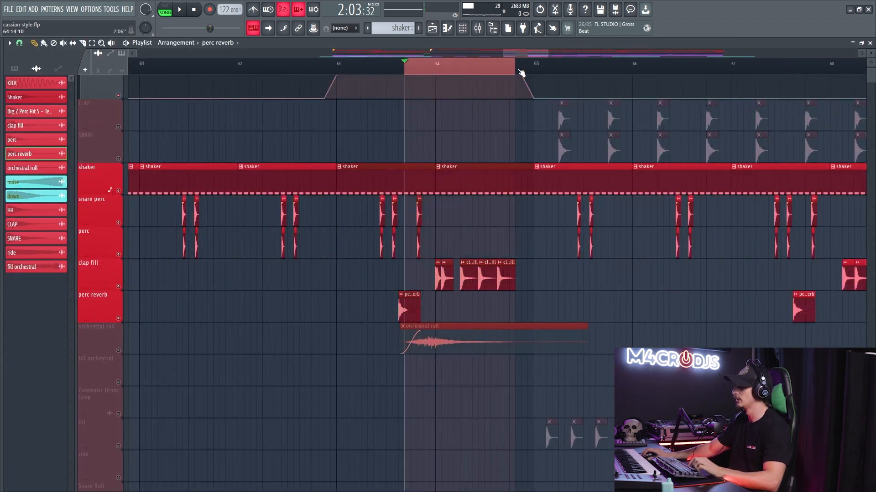
- Solo the perc reverb's mixer track and compare playback with FabFilter Pro-C 2 bypassed and enabled
click(194, 9)
key(F9)
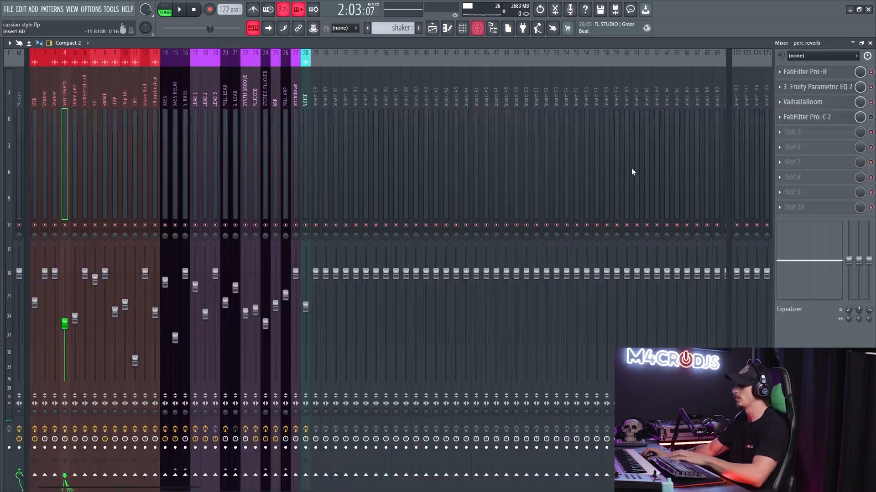
right_click(65, 226)
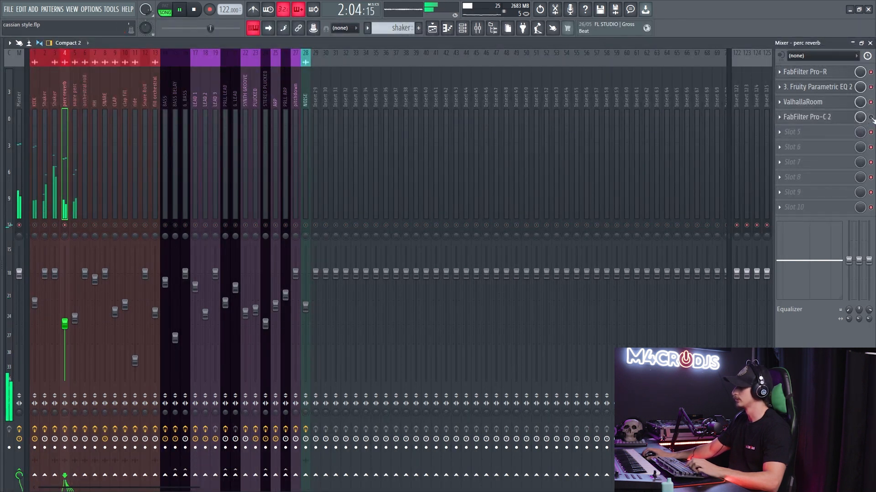
key(space)
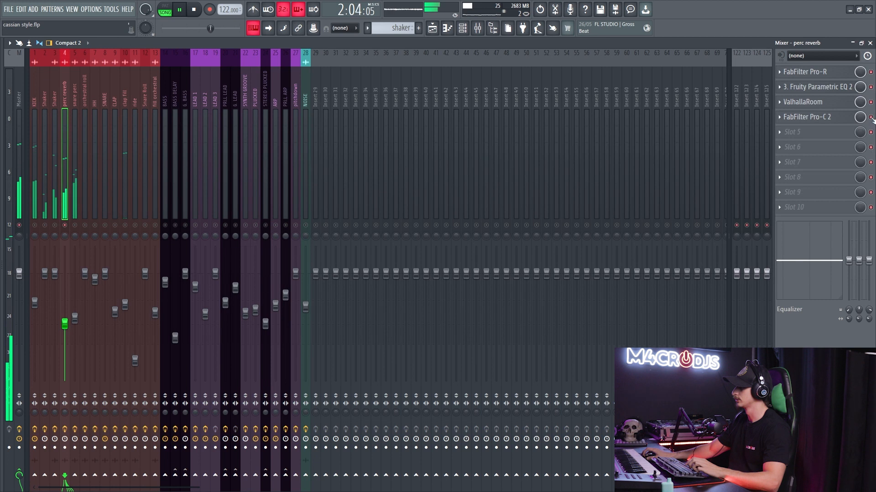
- Extend the playlist's time selection past bar 65 and return to the perc reverb's effect chain in the mixer
key(F5)
ctrl+shift+click(564, 70)
key(F9)
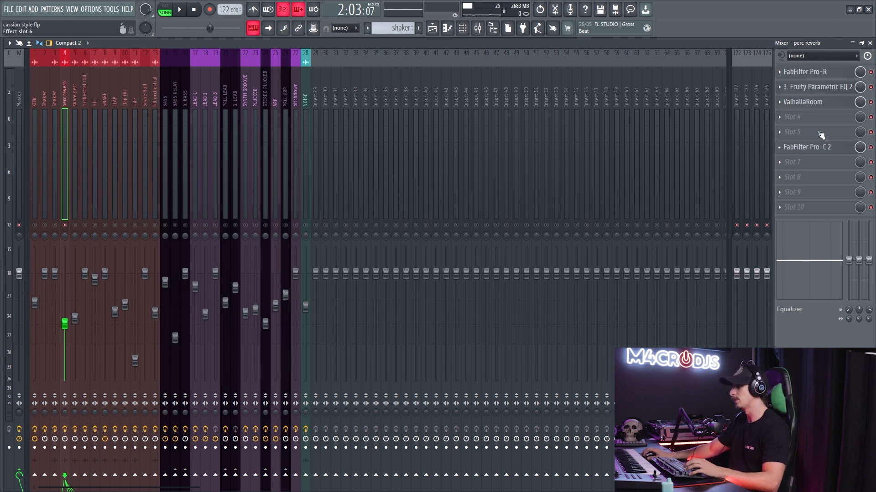
- Solo the orchestral roll in the playlist and on its mixer track 6, and audition it across the selected range
key(F5)
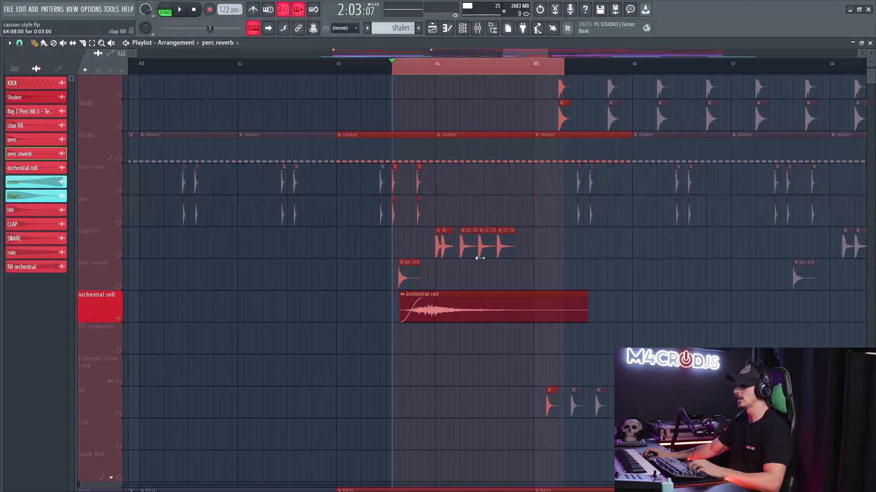
scroll(480, 259, down, 3)
key(space)
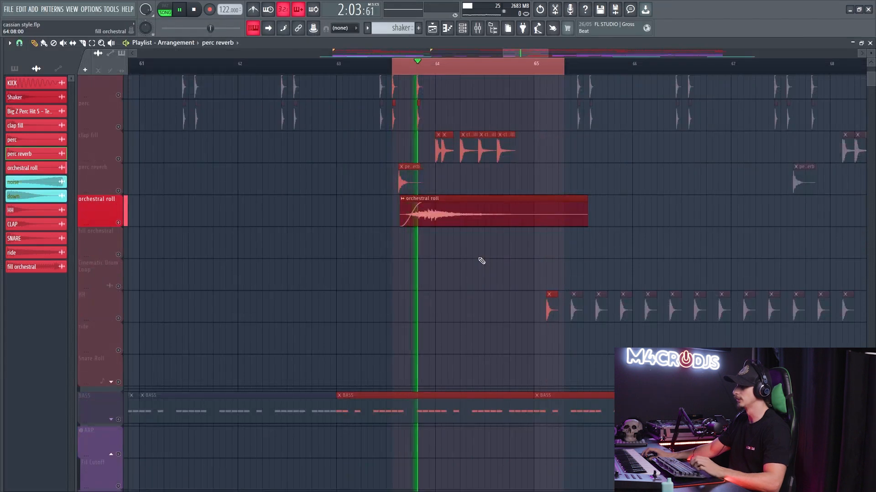
key(F9)
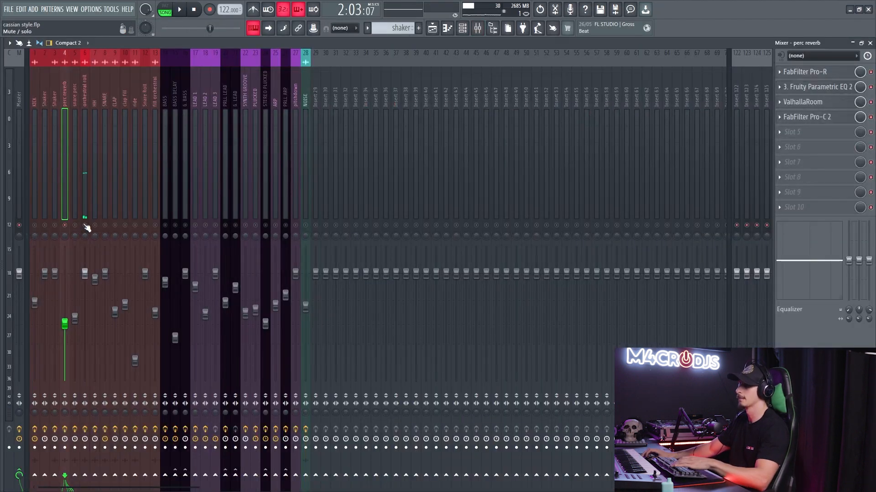
key(F5)
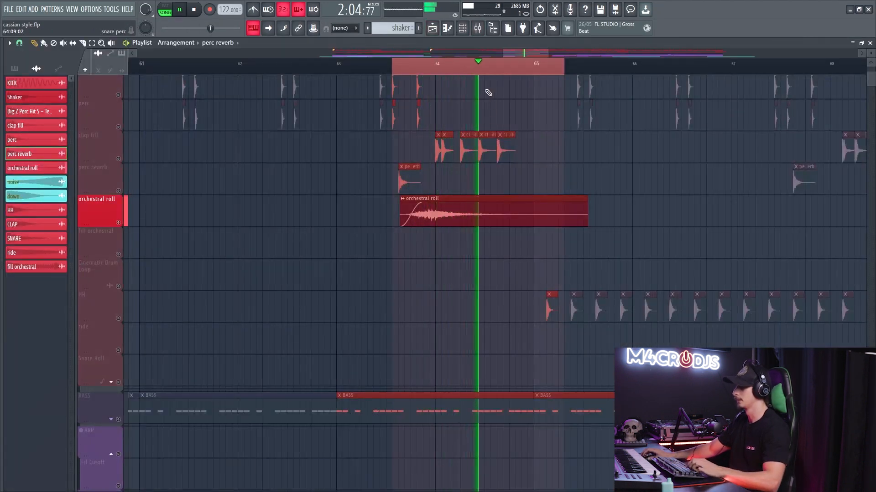
key(space)
key(F9)
- Review the Fruity Reeverb settings and the Fruity Parametric EQ 2 curve on the orchestral roll's mixer track
click(801, 88)
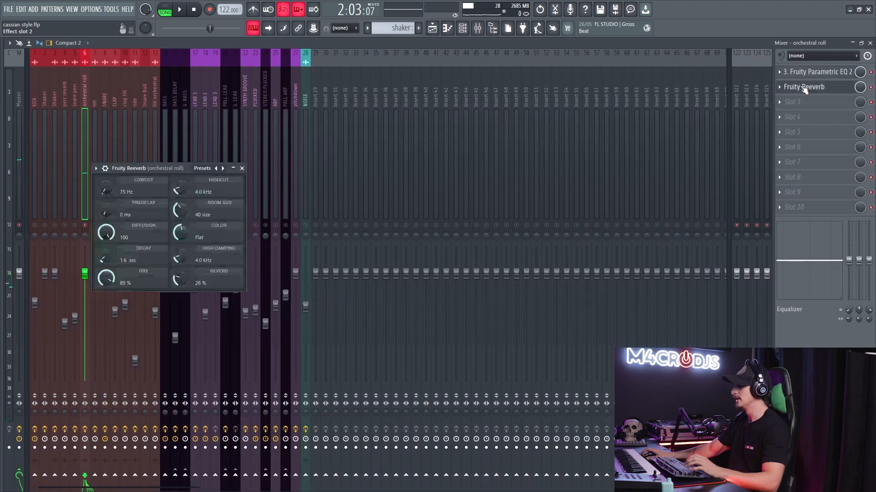
click(804, 88)
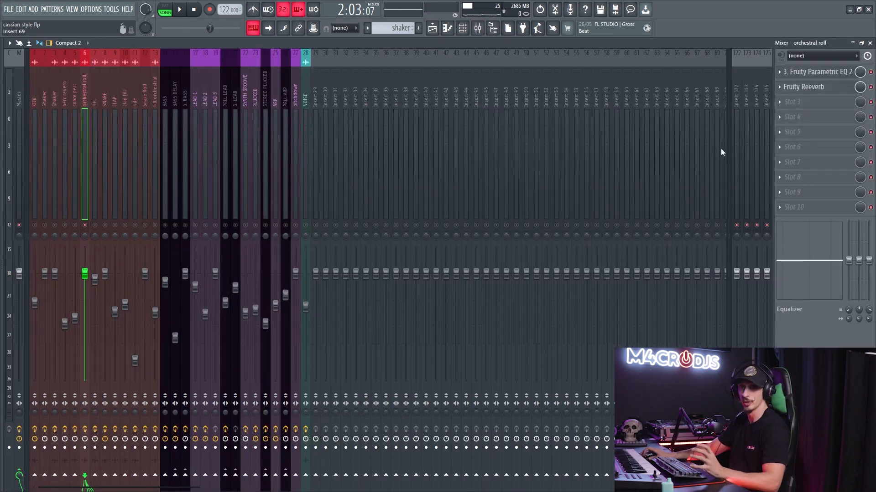
click(824, 73)
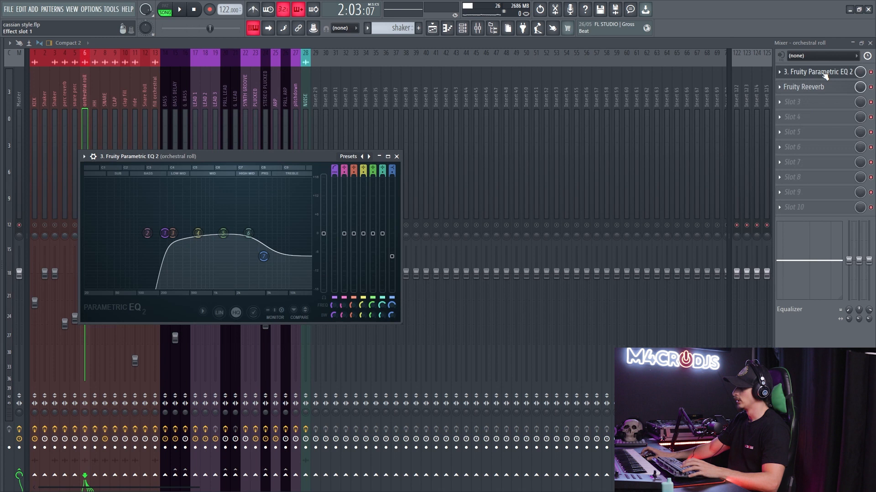
click(815, 72)
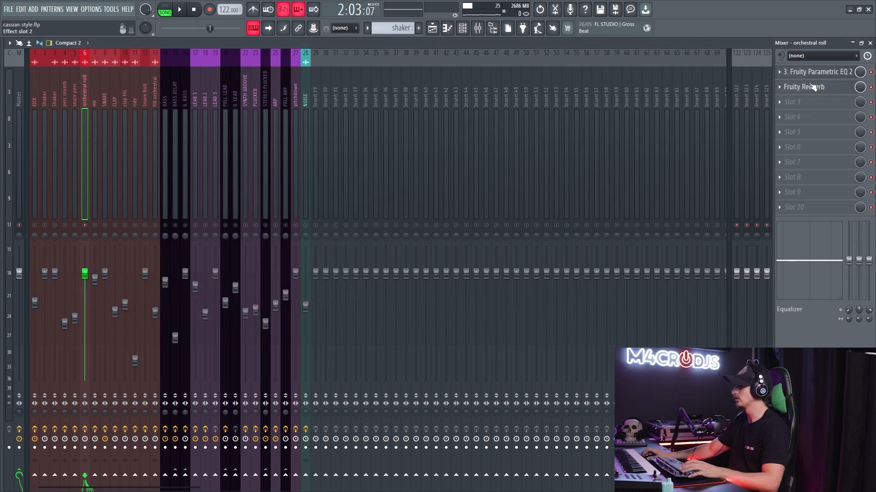
click(803, 87)
key(Escape)
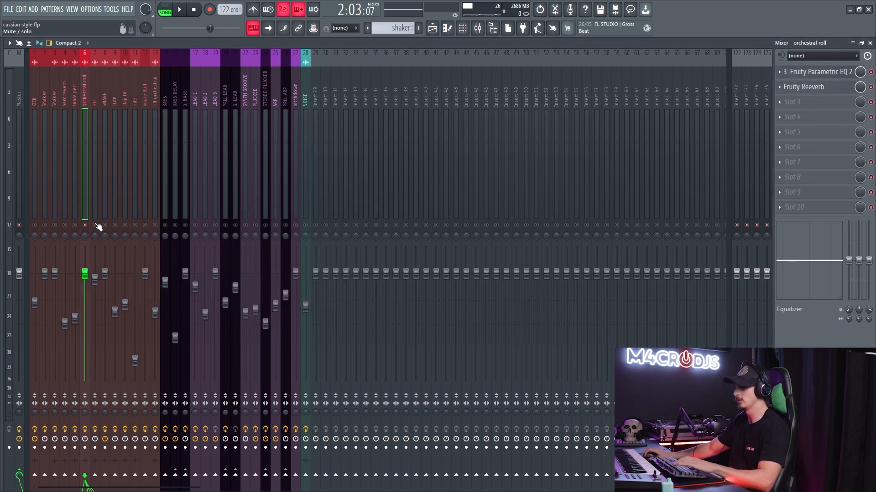
- Solo the HH playlist track and audition the hi-hat clips from bar 65
key(F5)
scroll(372, 218, down, 4)
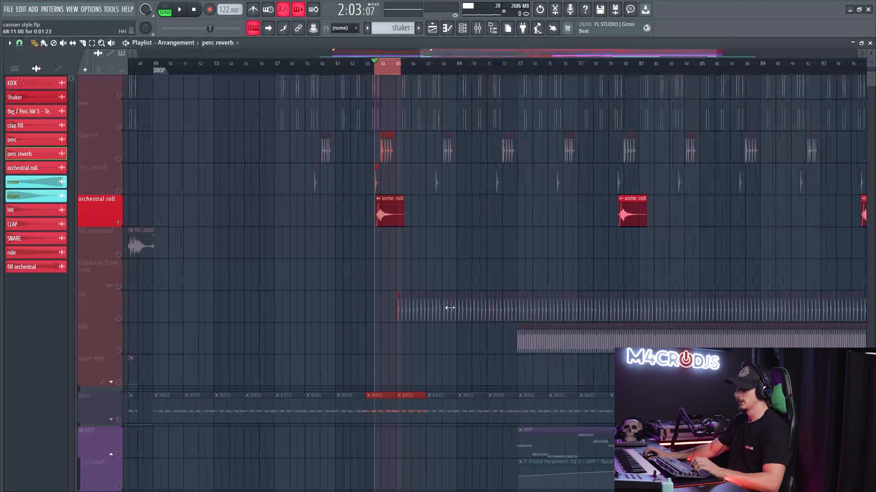
scroll(469, 297, down, 4)
scroll(473, 286, up, 3)
drag(457, 255, 225, 226)
scroll(319, 255, up, 3)
click(120, 292)
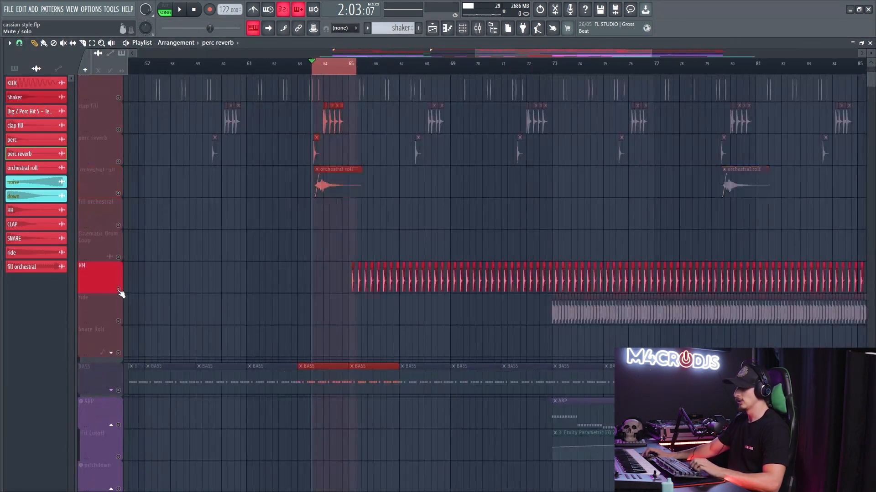
click(358, 67)
key(space)
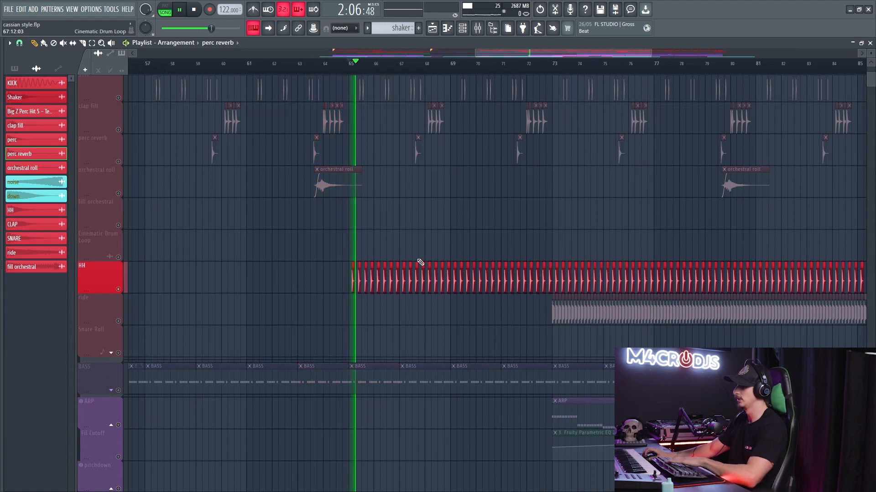
- Open Fruity Parametric EQ 2 on the HH's mixer track 7 and readjust the band 5 cut around 3.4 kHz during playback
key(F9)
click(97, 161)
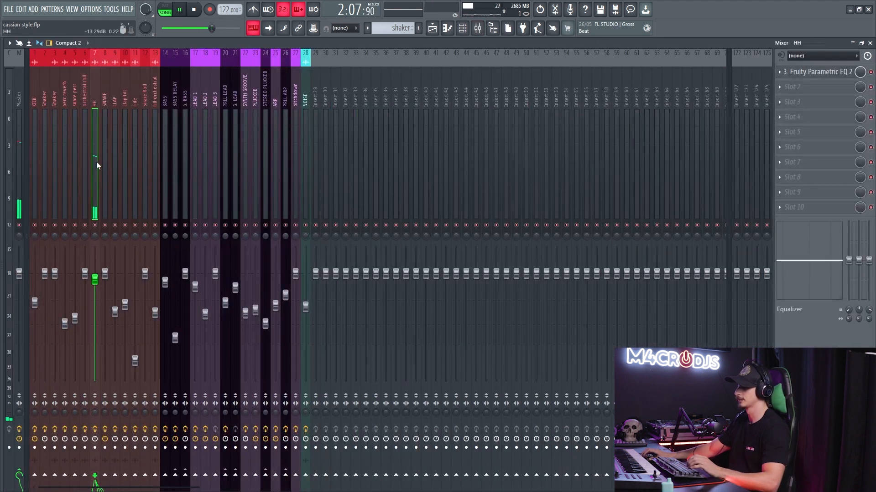
click(824, 72)
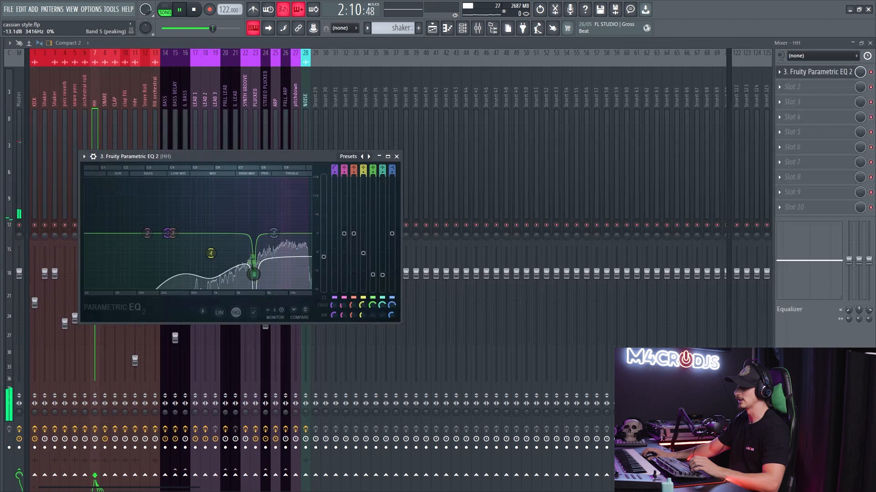
mouse_move(254, 275)
mouse_down()
mouse_move(254, 208)
mouse_move(254, 274)
mouse_up()
drag(253, 238, 253, 269)
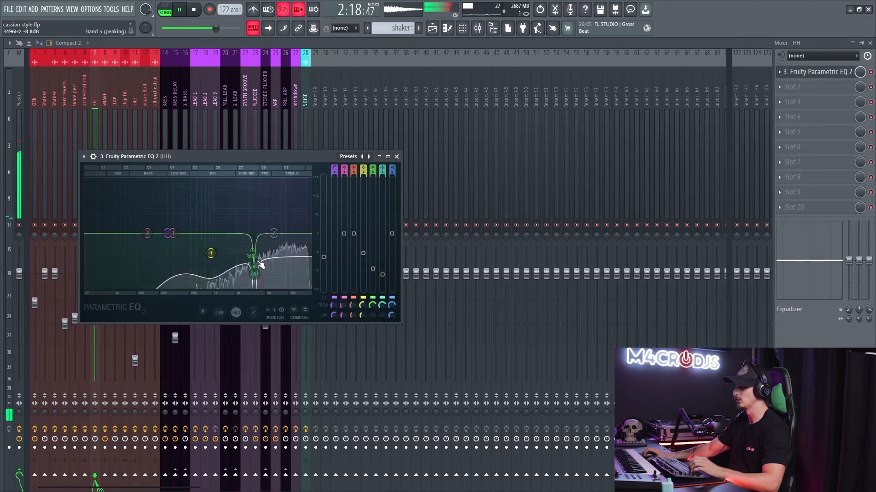
scroll(256, 281, up, 3)
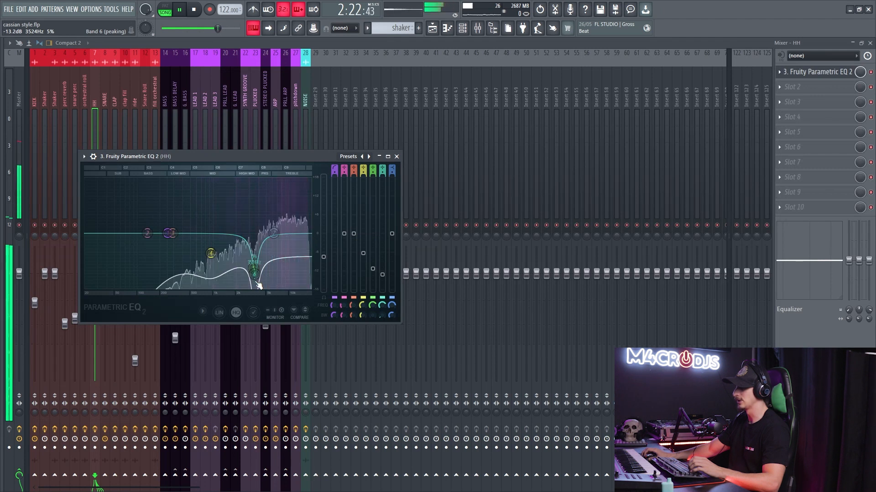
key(Escape)
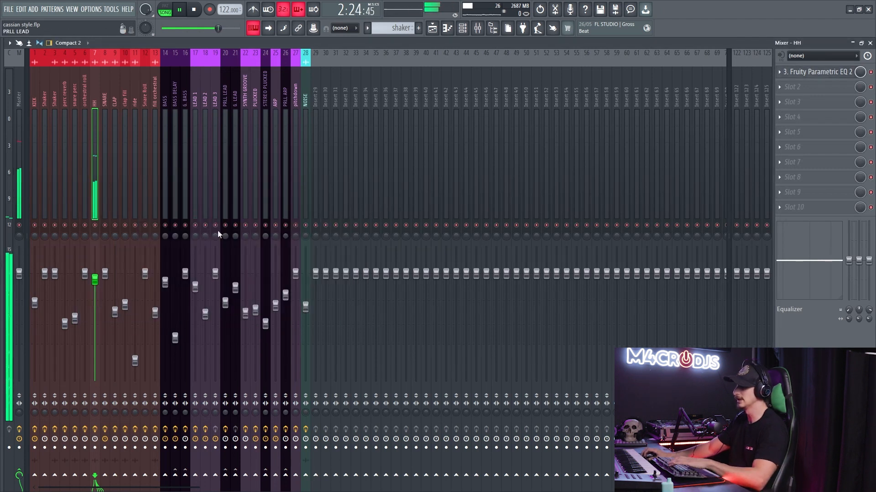
- Solo the ride playlist track, examine its trimmed clips up close, and play them from bar 73
key(F5)
key(space)
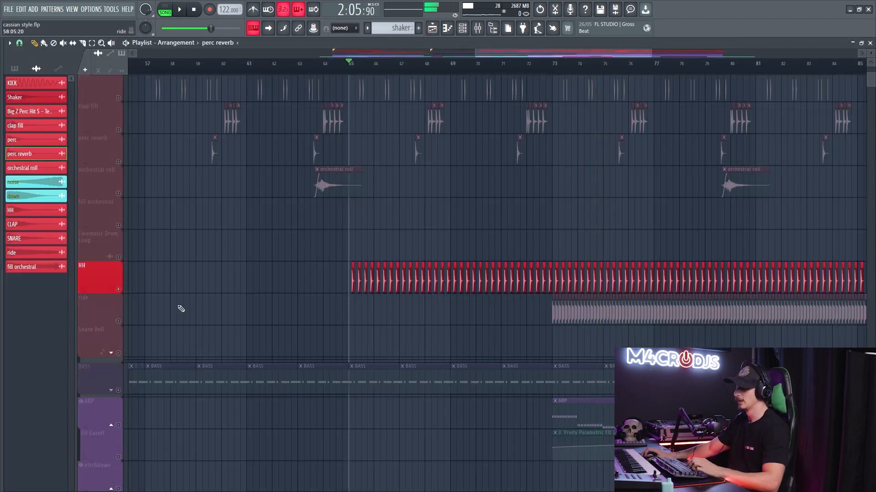
click(119, 322)
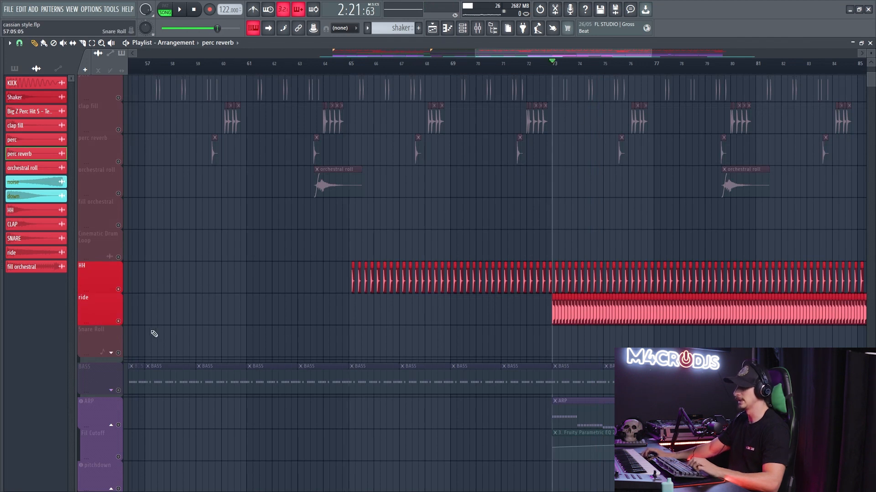
right_click(120, 322)
scroll(697, 322, up, 5)
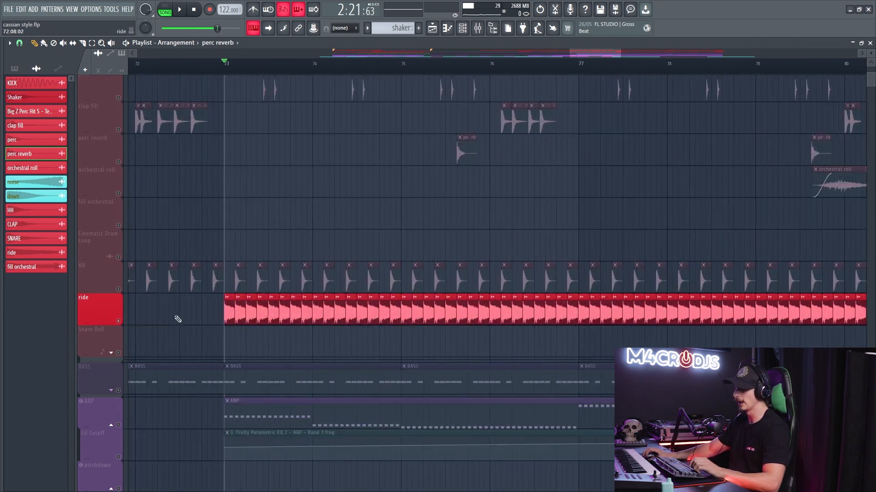
scroll(179, 319, up, 3)
scroll(313, 320, up, 5)
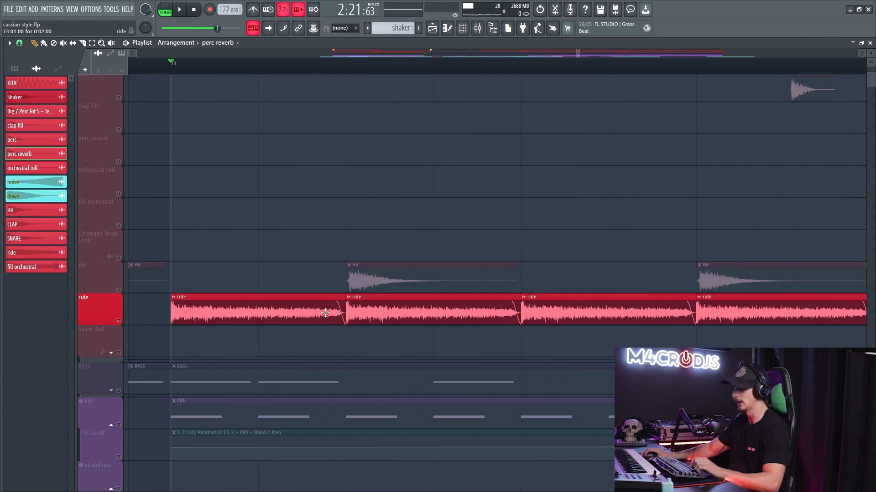
key(space)
scroll(325, 313, down, 8)
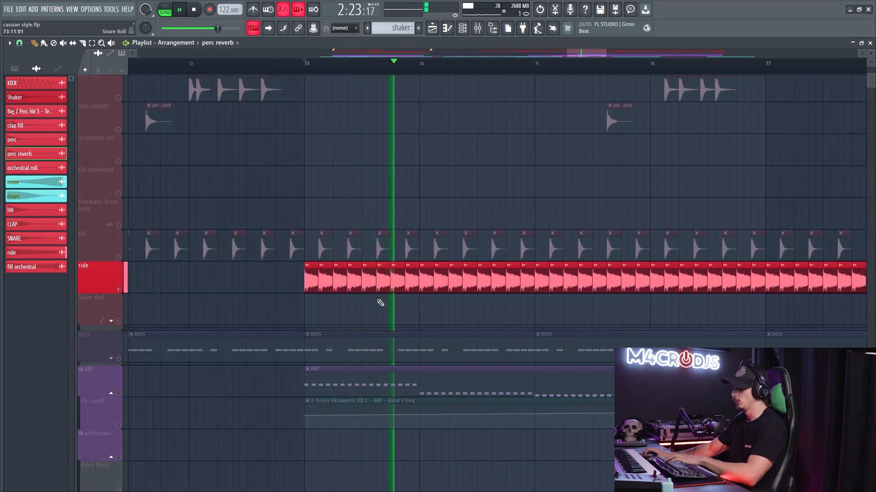
- Open LFOTool on the ride's mixer track 11 and lower the volume curve's middle point to 57%
key(F9)
click(136, 150)
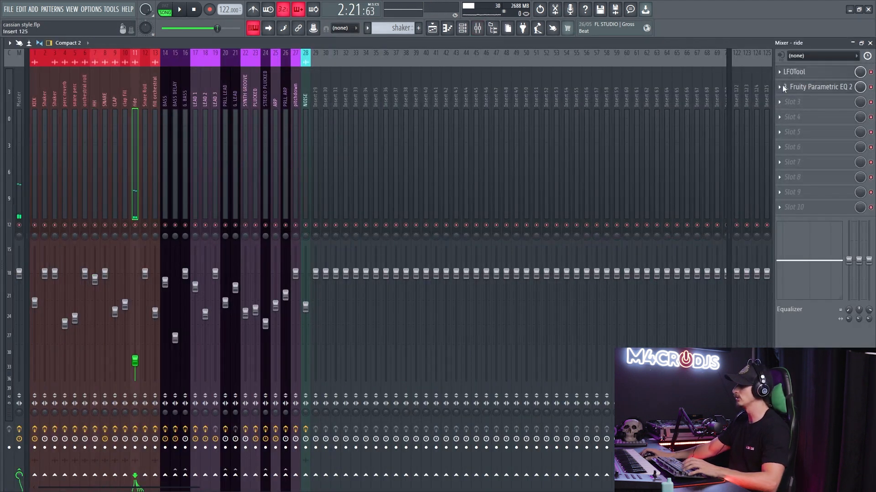
click(847, 76)
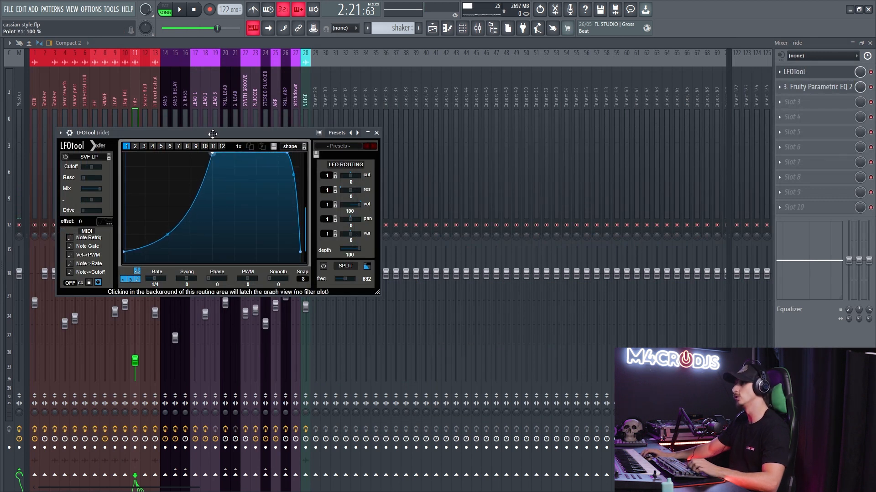
drag(209, 173, 203, 200)
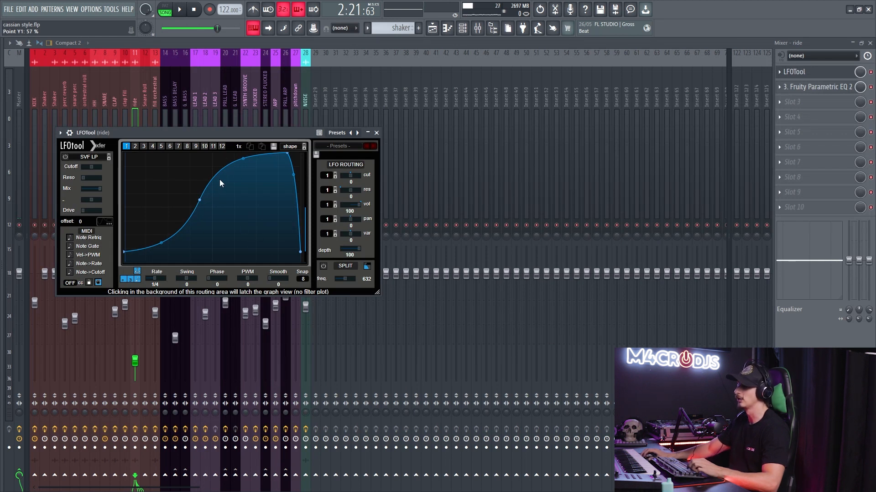
- Play the ride with the waveform displayed over the LFOTool graph and set the curve's middle point to 51%
drag(212, 133, 214, 131)
key(space)
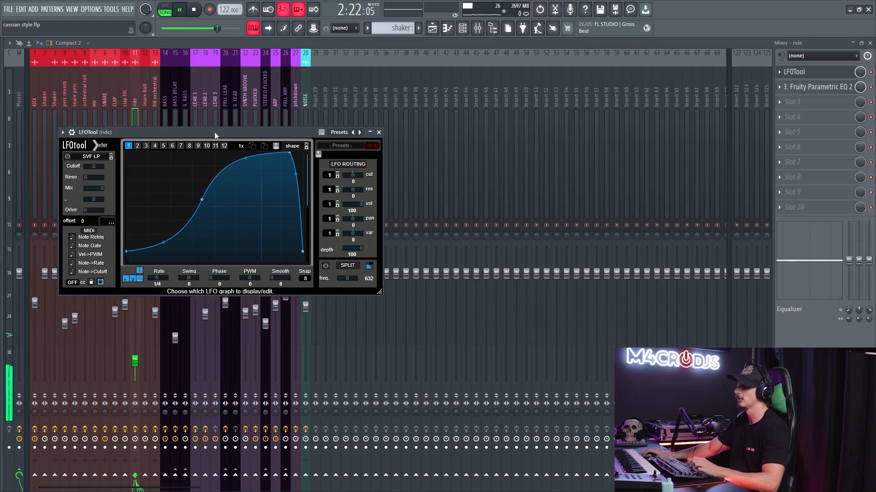
click(111, 220)
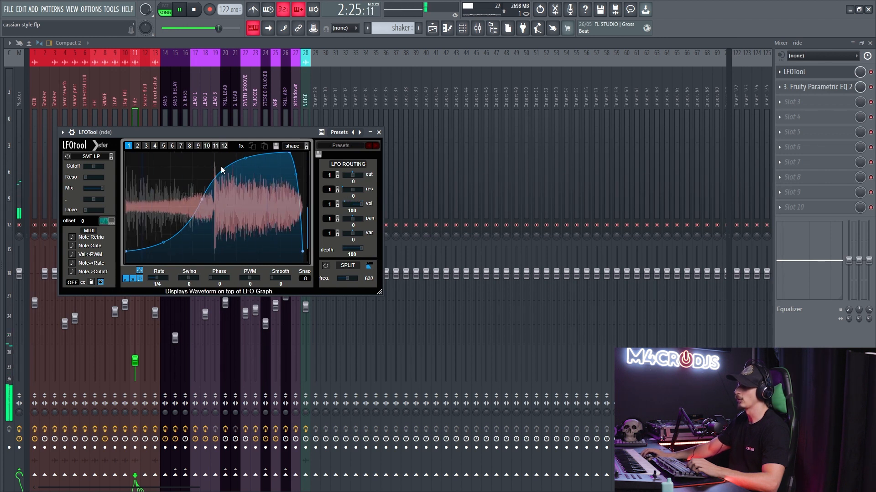
mouse_move(200, 201)
mouse_down()
mouse_move(208, 156)
mouse_move(207, 206)
mouse_up()
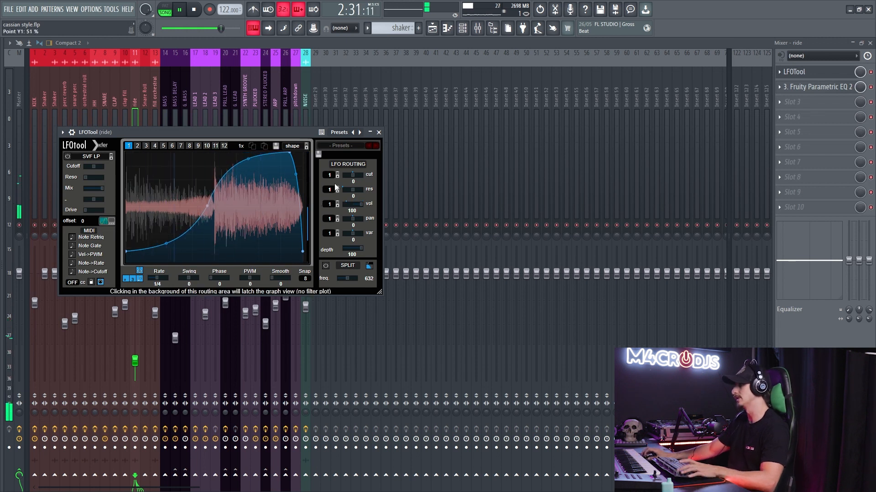
- Examine the ride's Fruity Parametric EQ 2 low cut during playback, and return to the playlist with playback stopped
click(794, 72)
click(807, 86)
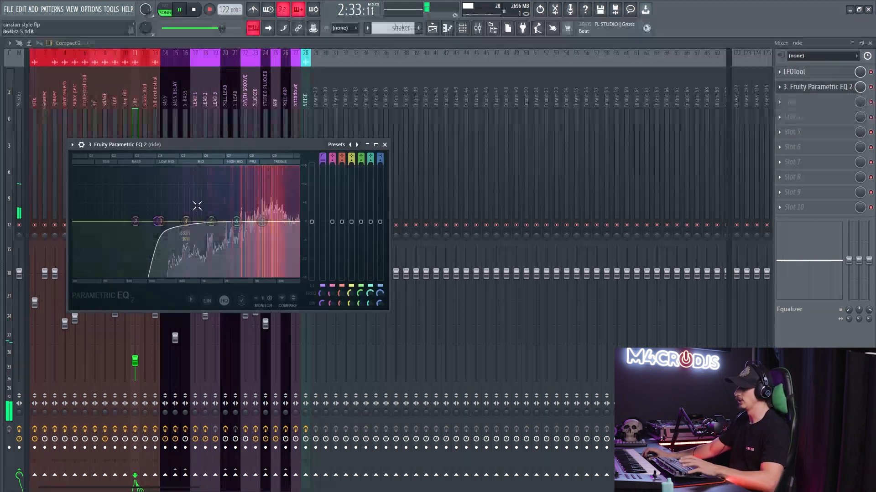
key(Escape)
key(F9)
key(space)
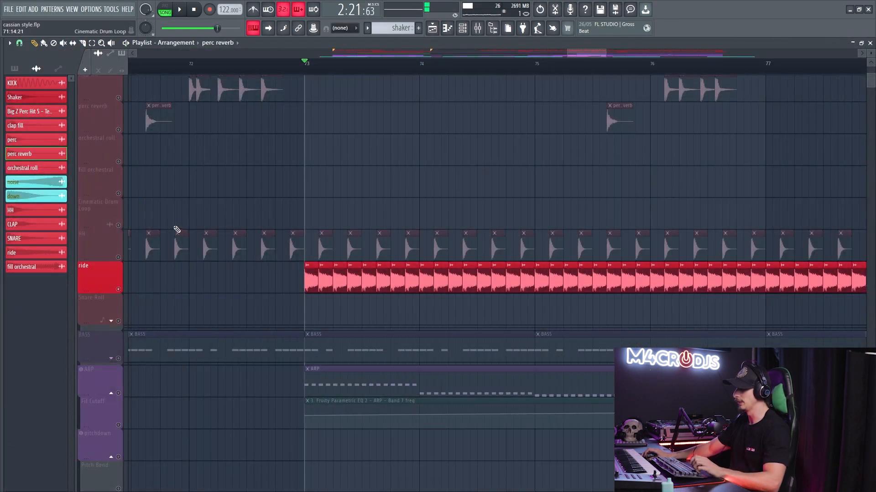
- Solo the Snare Roll playlist track, expand its group, and unmute its EQ automation on Track 16 and Track 17
scroll(177, 236, down, 8)
scroll(190, 246, up, 4)
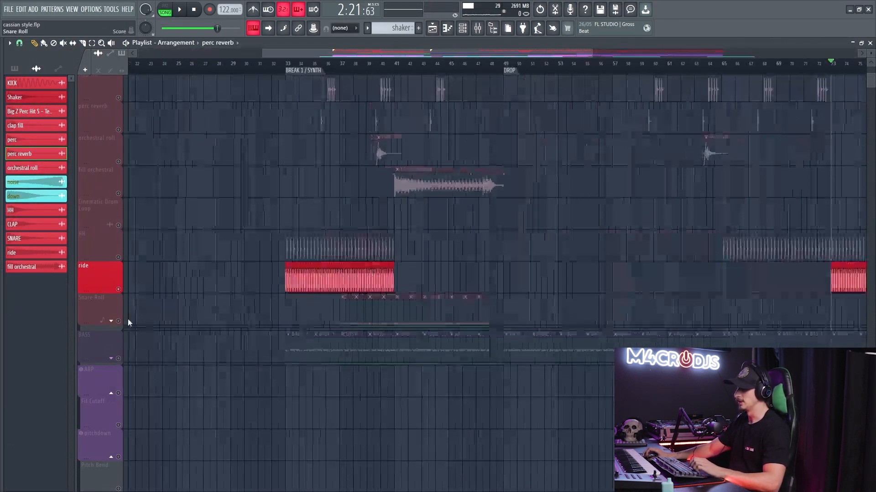
click(113, 322)
click(112, 322)
scroll(250, 280, down, 3)
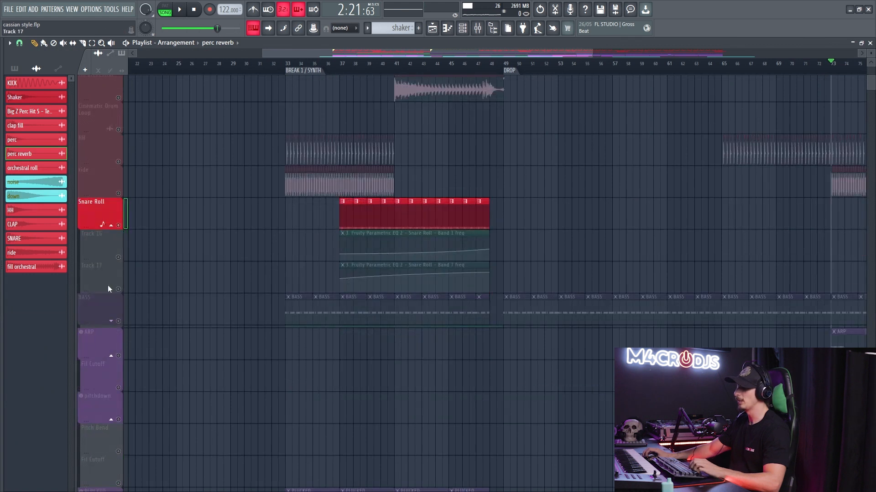
click(118, 257)
click(118, 290)
scroll(222, 80, up, 2)
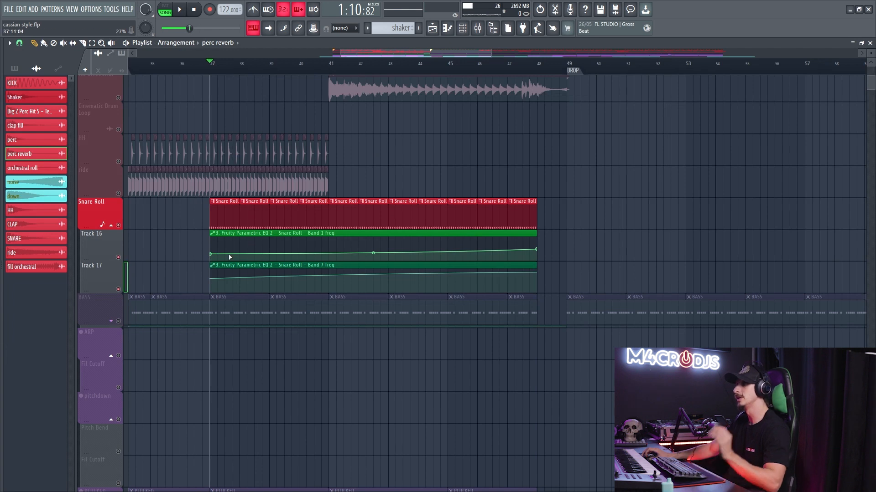
- Open the Snare Roll pattern and play its Snare 7 and Snare 14 channels with the piano roll and channel rack in view
double_click(225, 224)
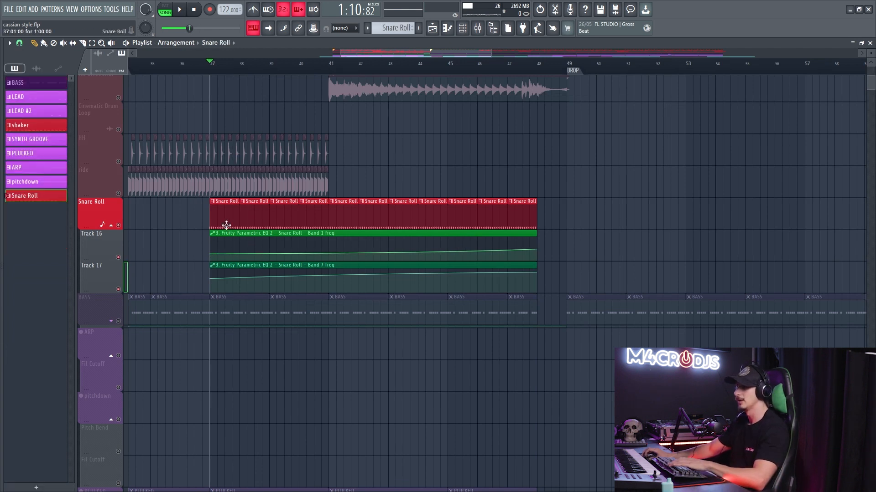
scroll(453, 296, down, 5)
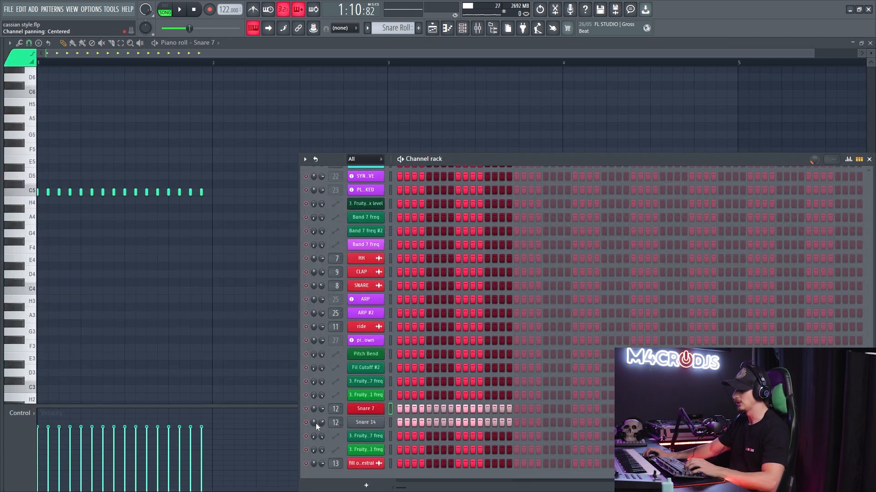
key(space)
key(space)
key(space)
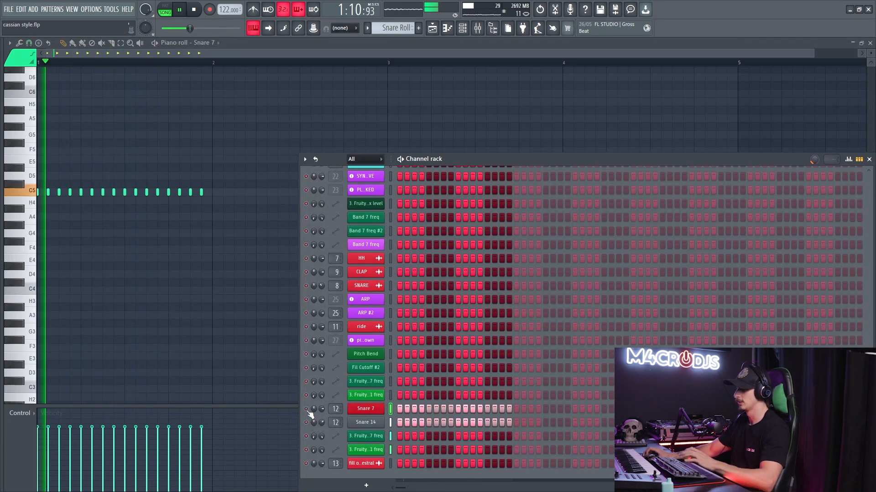
- Play the snare roll in the playlist from around bar 41 and again from near bar 46
key(F5)
click(338, 64)
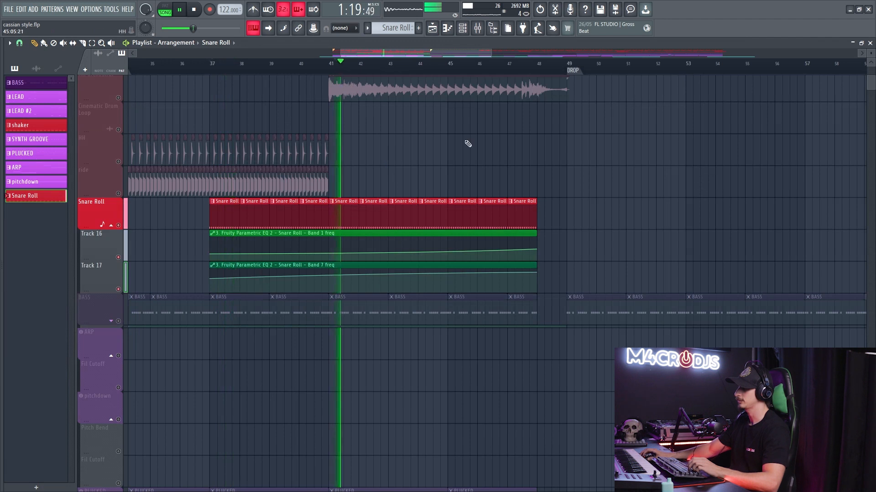
click(472, 64)
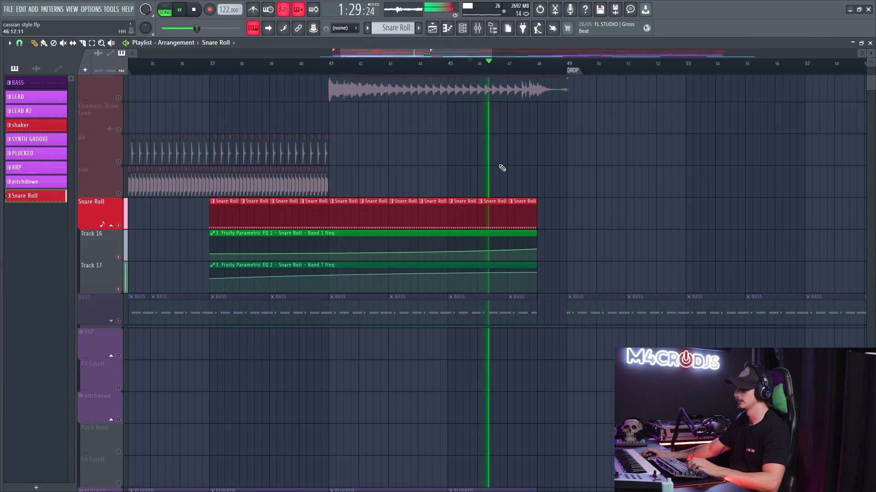
- Check Fruity Parametric EQ 2 on the Snare Roll's mixer track 12 during playback, and return to the playlist
key(F9)
click(143, 119)
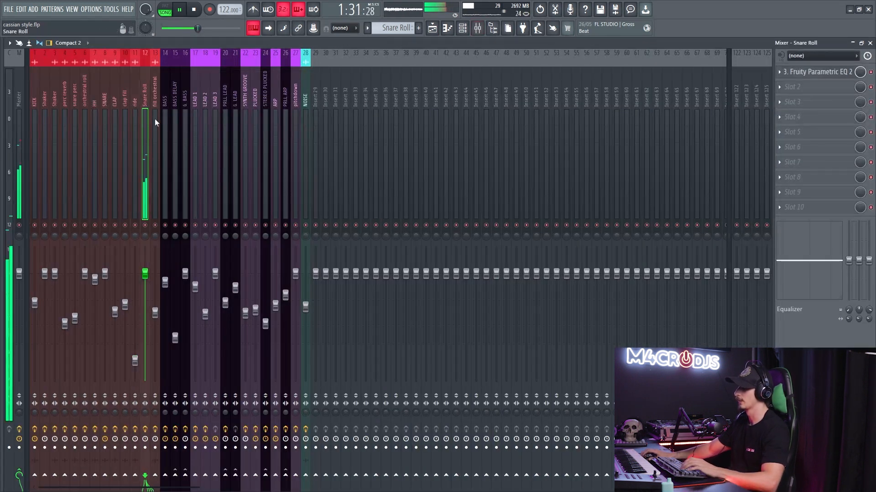
click(816, 72)
key(Escape)
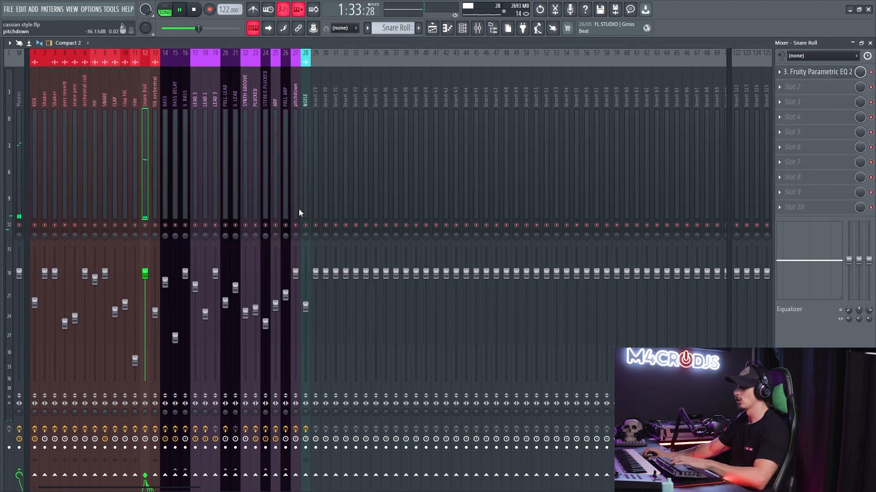
key(F9)
- Solo the fill orchestral playlist track and play the end of its clip leading into the drop
scroll(339, 220, down, 4)
key(space)
scroll(385, 182, up, 1)
scroll(385, 182, up, 2)
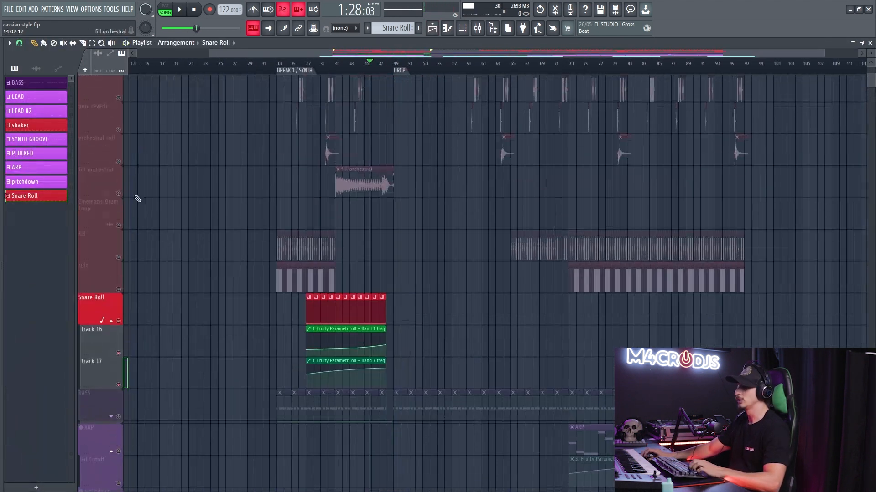
right_click(118, 194)
key(space)
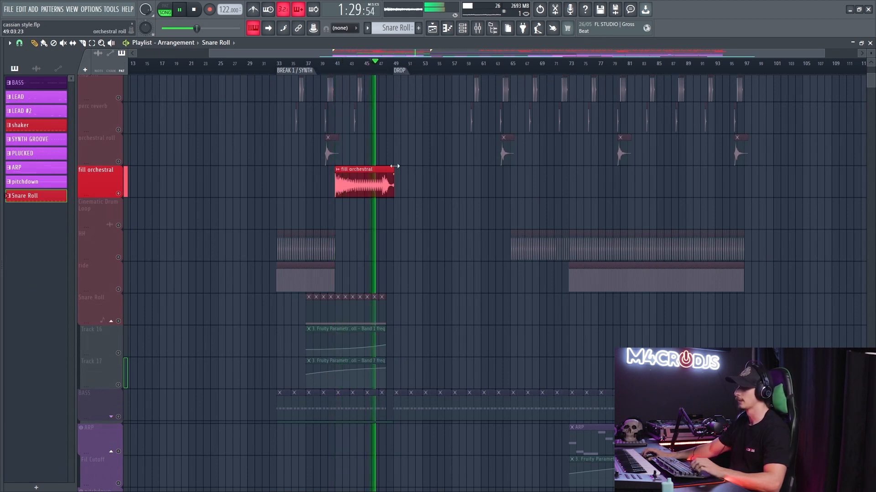
scroll(427, 204, up, 5)
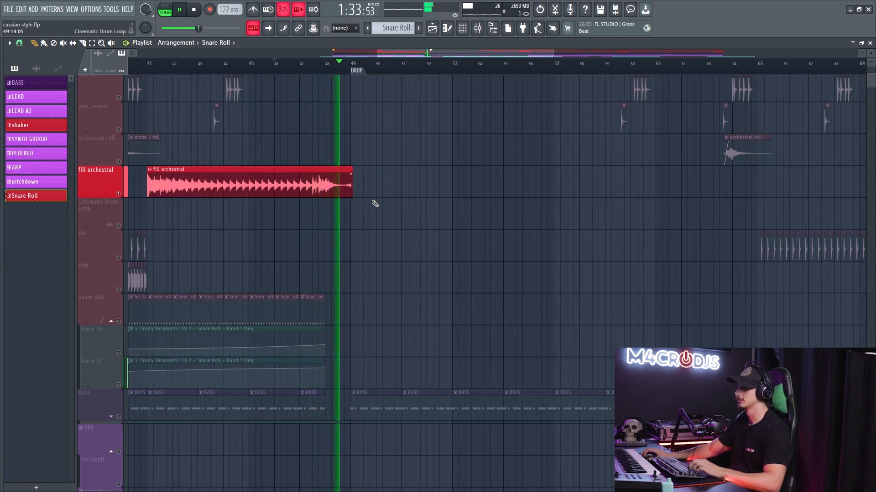
key(space)
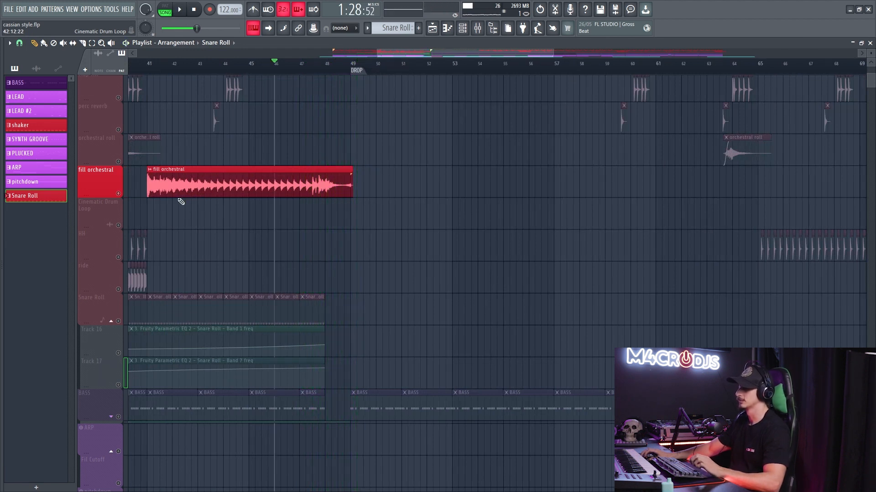
- Solo the BASS playlist track, unmute its EQ automation on Track 19, and select bars 49 to 53 for looped playback
scroll(396, 217, down, 5)
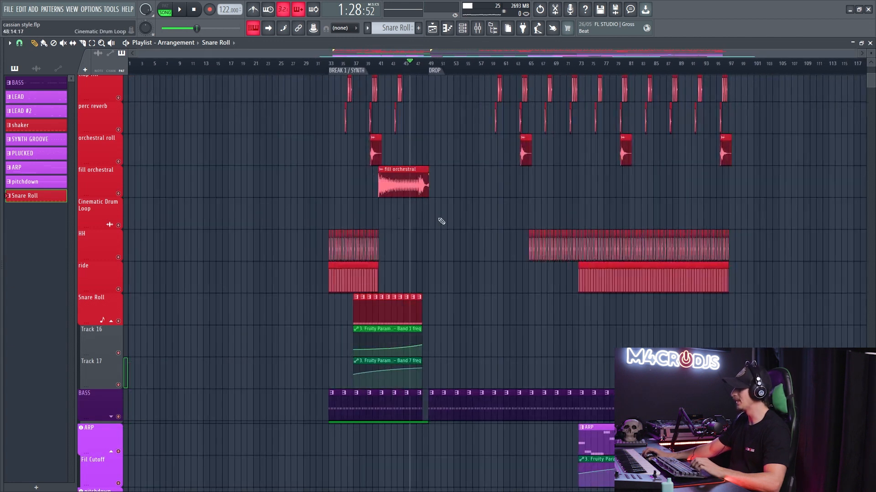
scroll(474, 242, up, 3)
scroll(469, 243, up, 1)
scroll(460, 244, down, 8)
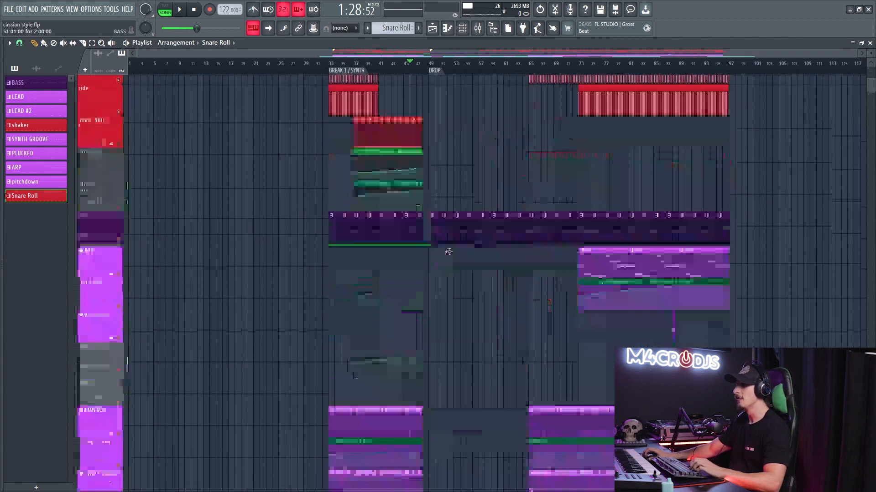
scroll(474, 250, up, 3)
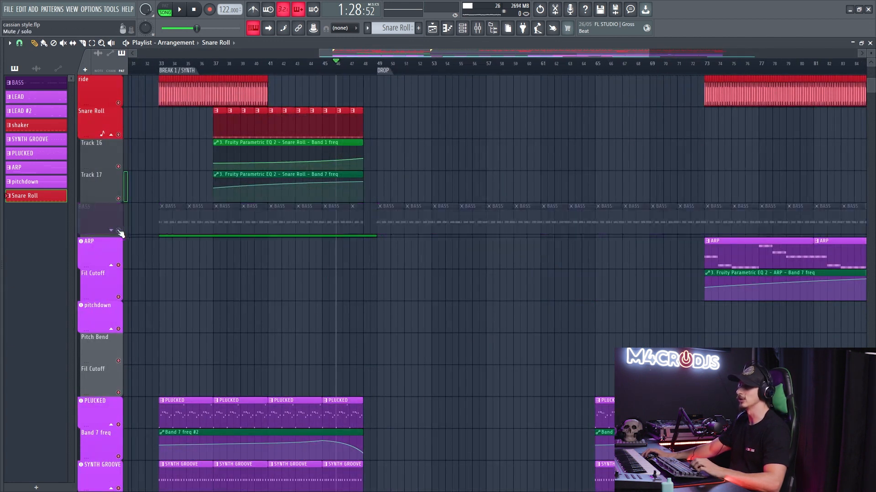
right_click(119, 231)
click(120, 263)
scroll(430, 244, up, 2)
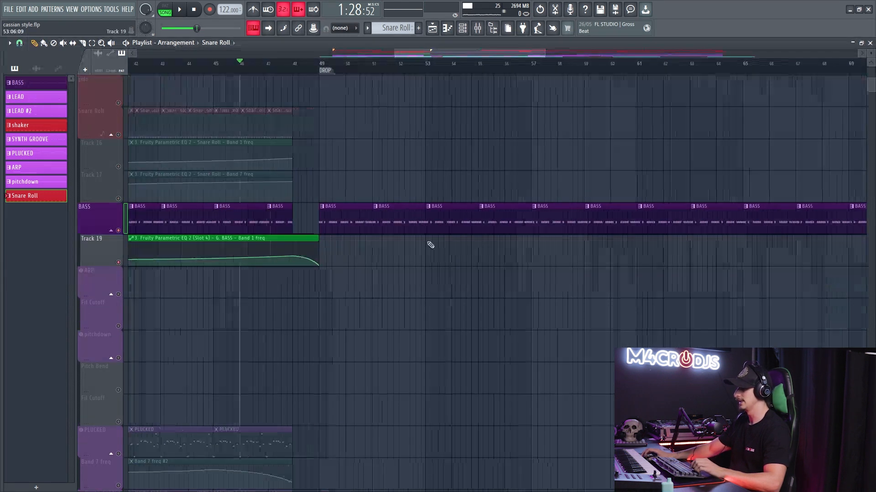
drag(308, 65, 418, 132)
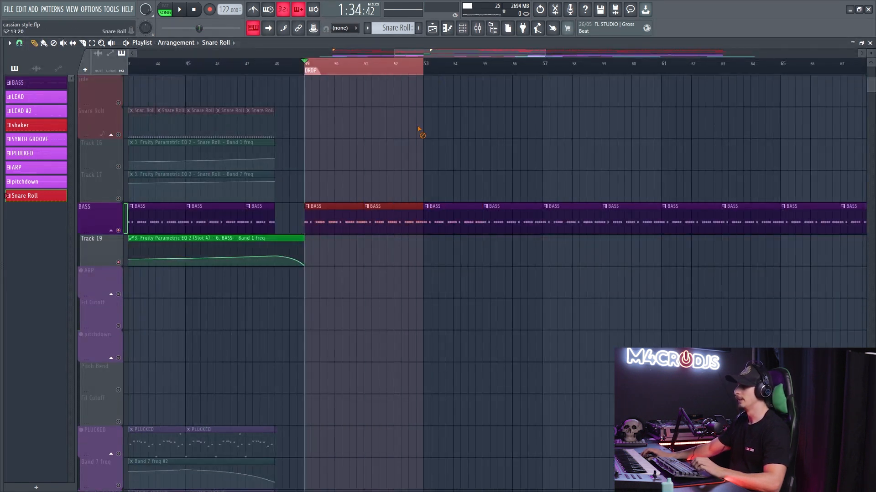
- Open the BASS pattern's piano roll and its Serum preset BASS - Cassian, and play the bass
double_click(343, 215)
scroll(456, 228, up, 5)
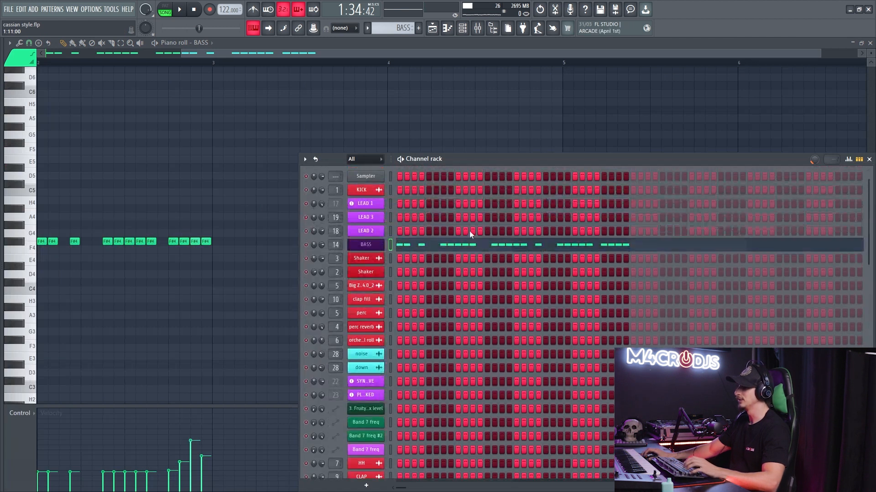
click(371, 250)
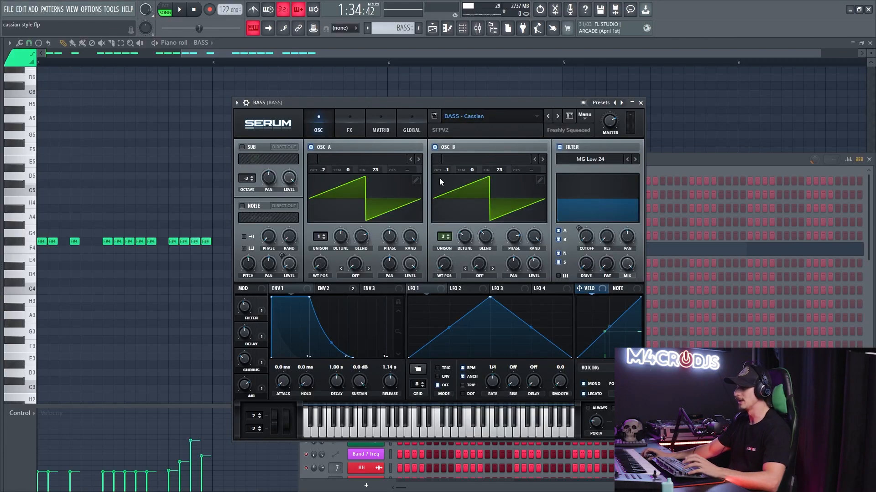
key(space)
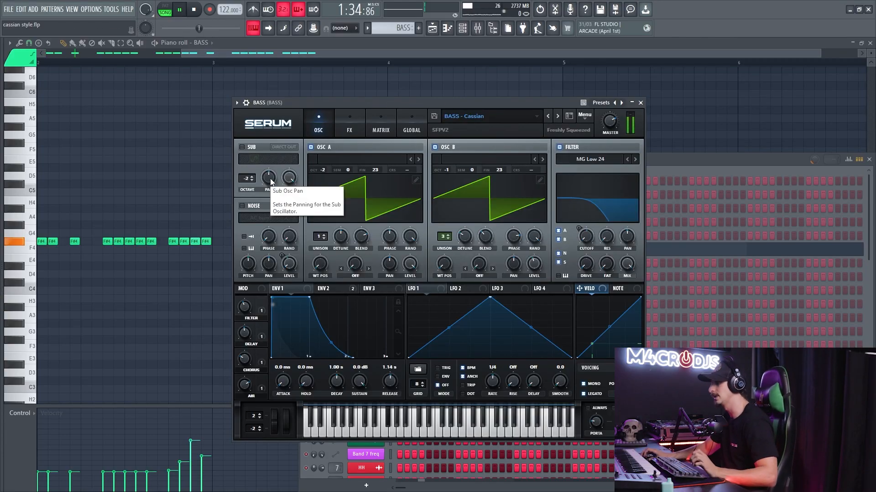
- Play the bass with its mixer track 14 effect chain in view, comparing the sound with mixer track 16 muted and unmuted
key(F9)
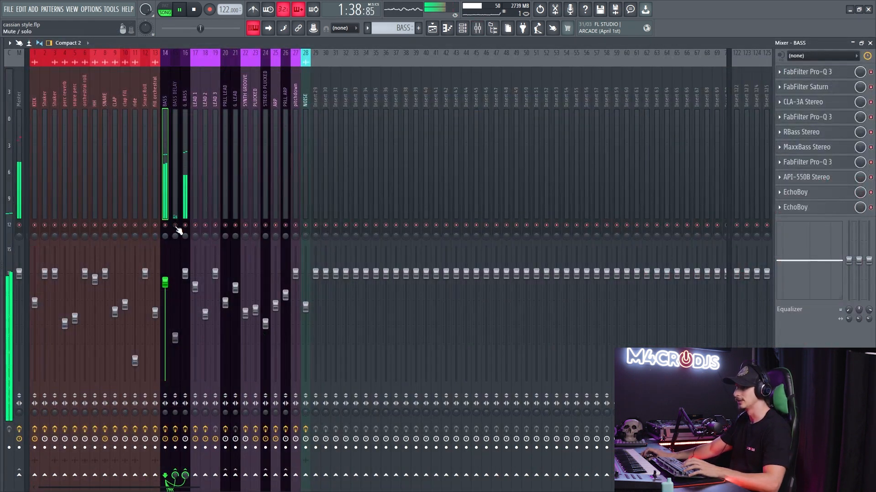
key(space)
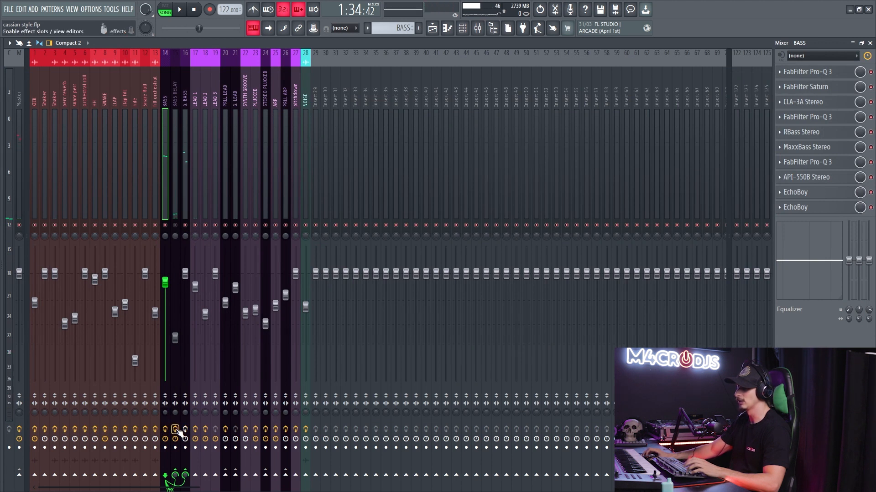
key(space)
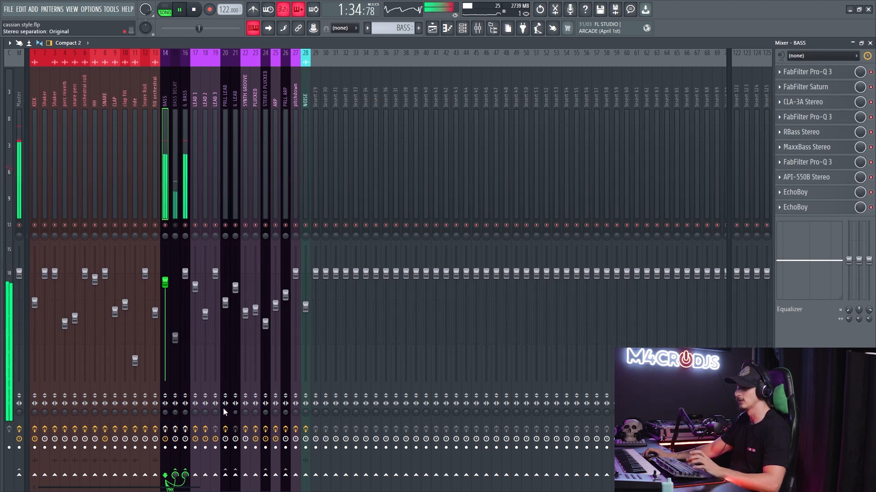
click(185, 225)
key(space)
click(185, 225)
key(space)
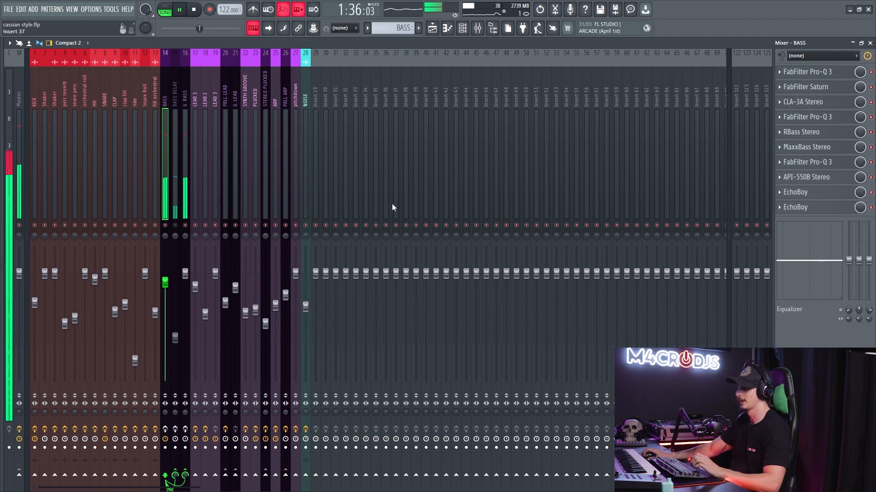
- Return to the playlist, reopen the BASS channel's Serum from the channel rack, and stop playback
key(F5)
key(F6)
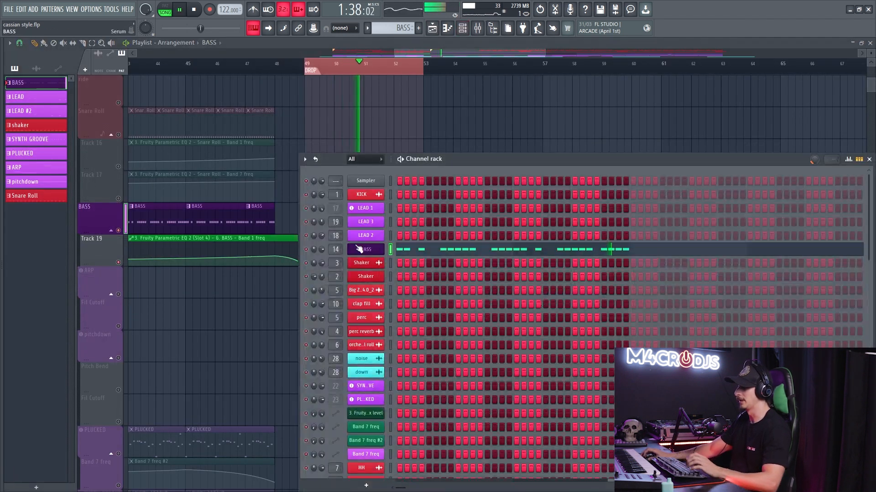
click(364, 249)
key(space)
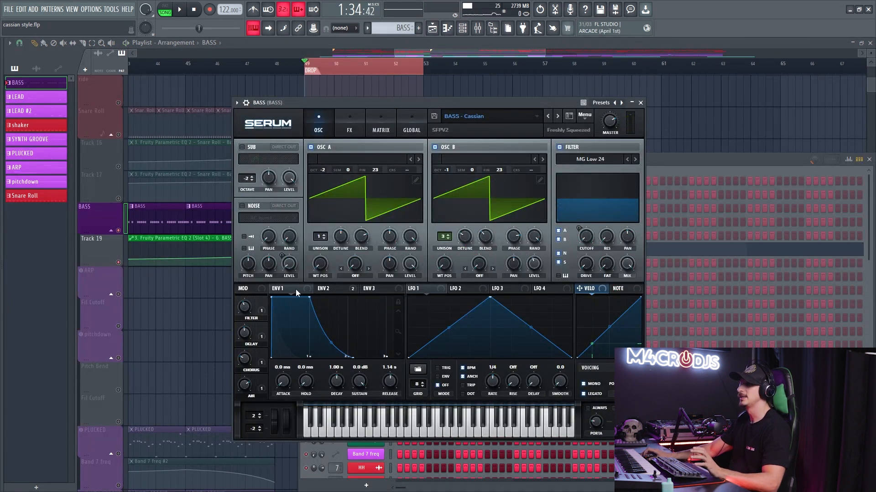
- Shorten Serum's Env 1 decay to 185 ms during playback, audition a sustain of -oo dB, and set the sustain back to 0.0 dB
drag(359, 384, 354, 352)
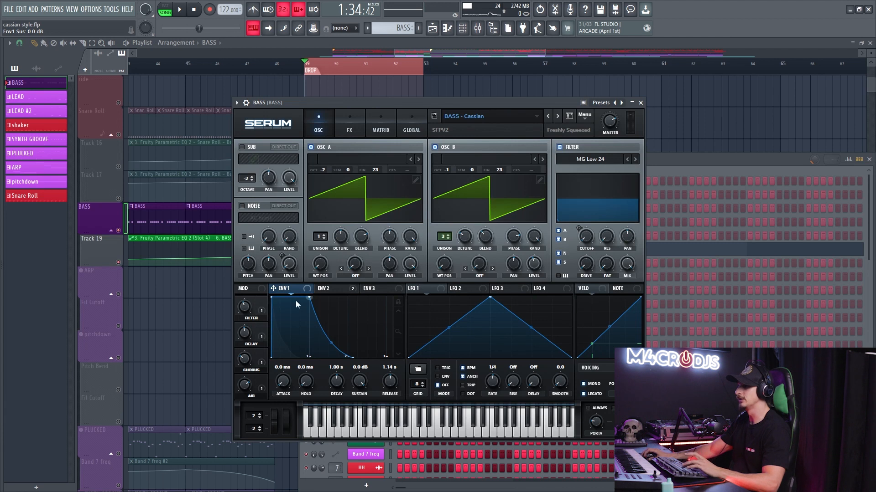
key(space)
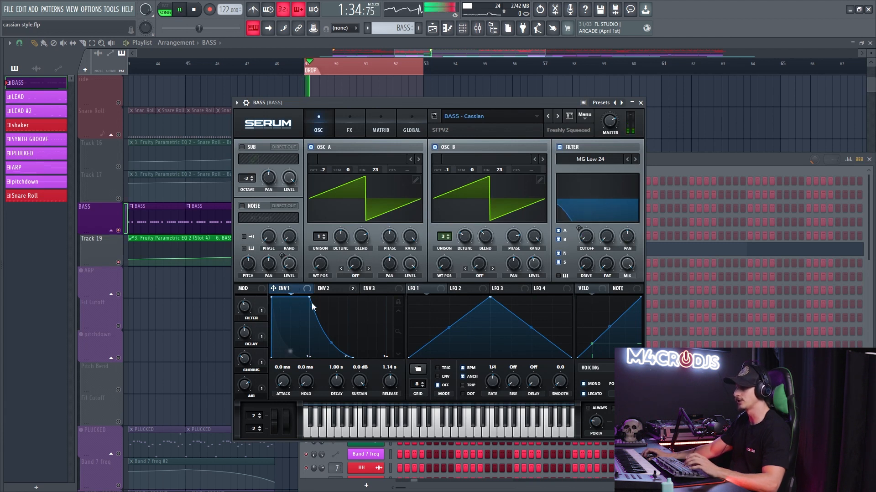
drag(331, 342, 264, 391)
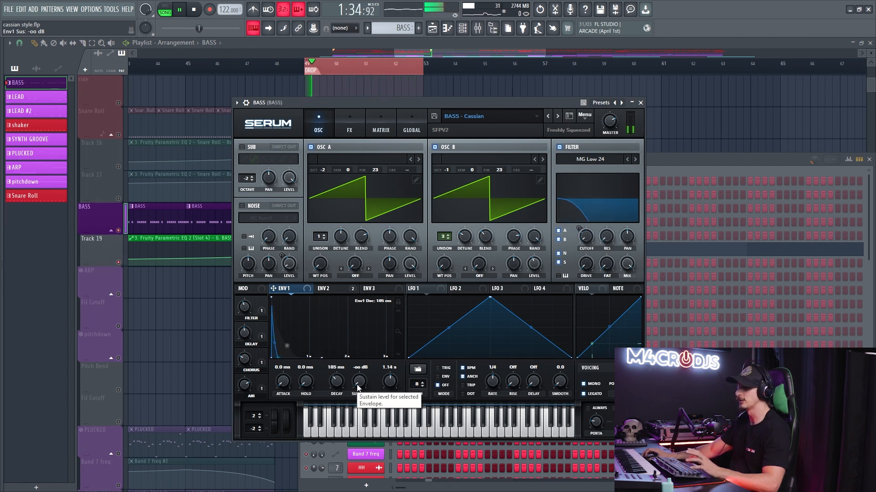
drag(358, 387, 358, 143)
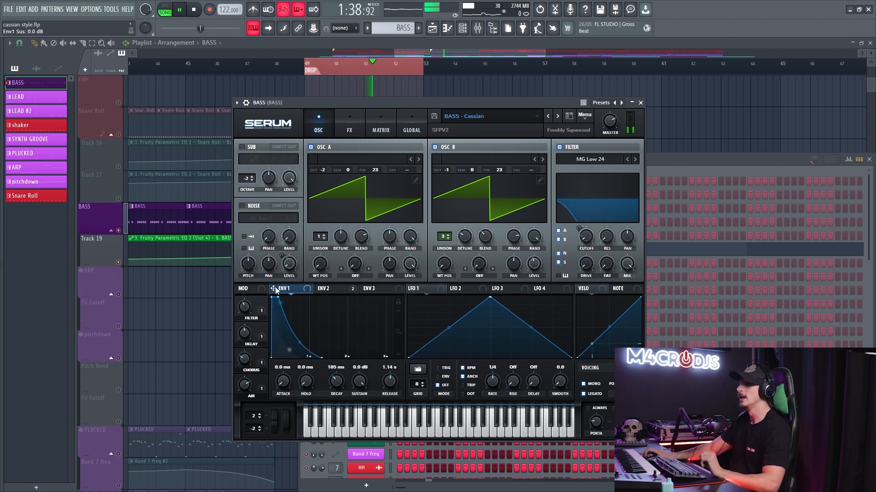
- Show Env 2 in Serum to examine its modulation of the filter cutoff, and stop playback
click(321, 290)
key(space)
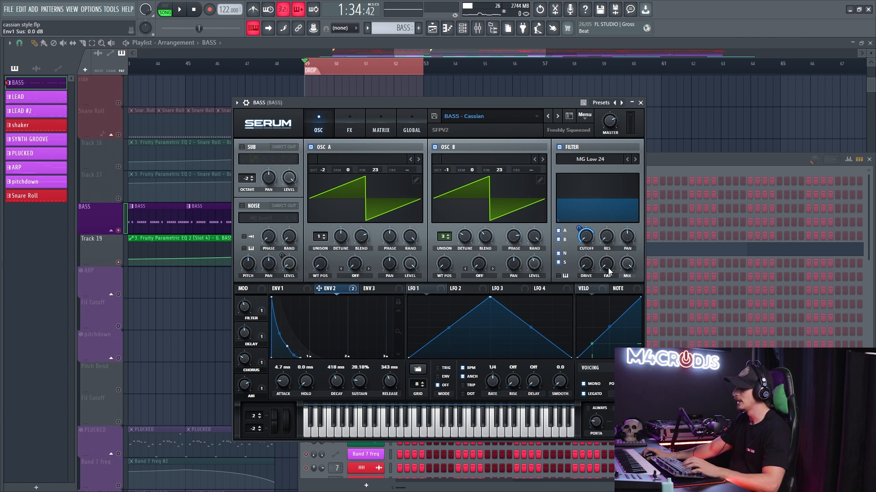
- Play the bass to hear Env 2 move the filter cutoff, auditioning a sustain of 100% and returning it to 20.18%
mouse_move(577, 226)
mouse_down()
mouse_move(579, 237)
mouse_move(579, 227)
mouse_up()
key(space)
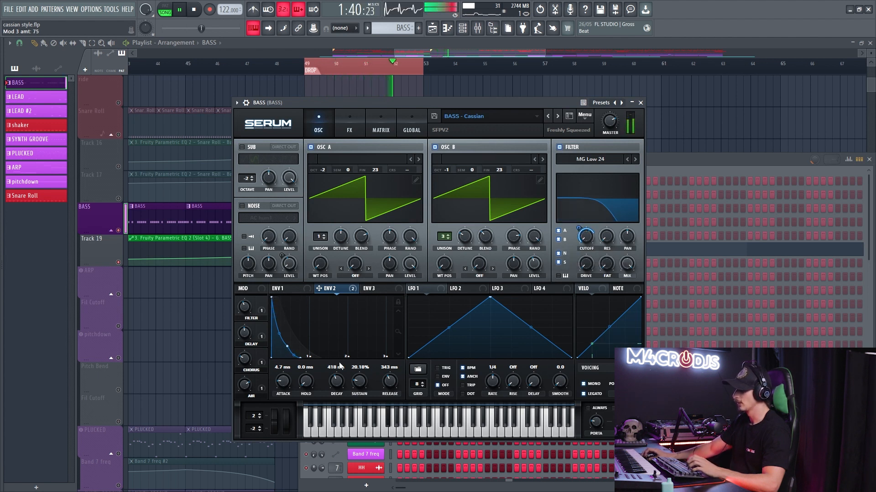
key(space)
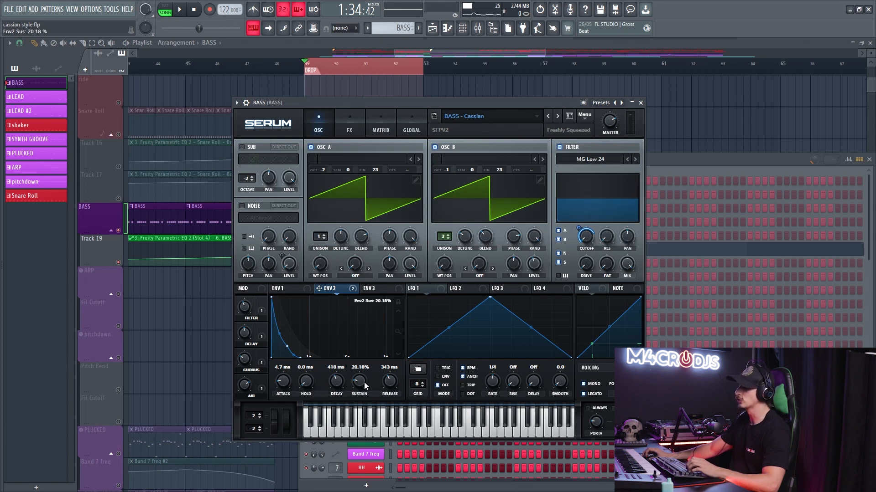
key(space)
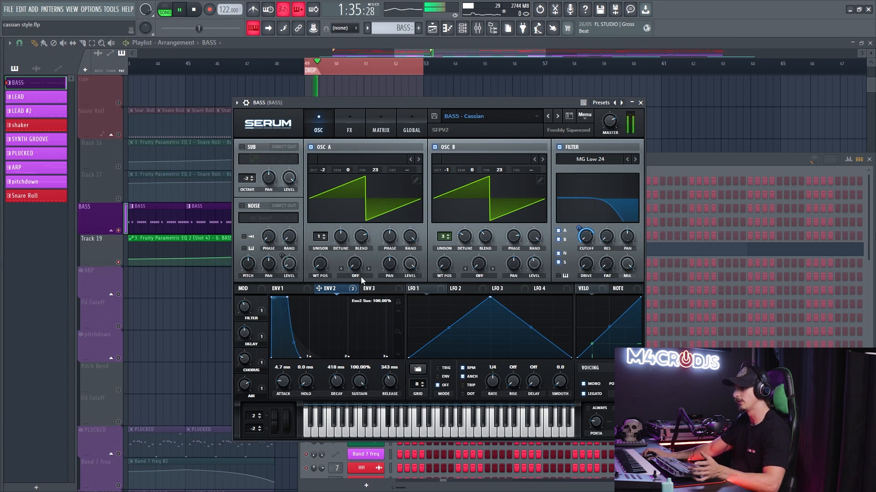
drag(361, 296, 361, 382)
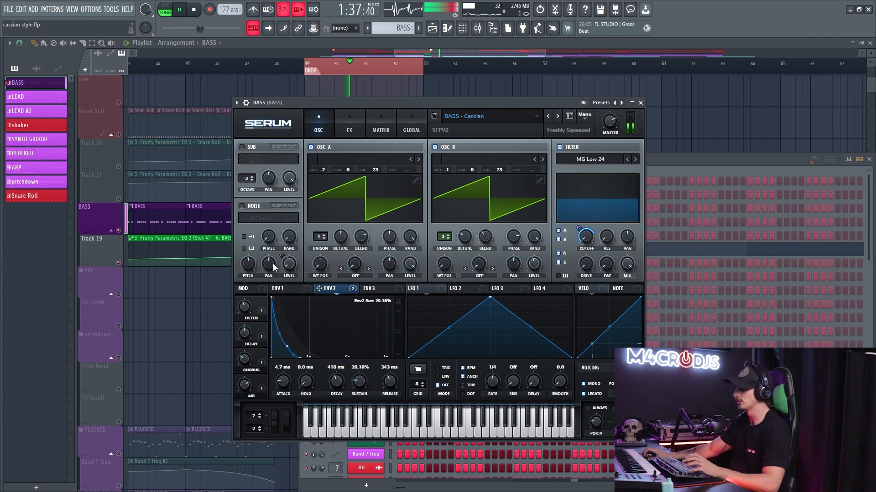
- Show Serum's effects and compare the bass with the distortion and the compressor each bypassed and enabled
click(349, 132)
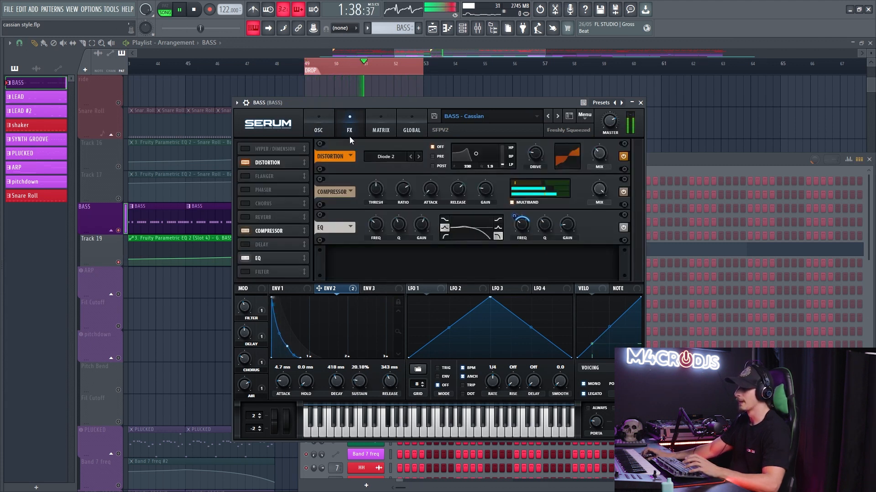
click(245, 163)
click(245, 163)
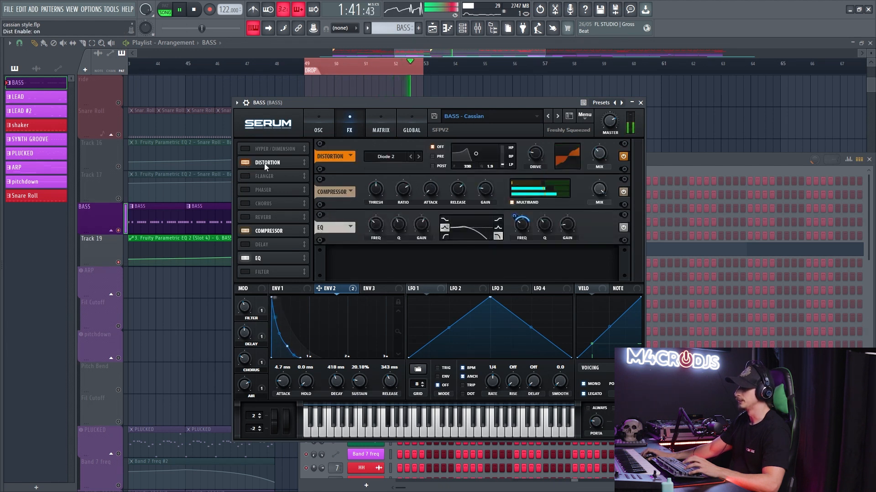
drag(535, 118, 536, 147)
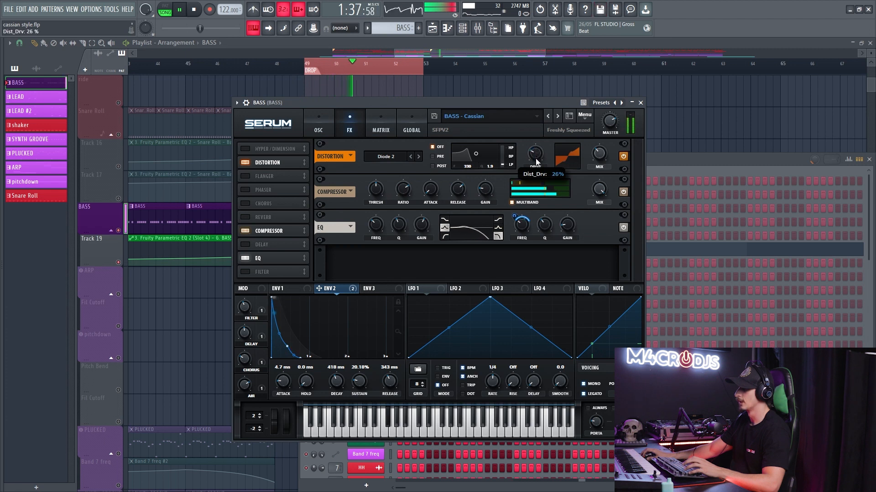
click(246, 230)
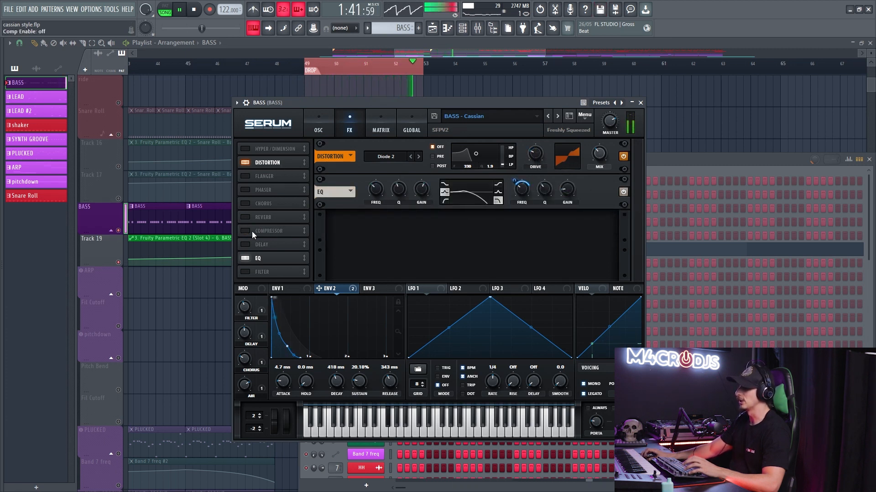
click(245, 231)
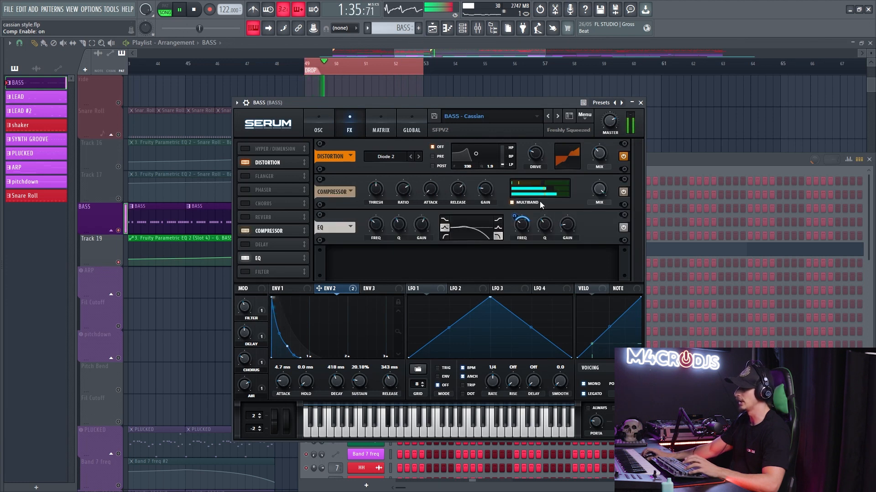
- Audition the multiband compressor's high band at 0%, set it to 71%, and check the EQ's high-band frequency
click(516, 204)
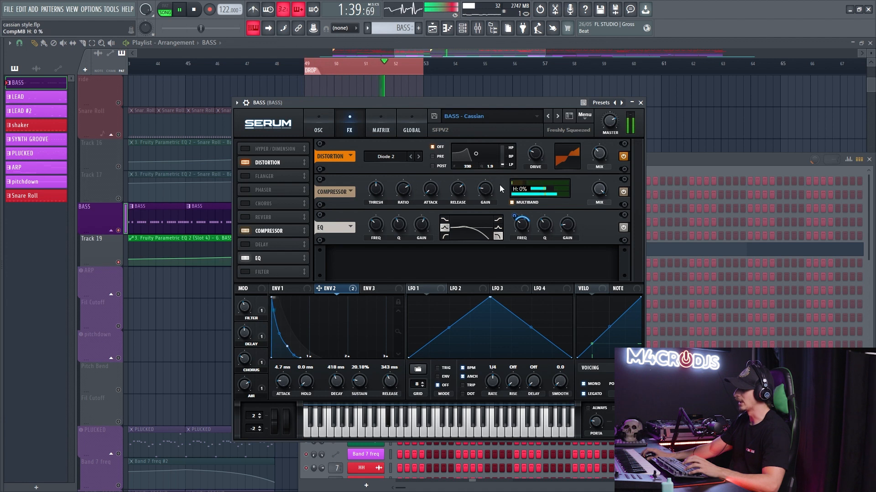
mouse_move(523, 187)
mouse_down()
mouse_move(629, 185)
mouse_move(529, 204)
mouse_move(537, 184)
mouse_up()
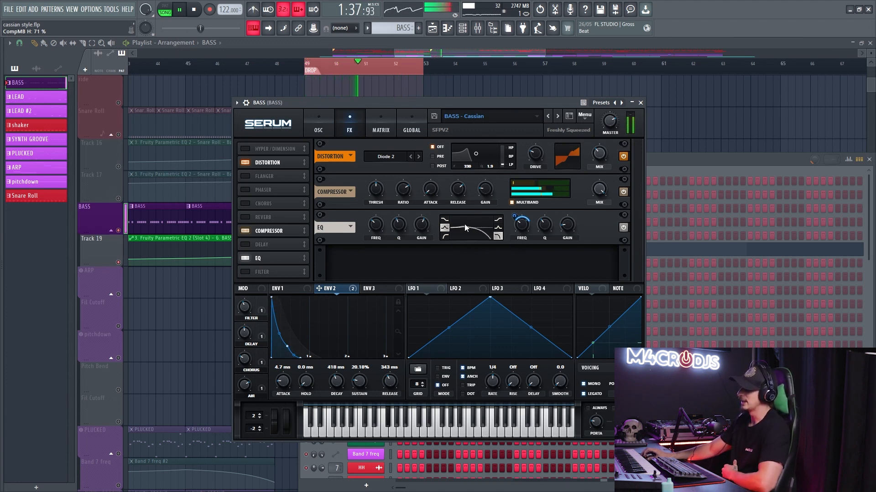
mouse_move(518, 234)
mouse_down()
mouse_move(516, 256)
mouse_move(516, 235)
mouse_up()
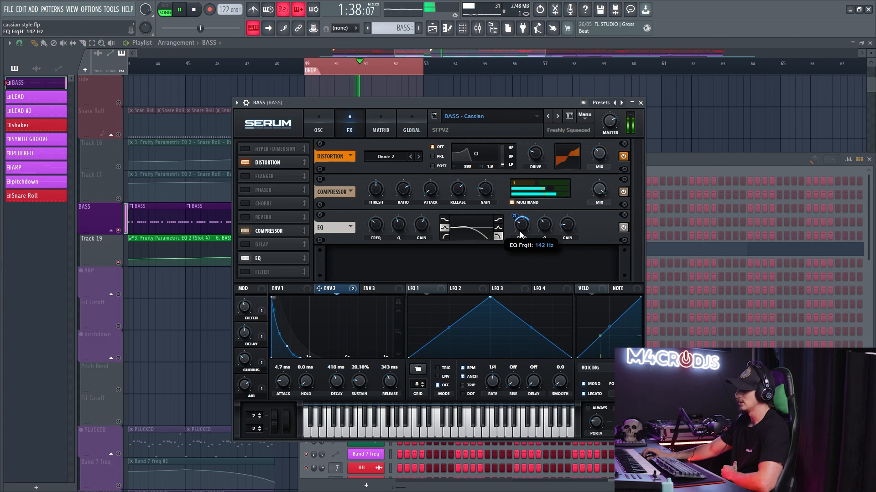
- Compare Osc B's unison at 1 and 3 and its detune at 0.00 and 0.08, switching Osc A off and back on
click(321, 126)
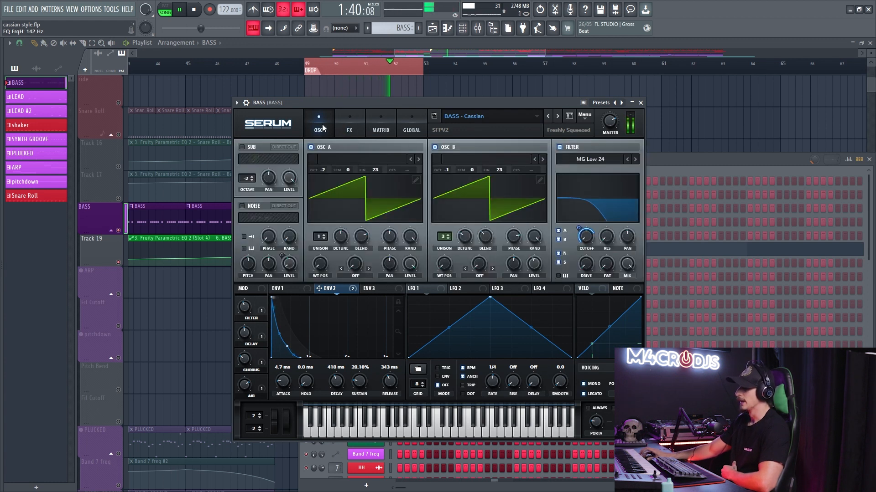
drag(468, 235, 468, 254)
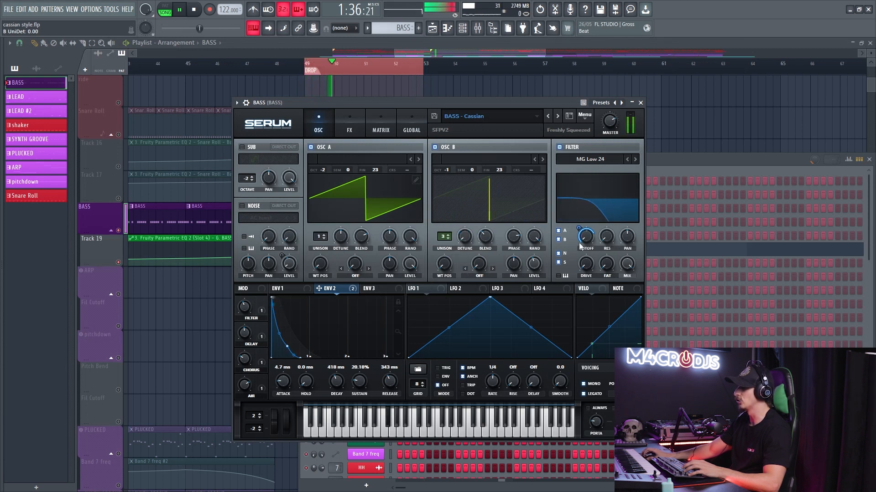
click(311, 147)
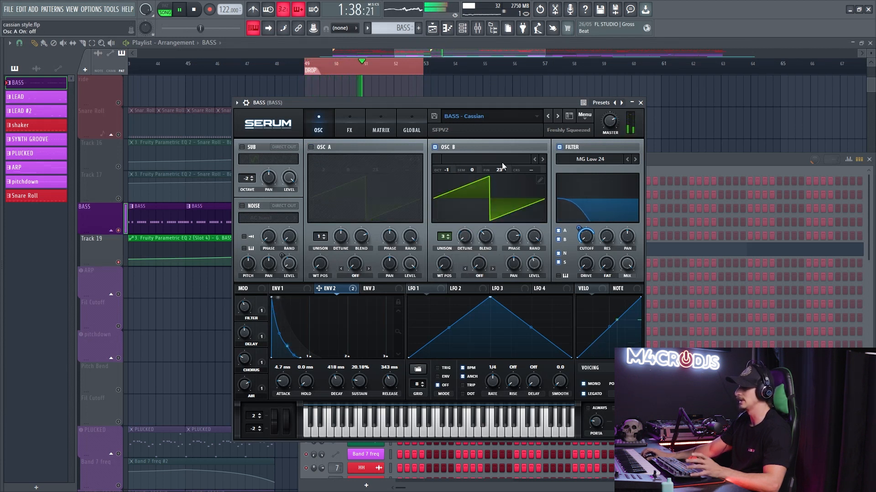
click(448, 238)
click(448, 238)
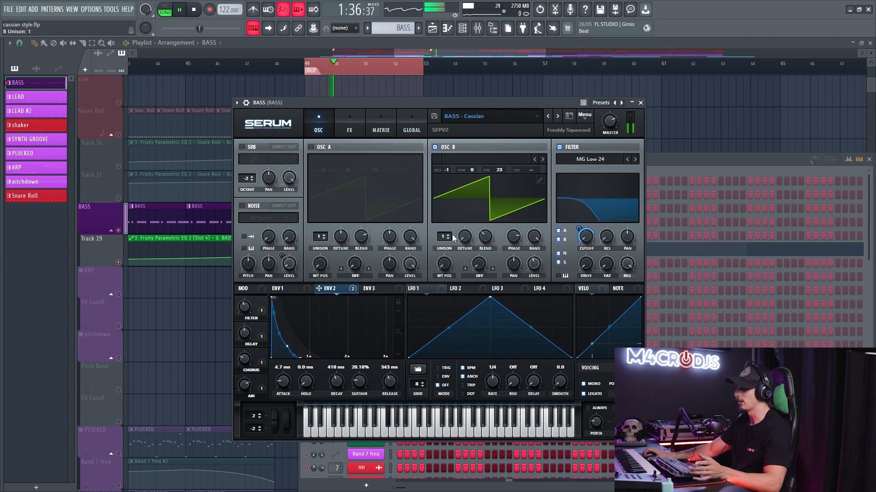
click(448, 237)
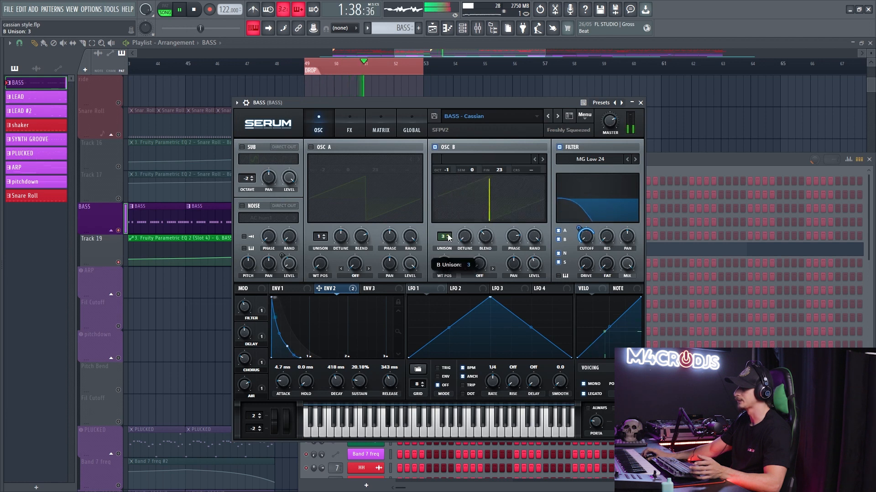
drag(469, 237, 469, 213)
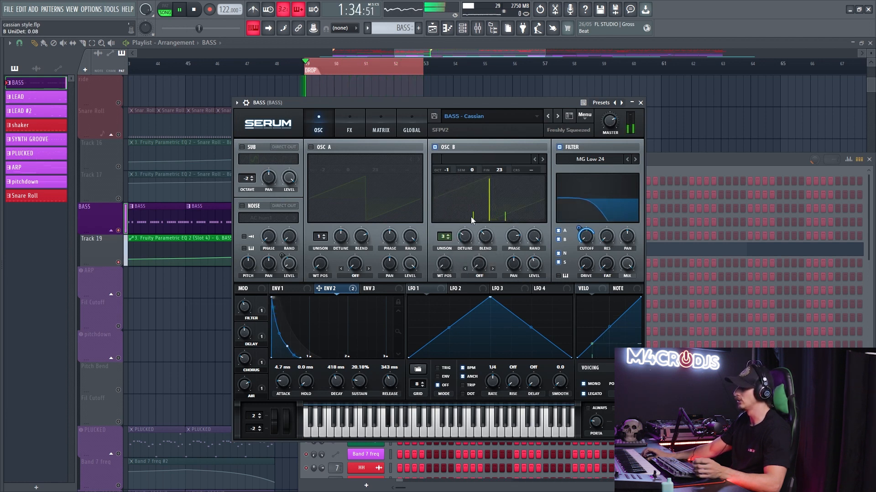
click(311, 147)
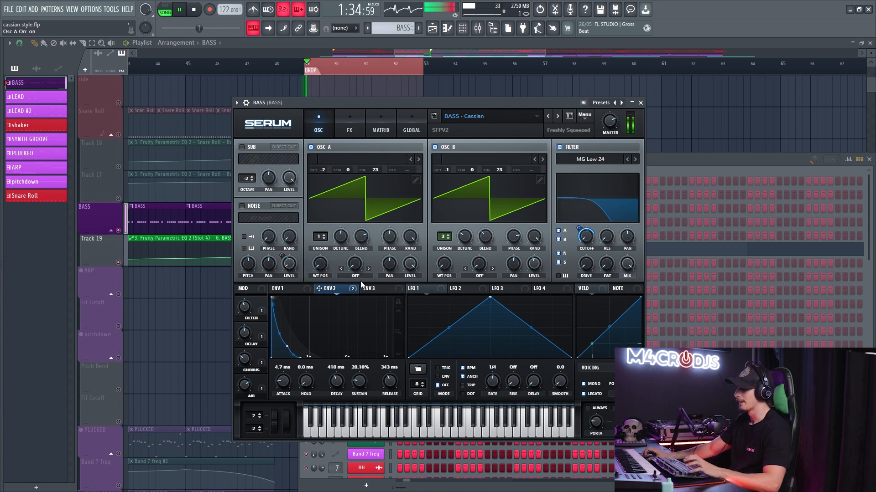
- Bypass all effects on the BASS mixer track, re-enable only the first FabFilter Pro-Q 3, and play the bass
key(F9)
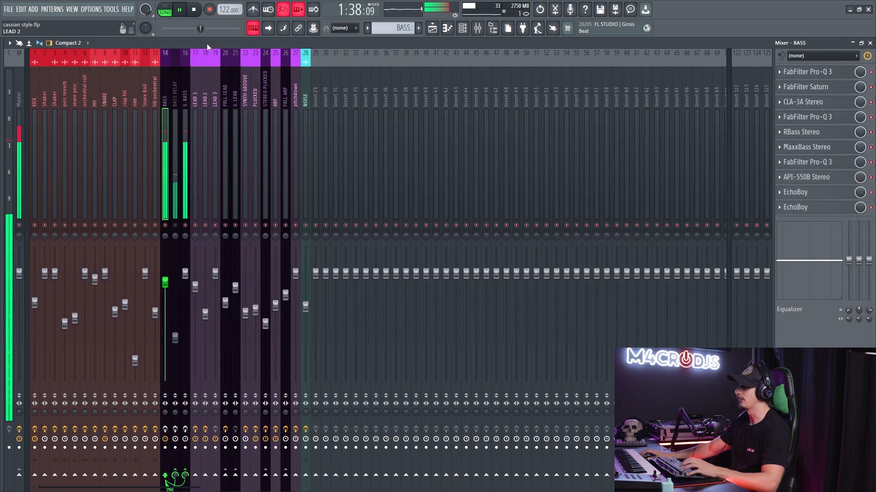
key(space)
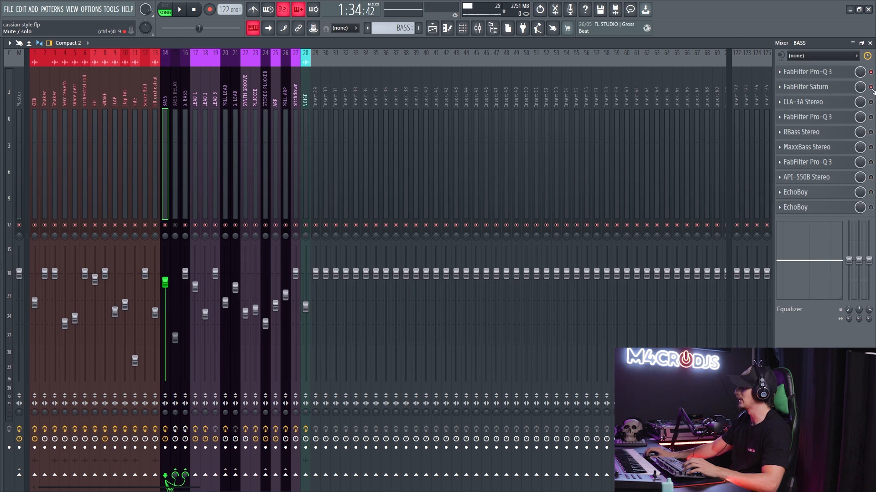
click(842, 73)
click(823, 73)
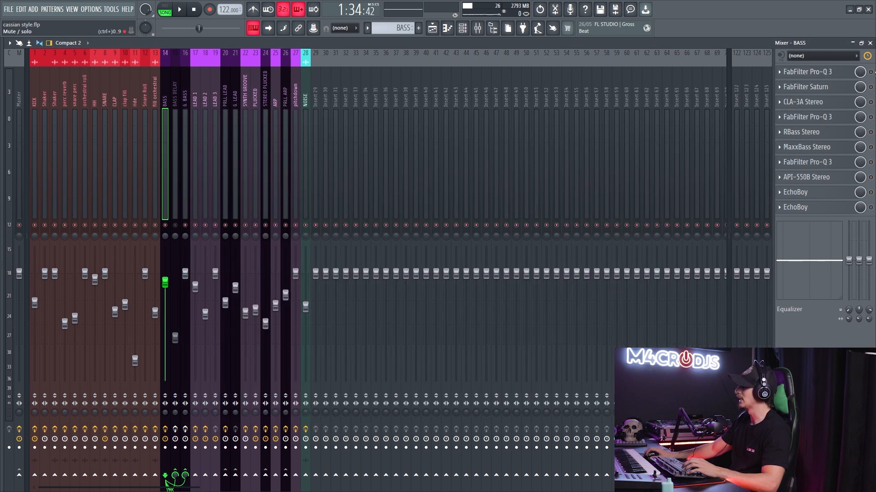
key(space)
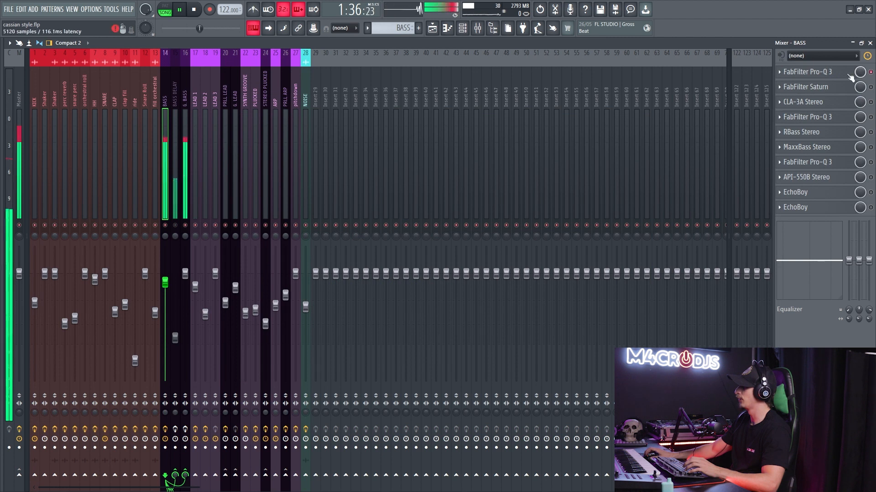
- Open the first FabFilter Pro-Q 3 and compare the bass with its two bell cuts disabled and enabled, then stop playback
click(807, 72)
drag(339, 157, 390, 231)
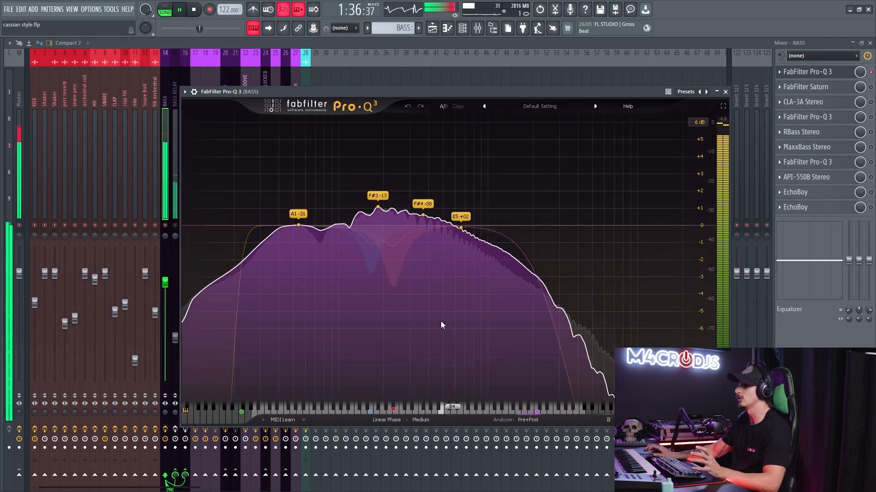
drag(440, 321, 353, 195)
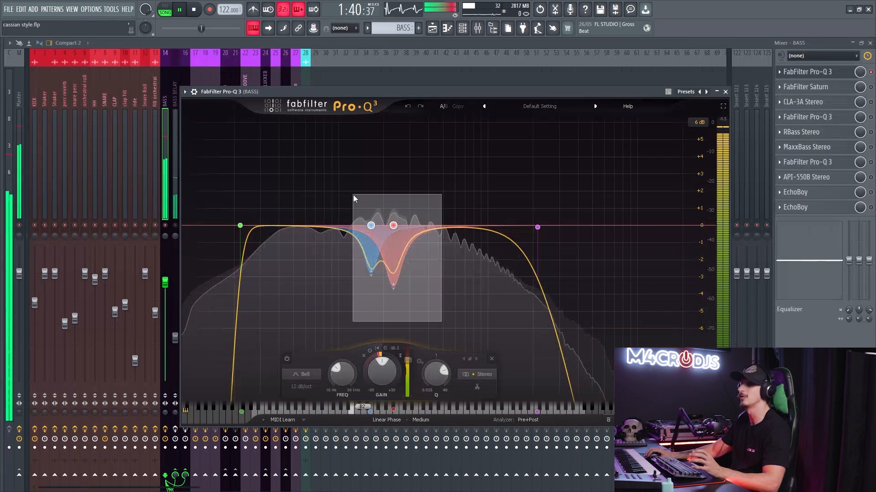
drag(353, 196, 353, 195)
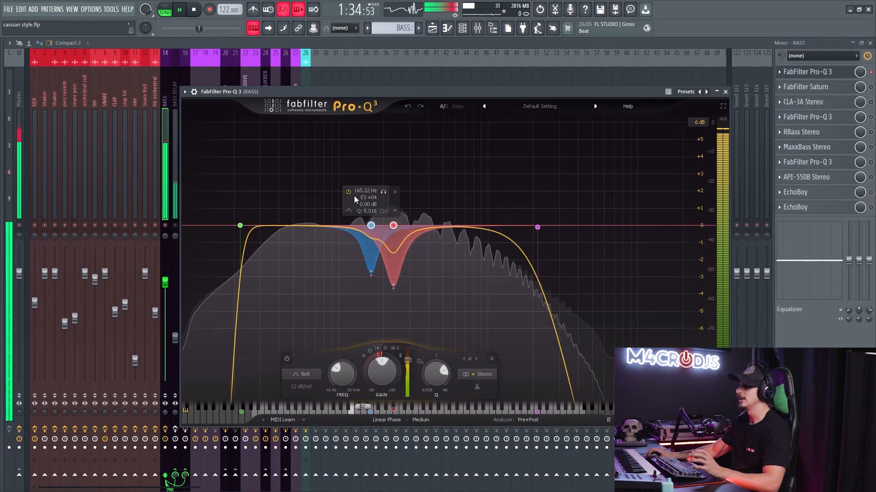
click(287, 359)
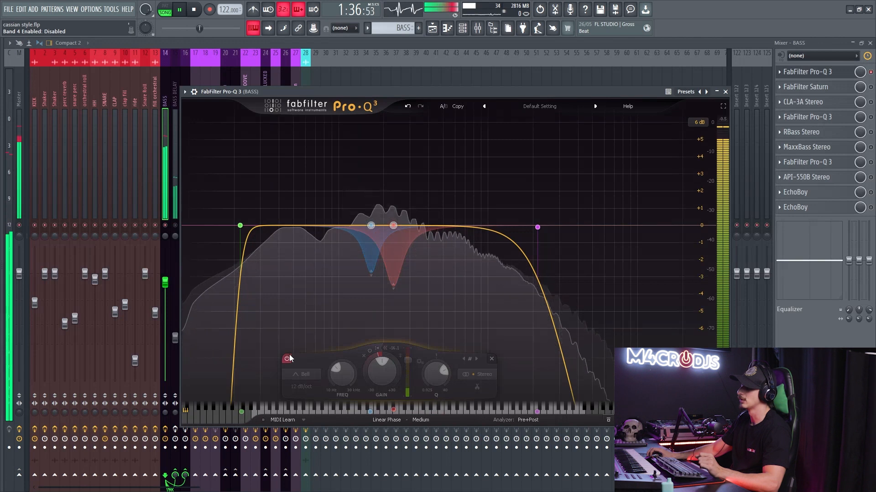
click(287, 358)
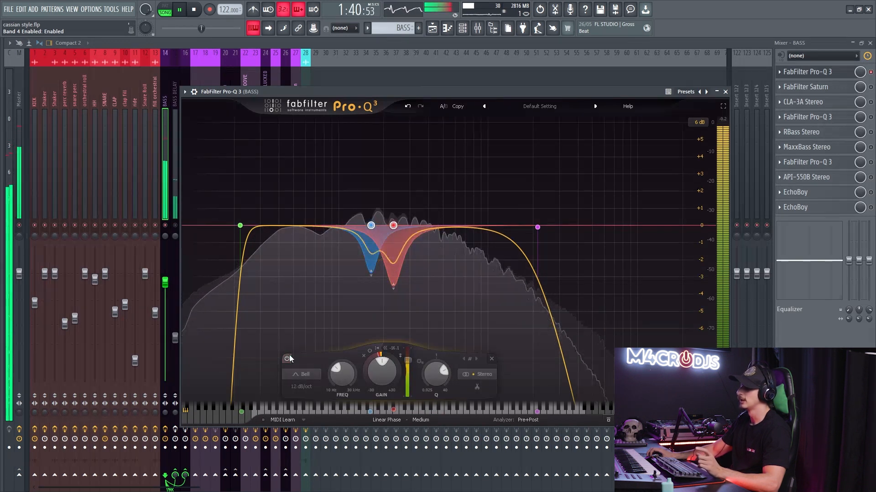
key(space)
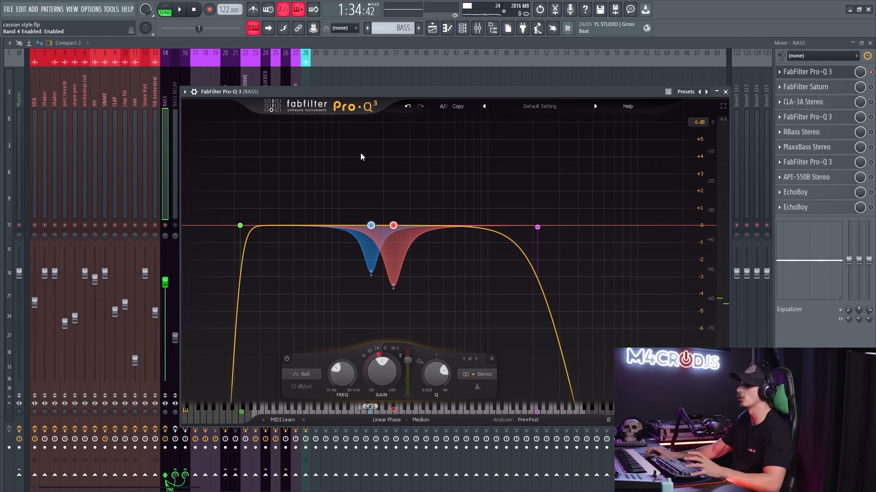
- Set the EQ's high cut frequency to 2338.6 Hz during playback, keep Linear Phase processing selected, and stop playback
key(space)
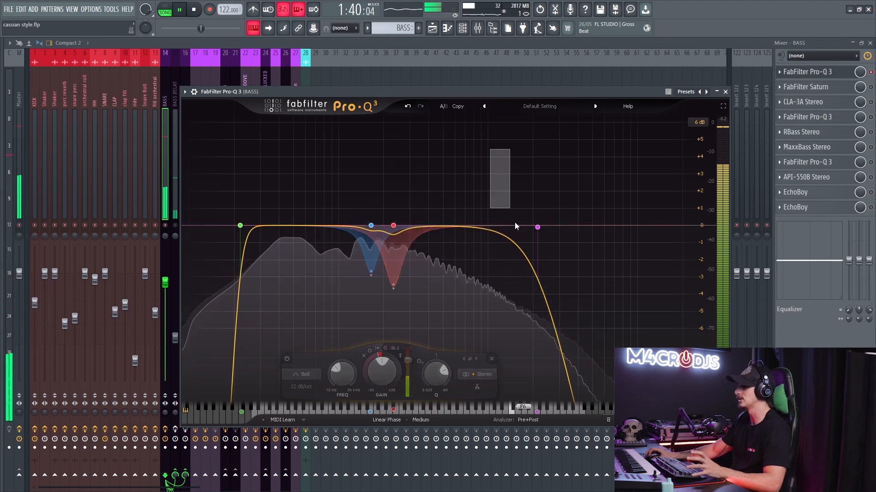
mouse_move(537, 227)
mouse_down()
mouse_move(494, 228)
mouse_move(644, 227)
mouse_move(543, 227)
mouse_up()
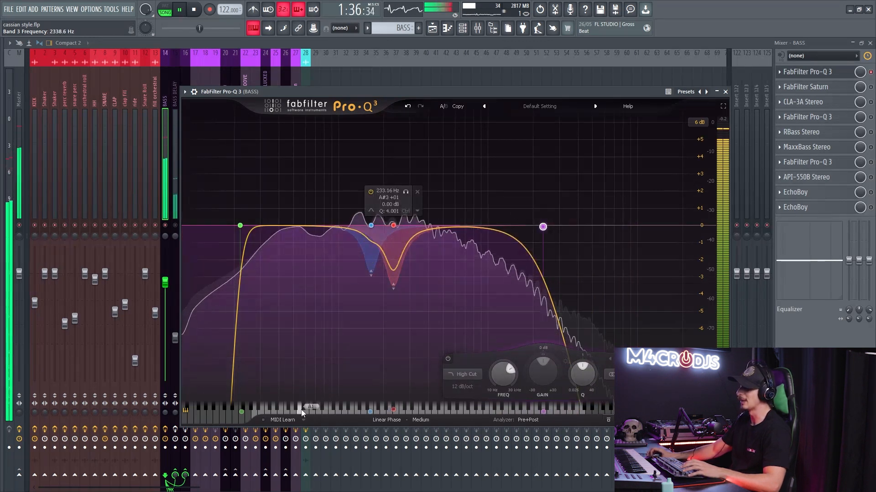
click(386, 420)
click(401, 451)
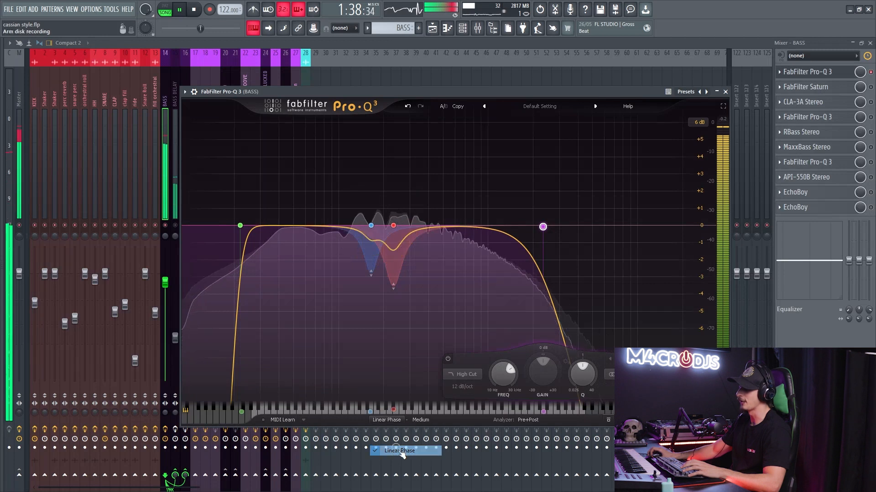
drag(359, 93, 368, 94)
key(space)
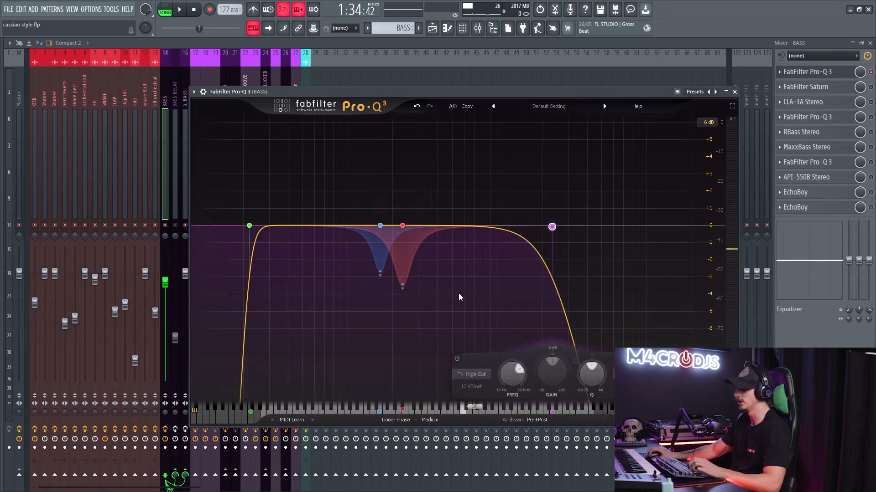
- Set the EQ's processing mode to Natural Phase after trying Zero Latency, and select the low cut band
click(395, 420)
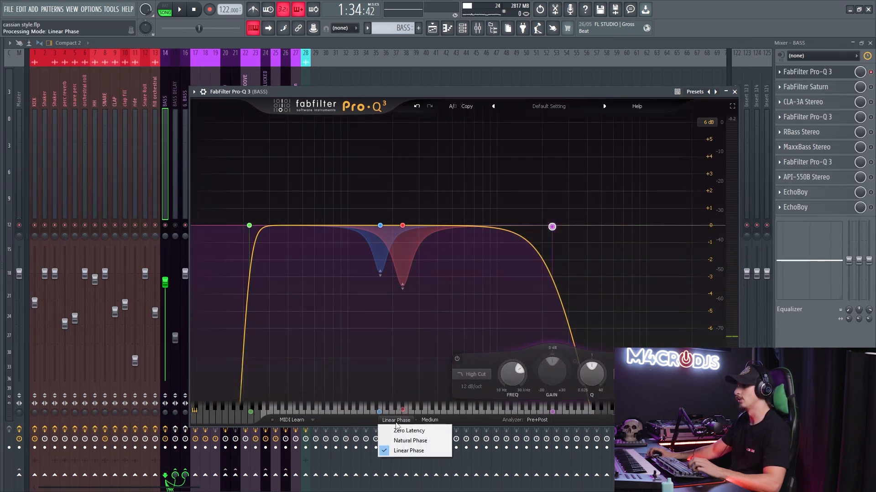
click(402, 428)
click(406, 419)
click(402, 437)
click(249, 225)
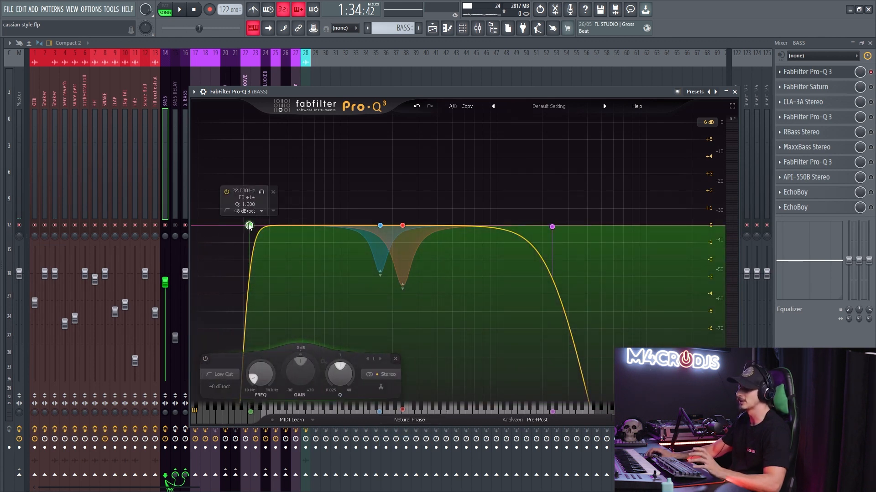
- Set the first FabFilter Pro-Q 3's processing mode to Linear Phase and close the equalizer
click(409, 419)
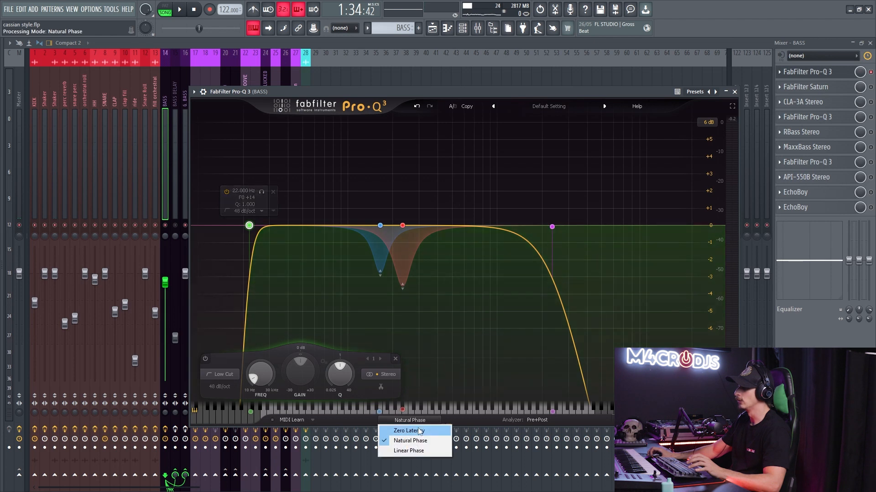
click(402, 448)
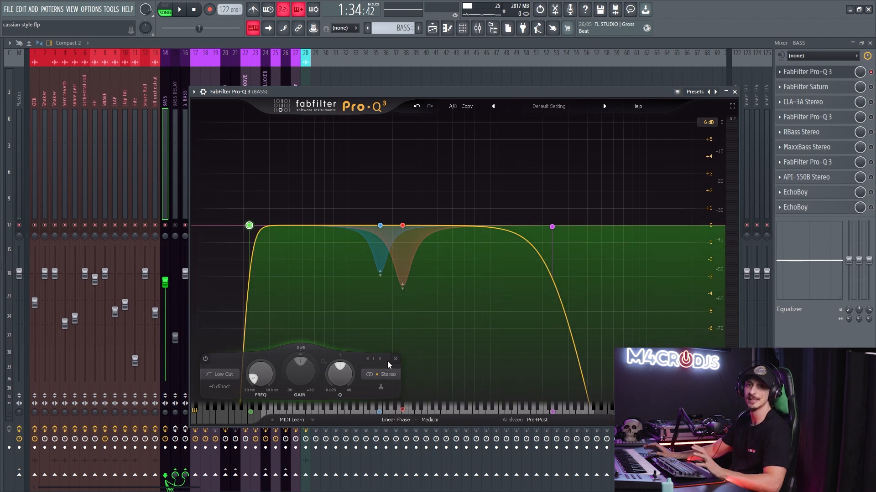
click(809, 72)
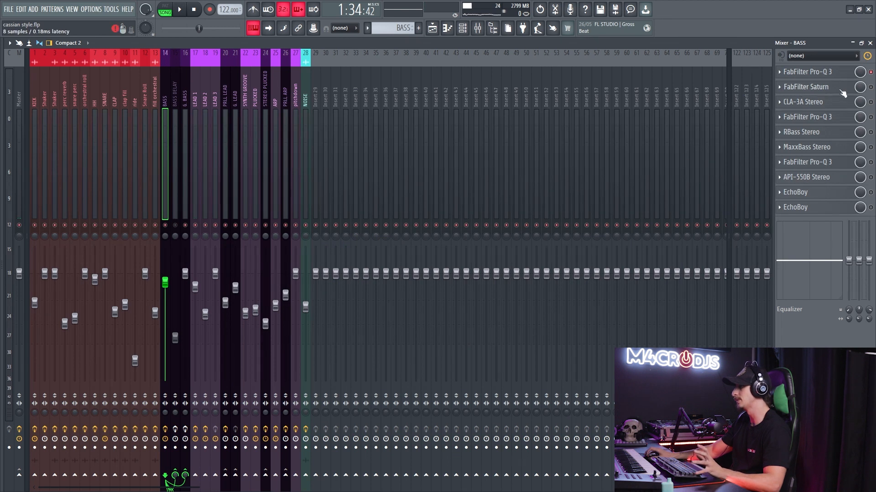
- Enable FabFilter Saturn on the BASS track, compare the playing bass with its mix at 0% and 100%, and close it
click(804, 86)
drag(374, 136, 405, 143)
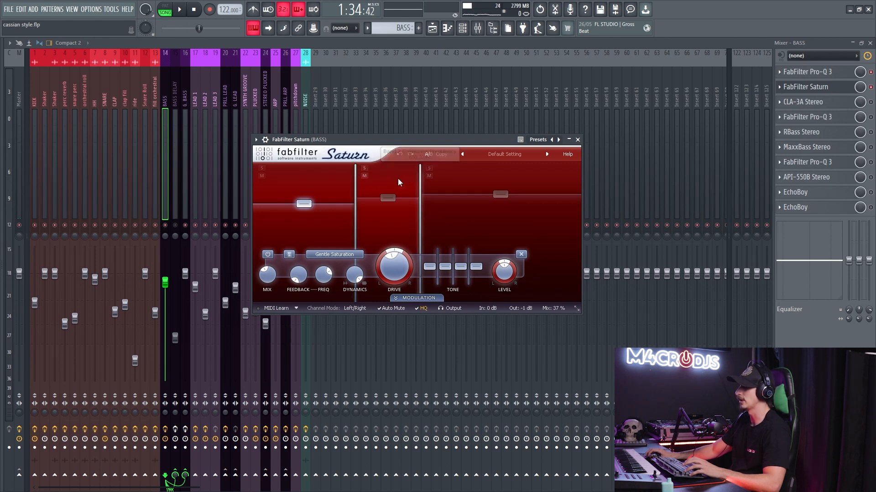
click(388, 198)
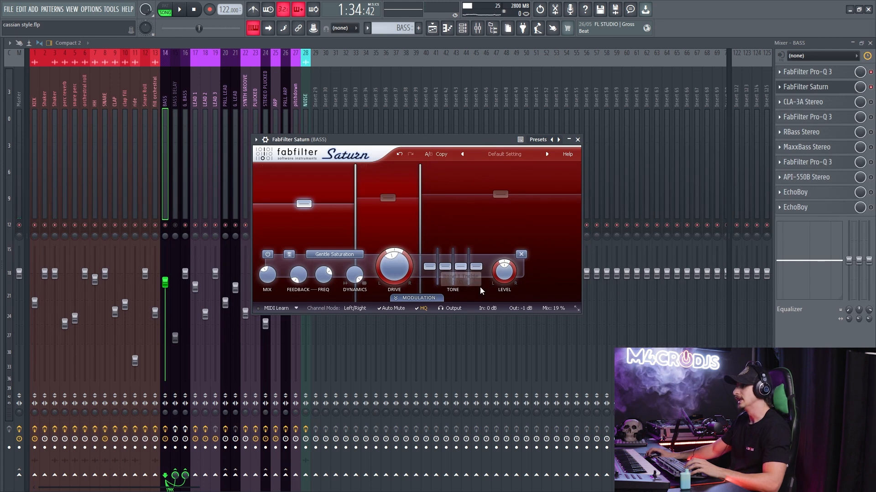
drag(554, 294, 538, 328)
key(space)
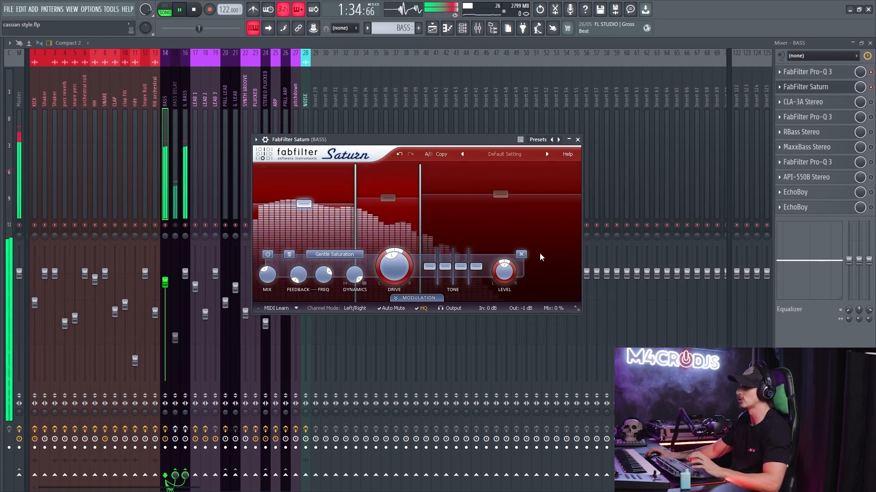
drag(554, 295, 572, 151)
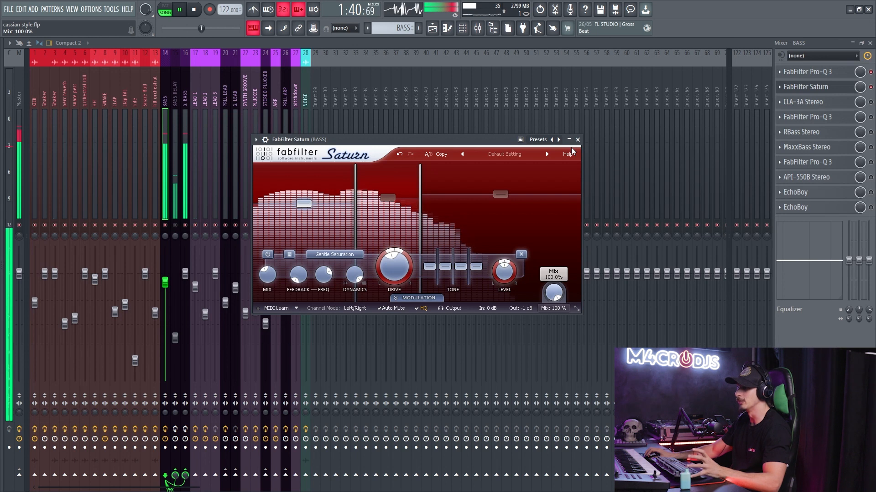
drag(565, 165, 570, 278)
click(577, 140)
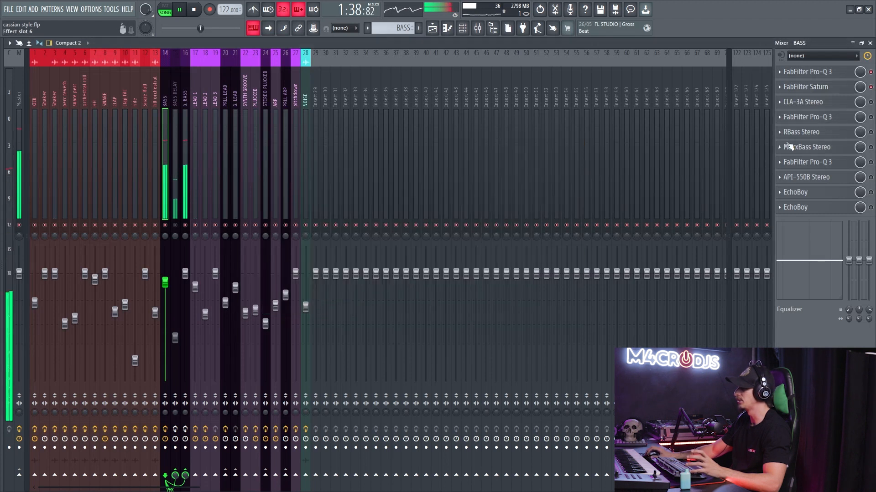
- Enable and open CLA-3A Stereo on the BASS track and set its peak reduction to 4.86 after trying 7.02 during playback
click(796, 102)
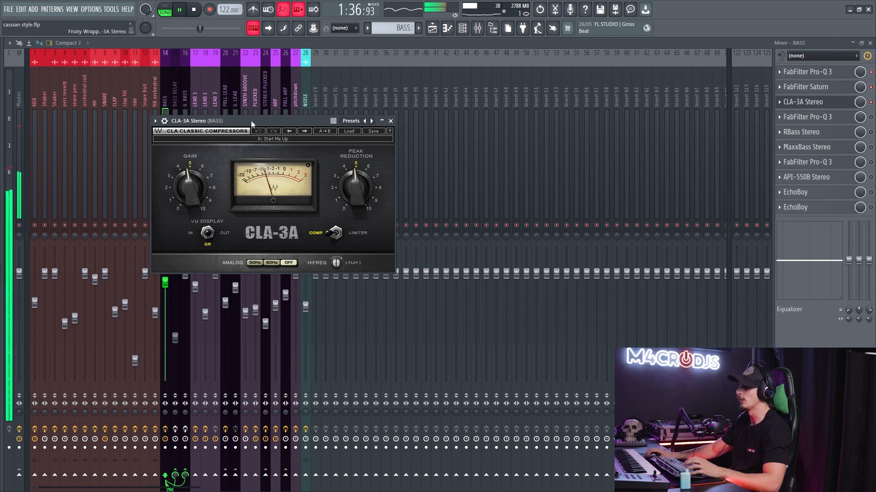
drag(250, 120, 424, 119)
key(space)
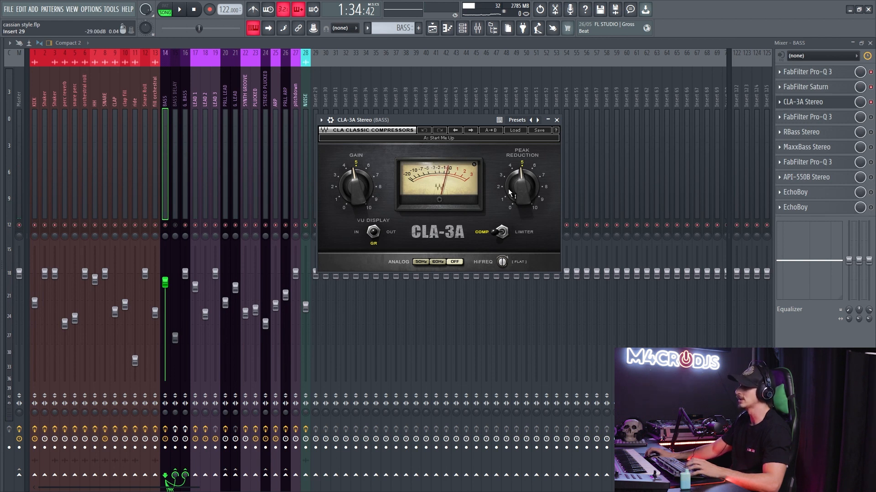
key(space)
mouse_move(521, 187)
mouse_down()
mouse_move(521, 210)
mouse_move(522, 182)
mouse_up()
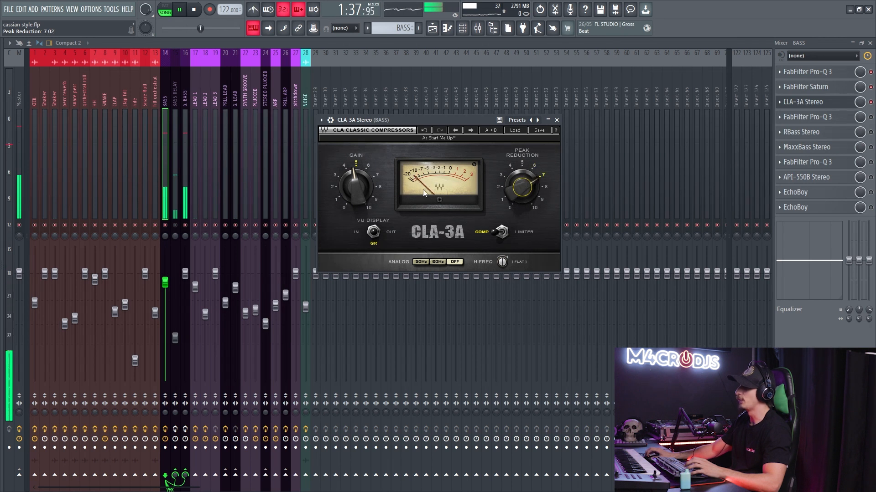
mouse_move(525, 187)
mouse_down()
mouse_move(525, 205)
mouse_move(522, 188)
mouse_up()
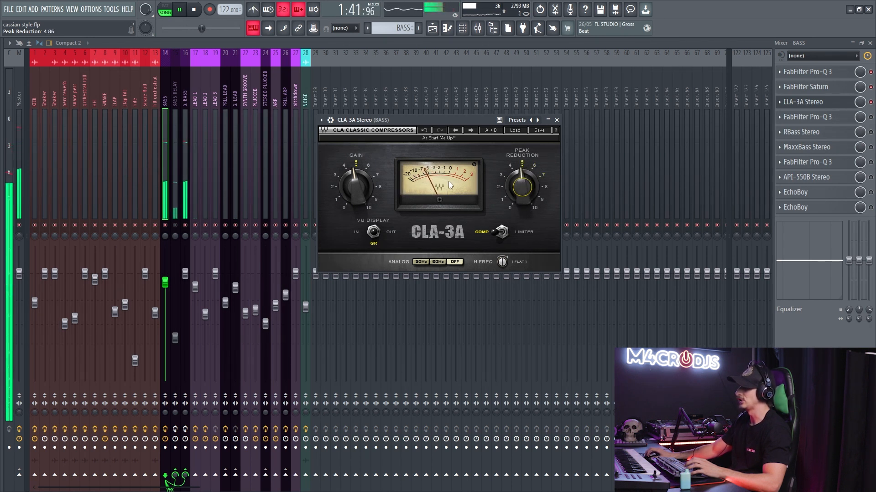
- Lower the CLA-3A gain to 3.32, close the compressor, and play the bass with it bypassed to compare levels
mouse_move(356, 187)
mouse_down()
mouse_move(355, 213)
mouse_move(356, 185)
mouse_up()
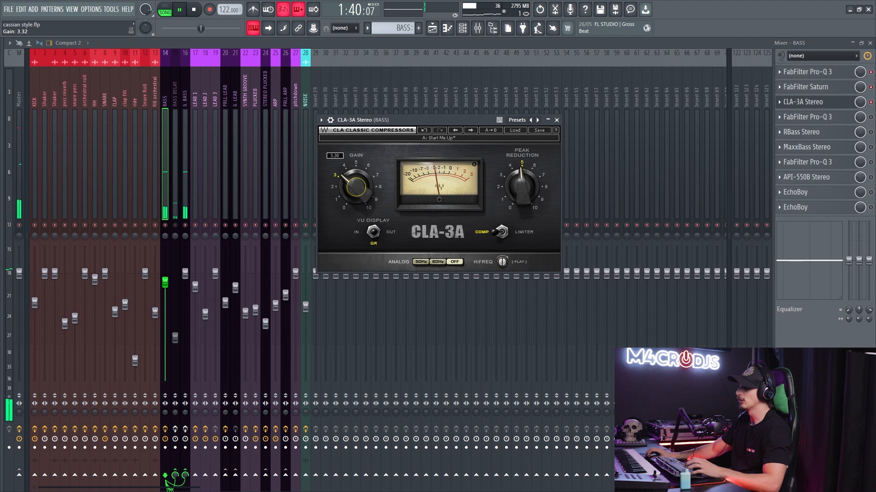
click(803, 102)
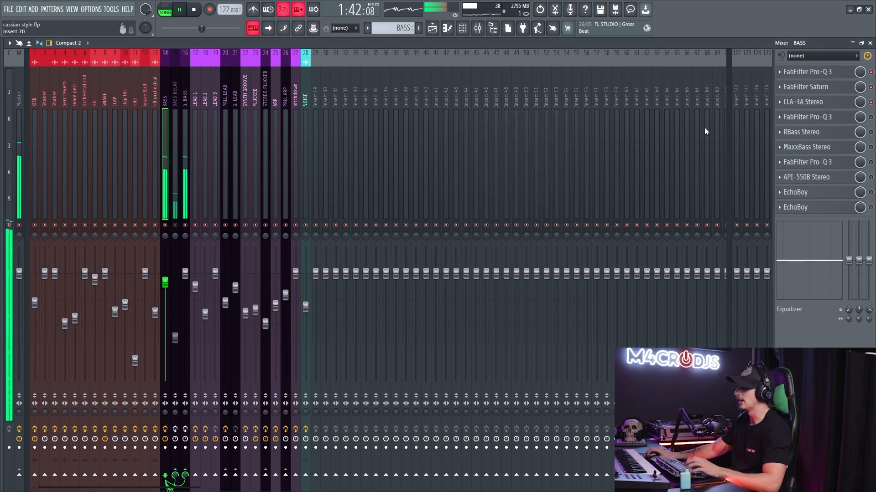
key(space)
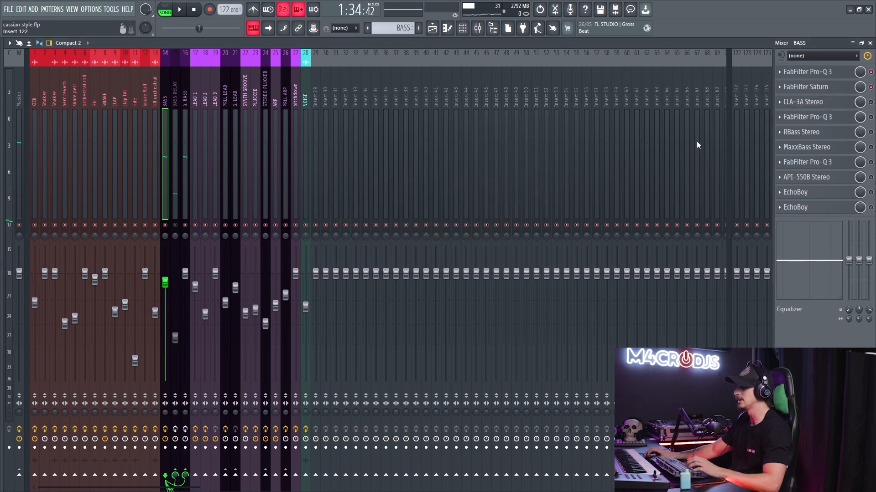
key(space)
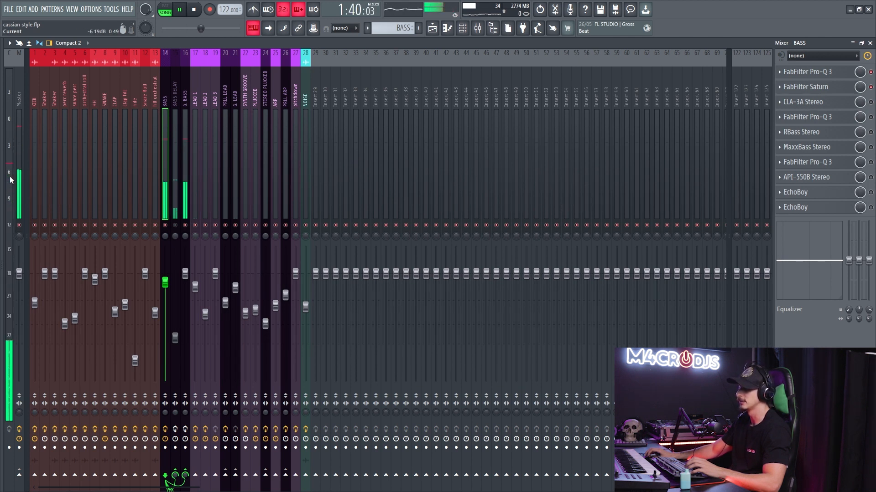
key(space)
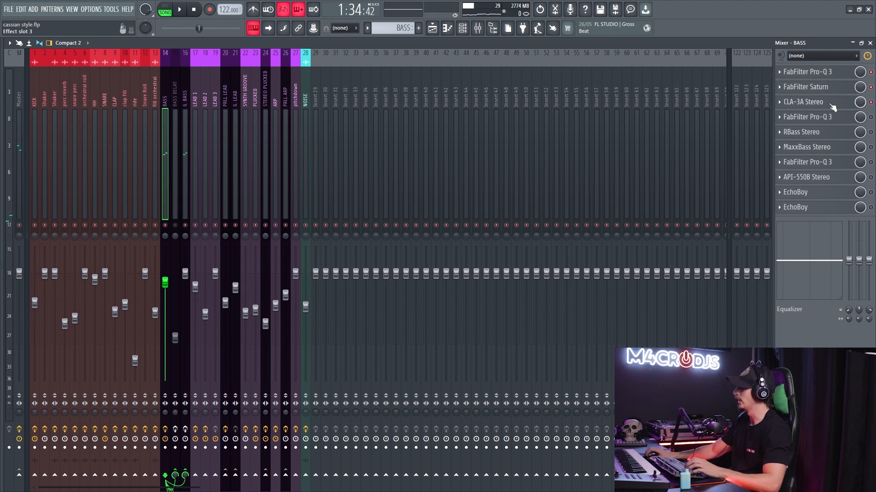
- Reopen CLA-3A Stereo, set its gain to 4.69 during playback, and check the bass with the compressor bypassed
click(850, 107)
key(space)
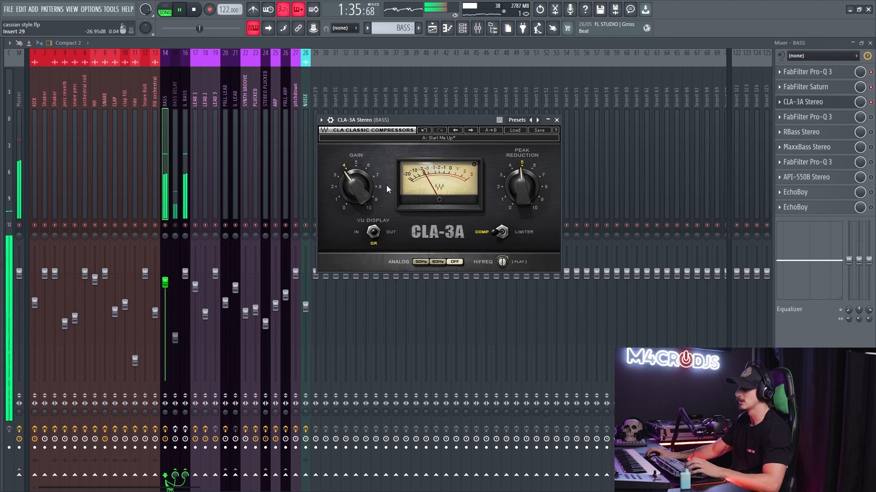
drag(356, 186, 356, 177)
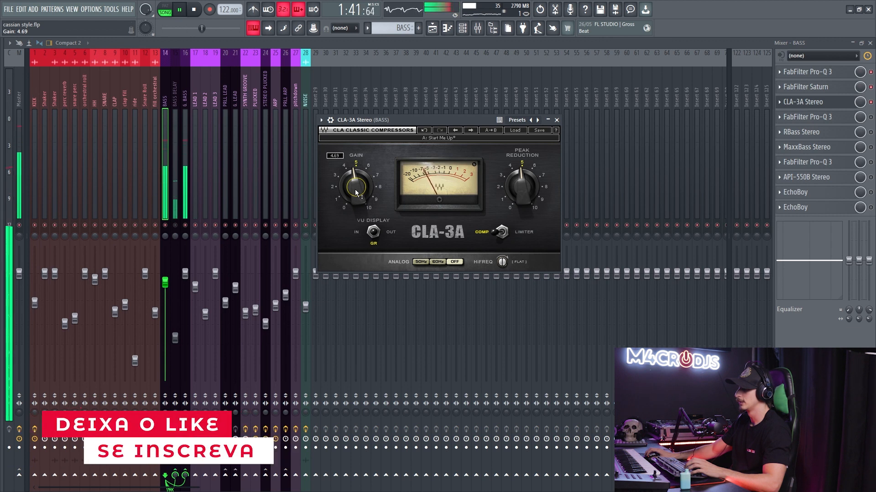
click(851, 103)
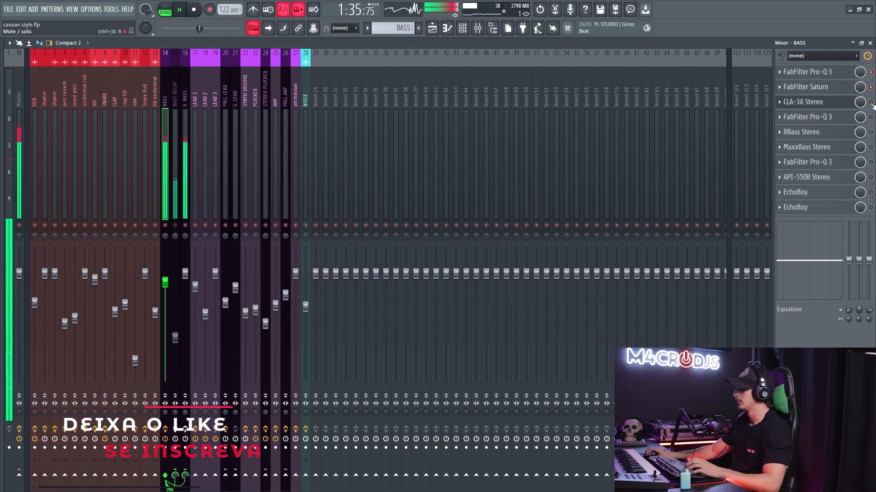
key(space)
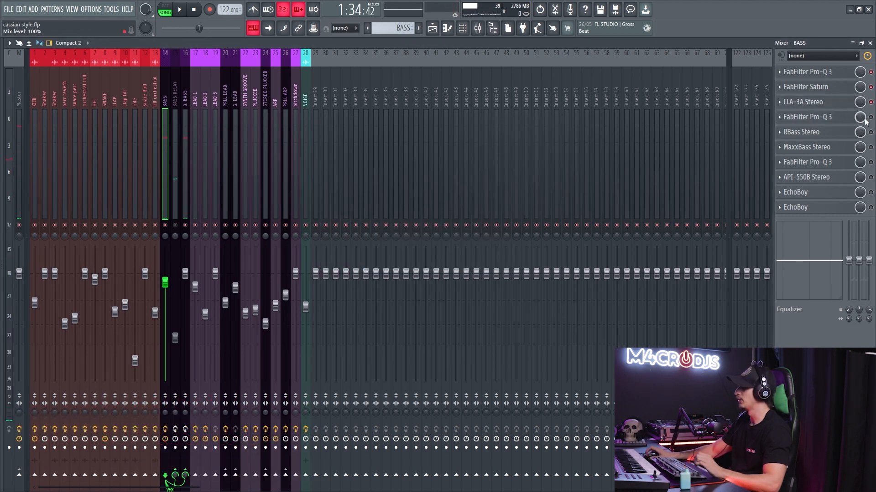
- Enable and open the second FabFilter Pro-Q 3 on the BASS track and select its two dynamic bell bands
click(838, 119)
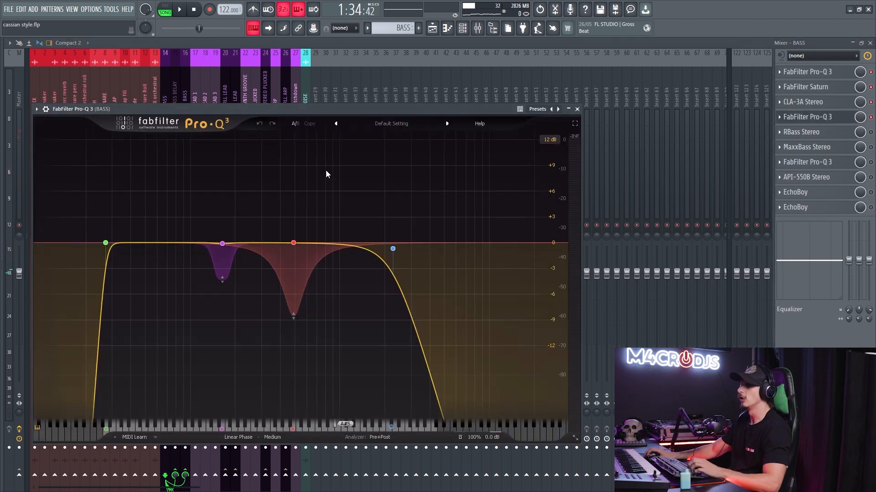
drag(321, 109, 454, 103)
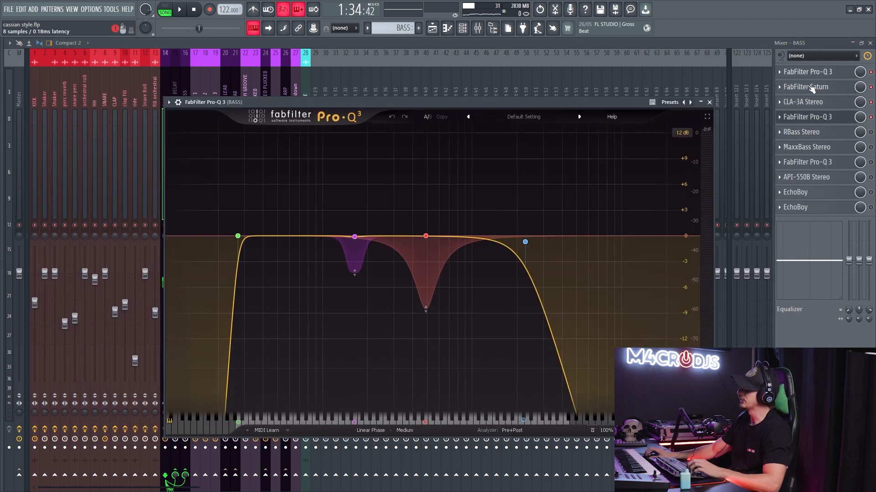
drag(256, 154, 513, 358)
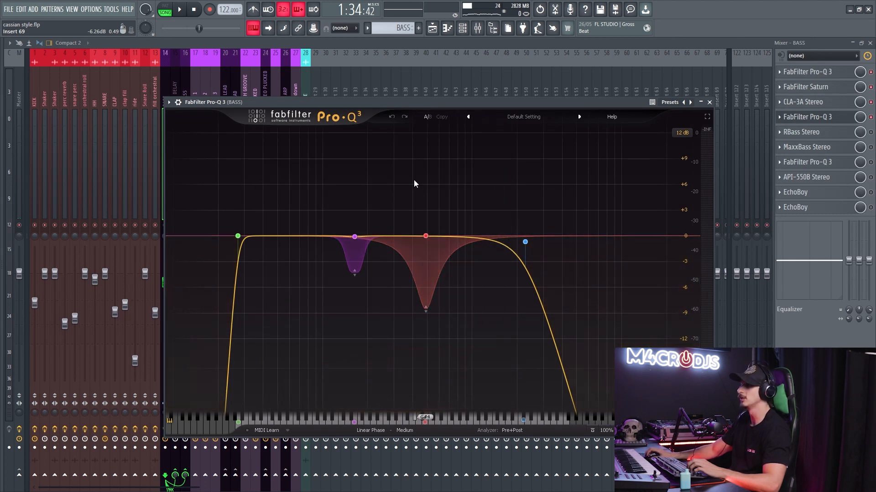
drag(324, 187, 488, 345)
key(space)
key(space)
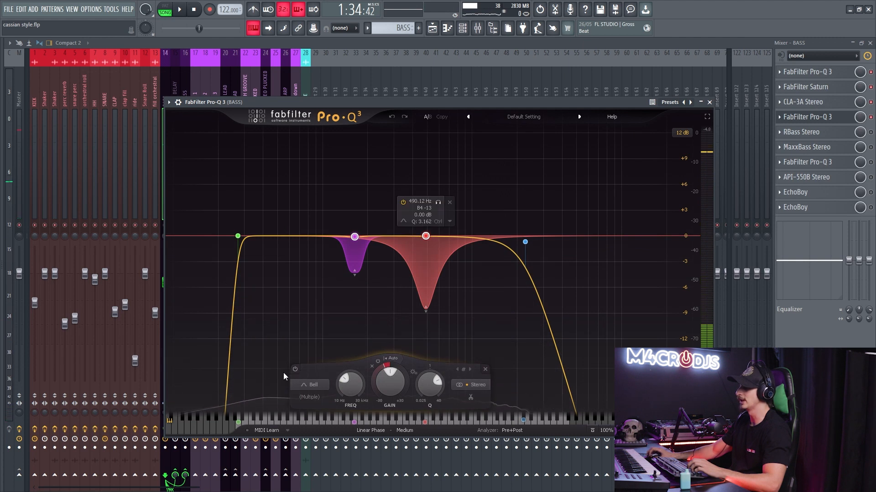
- Compare the playing bass with the two dynamic bell bands disabled and enabled, stop playback, and close the equalizer
click(296, 369)
key(space)
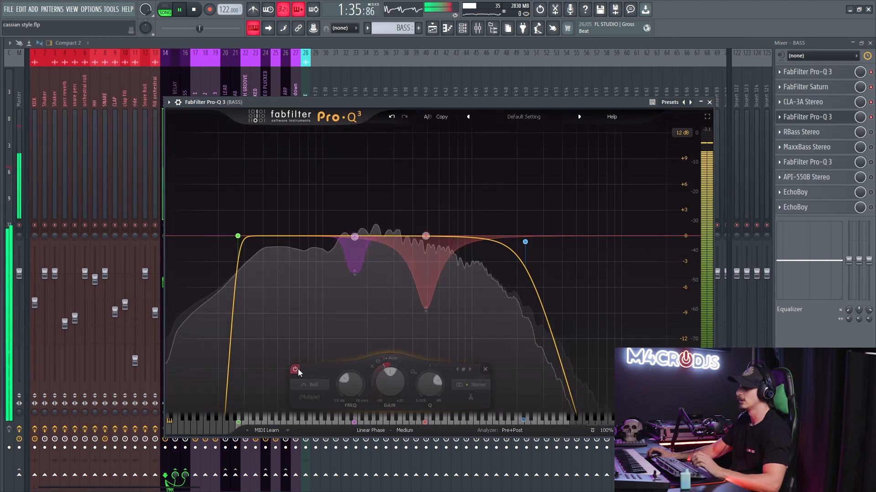
click(295, 369)
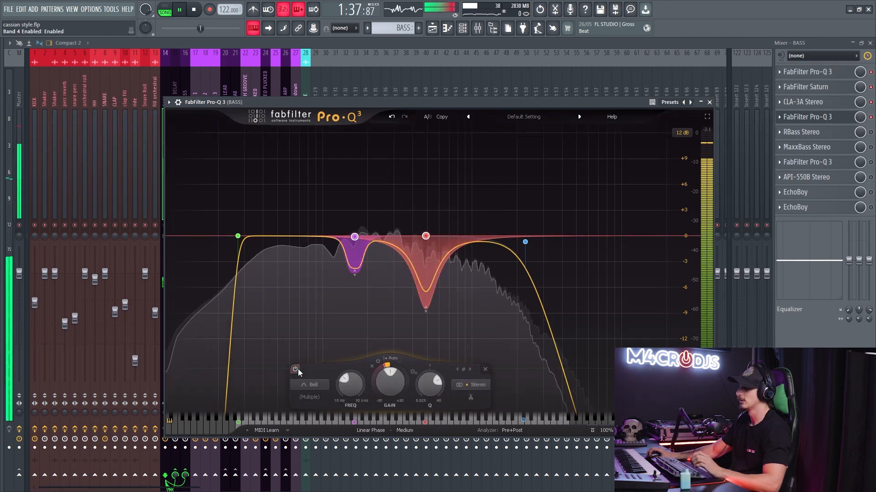
key(space)
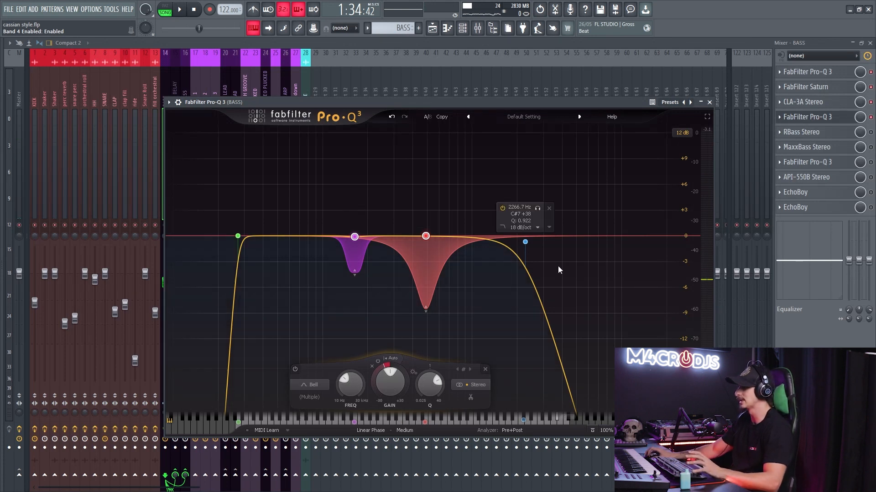
click(807, 117)
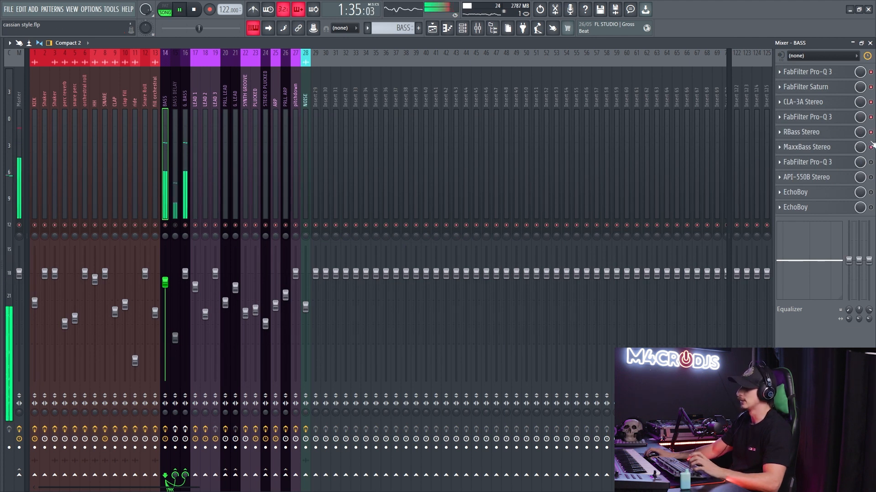
- Bypass MaxxBass Stereo and RBass Stereo on the BASS track during playback, then stop playback
click(870, 148)
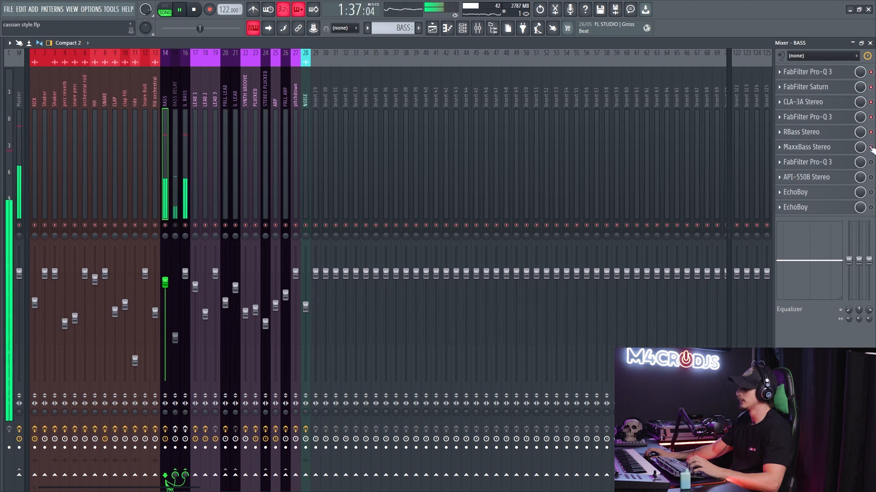
click(870, 132)
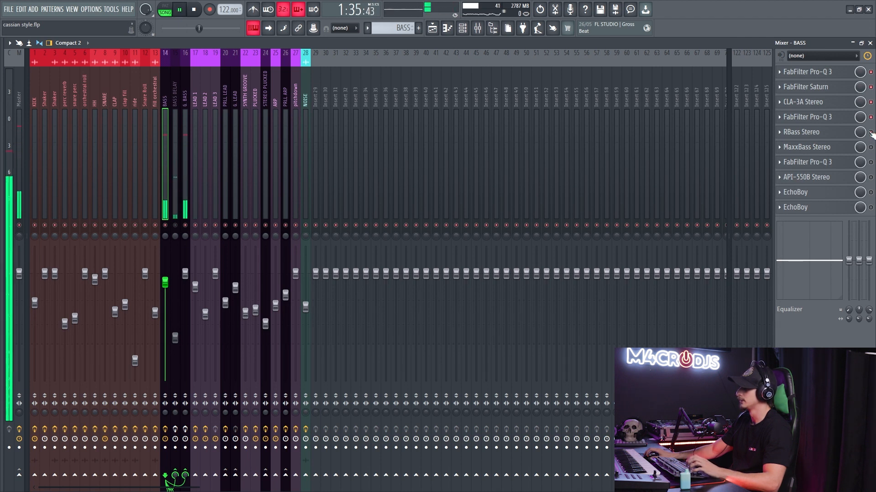
key(space)
- Enable and open RBass Stereo, lower its intensity to -24.0 dB, and close the plugin
click(833, 134)
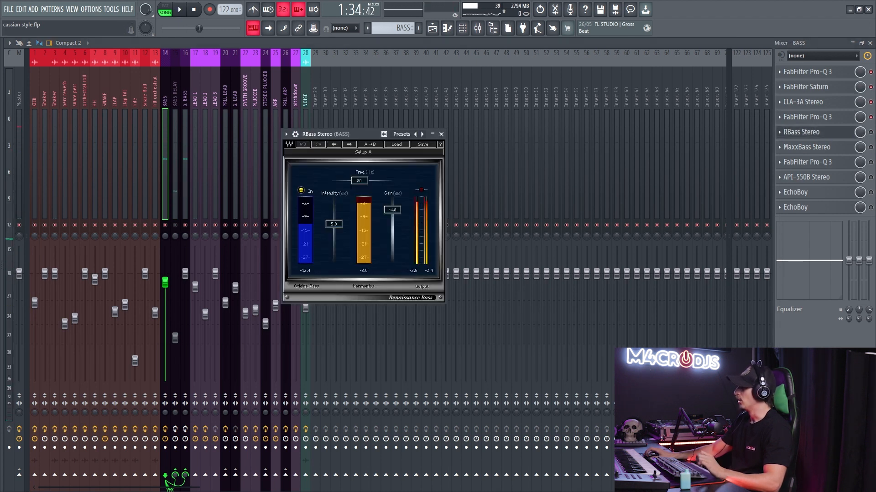
click(871, 132)
click(825, 135)
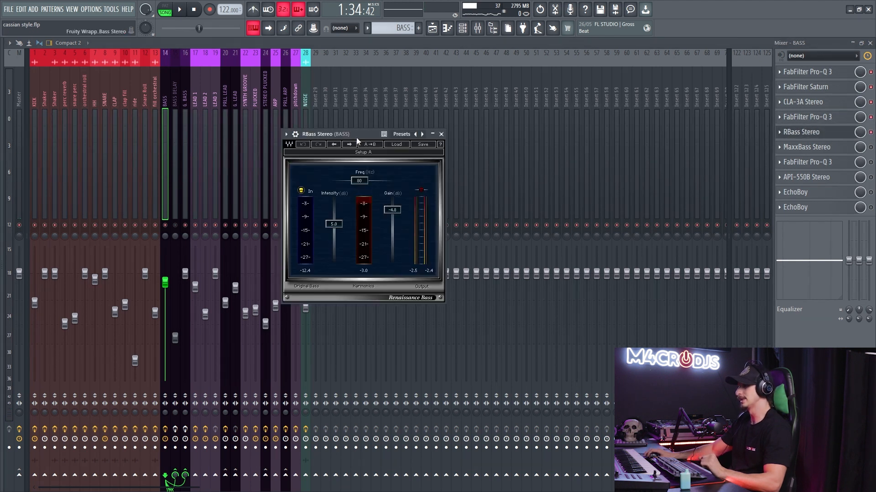
drag(357, 141, 364, 135)
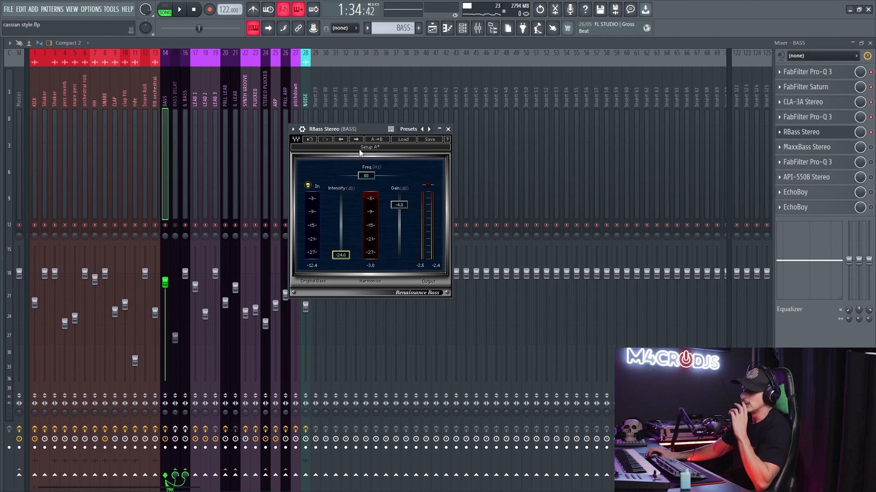
click(824, 135)
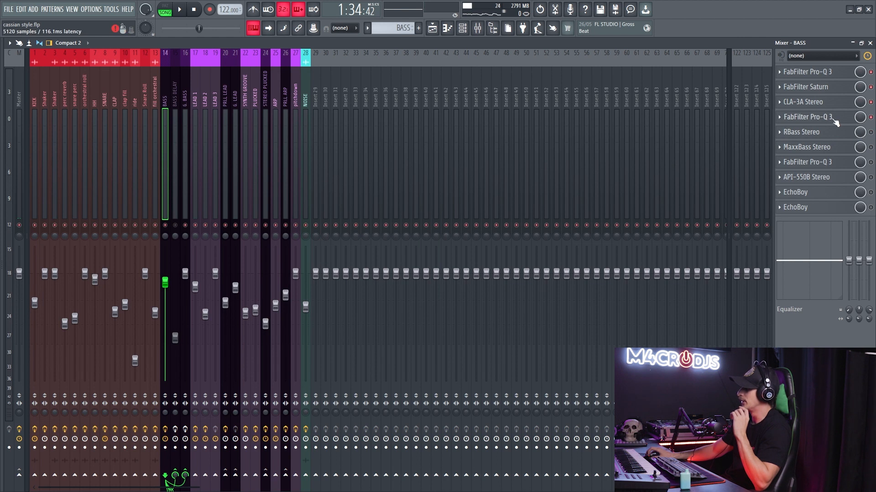
- Open the second FabFilter Pro-Q 3 on the BASS track and check the bass notes in the piano roll
click(834, 120)
drag(258, 159, 346, 218)
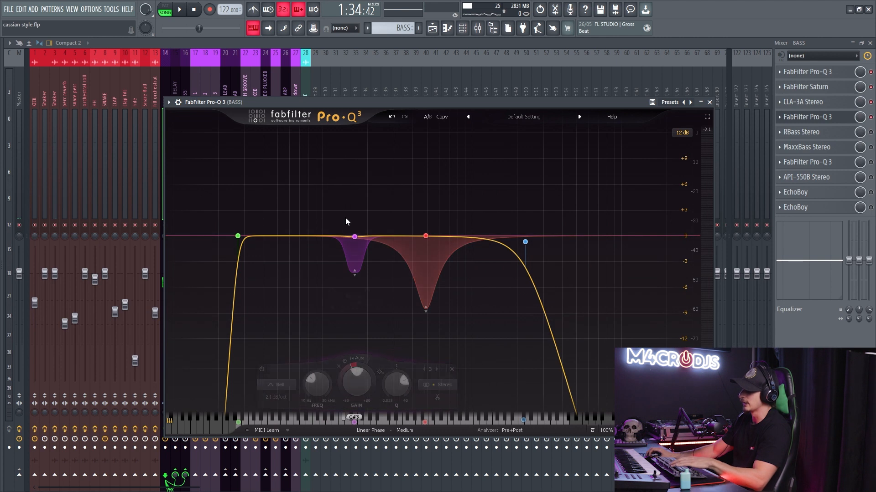
key(F7)
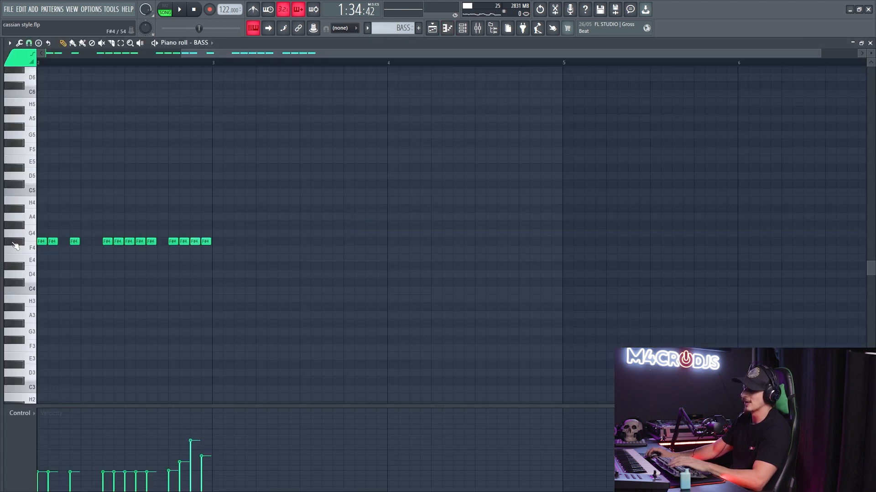
key(F7)
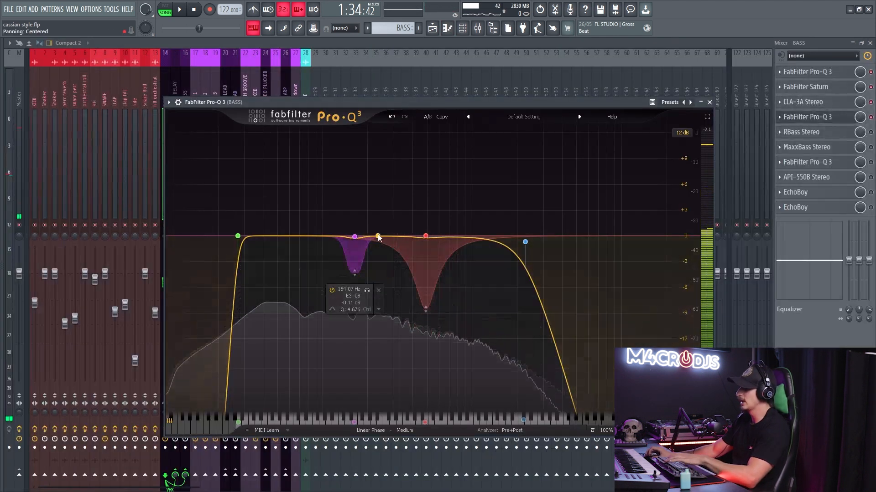
- Locate the bass's F#2 fundamental with a temporary bell band at about 90 Hz, remove the band, and close the equalizer
drag(296, 235, 296, 184)
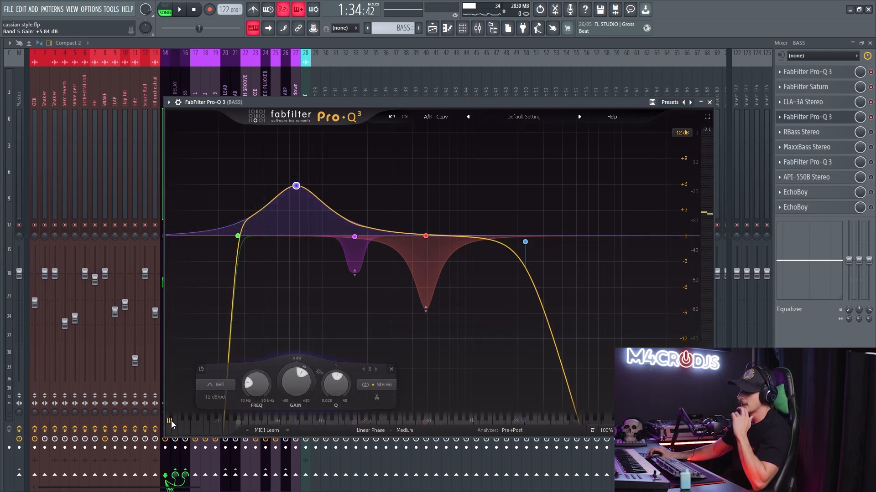
drag(296, 186, 317, 187)
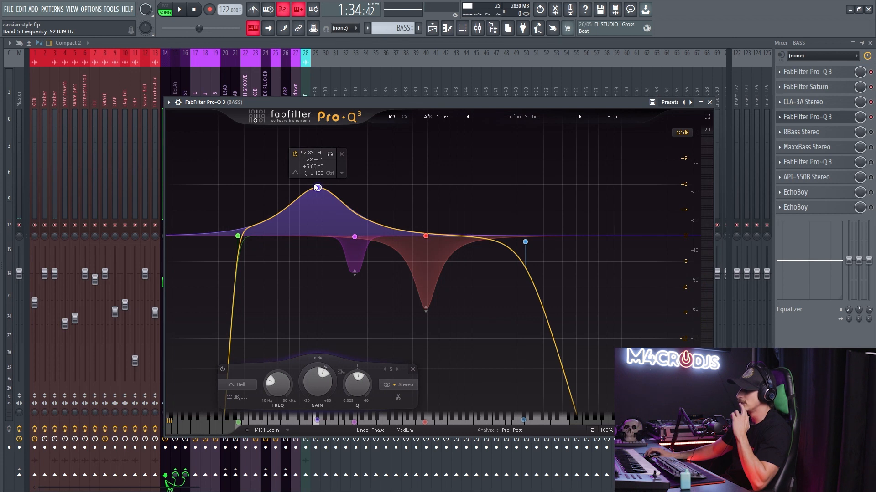
drag(318, 188, 315, 189)
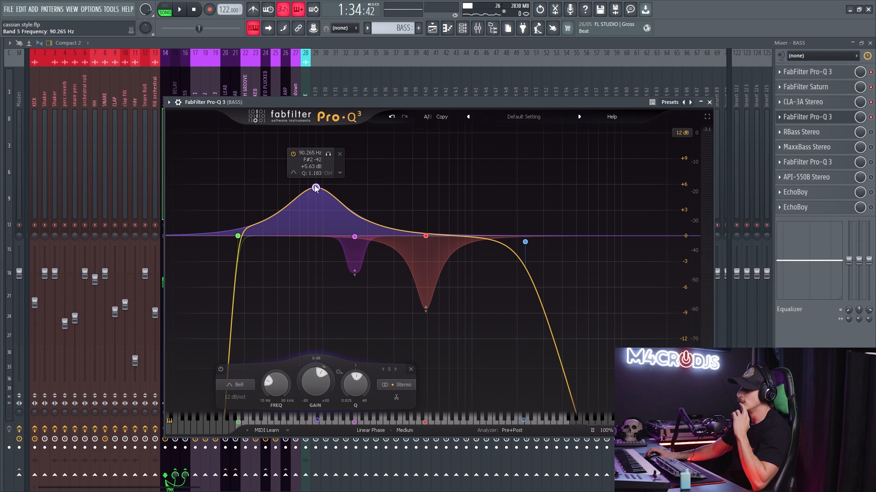
click(410, 370)
click(848, 117)
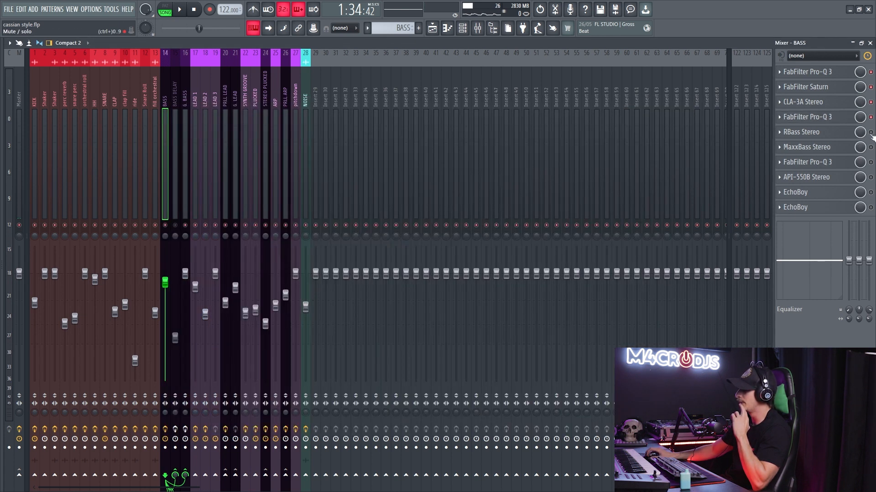
- Enable and open RBass Stereo on the BASS track, keep its intensity at -24.0 dB, and reset its gain to 0.0 dB
click(844, 132)
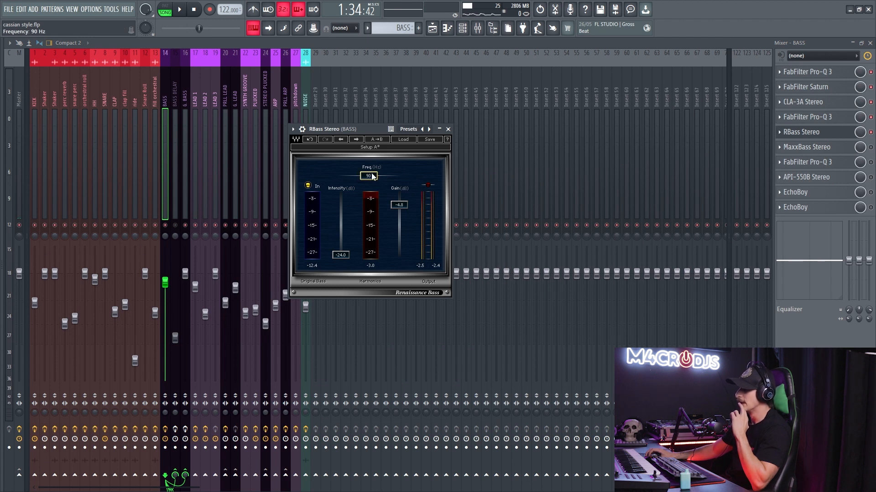
mouse_move(341, 242)
mouse_down()
mouse_move(340, 226)
mouse_move(340, 255)
mouse_up()
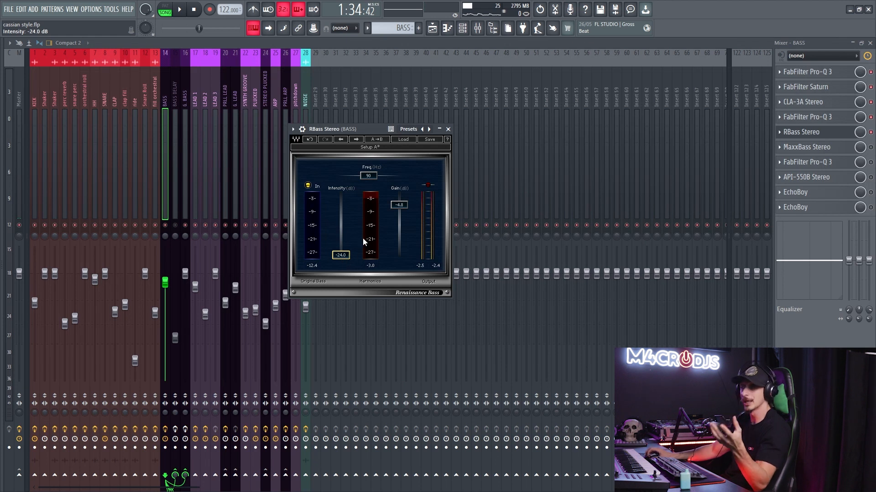
drag(348, 131, 379, 128)
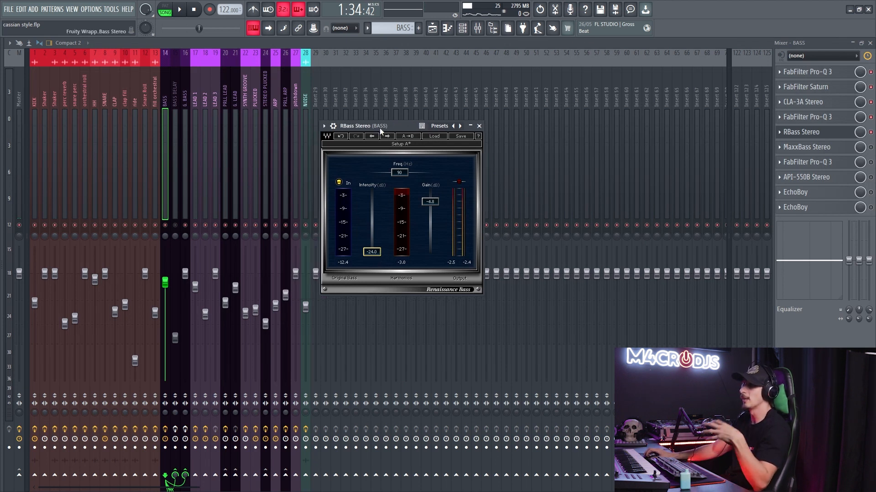
drag(430, 201, 429, 191)
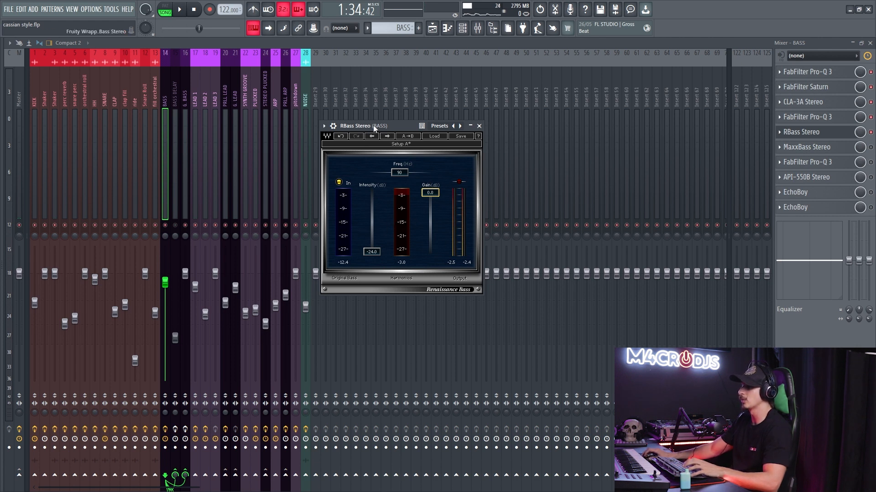
drag(373, 125, 375, 127)
- During playback, raise the RBass intensity to 3.6 dB, set its gain to -4.7 dB, and compare it with the effect bypassed
key(space)
drag(375, 256, 374, 221)
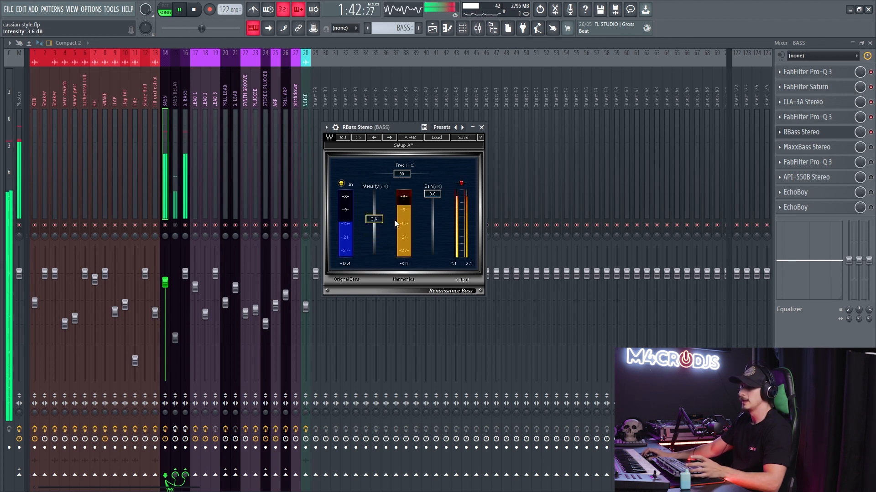
drag(424, 195, 424, 202)
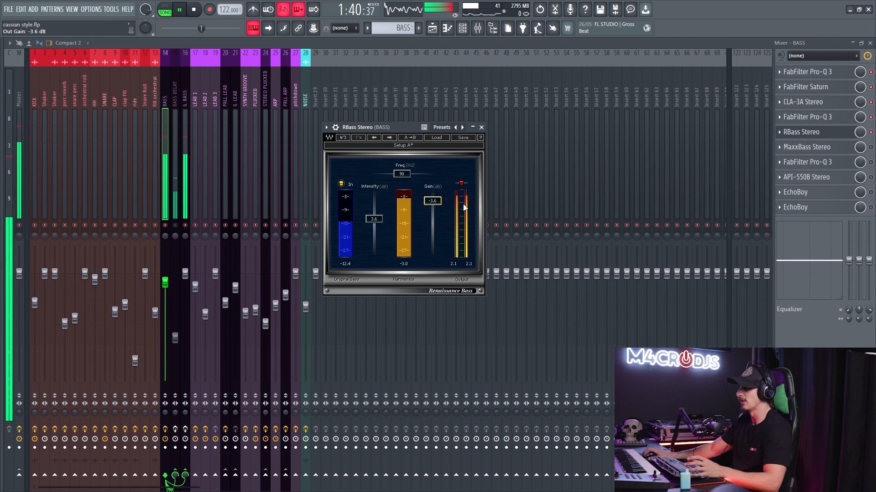
drag(433, 201, 432, 202)
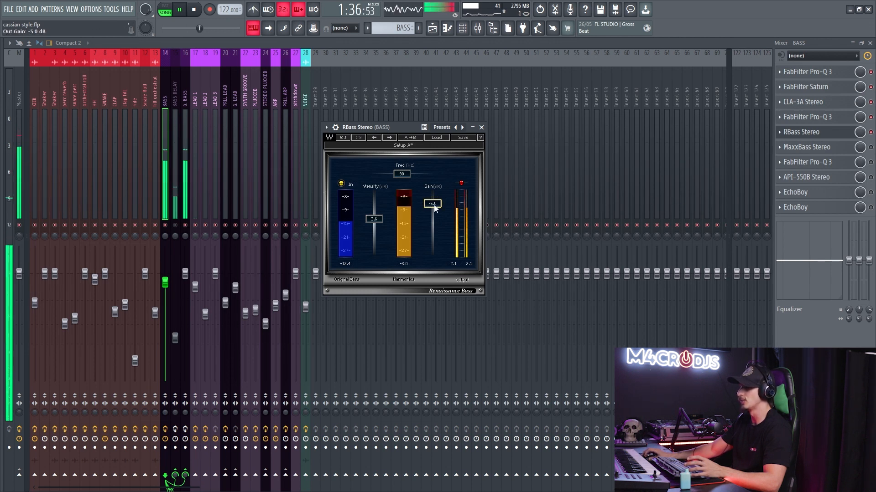
drag(433, 204, 434, 203)
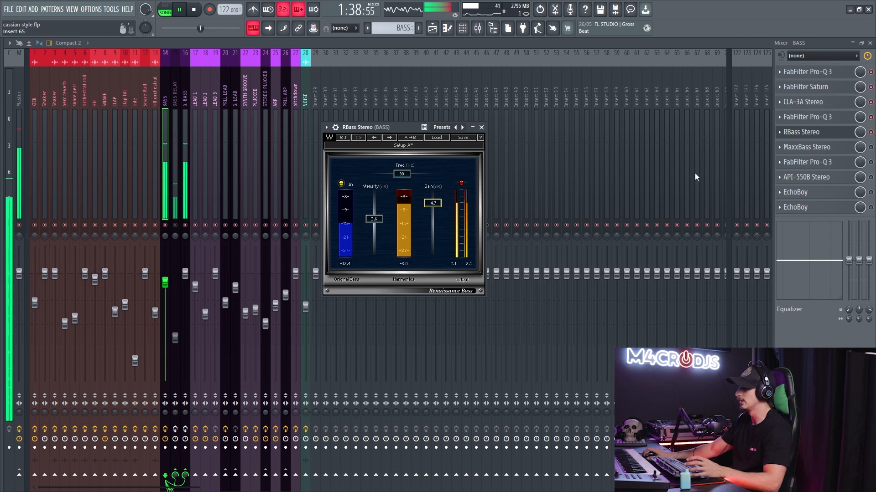
click(871, 133)
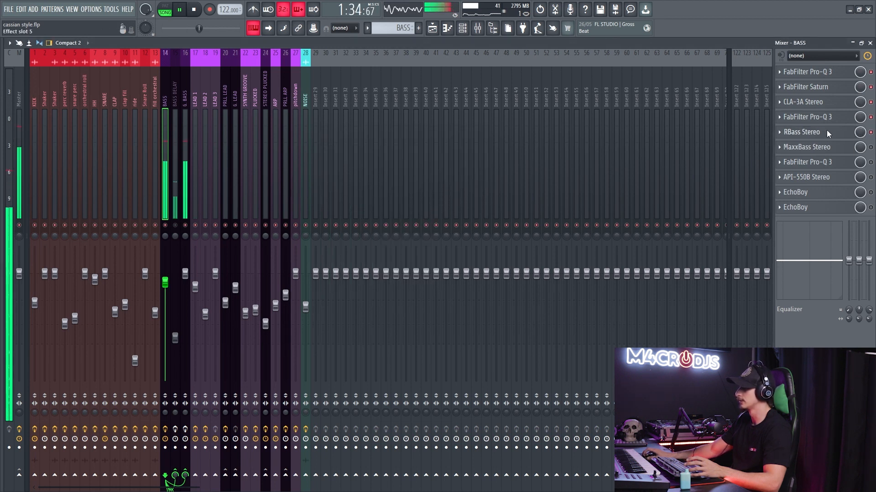
- Reopen RBass Stereo, set its intensity to -0.8 dB and gain to -2.9 dB, close it, and stop playback
click(791, 132)
drag(373, 219, 373, 227)
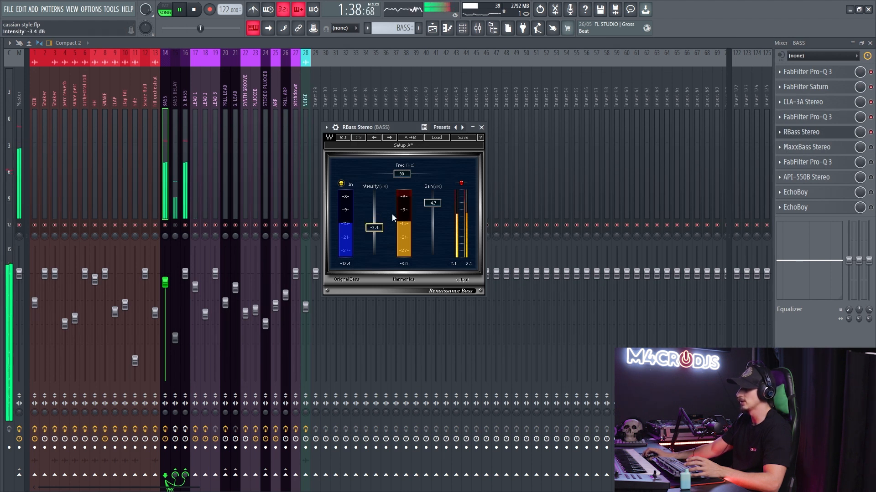
drag(433, 205, 434, 205)
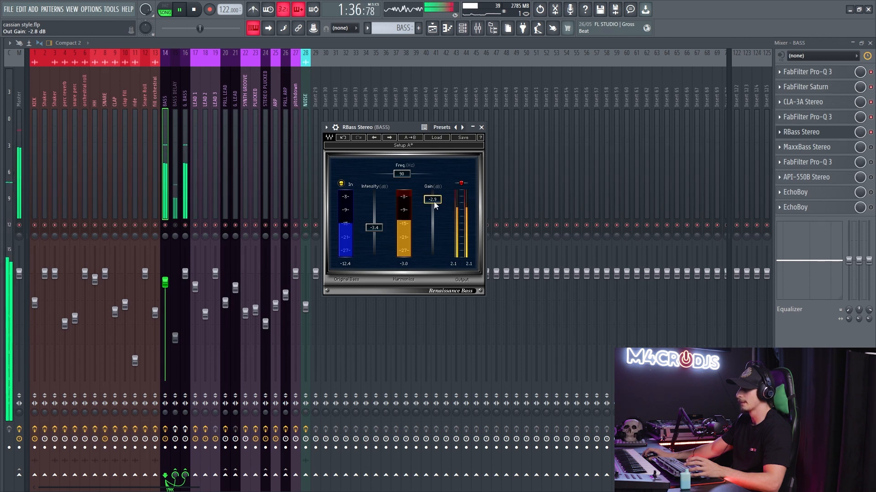
drag(374, 227, 374, 226)
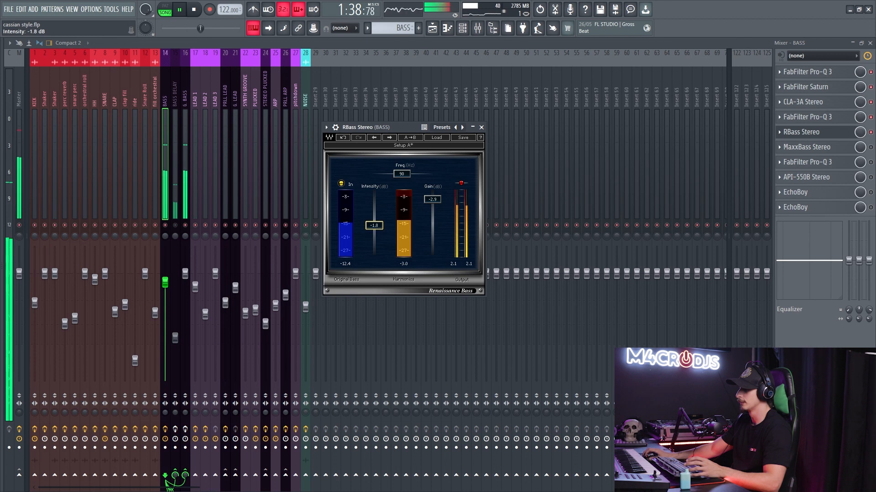
drag(374, 225, 374, 224)
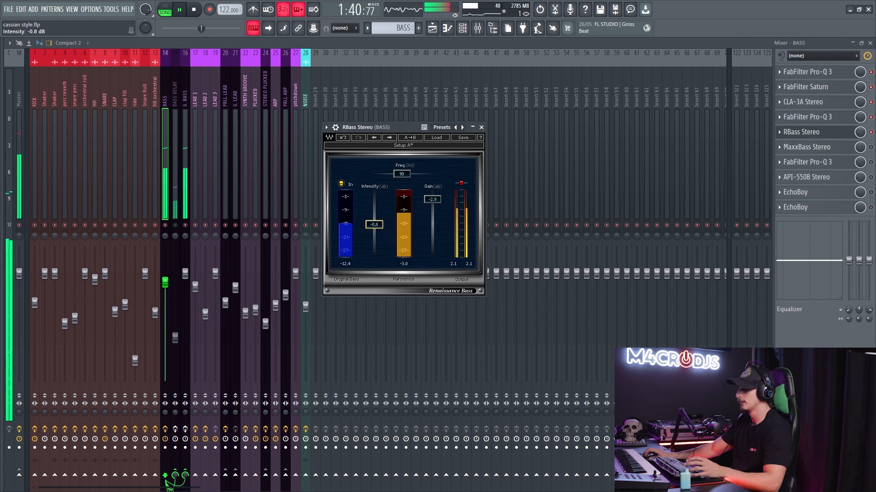
click(855, 133)
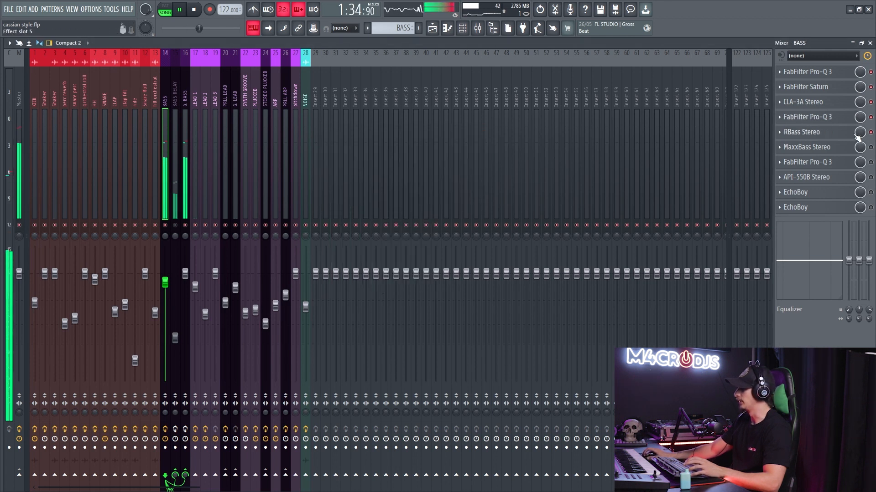
key(space)
- Enable and open MaxxBass Stereo on the BASS track and reposition its plugin window
click(807, 147)
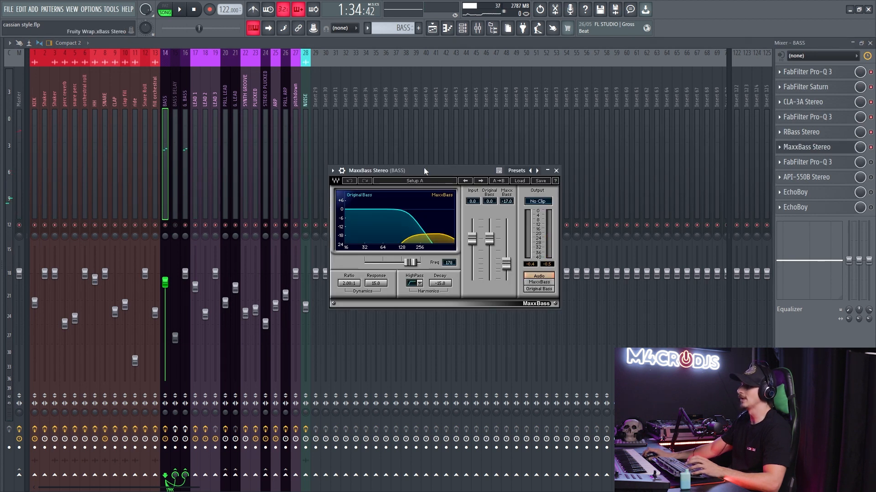
drag(425, 171, 404, 176)
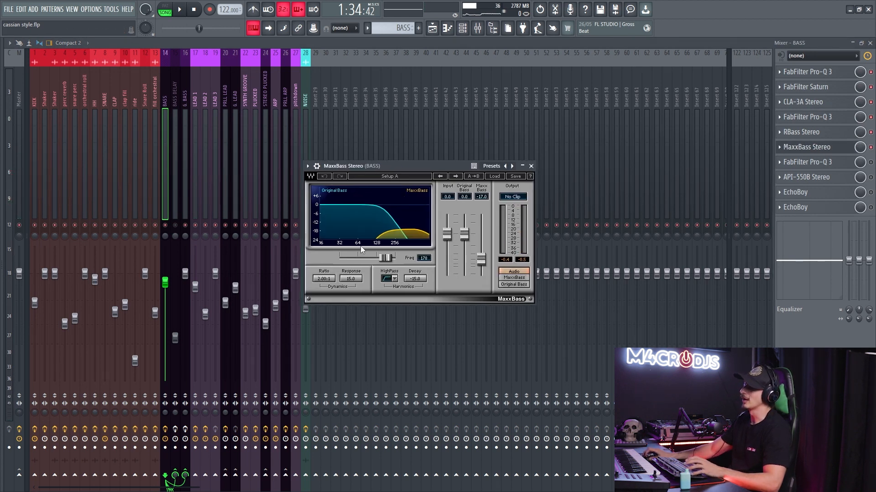
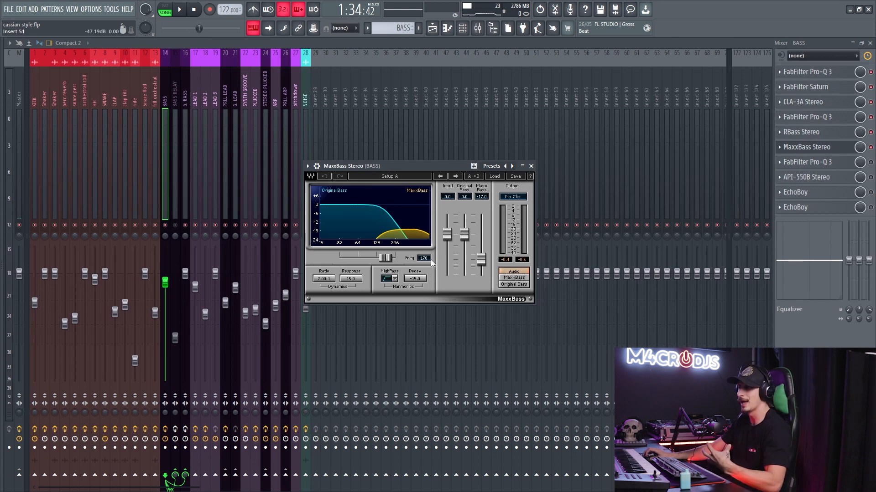
- Lower the MaxxBass harmonics gain to -inf, start playback, and raise the gain to -3.1 dB
drag(481, 259, 481, 270)
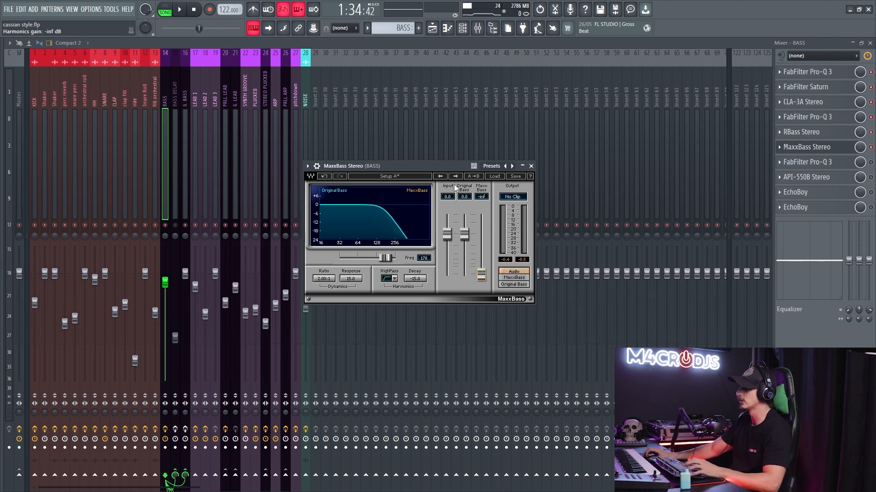
key(space)
drag(481, 275, 481, 241)
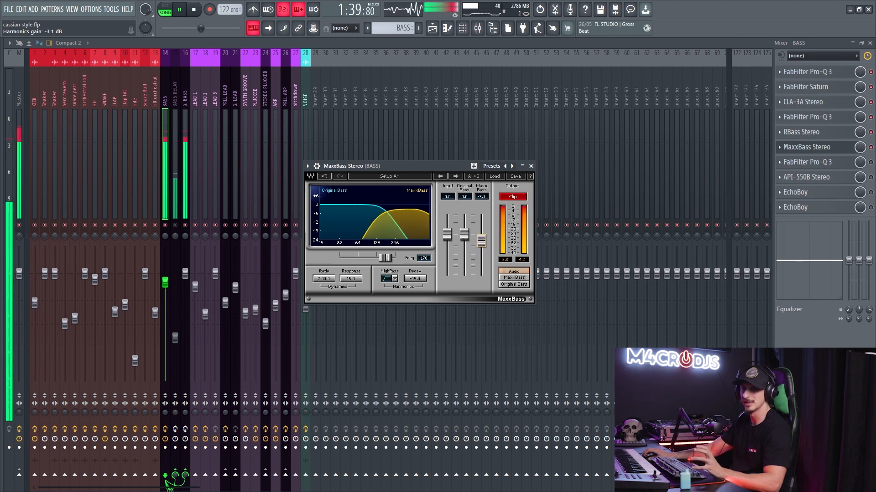
- Set the MaxxBass harmonics gain to -18.4 dB, reset the clip indicator, and close the plugin with playback stopped
drag(481, 240, 481, 261)
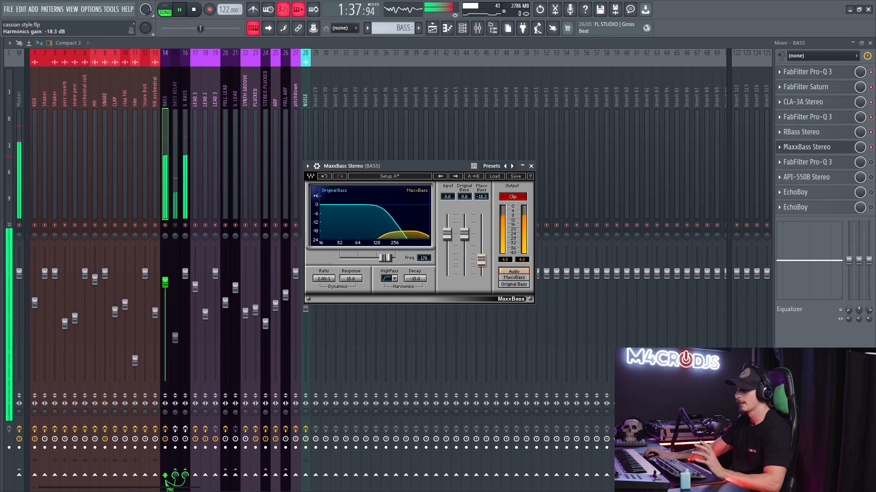
click(518, 199)
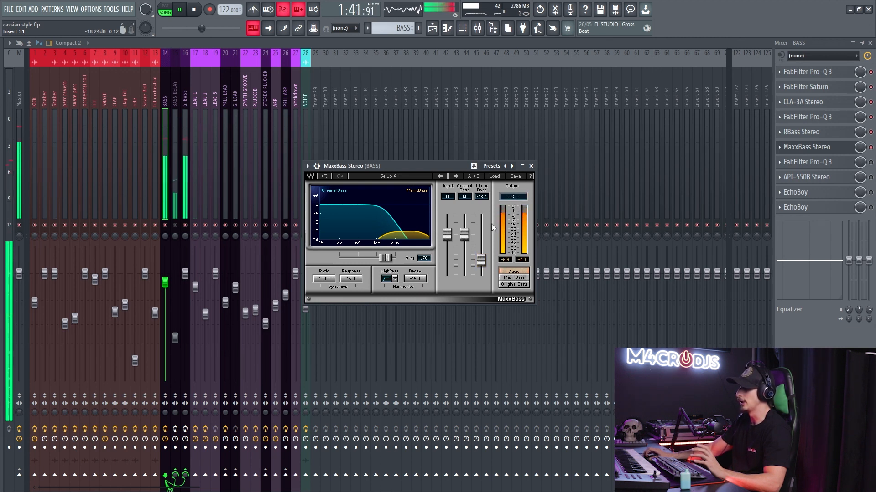
click(531, 166)
key(space)
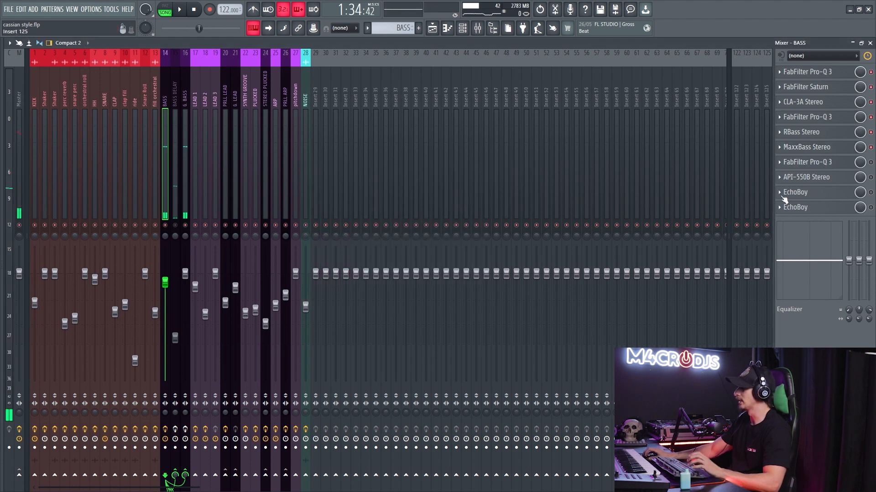
- Enable and open the FabFilter Pro-Q 3 that follows MaxxBass on the BASS track and start playback
click(826, 165)
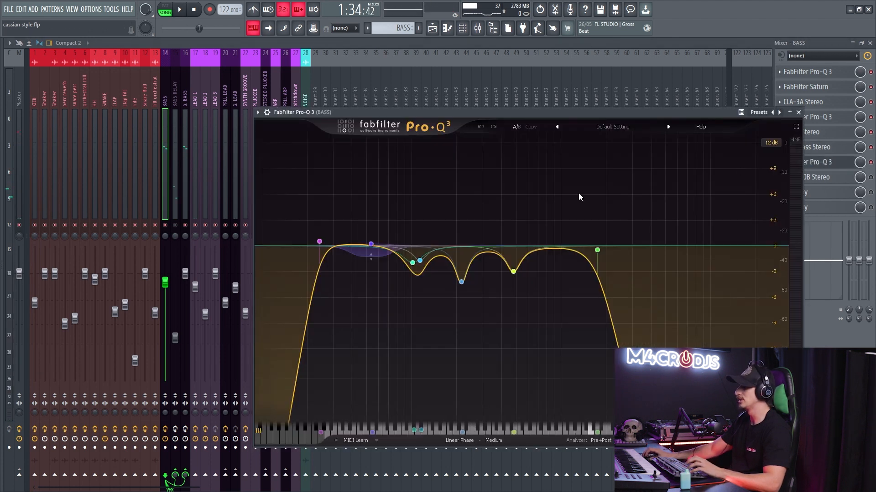
drag(342, 162, 569, 313)
click(507, 207)
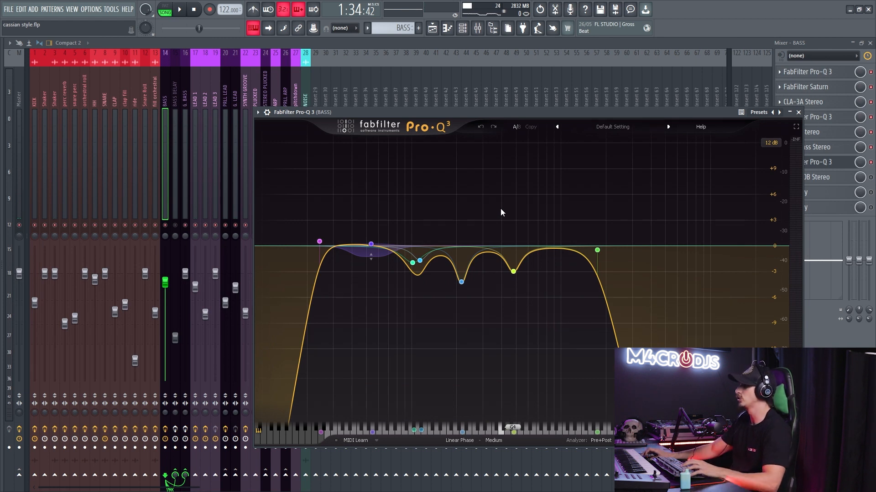
key(space)
- Select the five bell bands in Pro-Q 3, bypass and re-enable them for comparison, and close the equalizer
mouse_move(513, 273)
drag(541, 289, 355, 183)
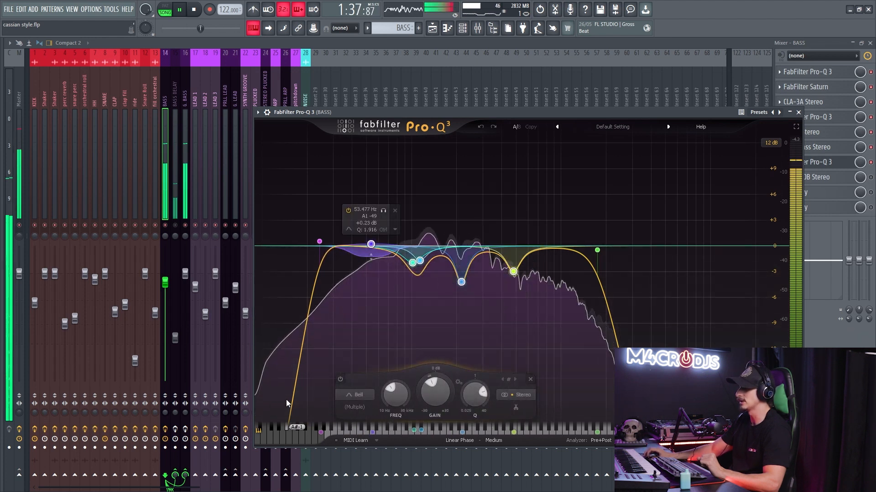
click(340, 380)
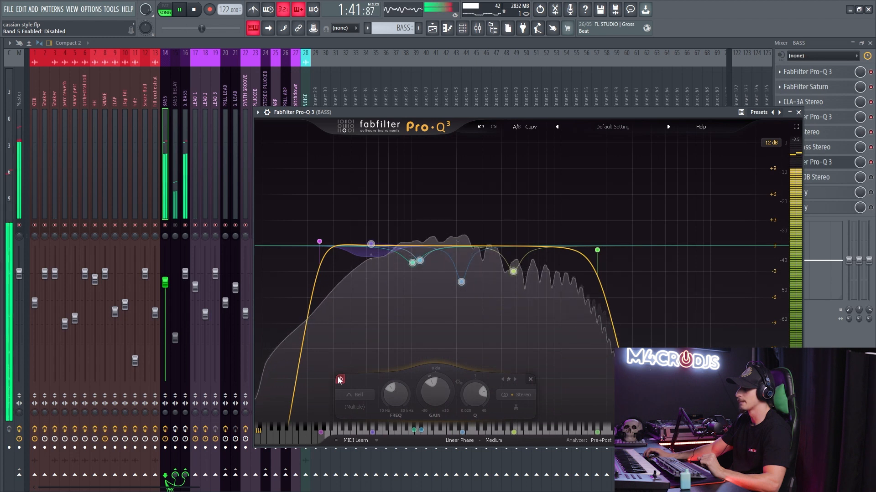
click(340, 379)
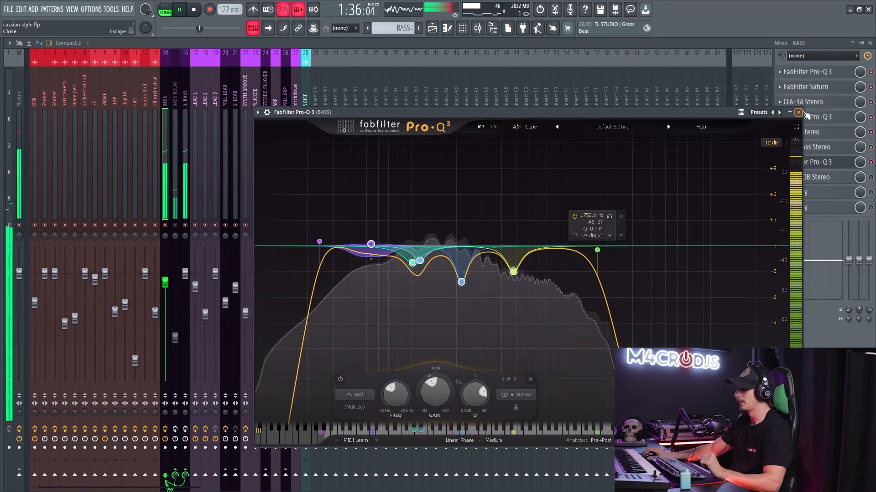
click(799, 113)
- Enable and inspect API-550B Stereo on the BASS track, reposition its window, then close it and play the bass briefly
click(820, 182)
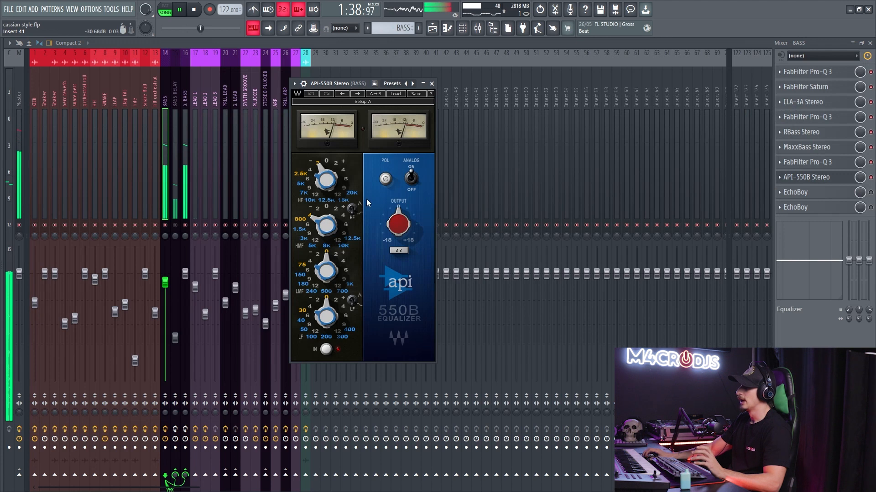
key(space)
drag(343, 85, 417, 101)
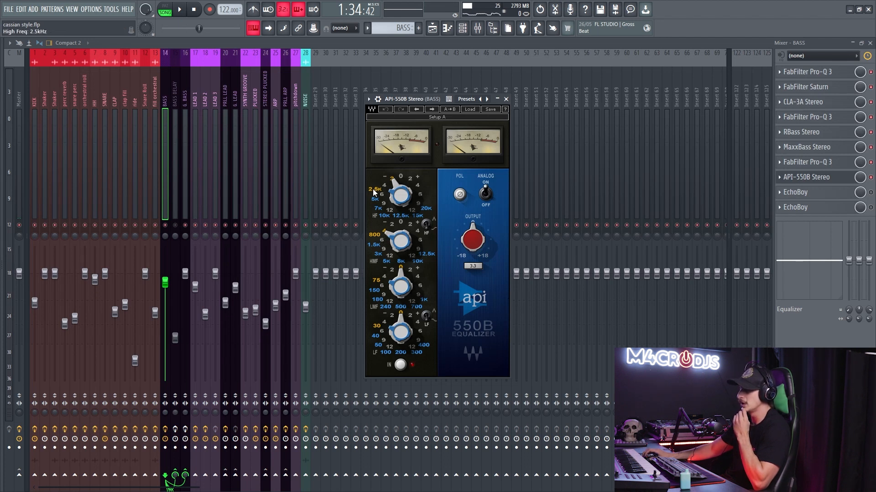
click(848, 183)
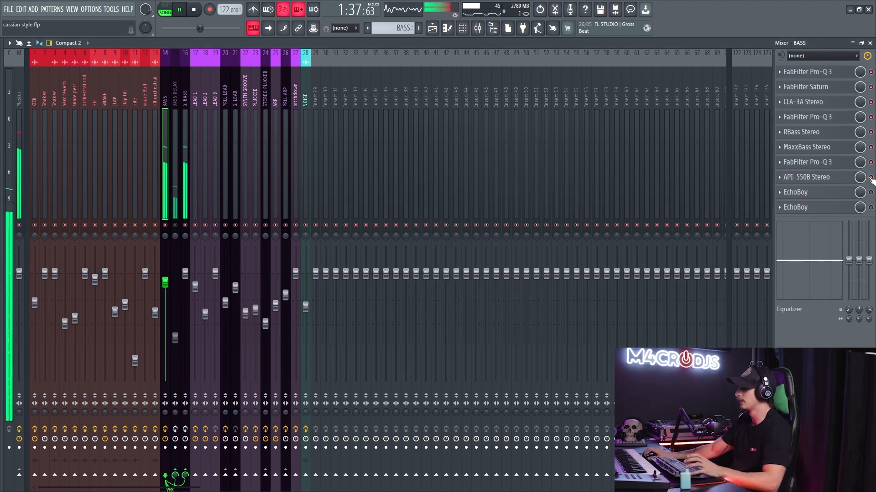
key(space)
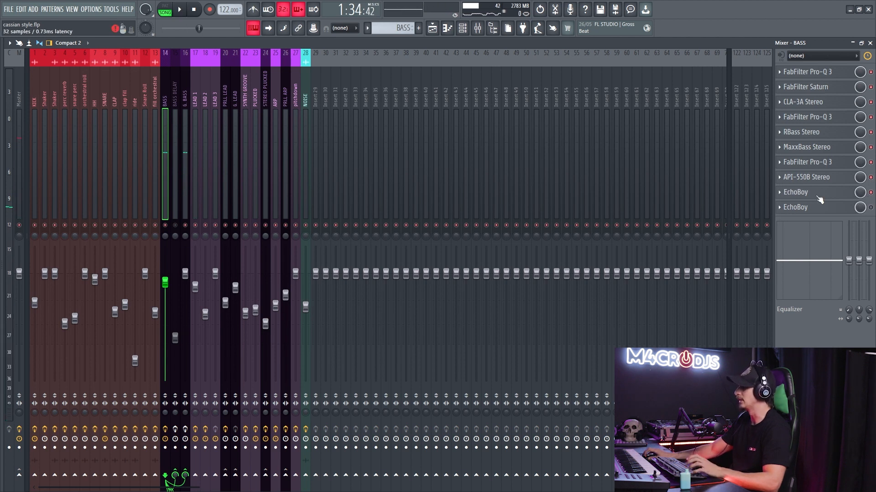
- Open the first EchoBoy on the BASS track, audition its VibroSlapper preset during playback, and close it
click(798, 192)
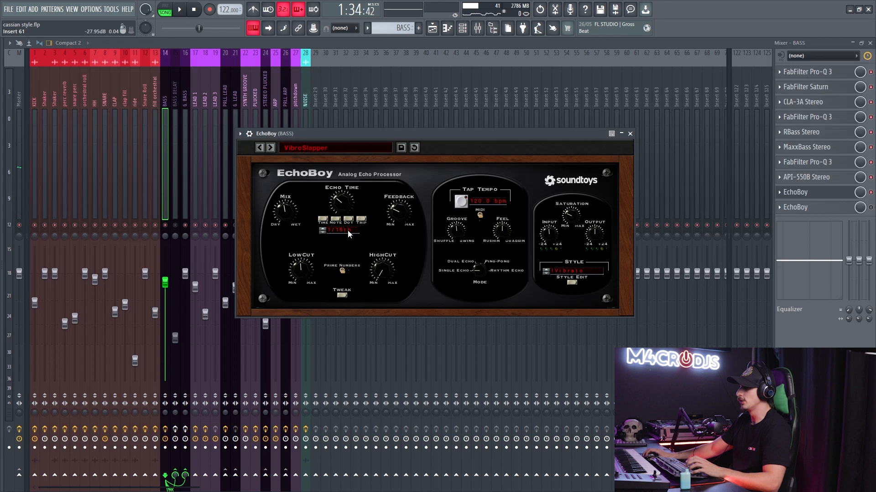
key(space)
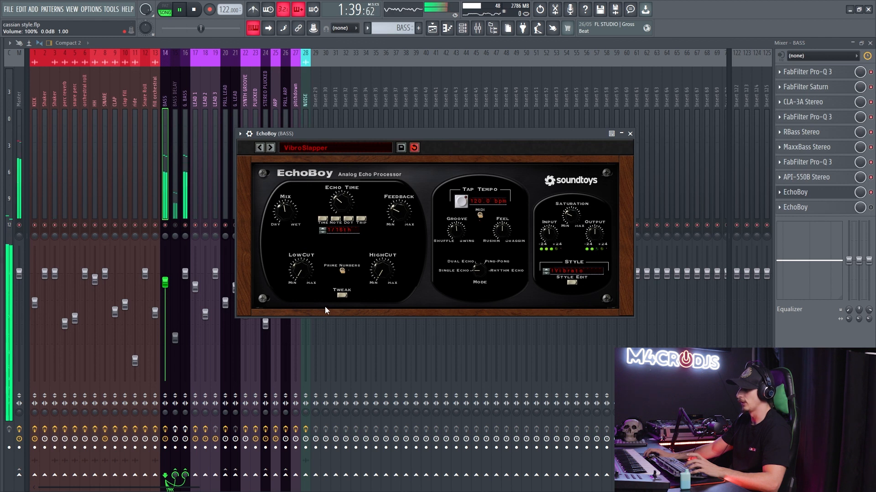
mouse_move(307, 275)
mouse_down()
mouse_move(311, 258)
mouse_move(311, 267)
mouse_up()
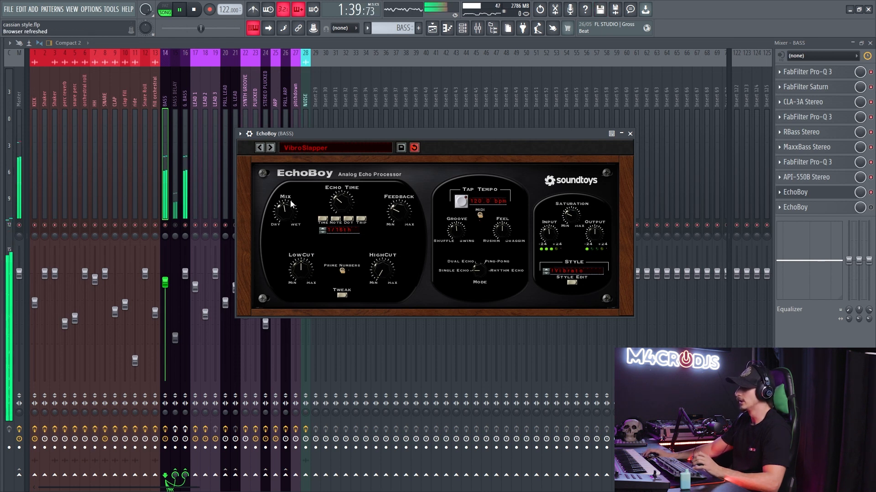
click(630, 134)
- Enable and open the second EchoBoy on the BASS track and reposition its plugin window
click(870, 207)
click(849, 209)
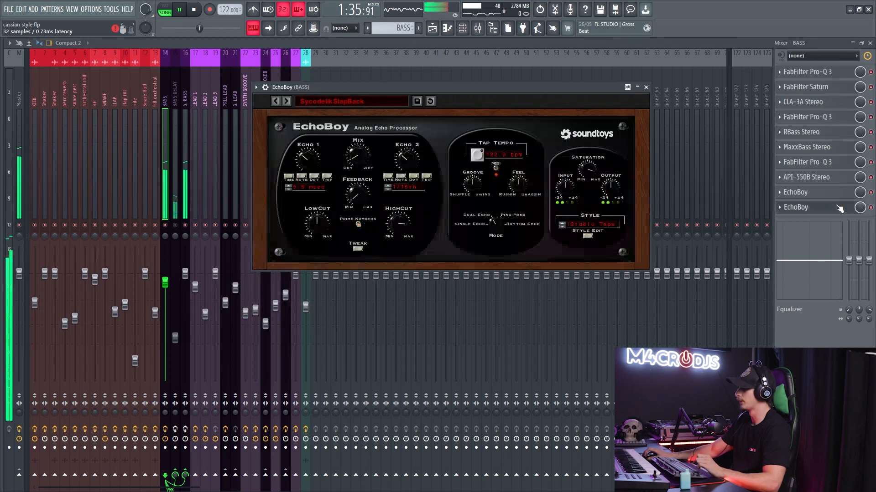
drag(419, 84, 444, 99)
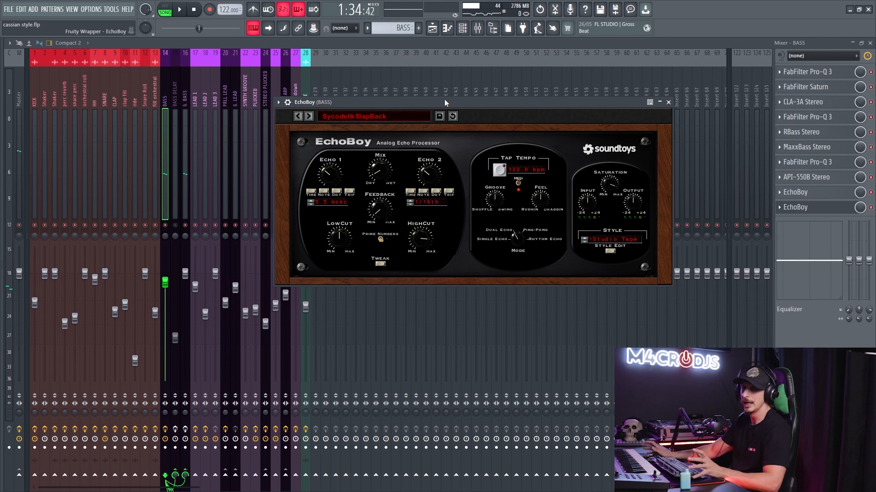
- Show EchoBoy's presets in the 07 Bass category without changing SycodelikSlapBack, and close the plugin
click(382, 112)
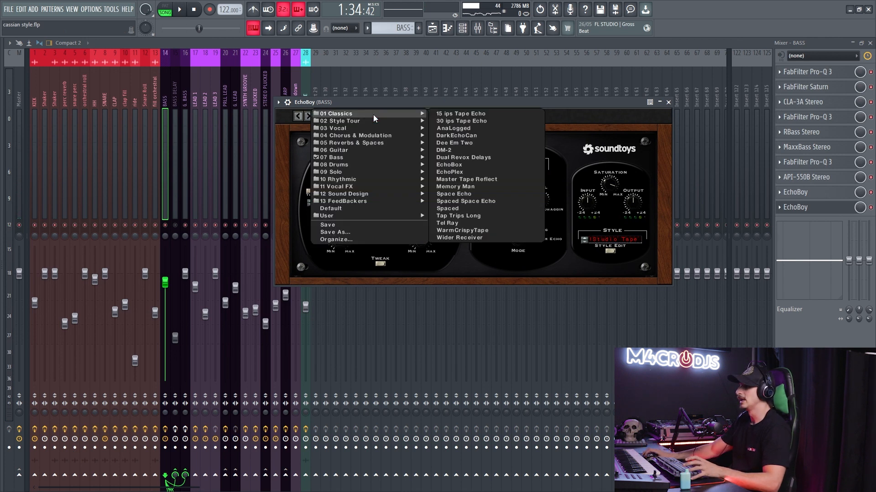
mouse_move(372, 158)
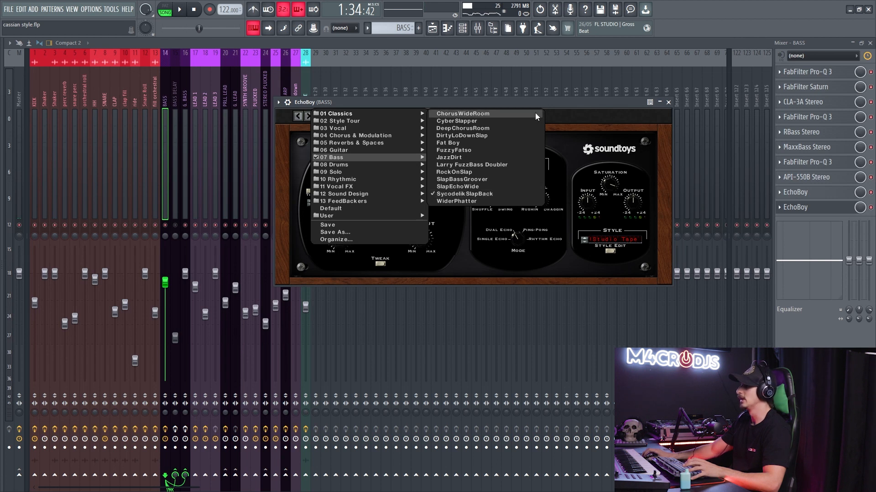
click(830, 210)
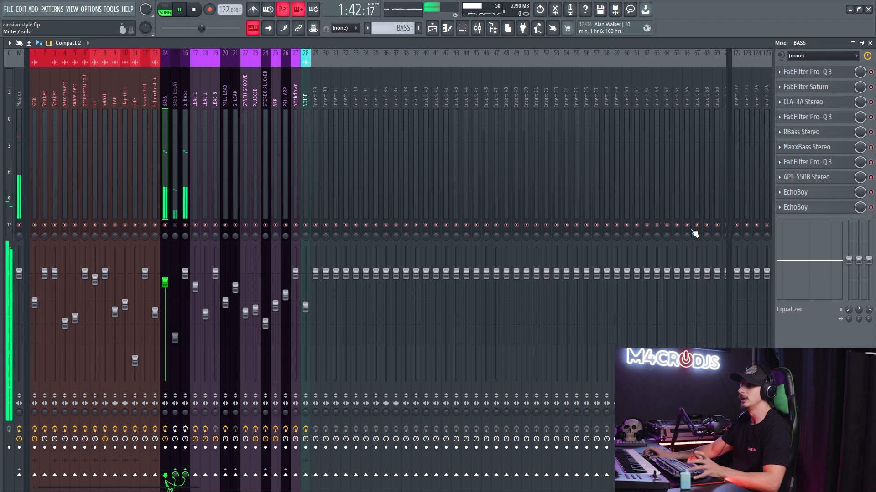
- Stop playback and route the BASS track to the BASS DELAY track
click(173, 192)
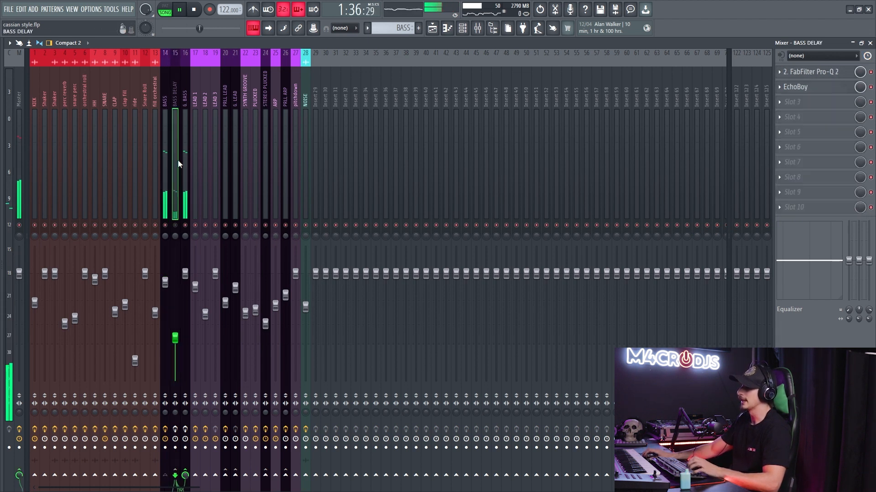
key(space)
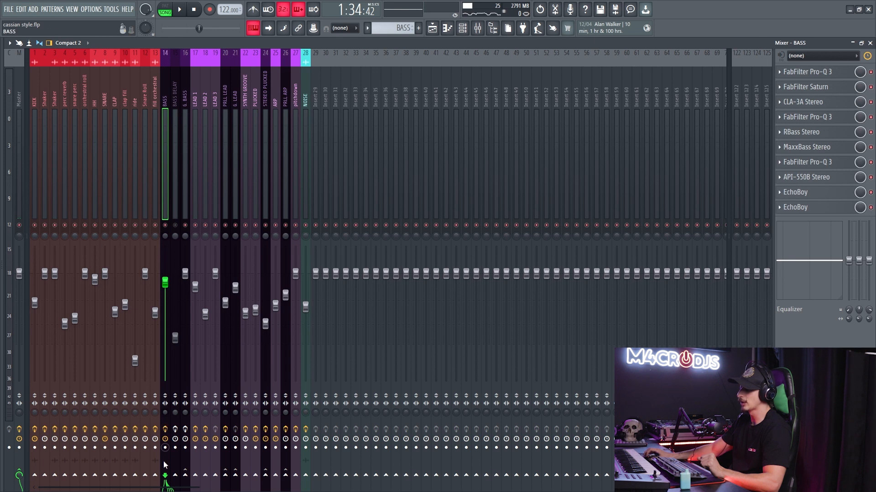
click(176, 477)
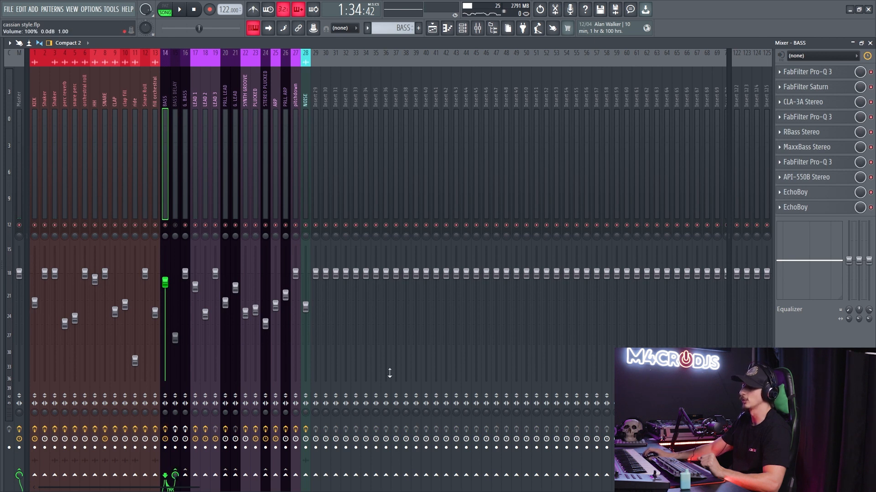
- Inspect the BASS DELAY track's equalizer, close it, and open the track's EchoBoy
click(176, 157)
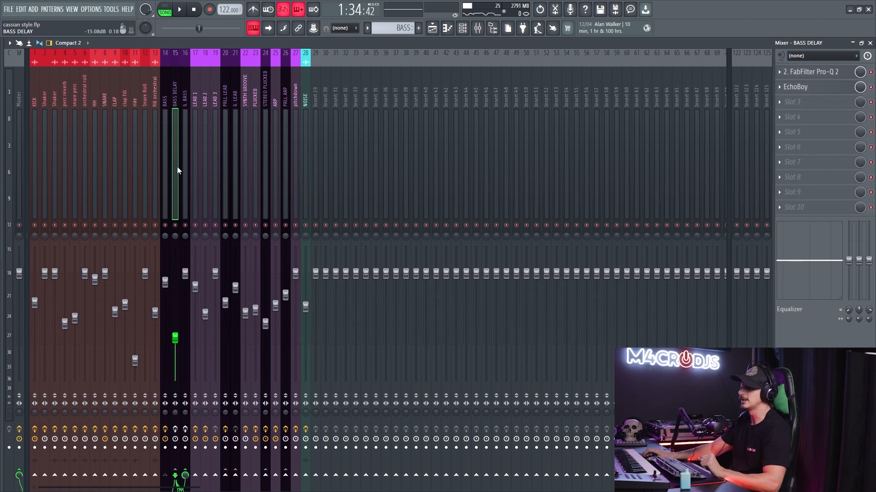
click(794, 74)
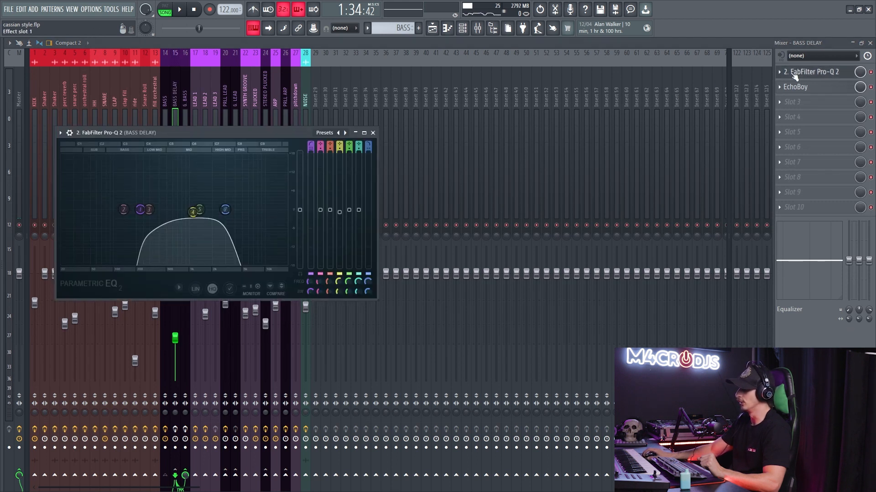
click(794, 73)
click(787, 86)
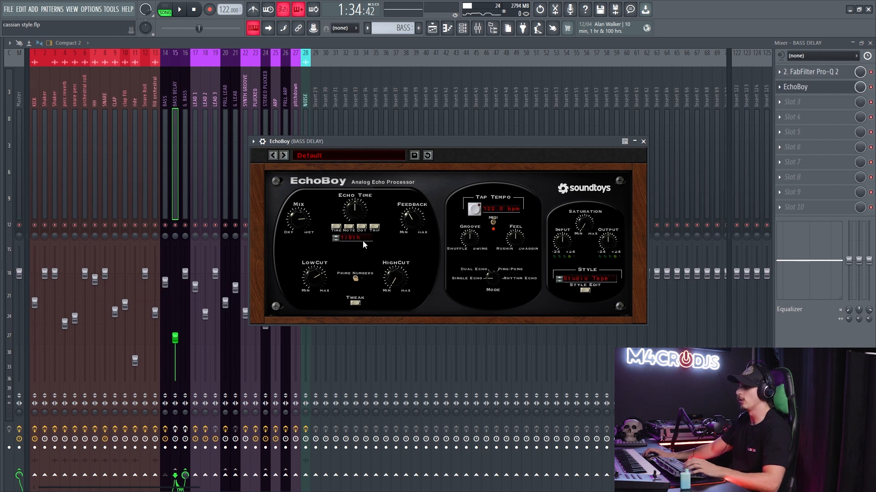
- Play the bass and compare the sound with the BASS DELAY track's EchoBoy disabled and re-enabled, then stop playback
key(space)
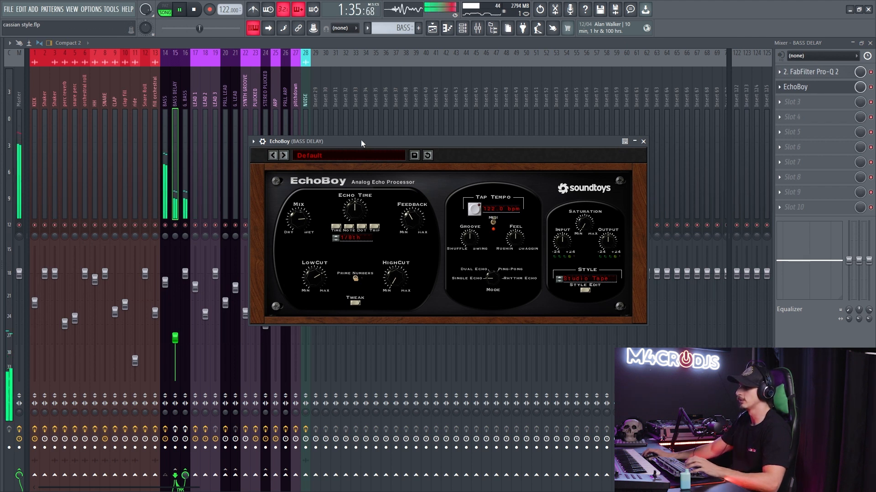
click(871, 87)
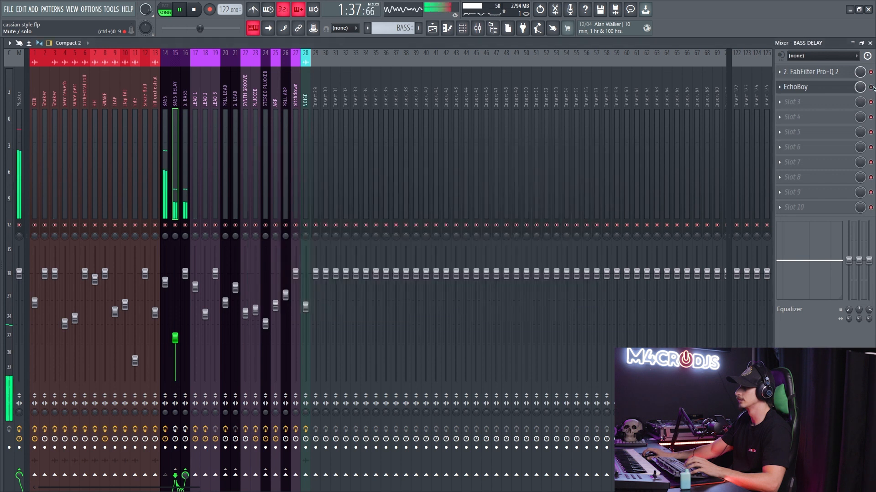
click(871, 87)
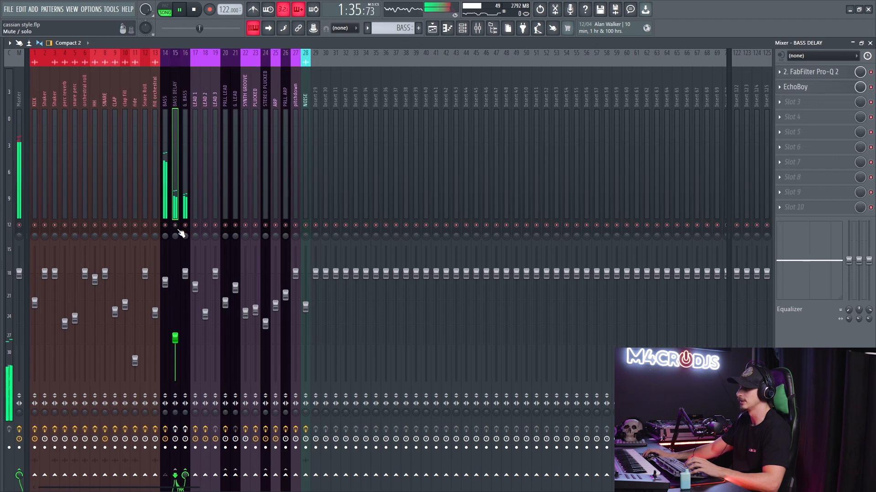
key(space)
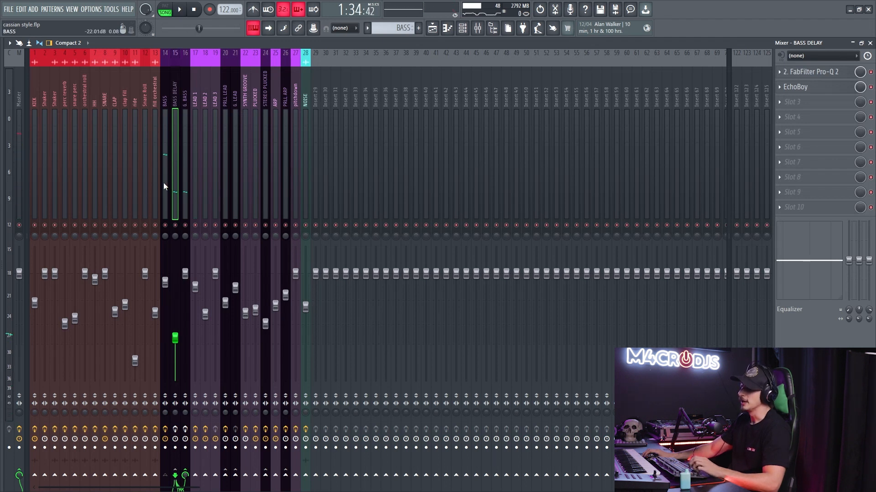
- Play the bass, raise the BASS DELAY track's fader to make the delay louder, and stop playback
click(164, 186)
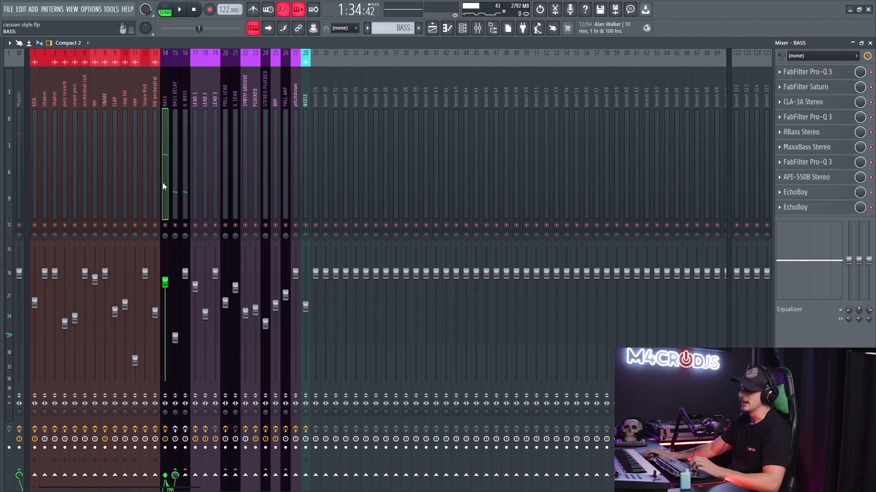
click(179, 145)
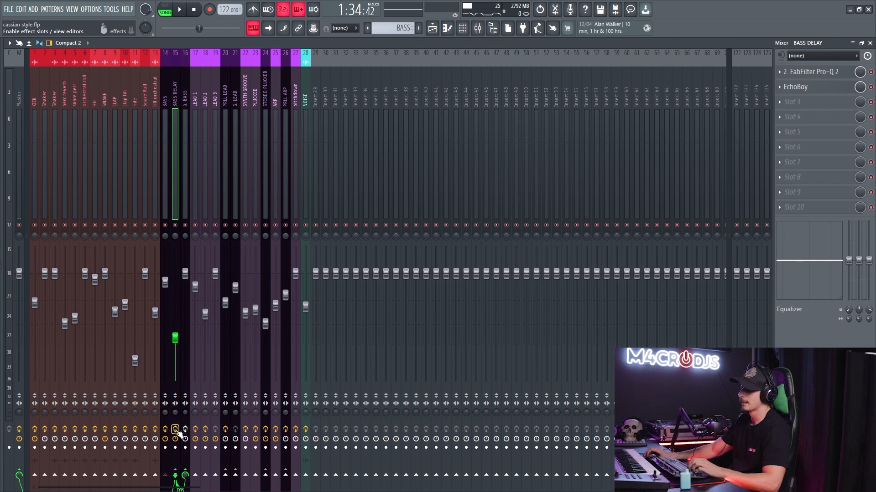
key(space)
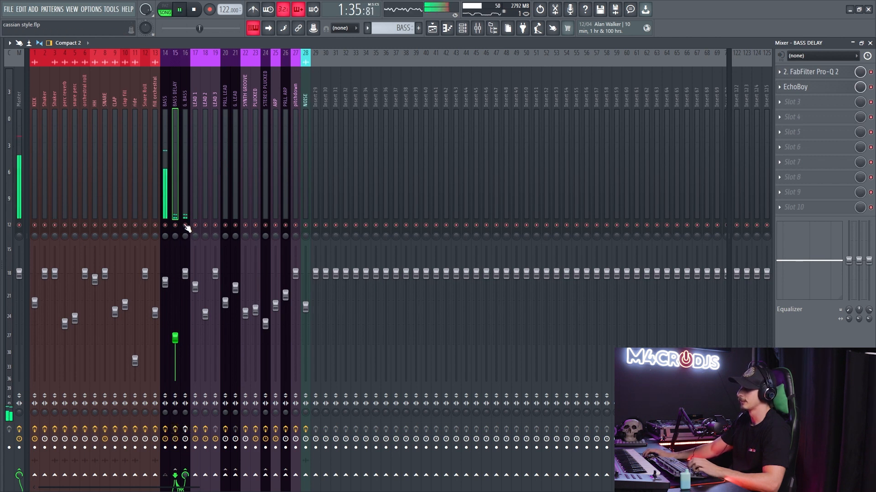
drag(175, 338, 177, 299)
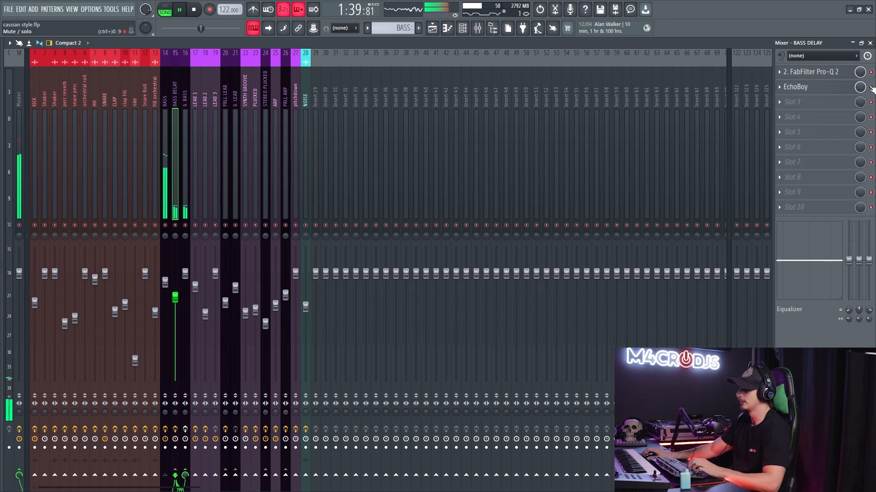
key(space)
- Select the BASS and BASS DELAY mixer tracks together and route them only to the G. BASS track
click(185, 126)
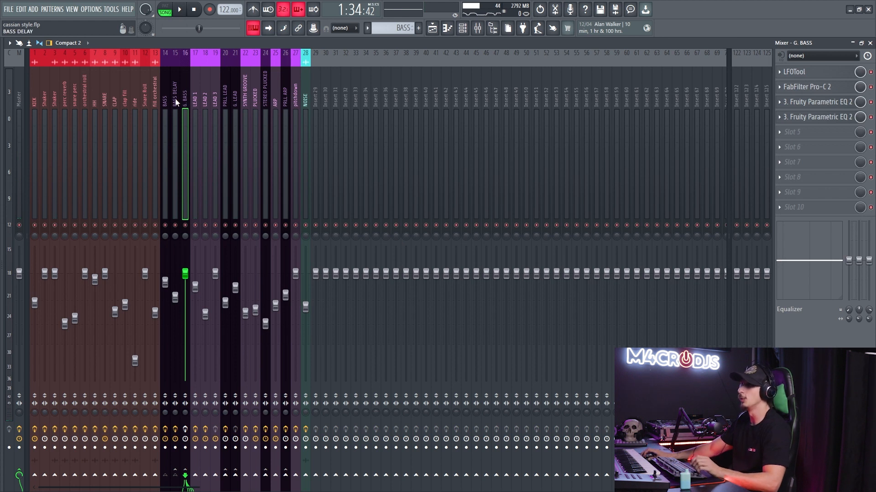
click(168, 101)
ctrl+click(176, 107)
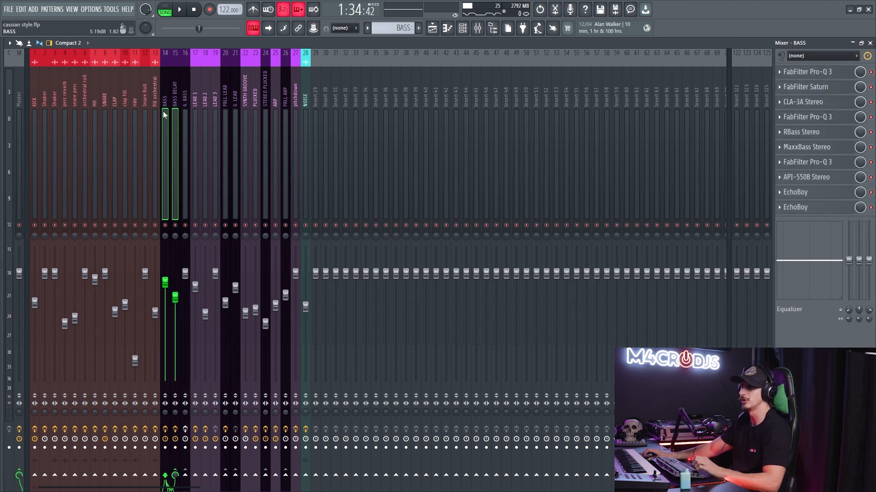
click(175, 103)
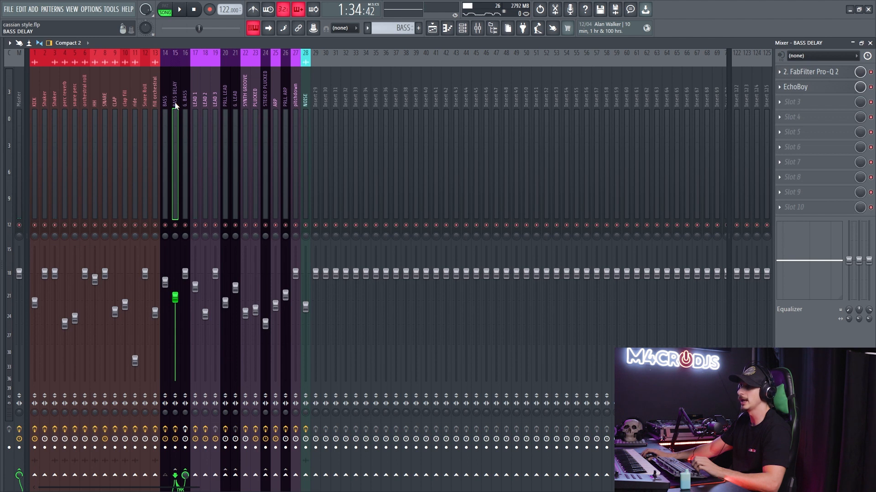
ctrl+click(168, 109)
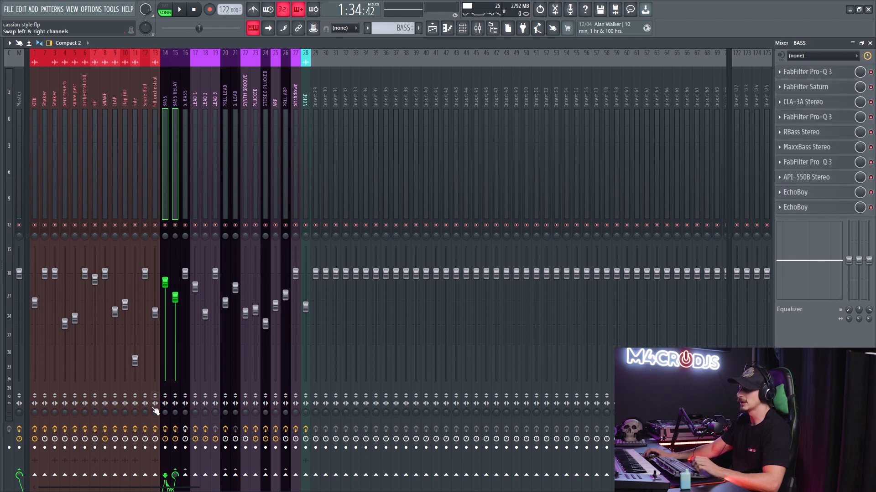
right_click(186, 476)
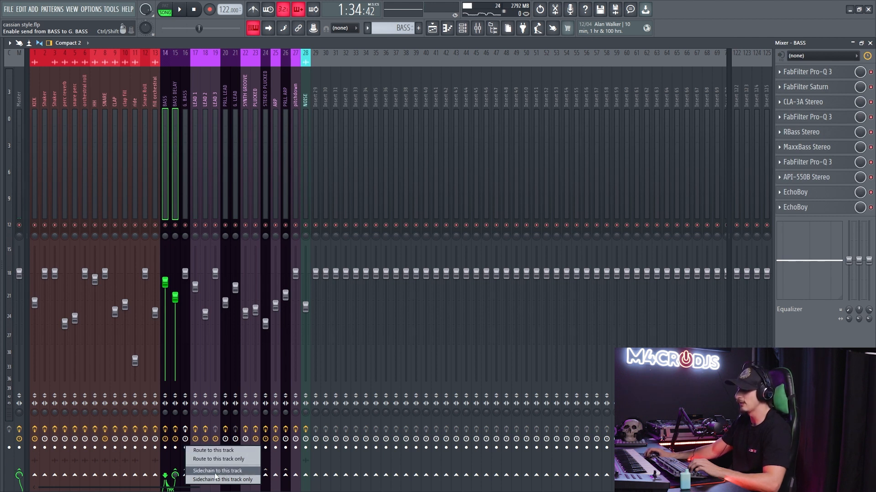
click(223, 459)
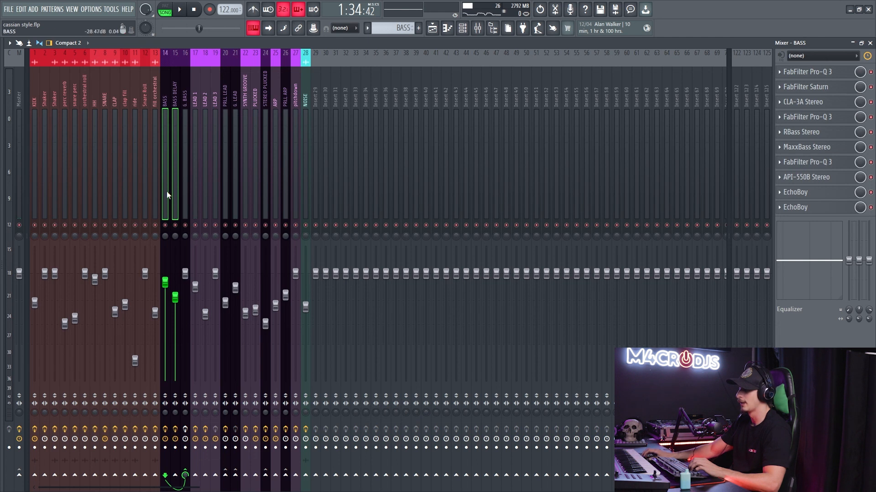
- Restore the send from BASS to BASS DELAY while keeping the BASS routing to G. BASS
click(177, 173)
click(165, 174)
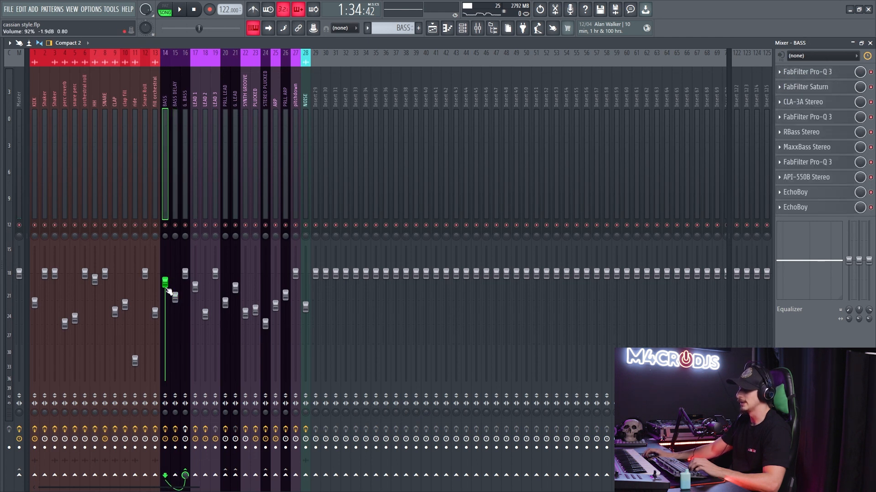
click(174, 177)
click(186, 130)
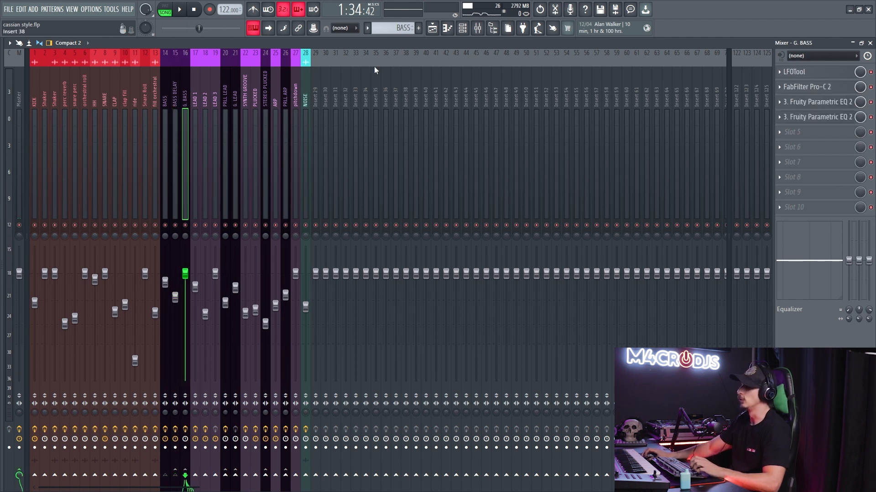
click(174, 108)
click(167, 108)
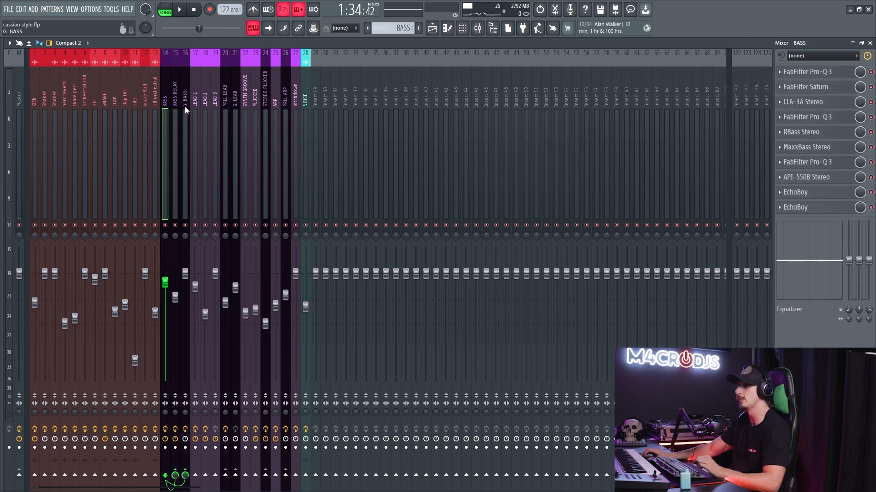
- Inspect the LFOTool volume curve on the G. BASS track and close the plugin
click(185, 106)
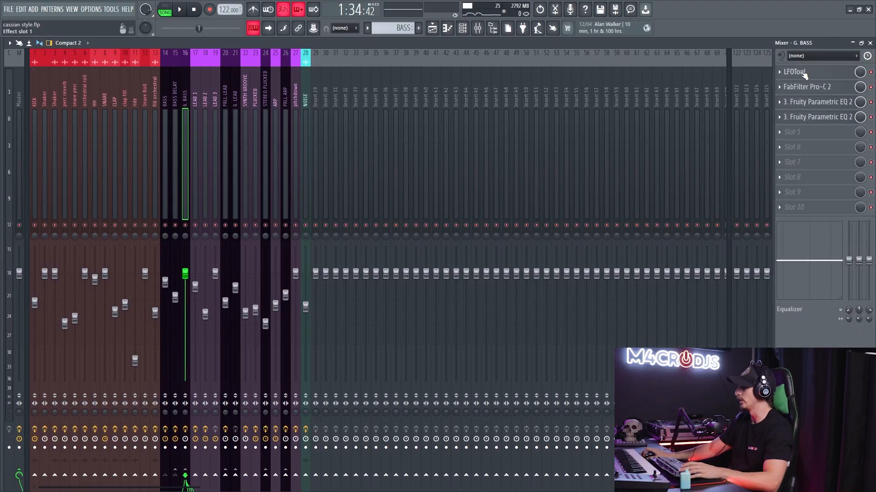
click(803, 72)
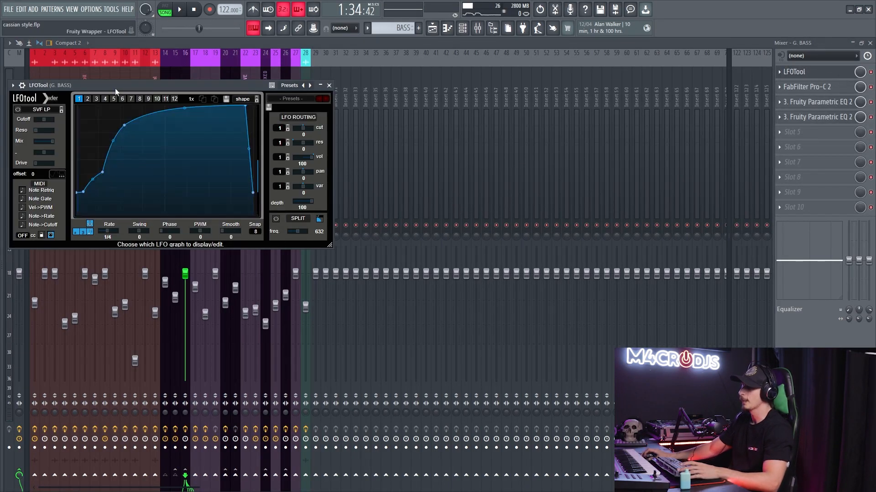
drag(118, 85, 196, 88)
click(795, 72)
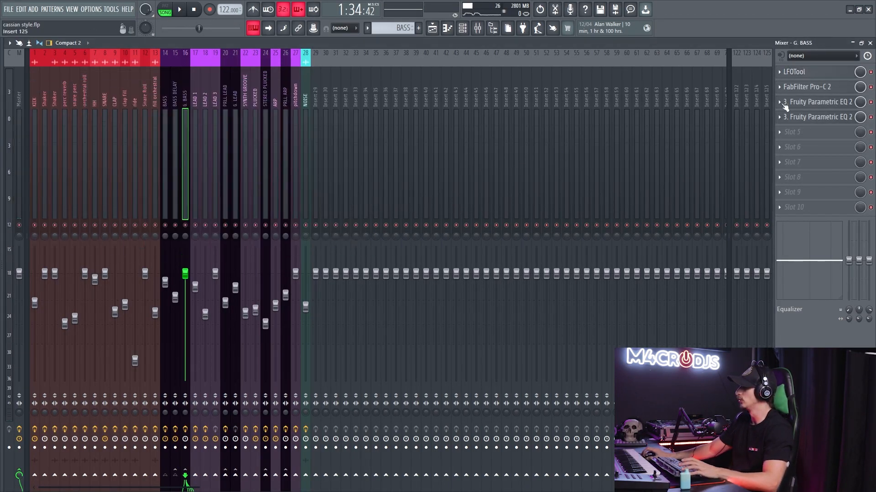
- Examine FabFilter Pro-C 2 on the G. BASS track while the bass plays, comparing the sound with the compressor bypassed
click(803, 89)
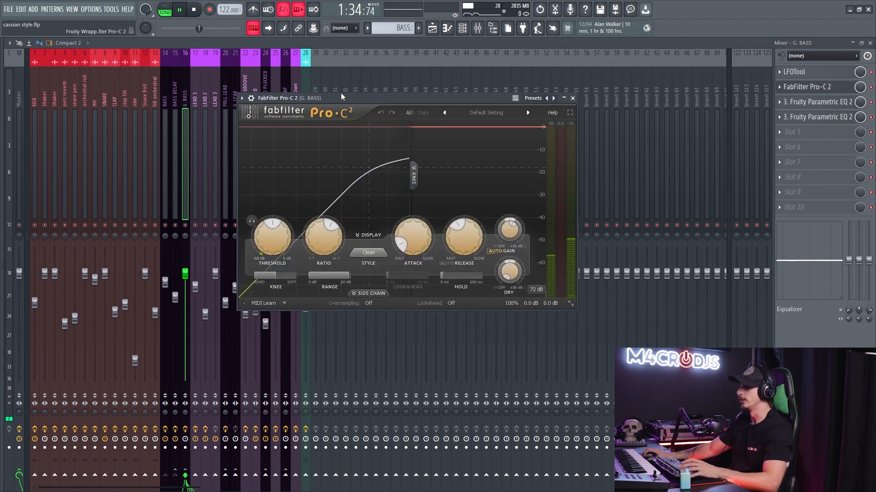
drag(341, 94, 349, 95)
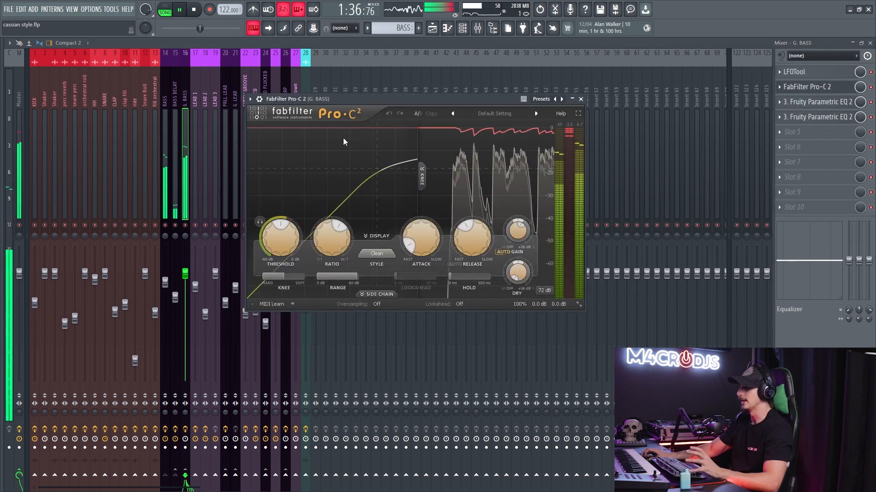
click(871, 87)
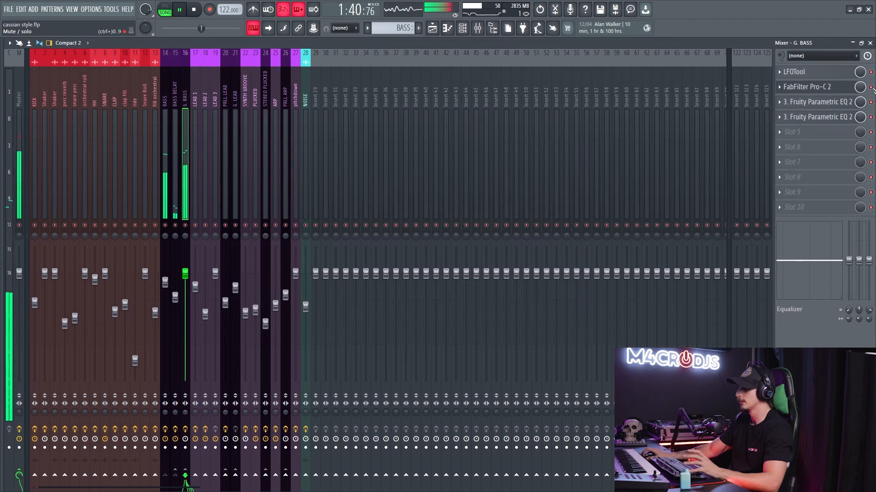
- Inspect the two Fruity Parametric EQ 2 instances on the G. BASS track one after the other, closing each
click(821, 102)
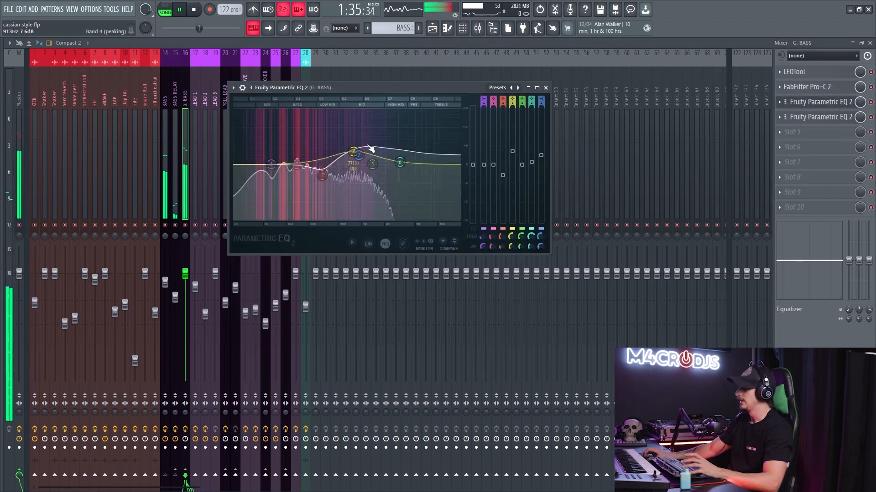
click(817, 103)
click(811, 119)
click(809, 119)
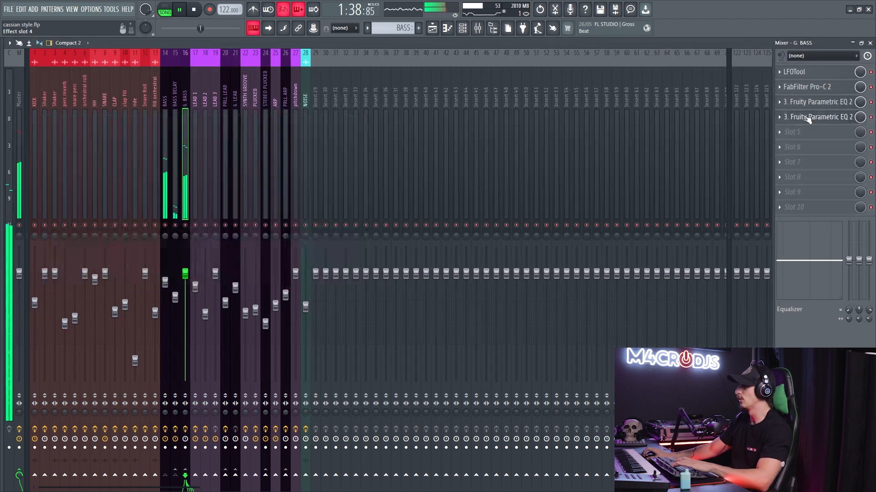
- Audition the bass's EQ frequency automation at several points of the break before the drop in the Playlist, then stop playback
key(F5)
key(space)
scroll(475, 180, down, 5)
click(357, 64)
key(space)
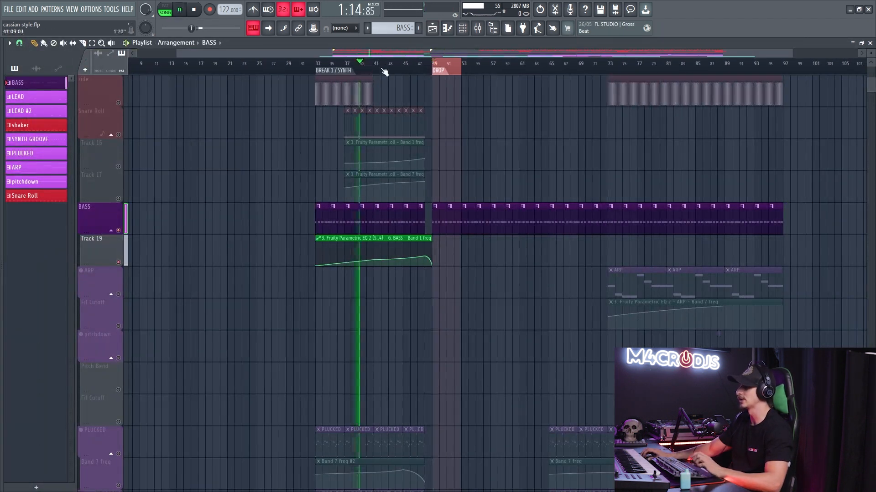
click(389, 65)
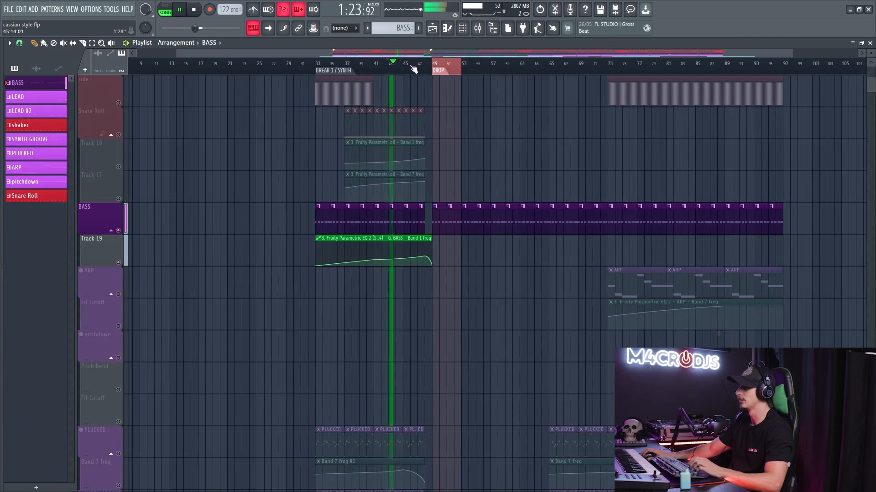
click(411, 64)
click(193, 10)
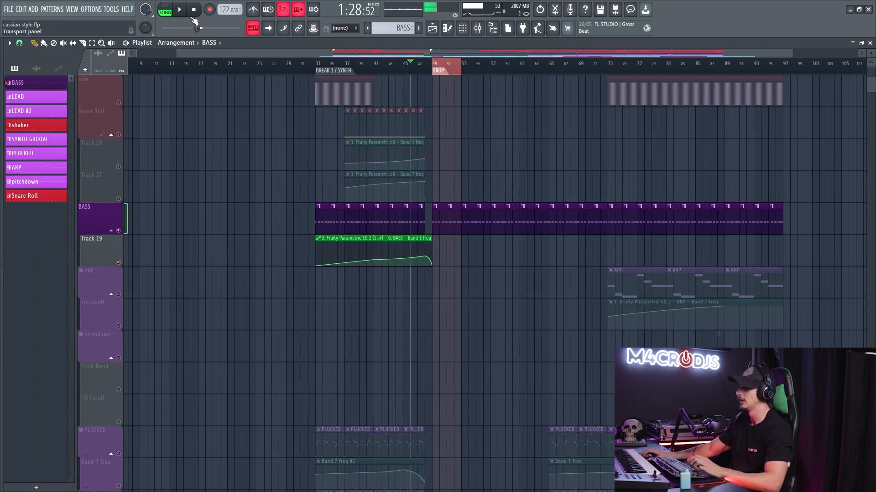
- Play the bass from the drop while viewing the BASS, BASS DELAY and G. BASS levels in the mixer, then stop
scroll(489, 162, up, 4)
key(F9)
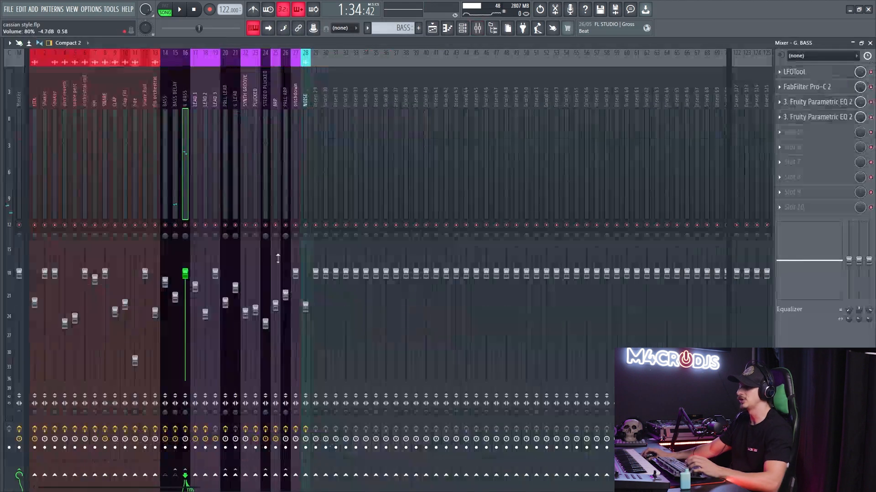
key(space)
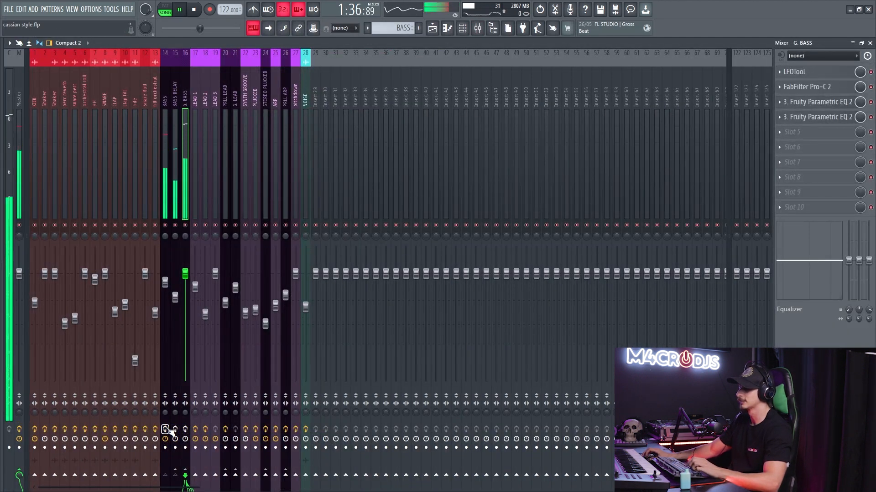
key(space)
- Unmute the KICK track and its automation track in the Playlist, and play the drop's kick and bass together
key(F9)
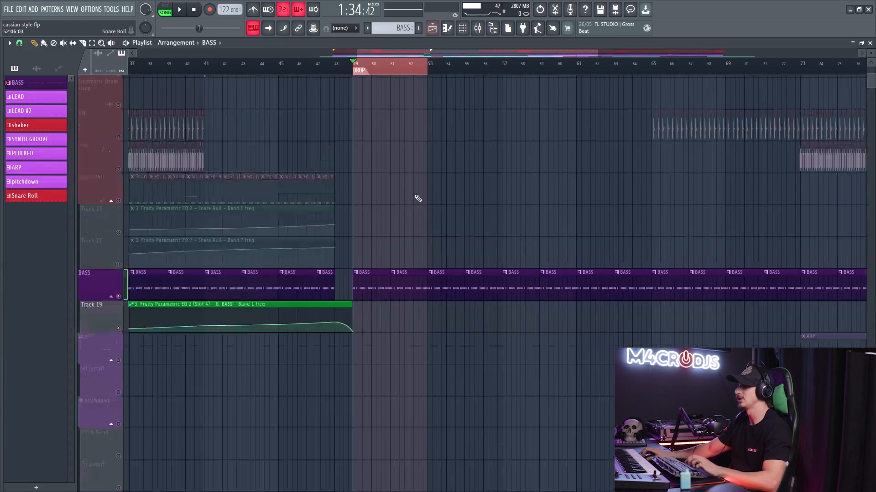
scroll(418, 195, up, 5)
click(118, 135)
click(119, 103)
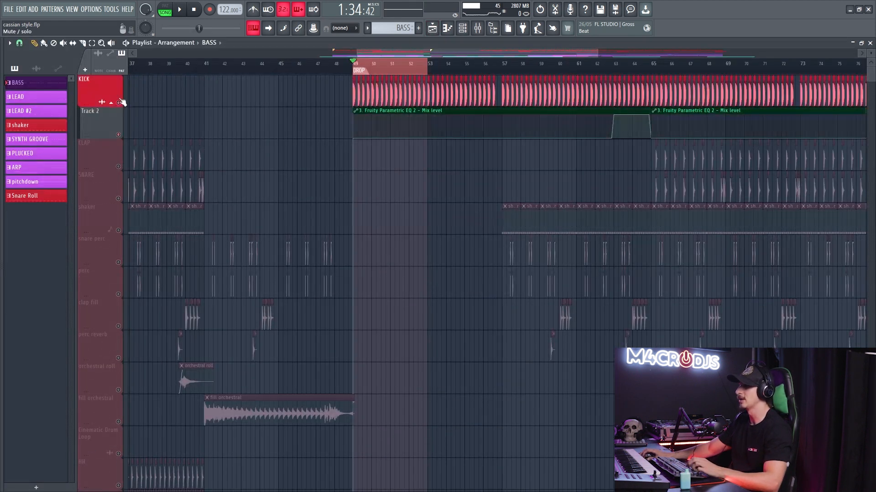
key(space)
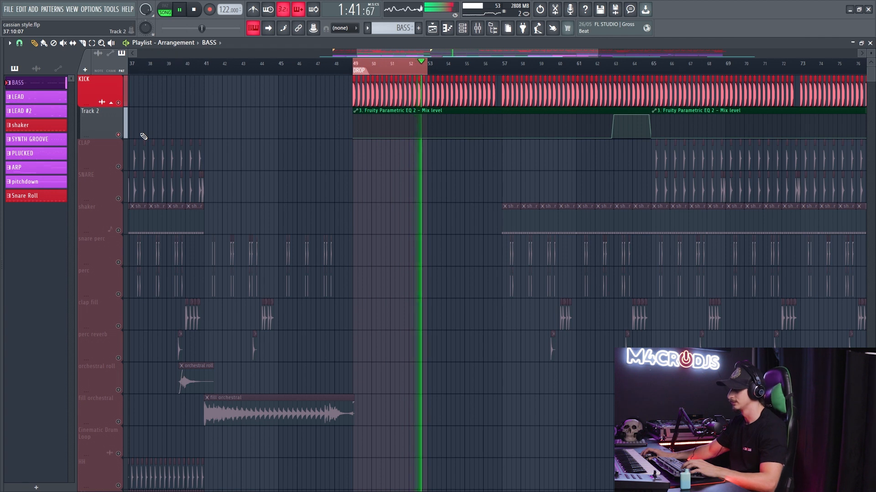
key(space)
- Unmute the LEAD 1 track in the Playlist, play it from the drop while checking the mixer levels, and stop playback
scroll(444, 200, down, 6)
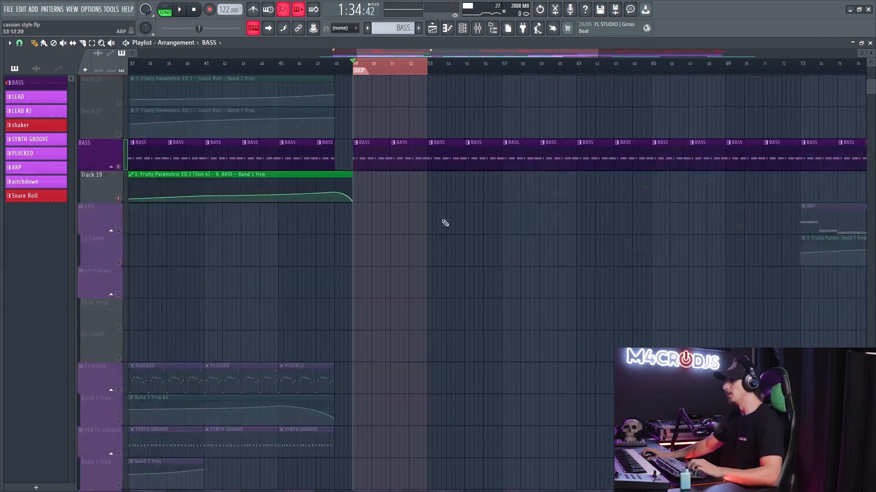
scroll(427, 224, down, 3)
scroll(396, 219, up, 2)
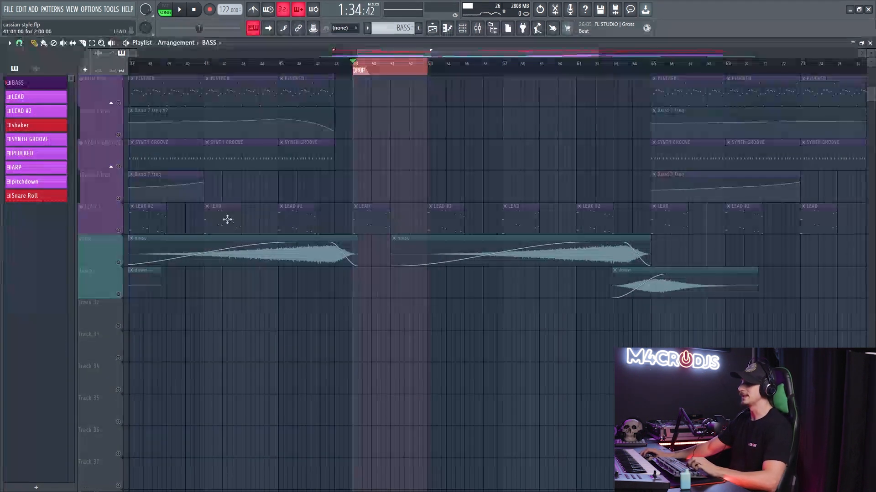
click(124, 233)
scroll(397, 221, up, 3)
key(space)
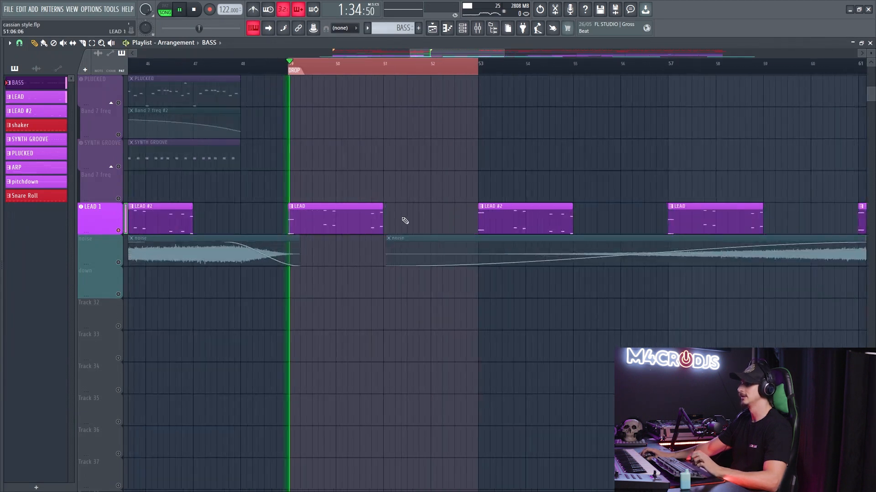
key(F9)
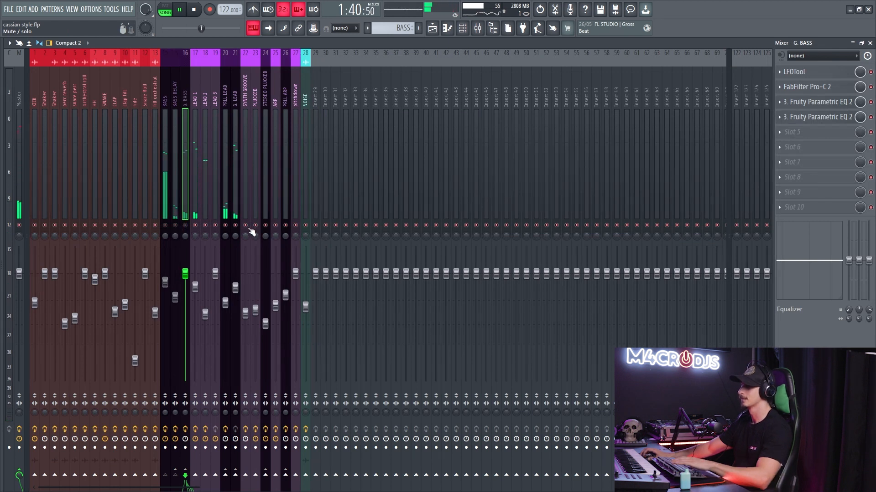
key(F9)
key(space)
- Open the LEAD pattern at the drop in the Piano roll, show the lead layers in the Channel rack, and start playback
double_click(304, 226)
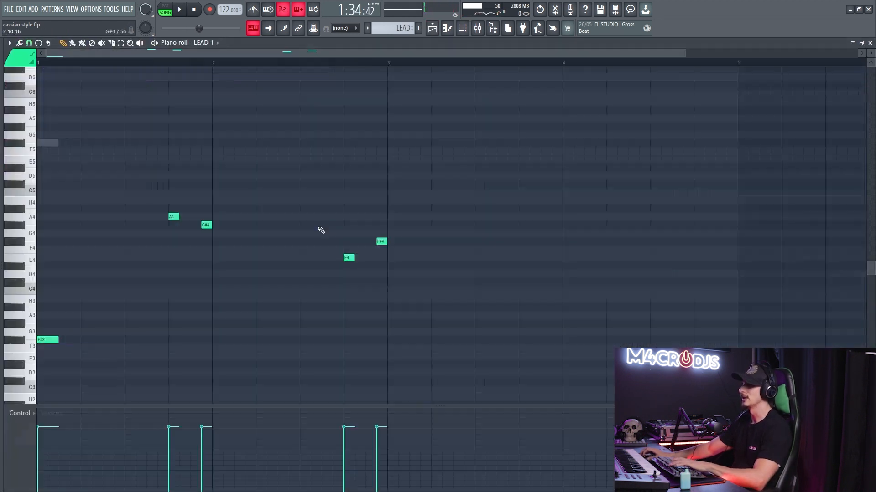
key(F6)
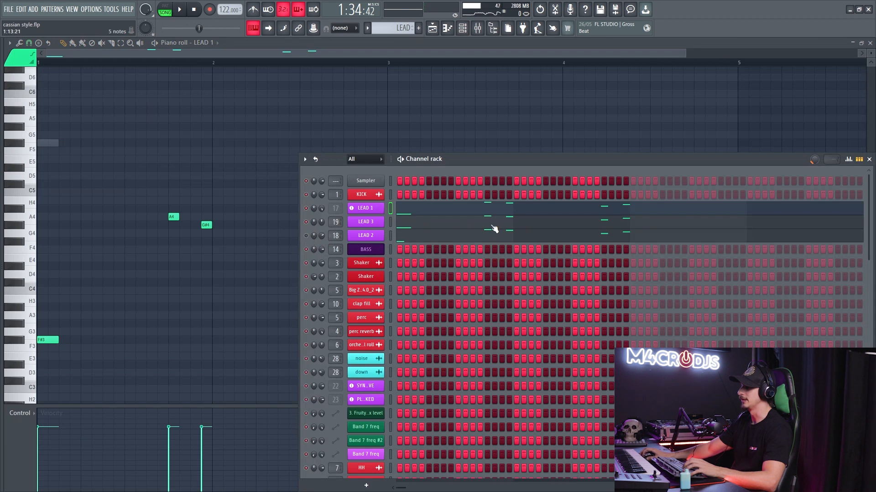
key(space)
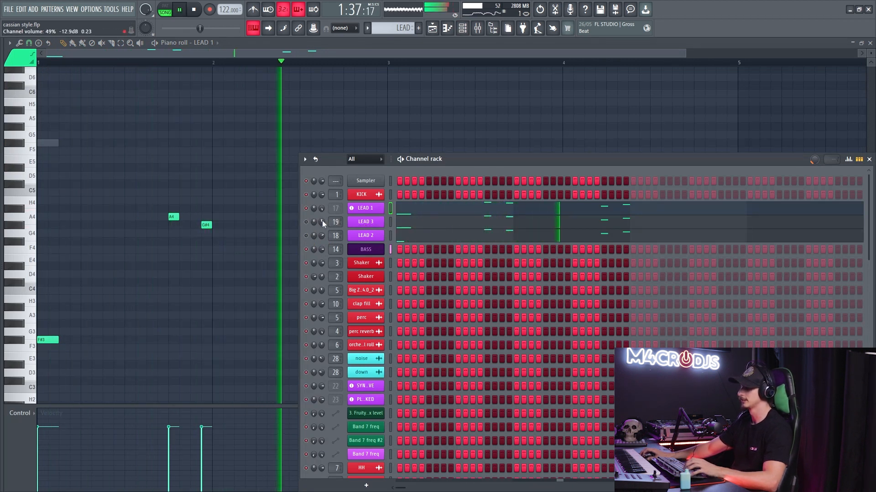
- Restart playback from the drop and examine the LEAD 3 notes in the Piano roll
key(space)
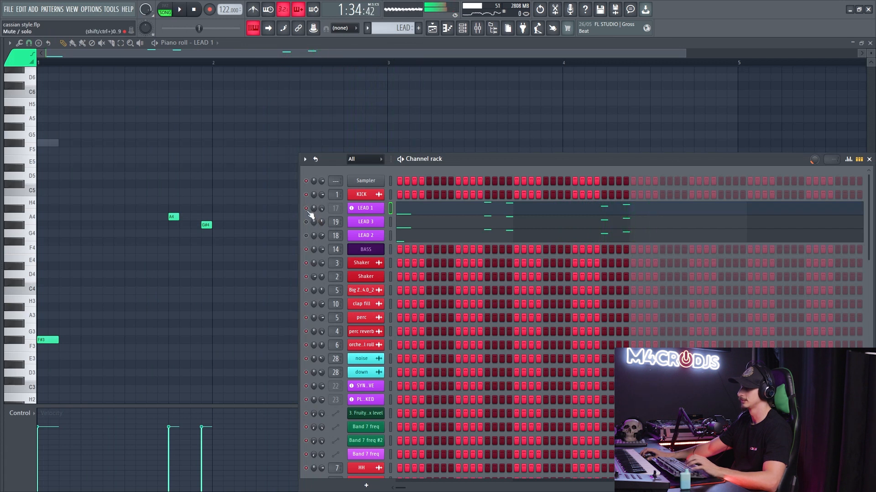
key(space)
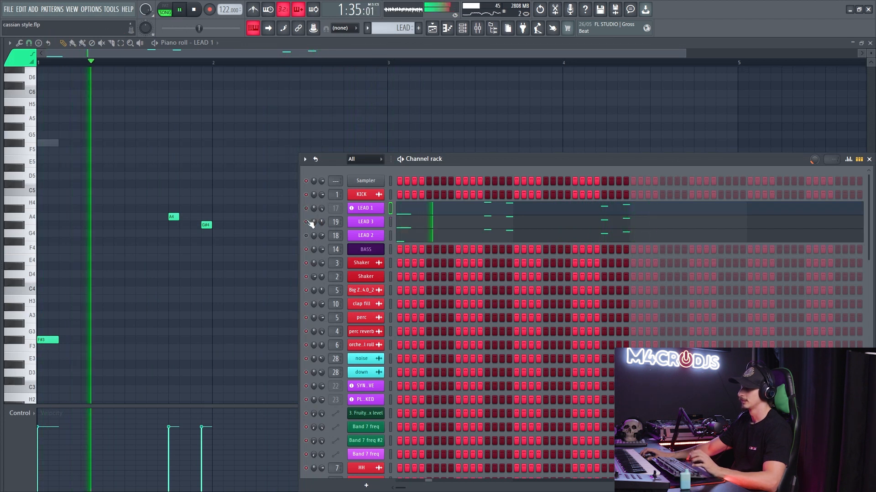
click(411, 222)
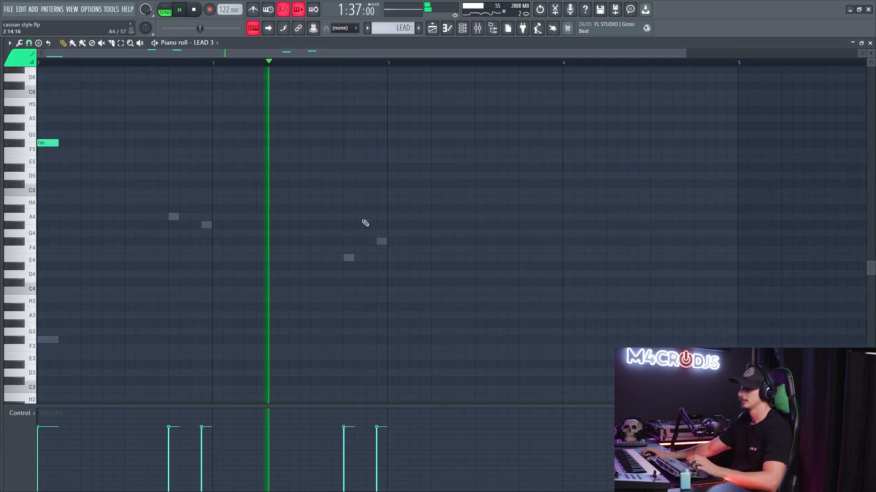
scroll(360, 217, up, 5)
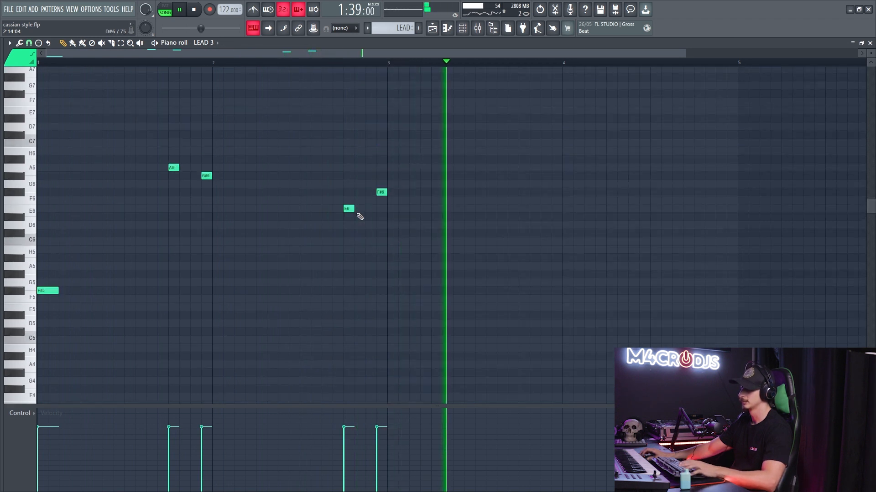
key(Escape)
- Restart the drop and examine the LEAD 2 notes in the Piano roll
key(space)
key(space)
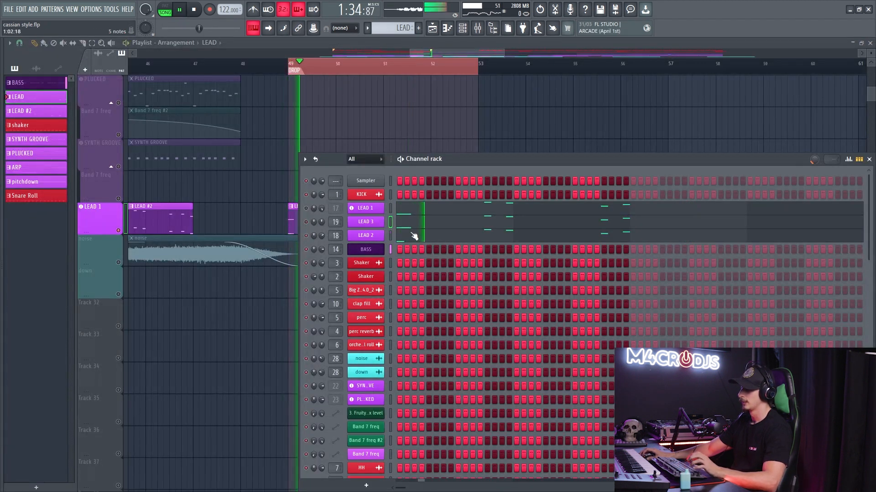
click(413, 236)
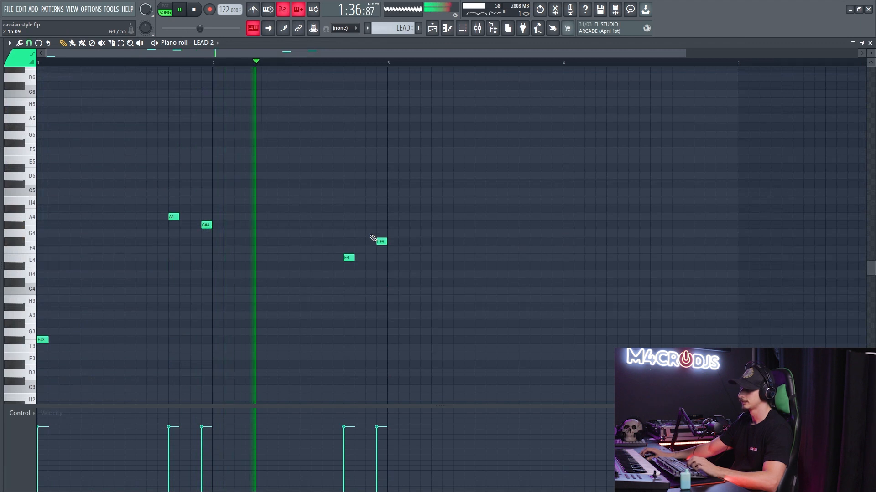
key(Escape)
- Play the layered leads from the drop again with the Channel rack in view, and stop playback
key(space)
key(space)
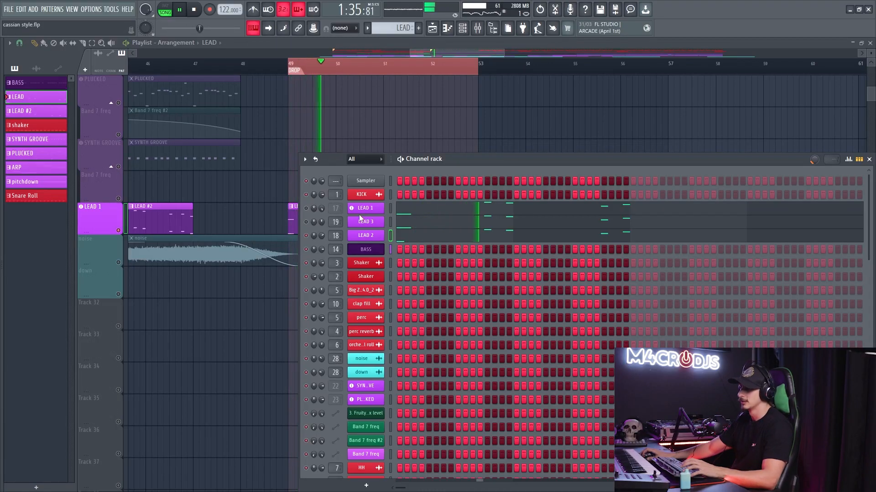
key(space)
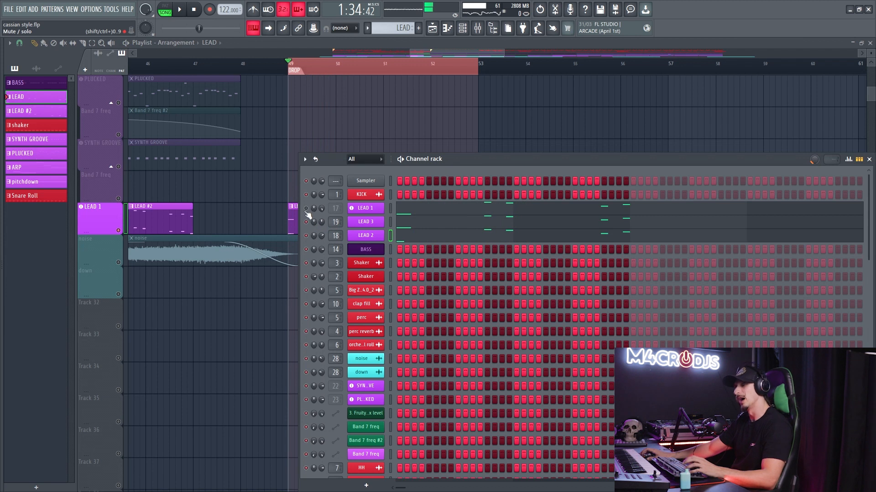
key(space)
key(space)
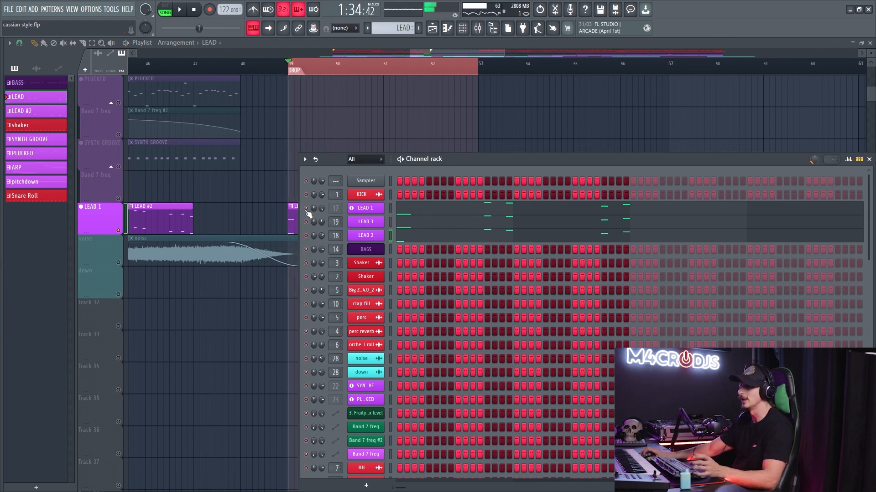
- Open the LEAD 1 Diva synth, review its LEAD REACT - CASSIAN preset and main synthesis page, and close it
click(365, 210)
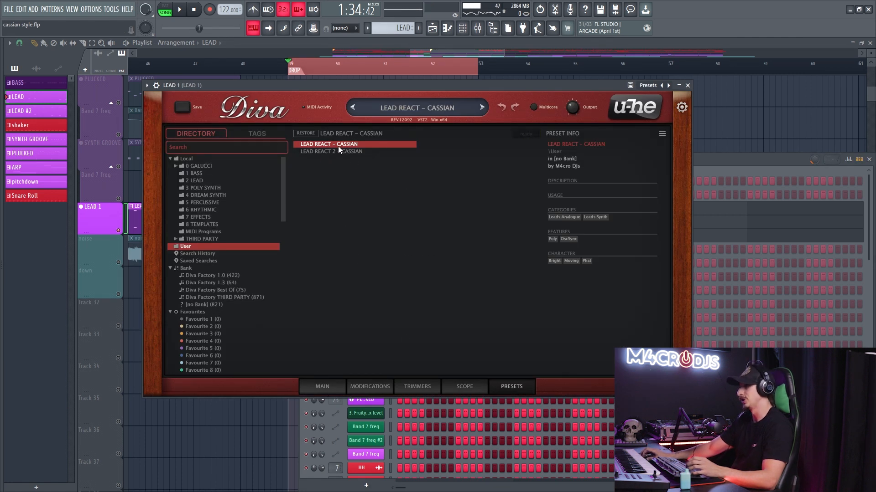
click(324, 386)
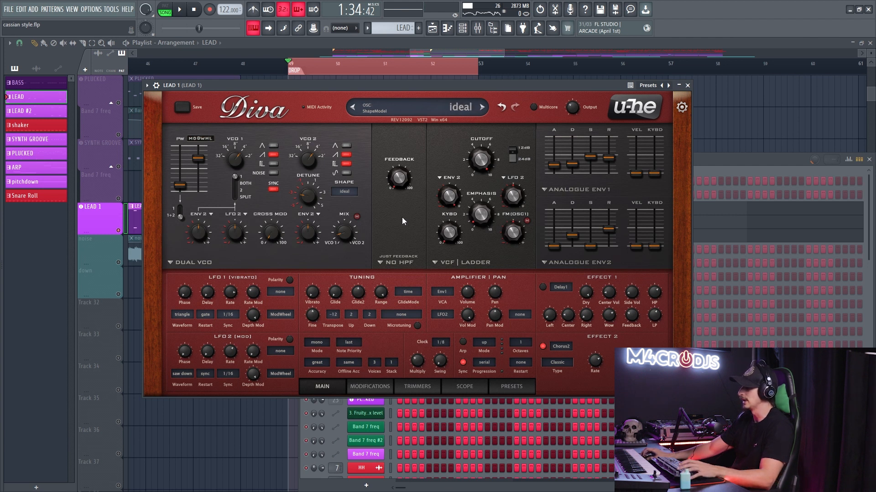
key(Escape)
- Open the LEAD 3 Serum synth, review its effects and oscillators, audition a note, and close it
click(373, 226)
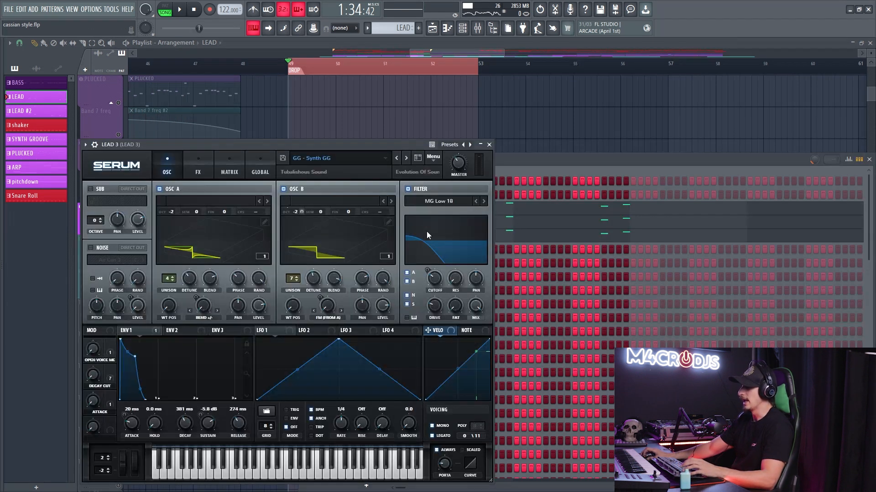
drag(315, 142, 441, 107)
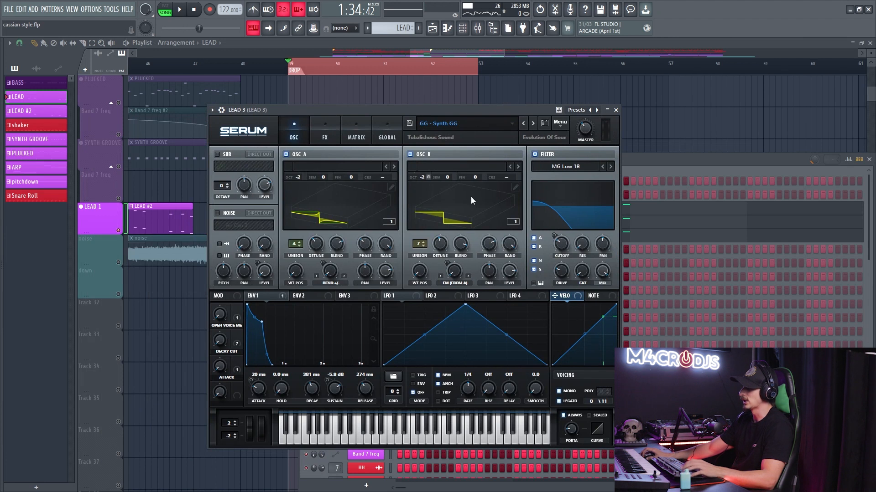
click(324, 132)
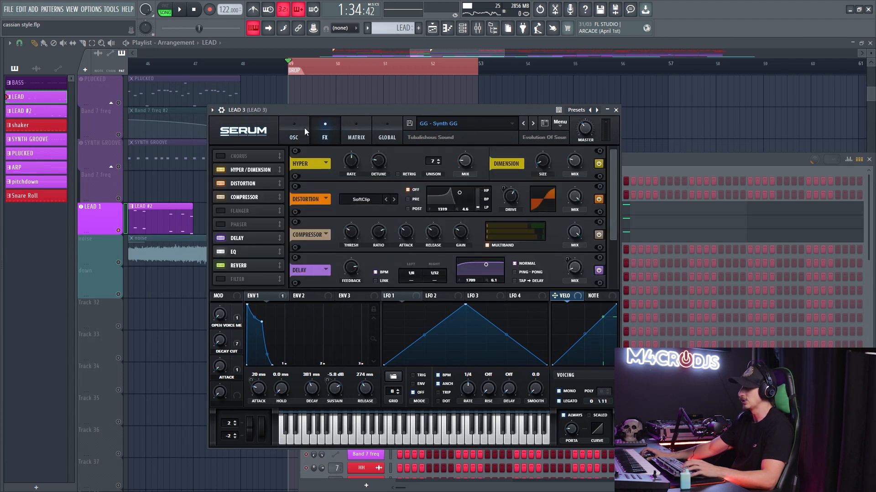
click(301, 133)
key(x)
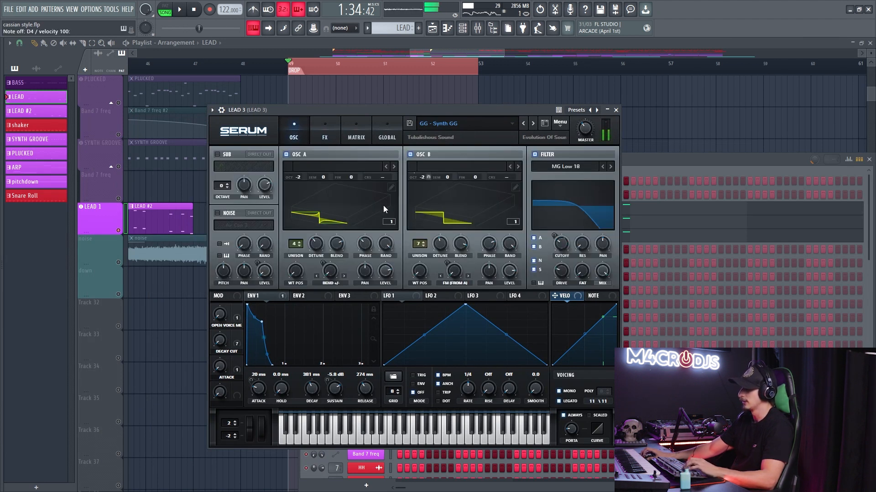
key(Escape)
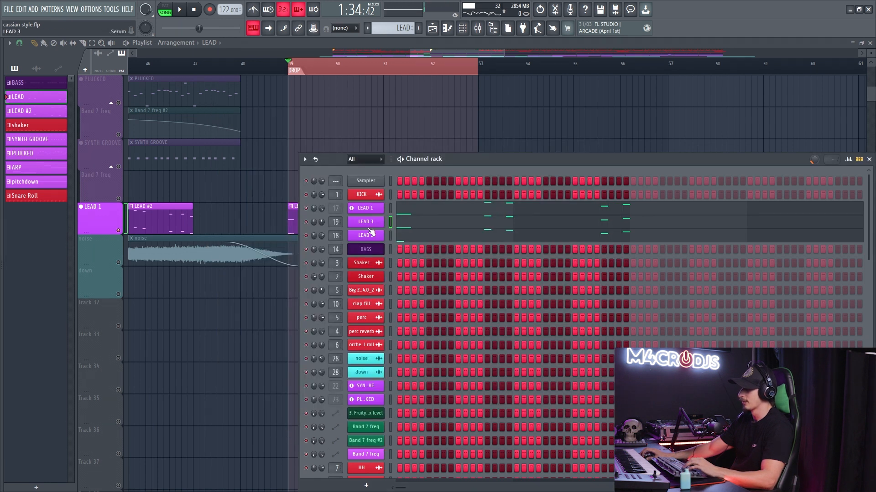
- Open the LEAD 2 Diva synth, review its LEAD REACT 2 - CASSIAN preset and main synthesis page, and close it
click(371, 237)
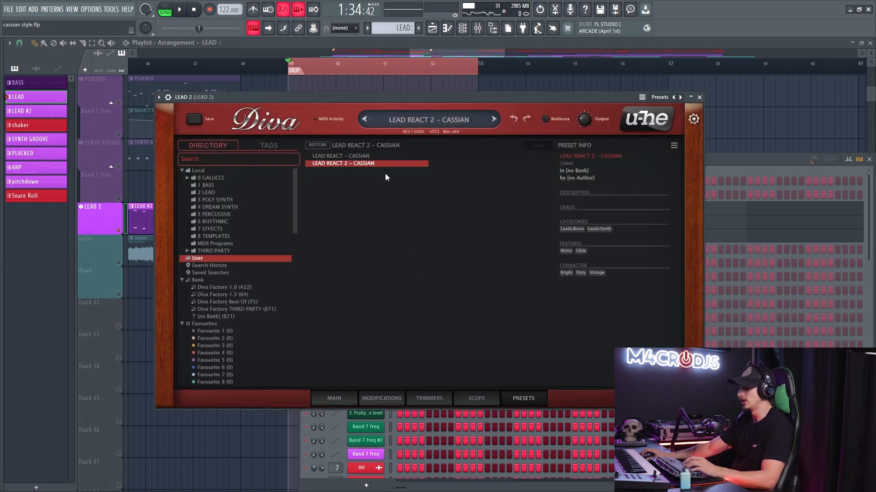
click(351, 401)
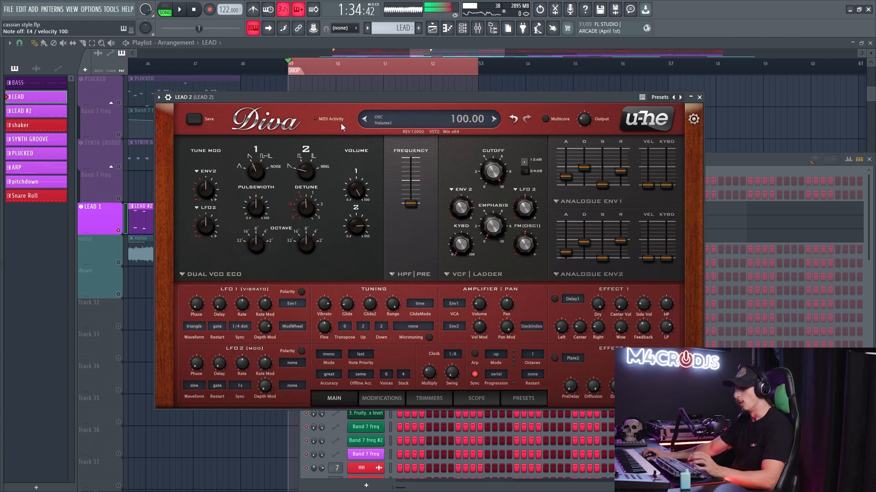
key(Escape)
- Inspect the lead tracks and the G. LEAD bus in the mixer, and select LEAD 1 to show its effects chain
key(F9)
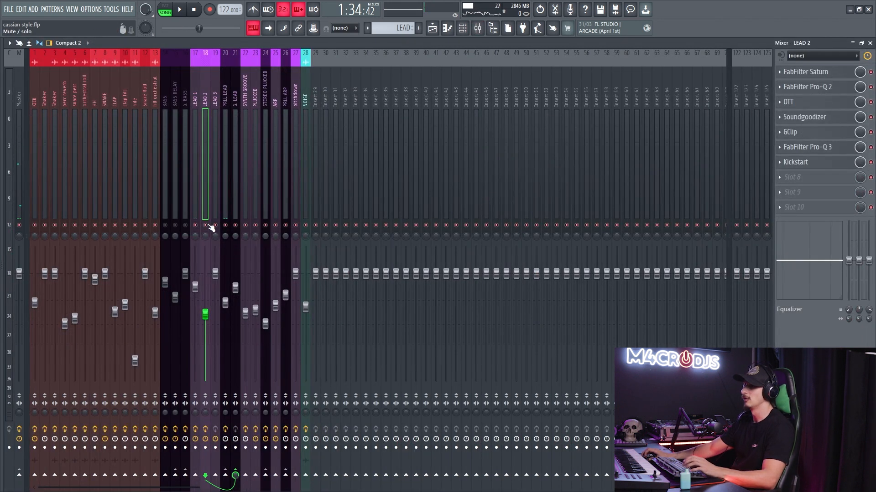
click(197, 203)
click(226, 225)
click(235, 206)
click(198, 192)
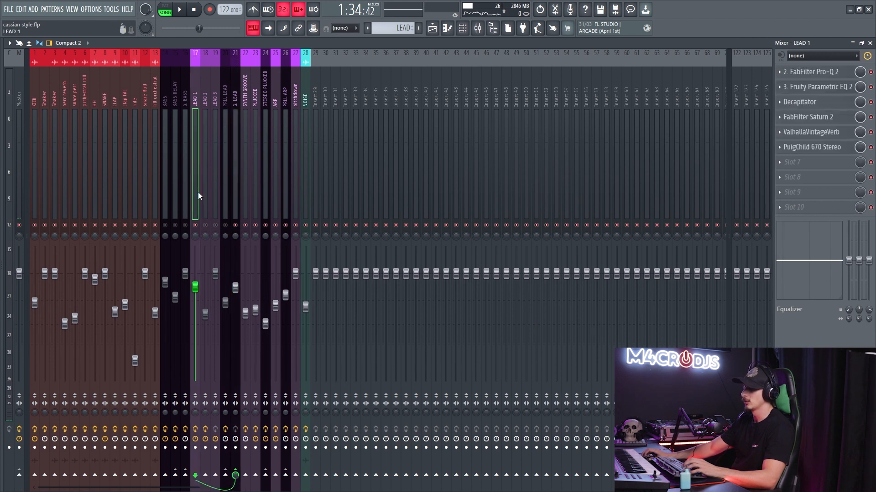
- Play the leads from the drop while checking the LEAD 1 and G. LEAD levels in the mixer, and stop playback
key(space)
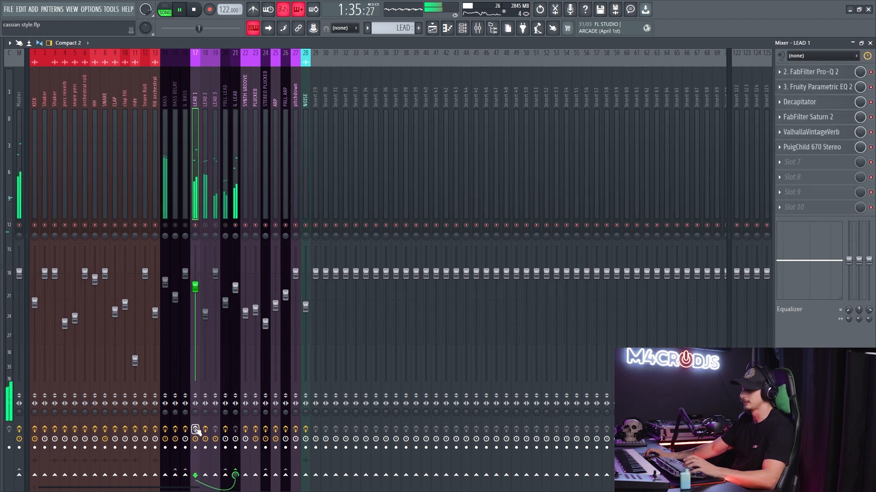
key(space)
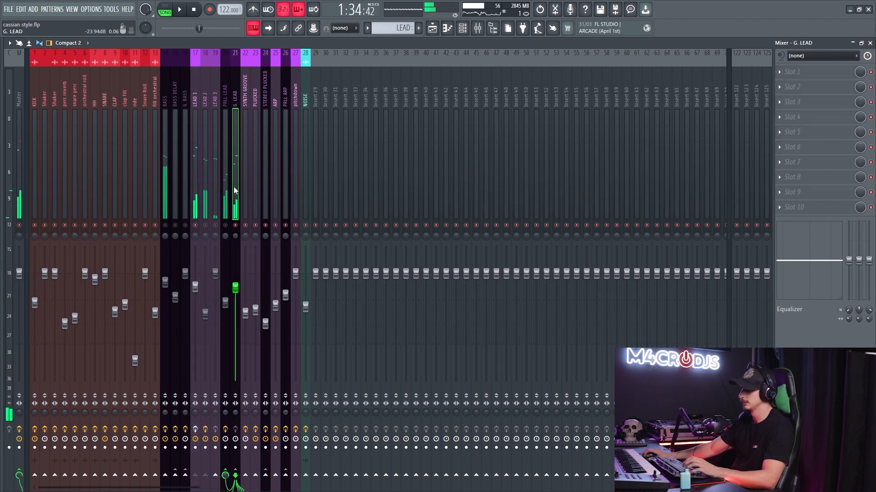
key(space)
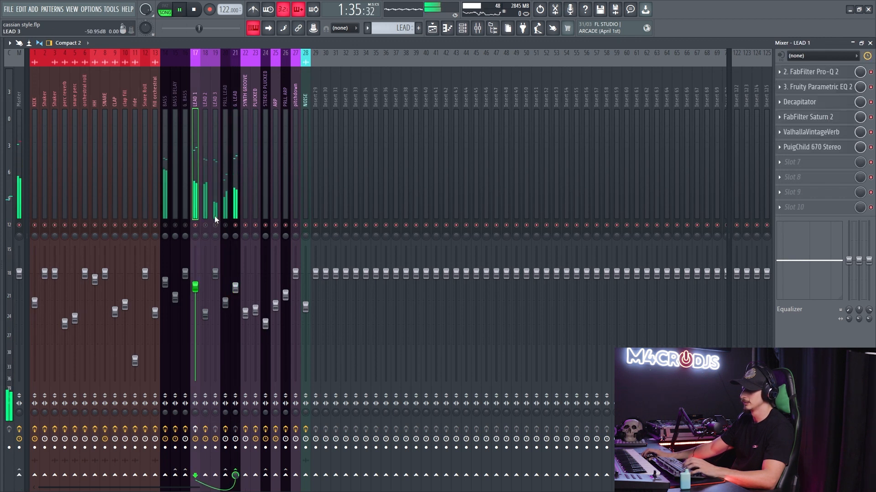
key(space)
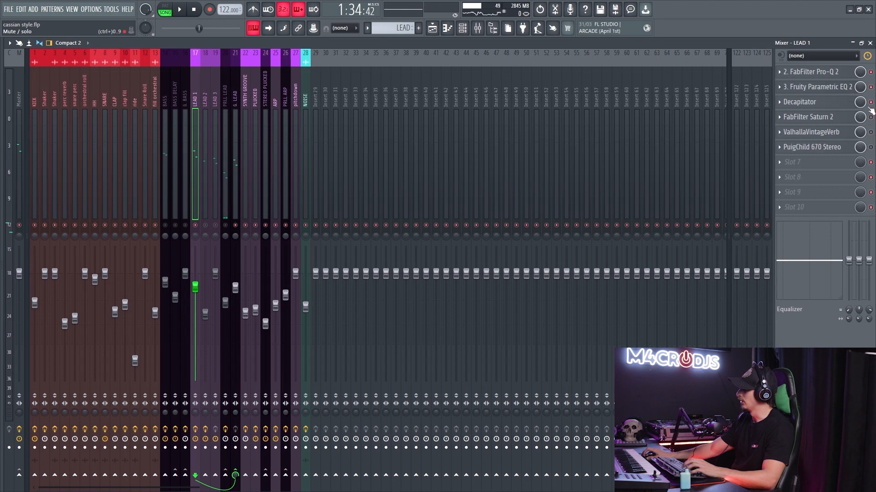
- Bypass the LEAD 1 effects chain and re-enable only its FabFilter Pro-Q 2 slot
click(840, 74)
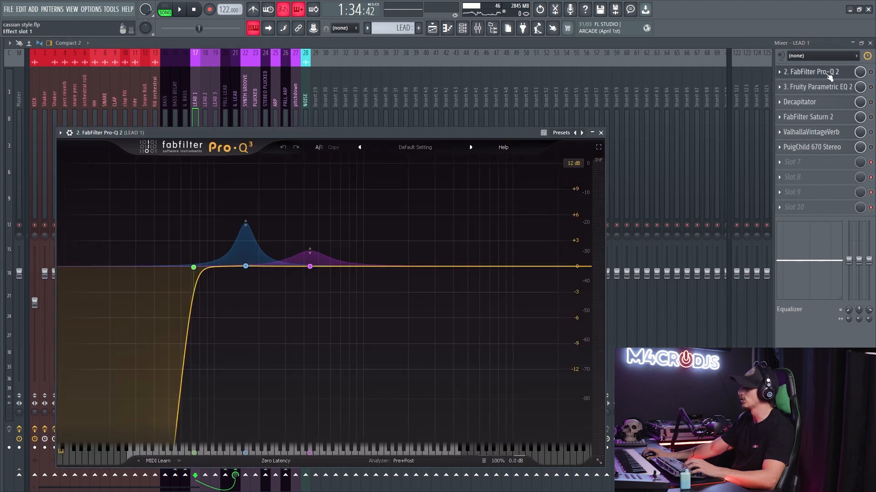
drag(197, 165, 349, 337)
click(871, 72)
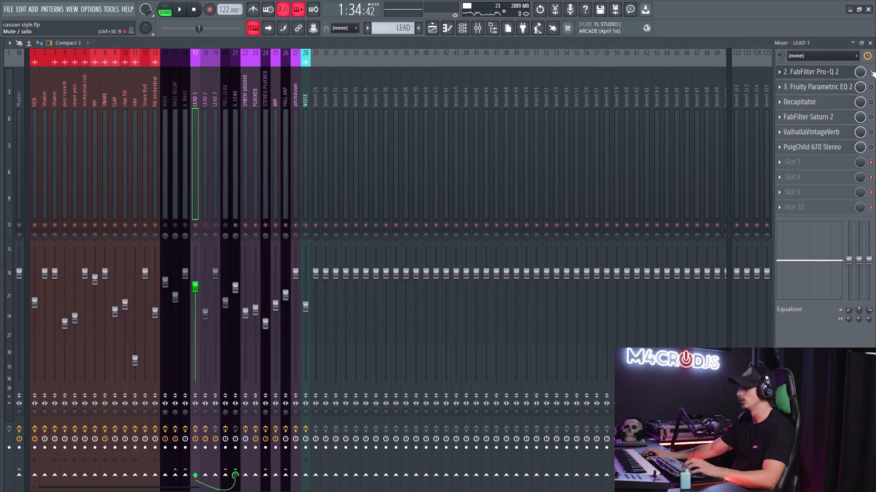
- Compare LEAD 1 with the two dynamic bell bands of its Pro-Q equalizer bypassed and enabled during playback
click(820, 74)
key(space)
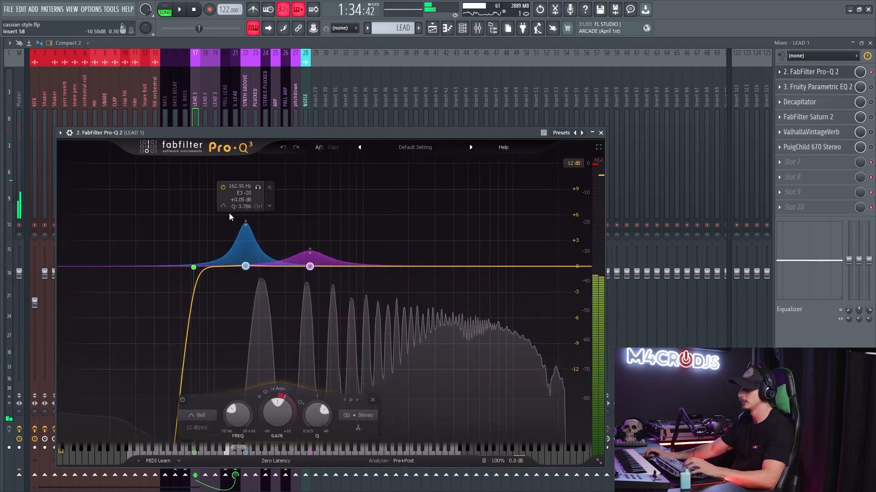
click(182, 400)
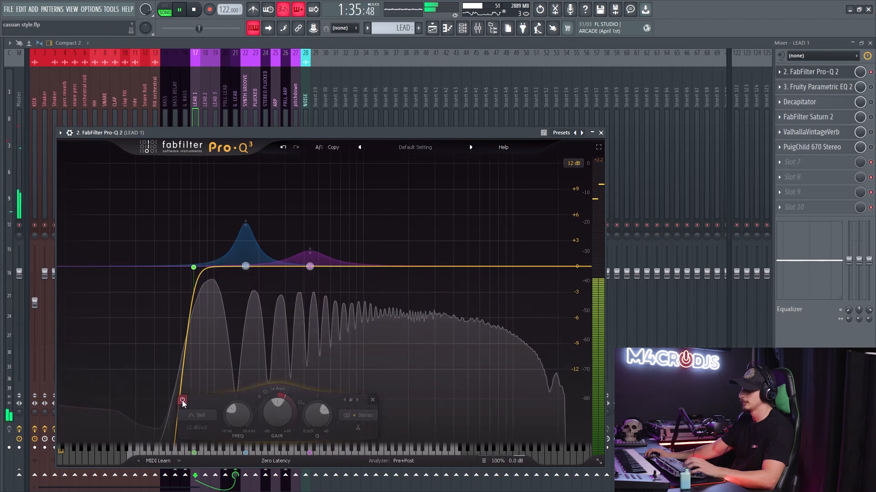
click(182, 400)
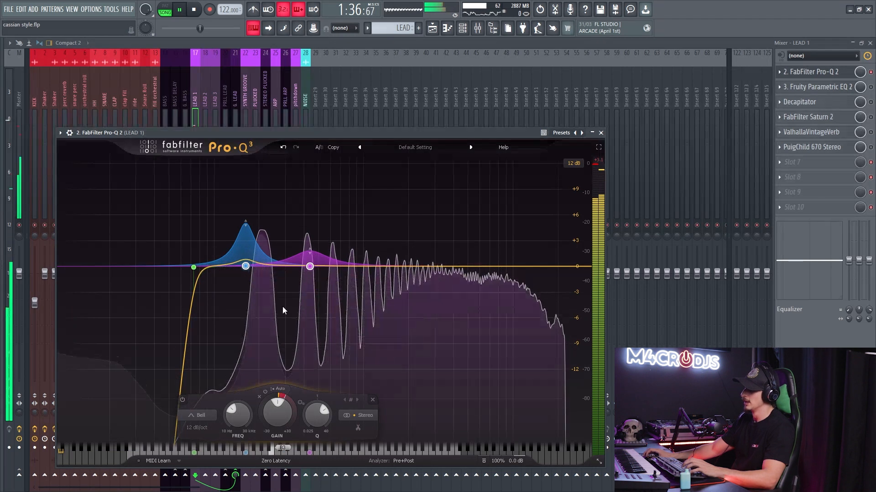
key(space)
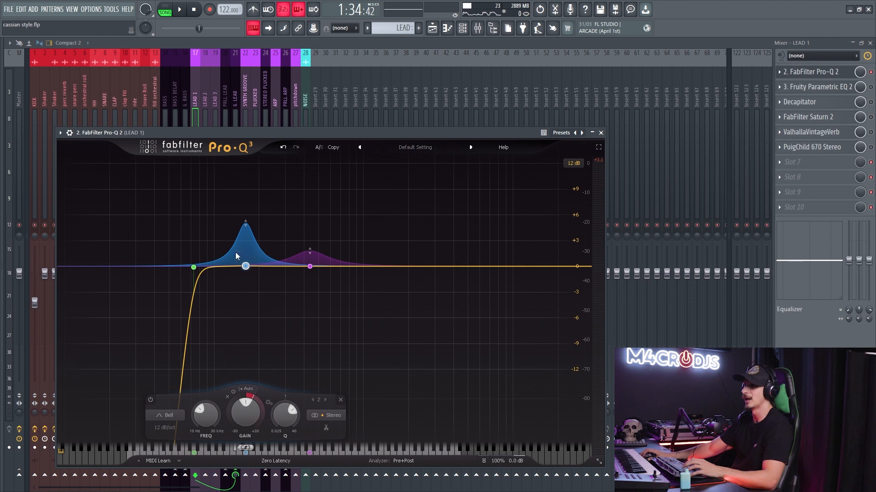
click(310, 267)
key(space)
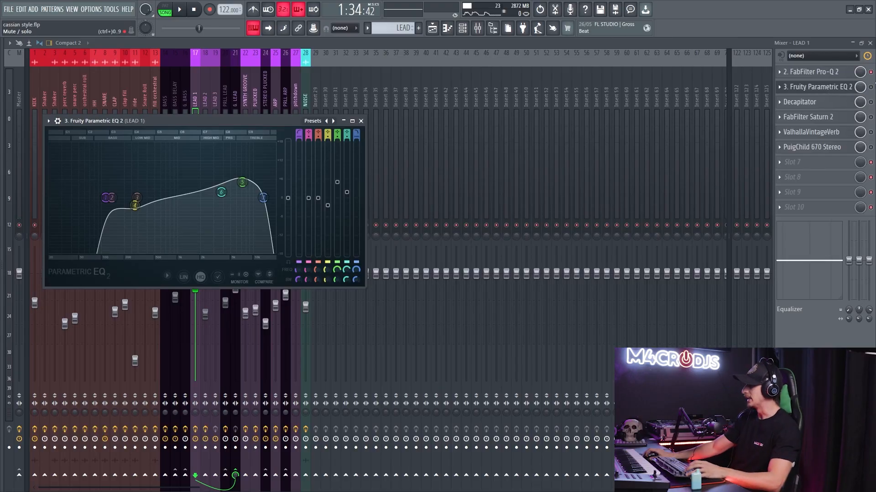
- Enable Fruity Parametric EQ 2 on the LEAD 1 track and close the equalizer windows
click(870, 87)
click(829, 75)
click(828, 87)
click(828, 87)
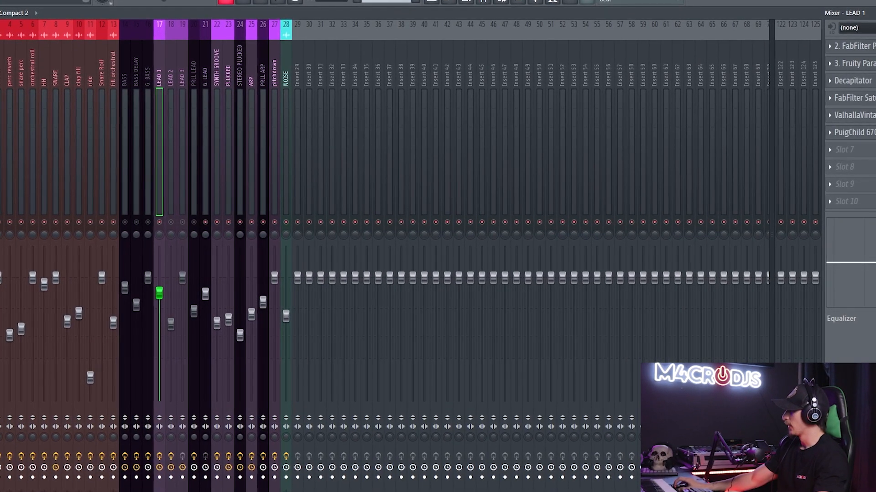
- Open Decapitator on the LEAD 1 track and switch its saturation style to A during playback
click(850, 80)
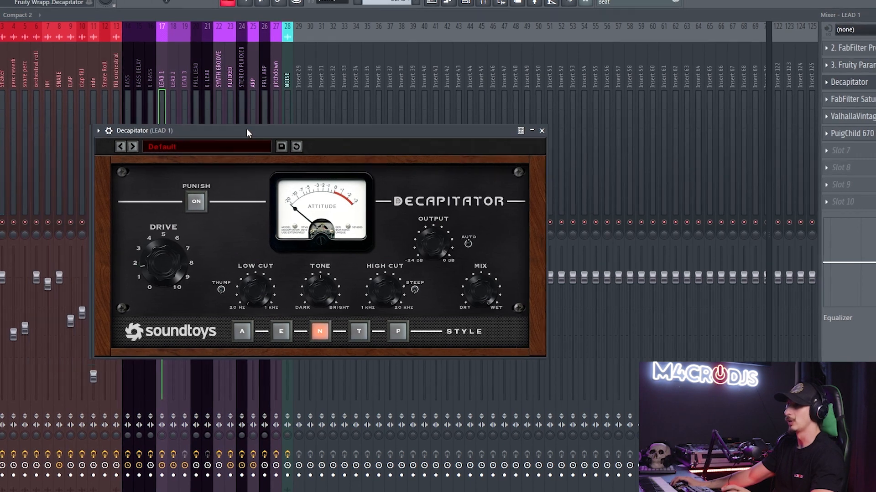
drag(247, 133, 304, 109)
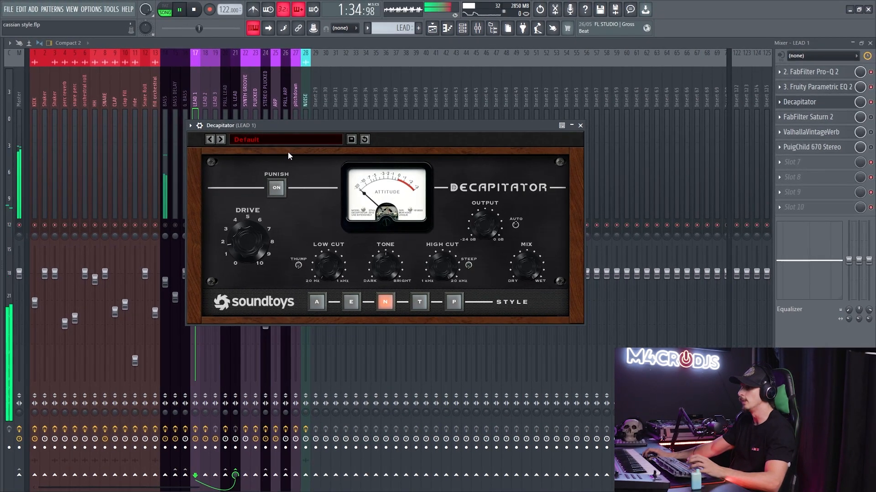
click(312, 302)
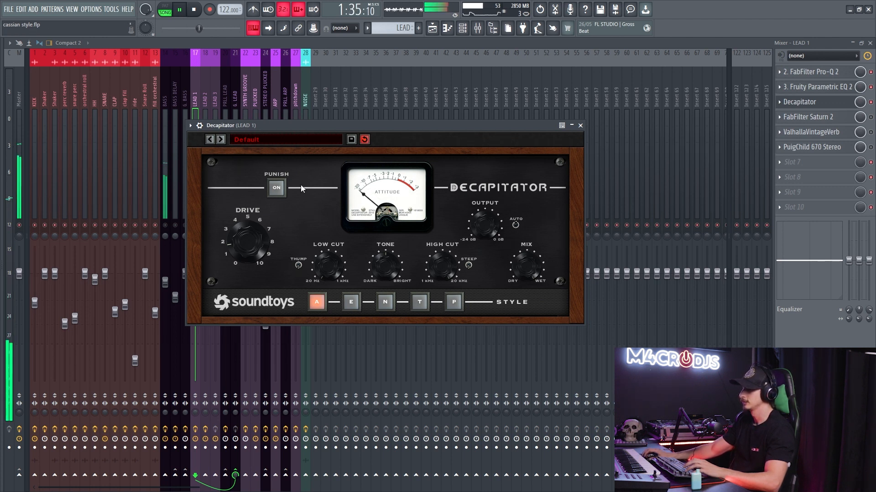
- Audition Decapitator's E saturation style, switch to style N, and close the plugin
click(351, 301)
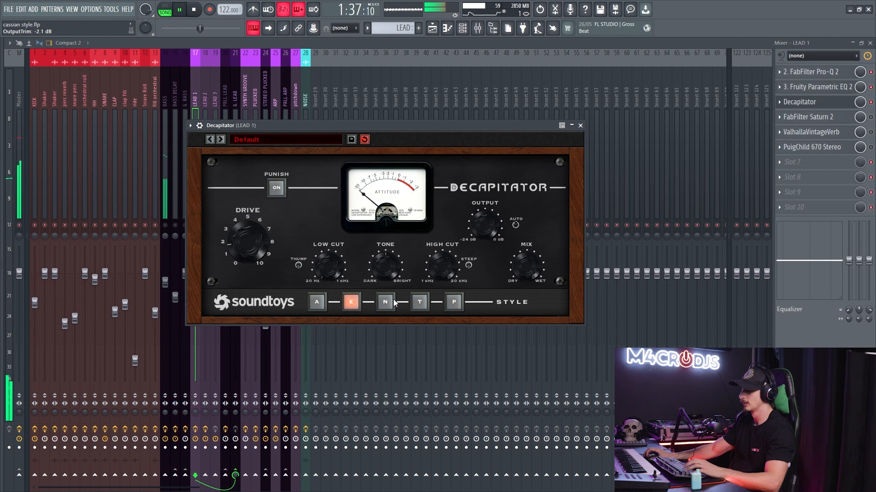
click(391, 303)
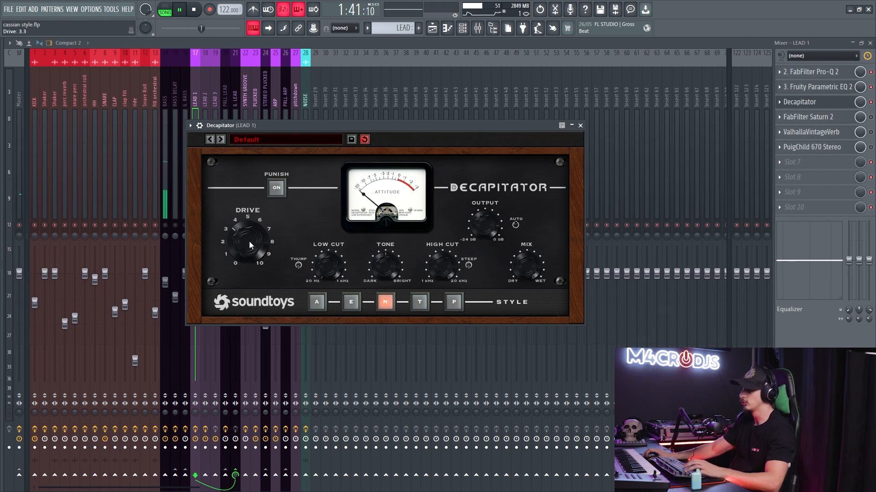
click(580, 126)
key(space)
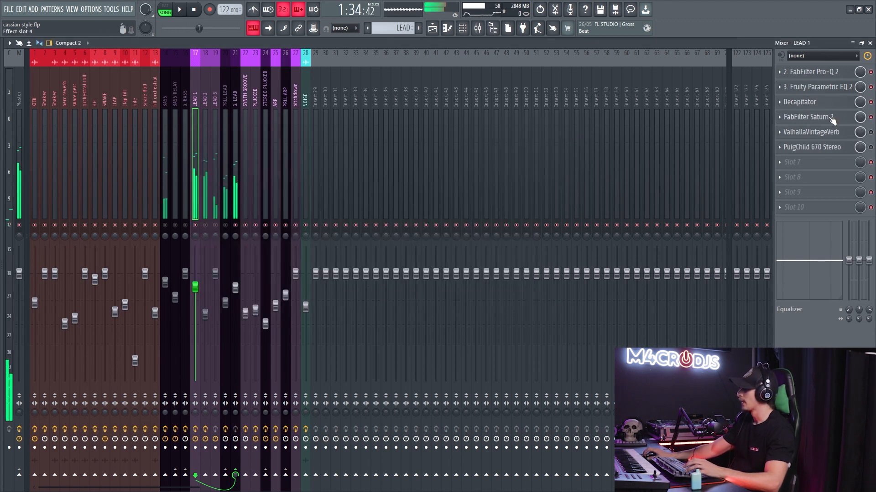
- Enable FabFilter Saturn 2 on LEAD 1, review its high band and output gain, and play the lead through it
click(808, 117)
drag(426, 166, 589, 264)
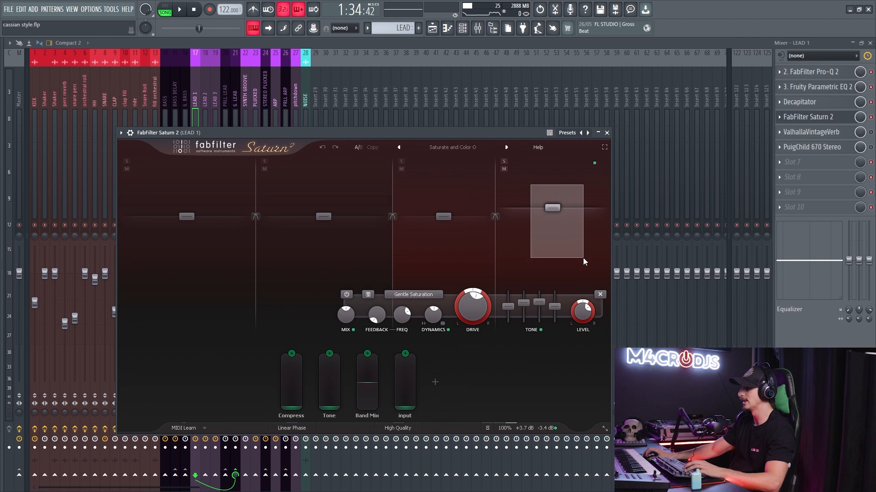
mouse_move(540, 428)
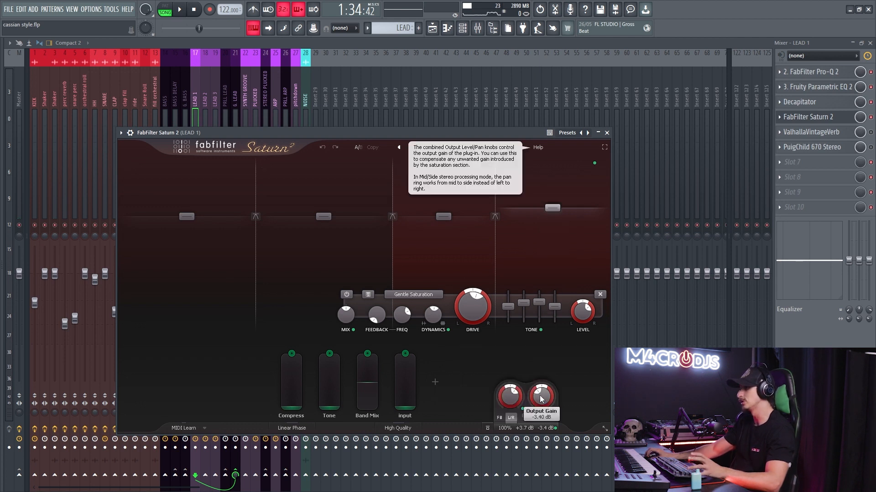
click(810, 117)
key(space)
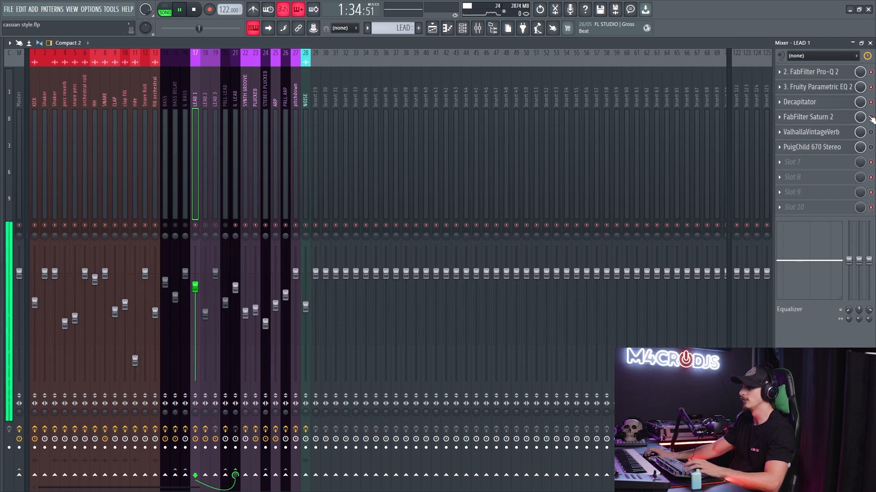
key(space)
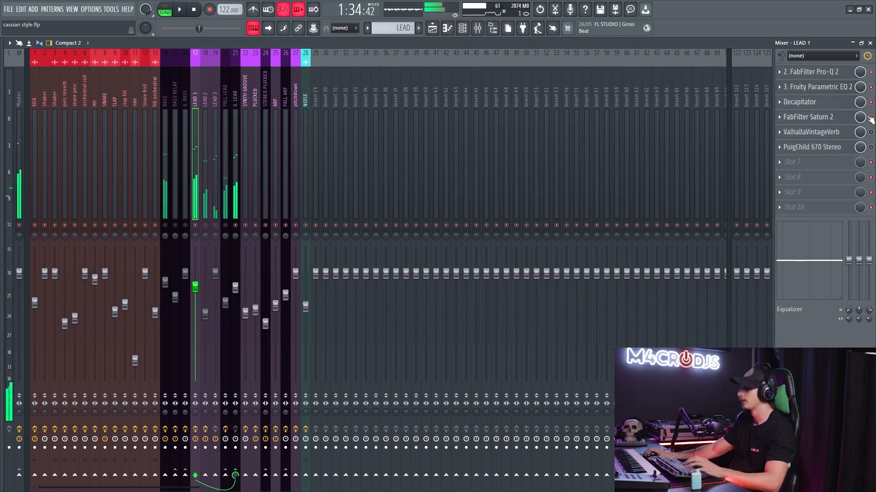
- Lower Saturn 2's output gain to -5.8 dB and compare LEAD 1 with the plugin bypassed and enabled
click(807, 117)
mouse_move(544, 408)
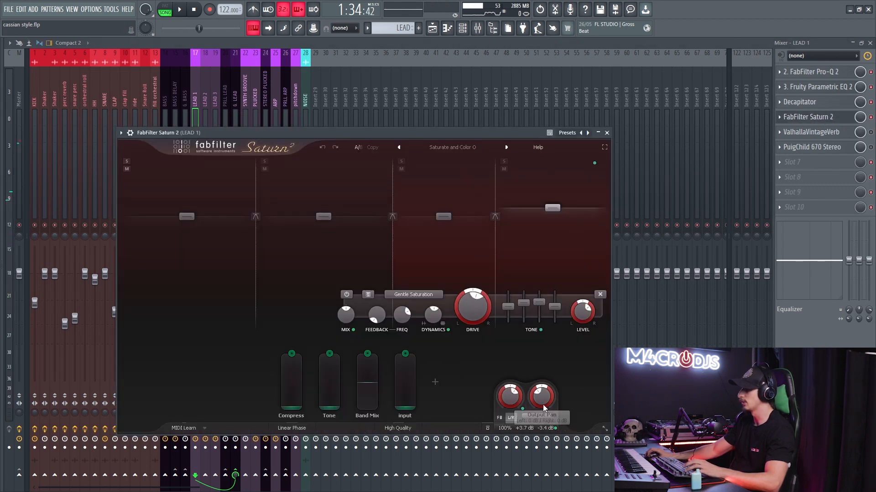
click(848, 120)
key(space)
key(space)
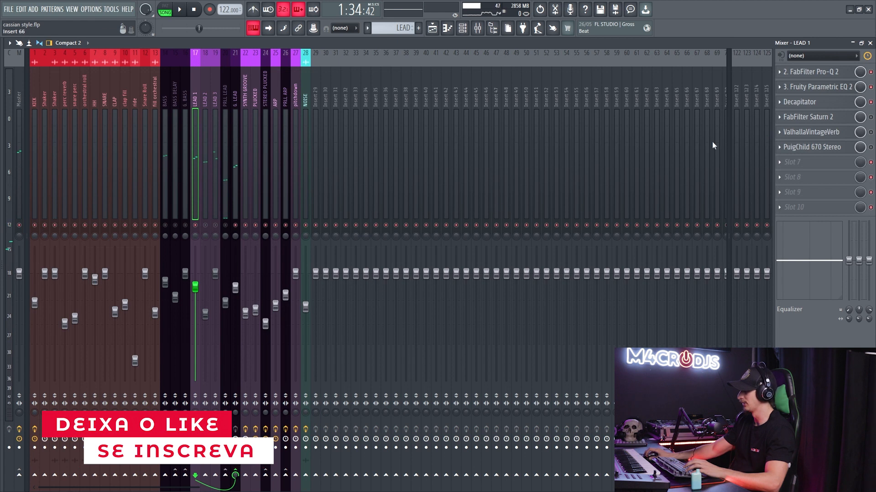
key(space)
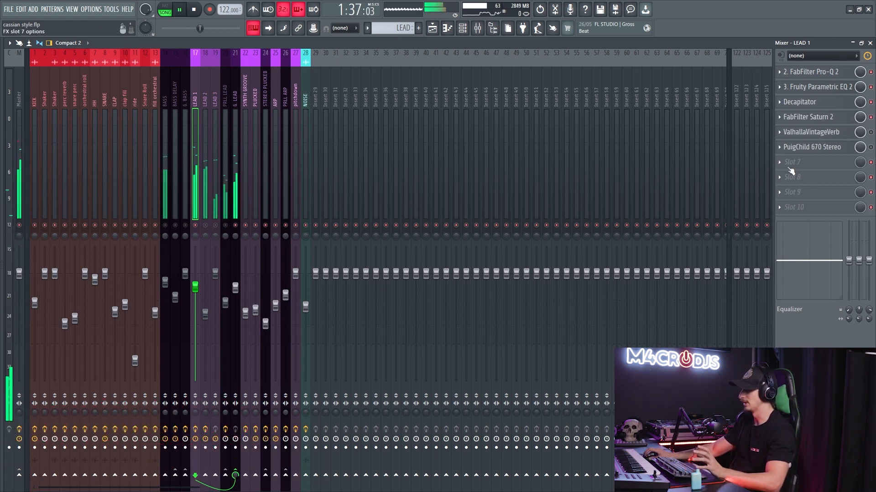
- Enable ValhallaVintageVerb on LEAD 1, review its CathedralMediumHall preset during playback, and close the plugin
click(811, 131)
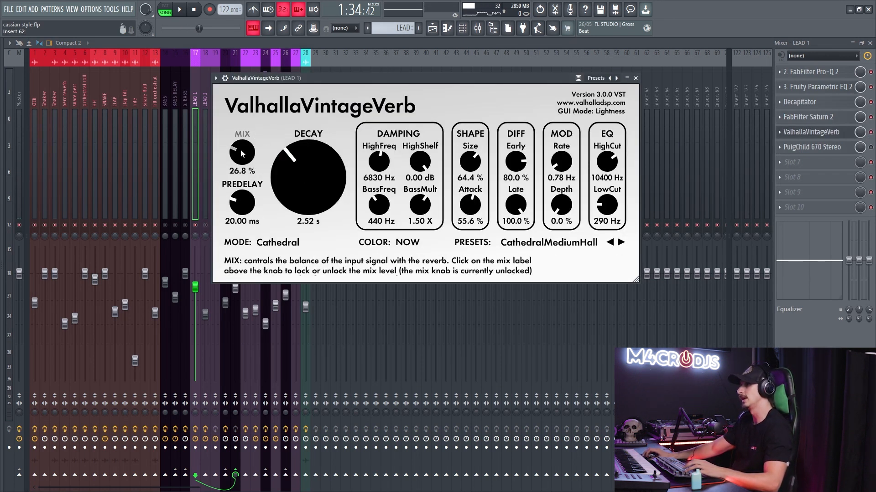
key(space)
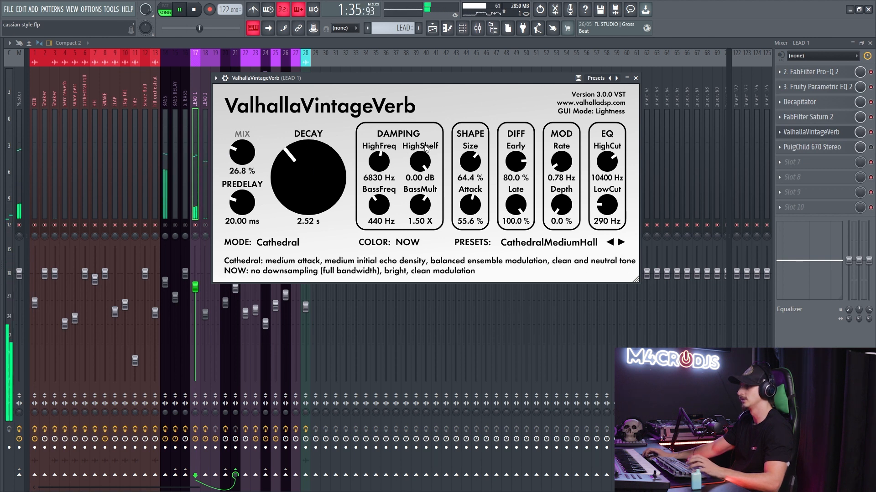
click(814, 135)
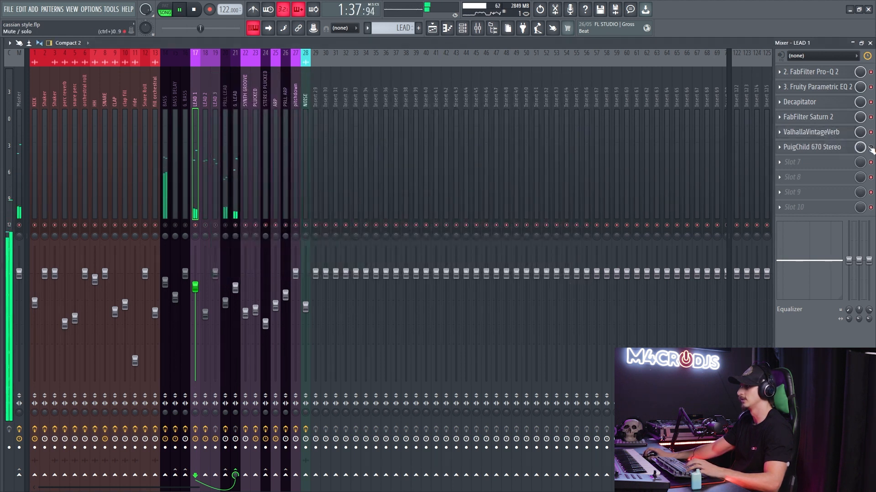
- Enable PuigChild 670 Stereo on LEAD 1, inspect its settings, and compare playback with it bypassed and enabled
click(822, 151)
click(822, 151)
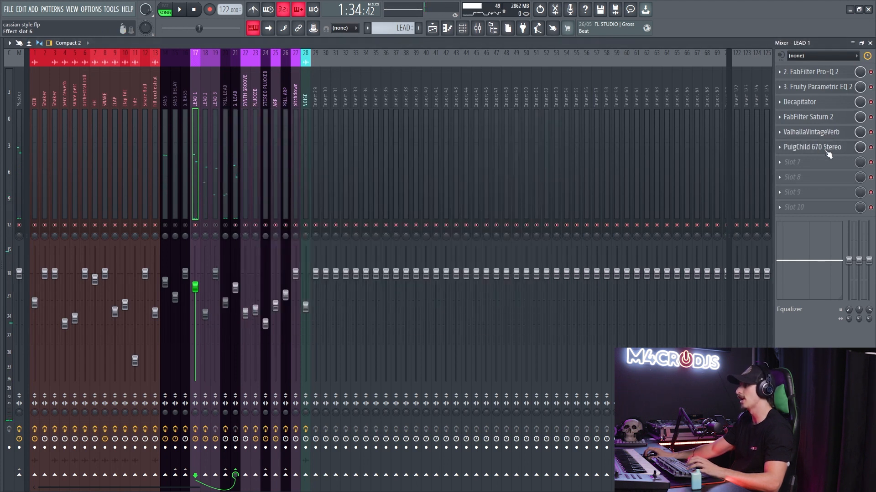
click(828, 154)
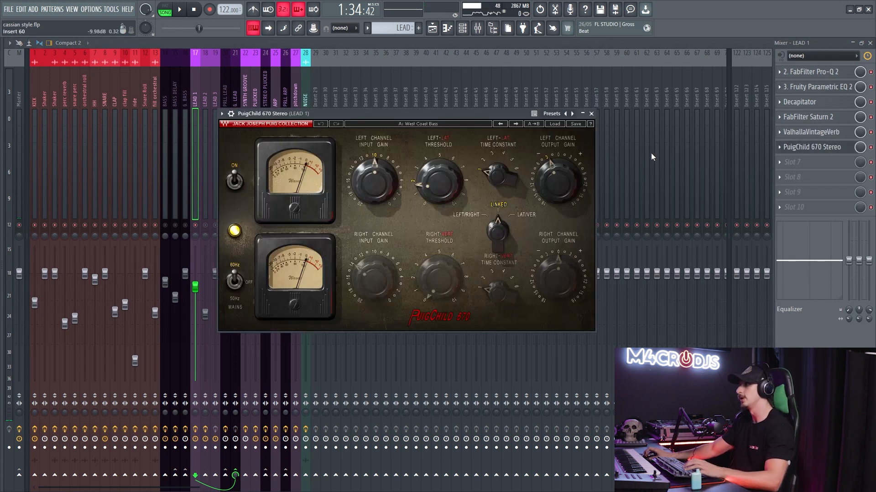
click(808, 153)
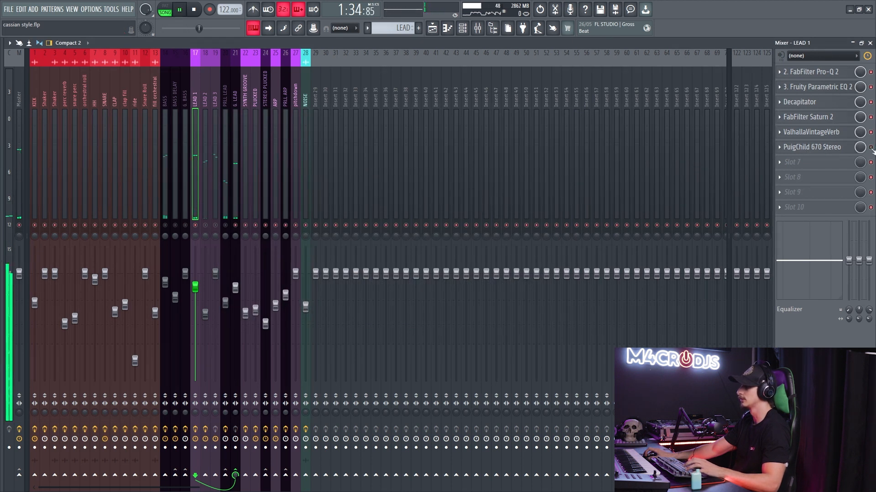
key(space)
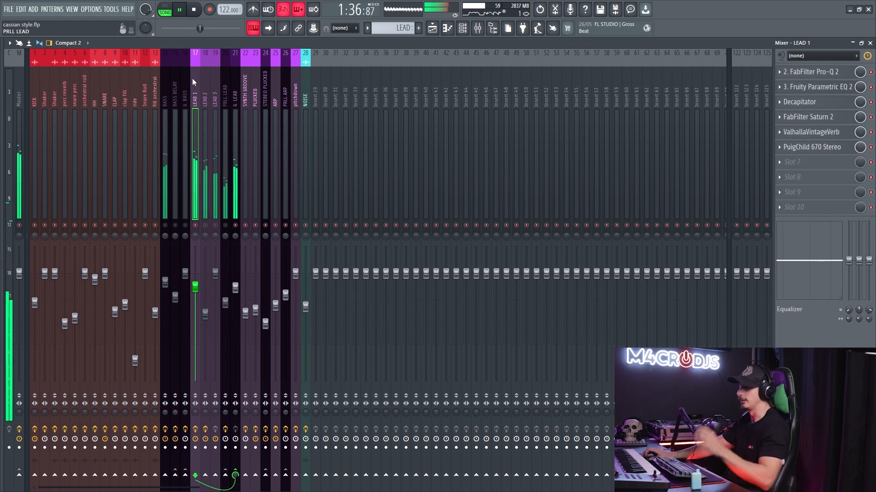
key(space)
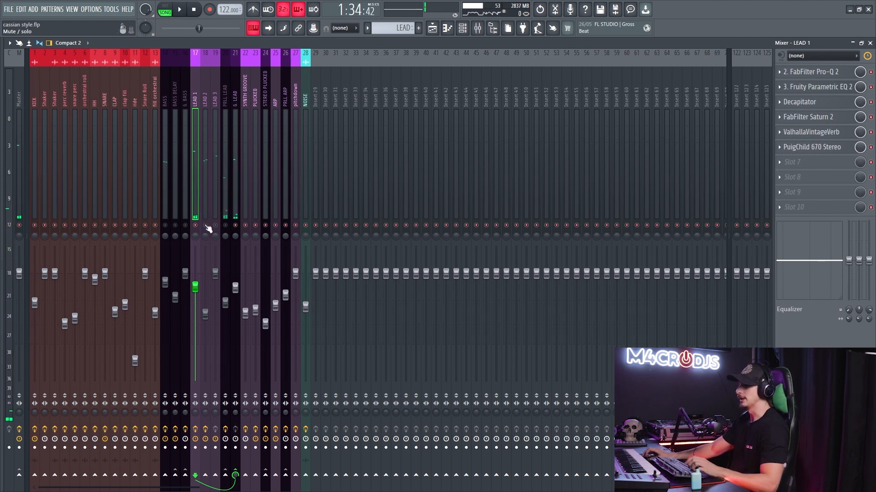
- Select the LEAD 2 track and examine the Warm Tape bands of its FabFilter Saturn
click(203, 213)
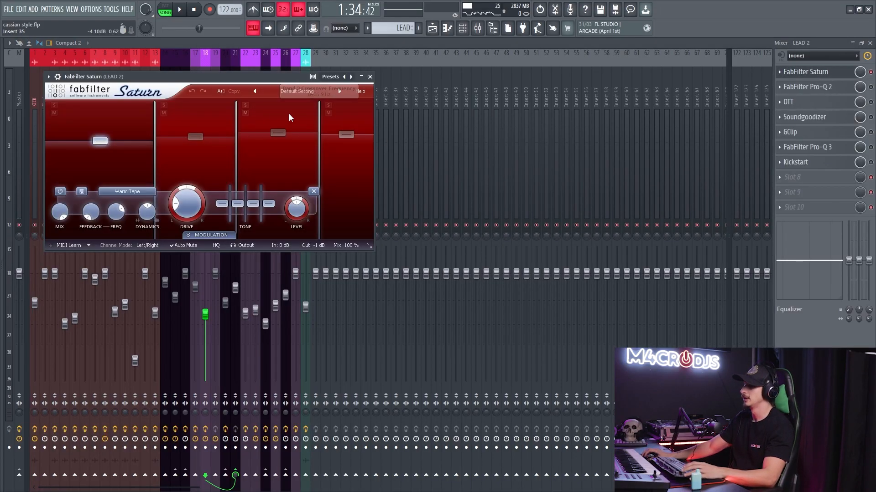
click(279, 139)
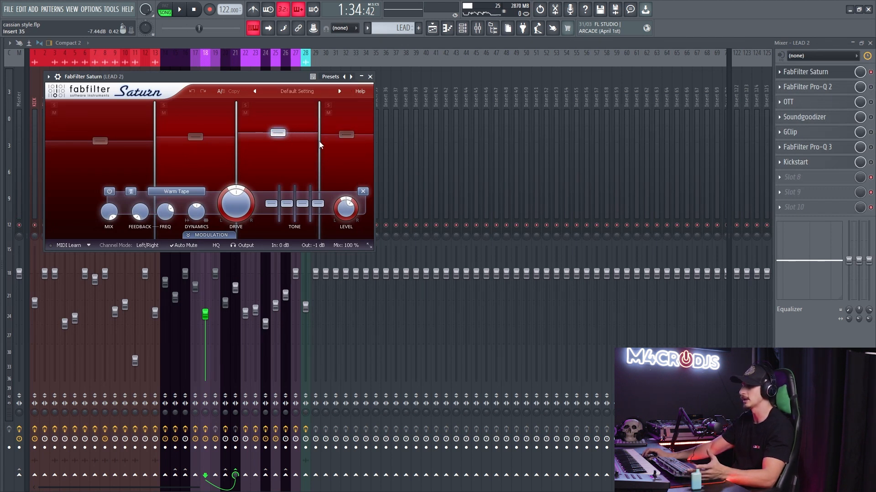
click(822, 73)
- Enable FabFilter Pro-Q 2 on LEAD 2, examine its equalizer bands, and compare playback with it bypassed and enabled
click(808, 87)
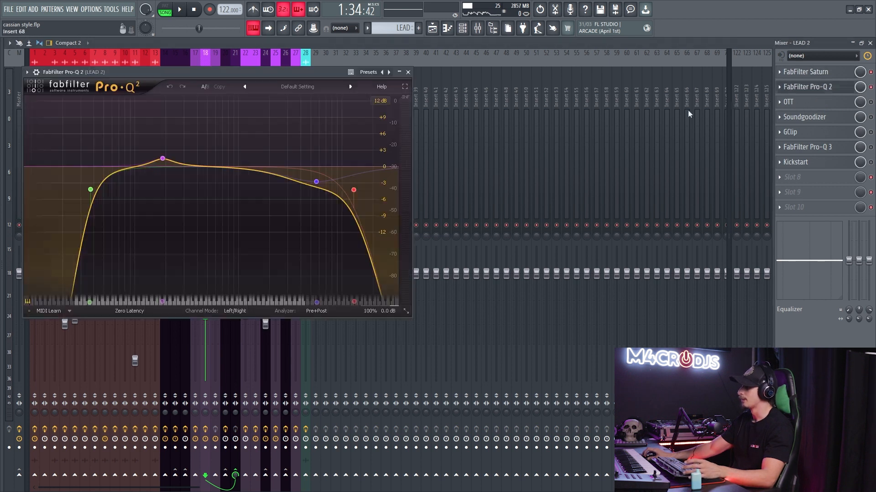
drag(118, 124, 405, 255)
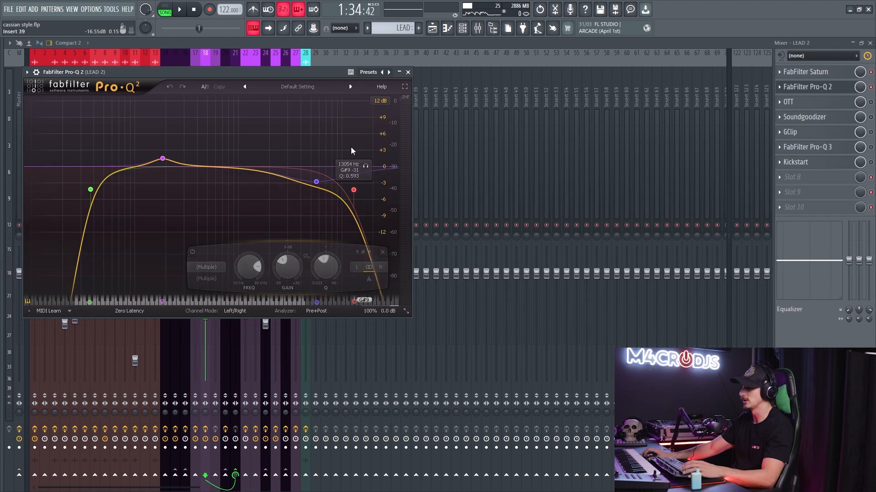
click(354, 190)
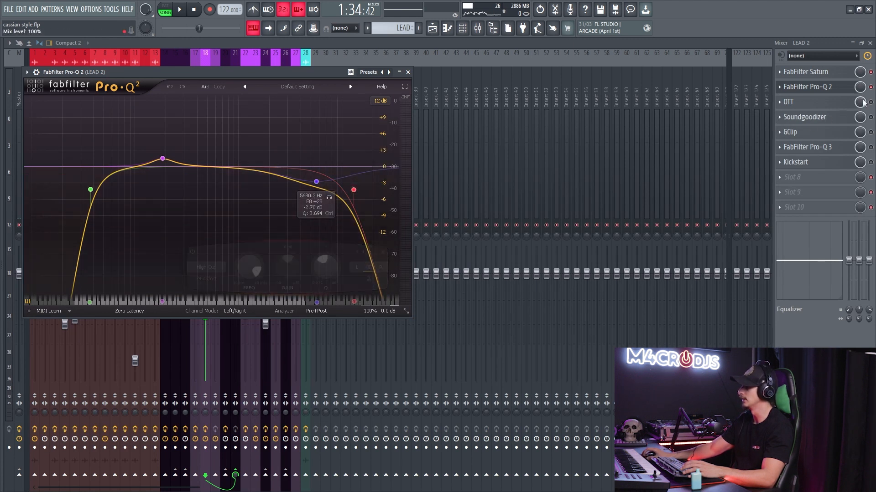
key(space)
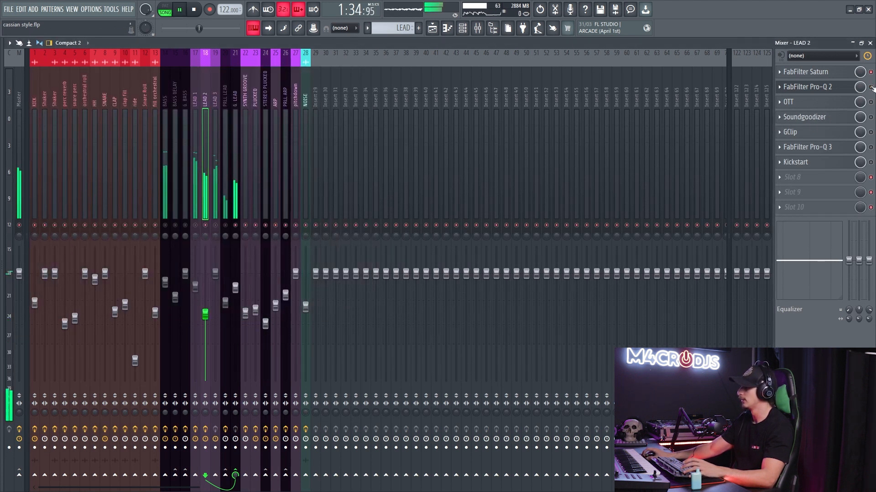
key(space)
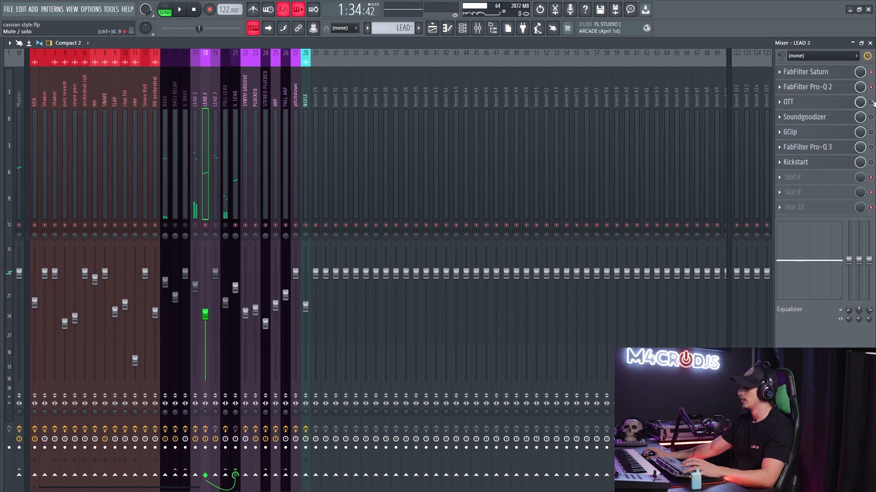
- Enable OTT on LEAD 2, review its compression settings during playback, and compare the lead with it bypassed and enabled
click(821, 104)
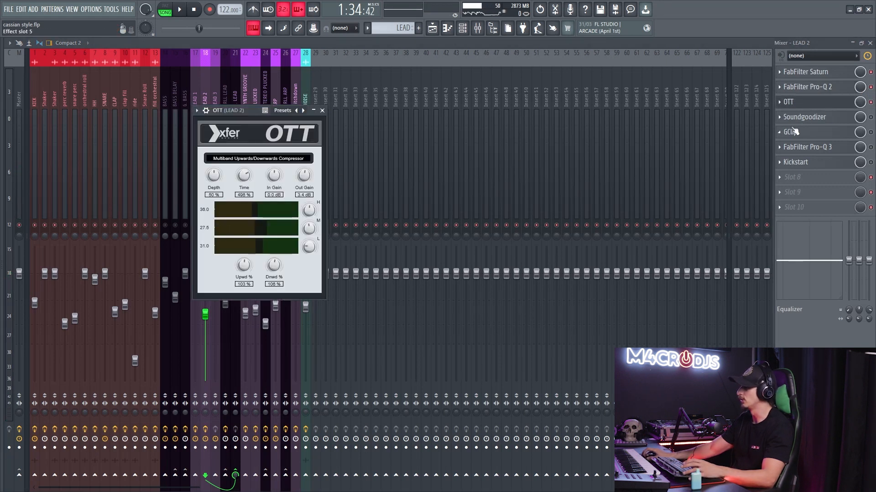
key(space)
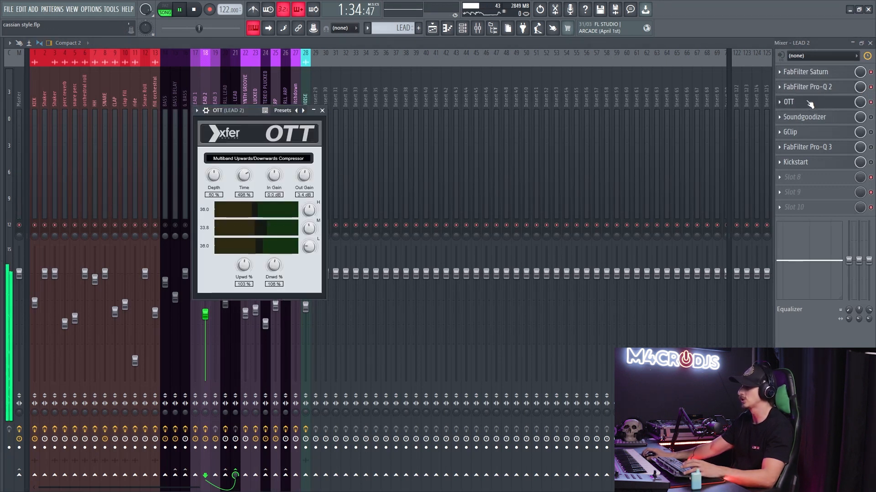
click(870, 103)
key(space)
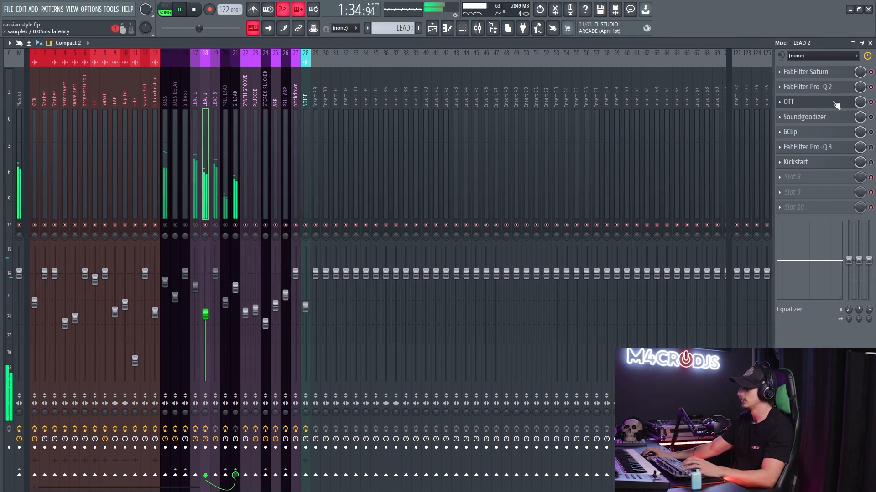
- Enable Soundgoodizer on LEAD 2, inspect its mode C setting, and play the lead to hear its effect
click(836, 119)
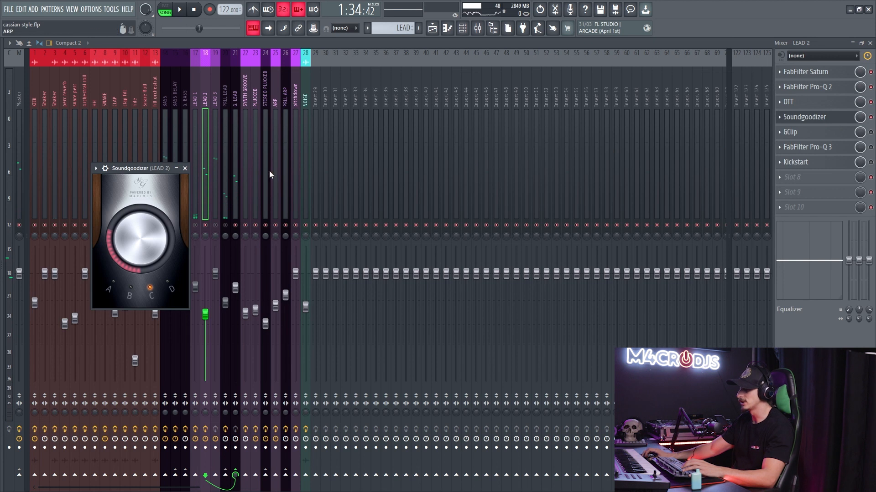
drag(127, 172, 325, 147)
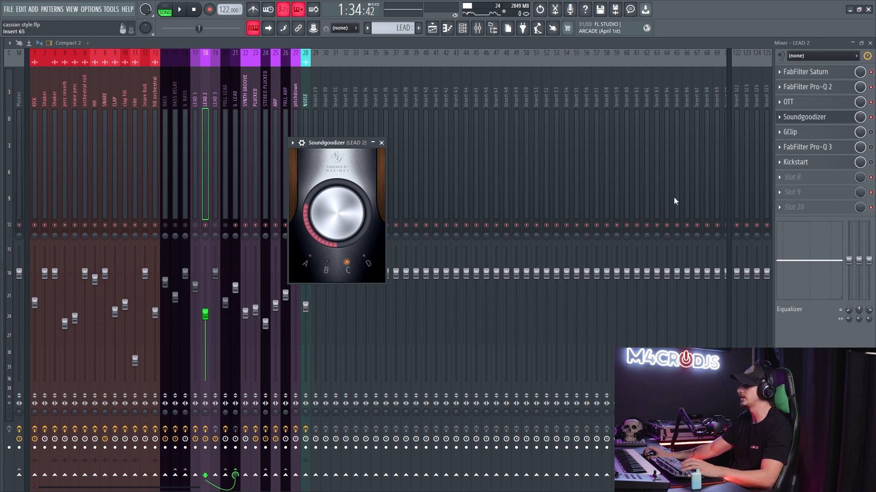
click(822, 123)
key(space)
key(space)
- Enable GClip on LEAD 2 and set its upper waveform display zoom to 0.73x while auditioning the lead
key(space)
click(833, 134)
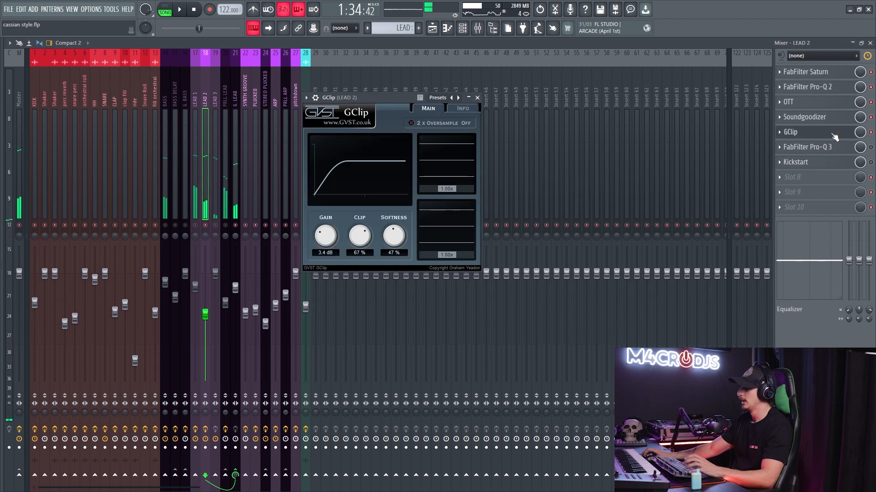
key(space)
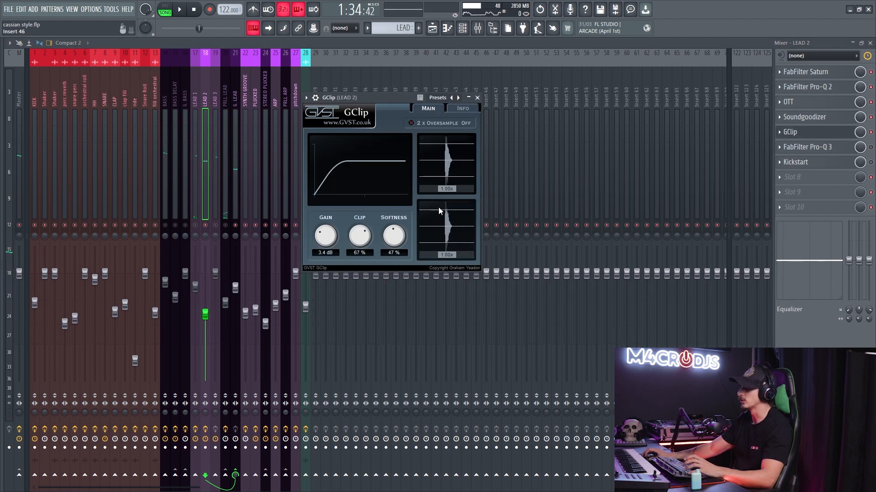
drag(448, 190, 444, 192)
key(space)
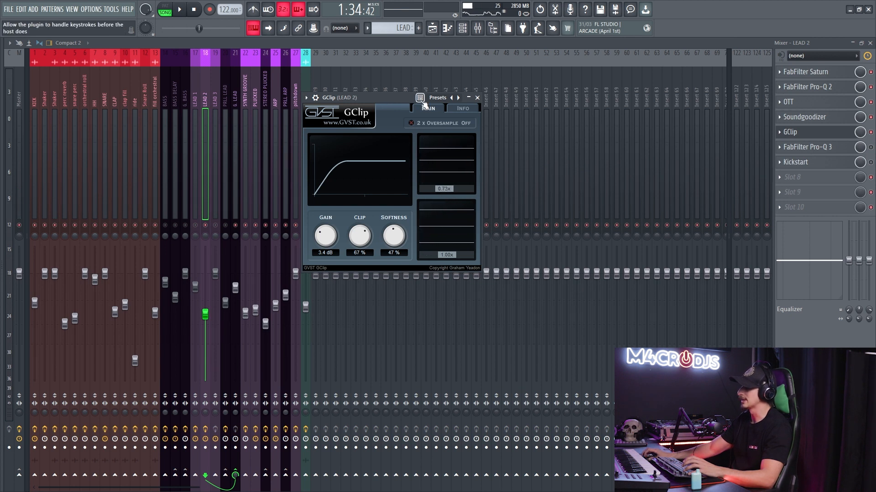
- Compare LEAD 2 with GClip bypassed and enabled during playback, and close the clipper window
key(space)
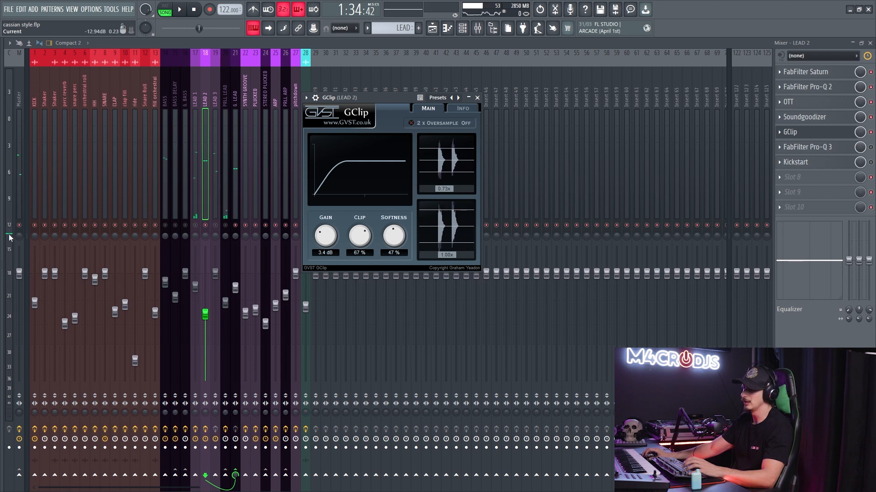
click(871, 132)
key(space)
key(space)
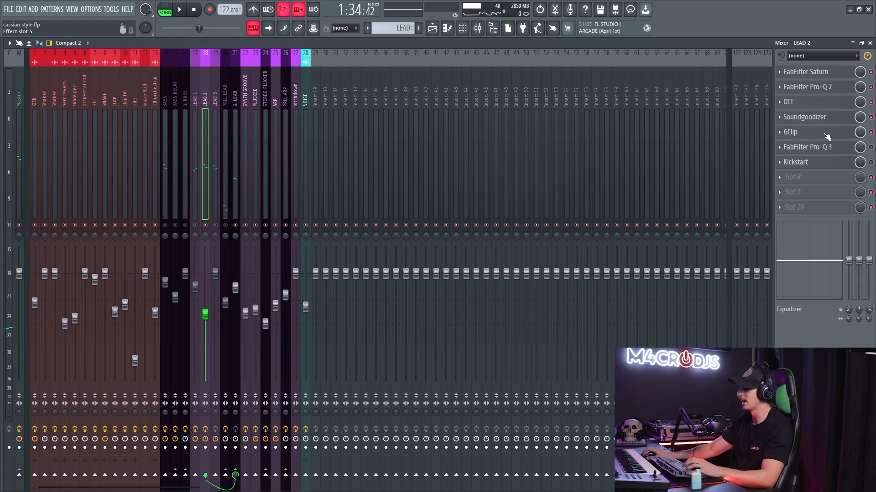
- Reopen GClip on LEAD 2, try different clip and softness amounts, and set Clip to 69% and Softness to 47%
click(803, 132)
drag(360, 235, 360, 297)
drag(360, 231, 368, 189)
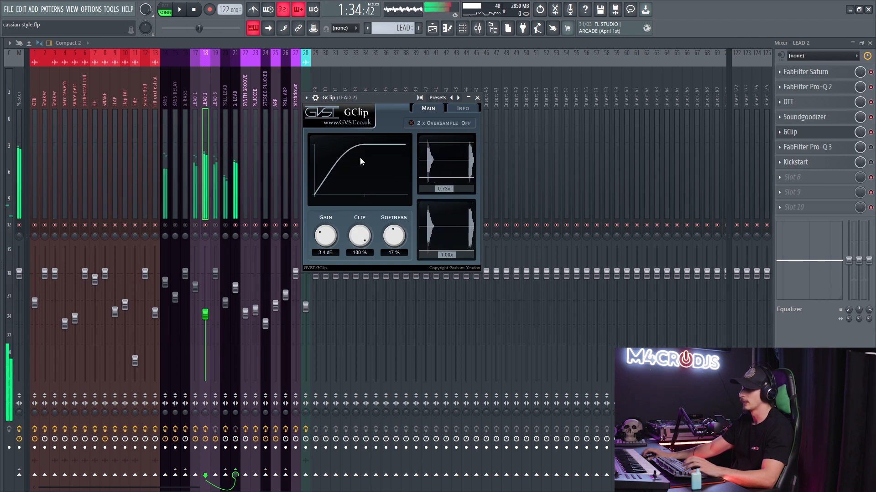
drag(362, 235, 359, 250)
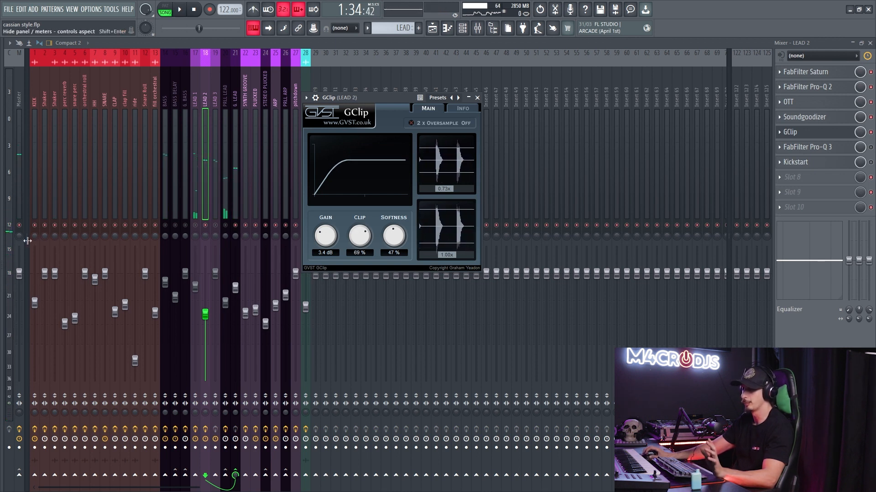
drag(394, 236, 394, 205)
drag(400, 239, 389, 284)
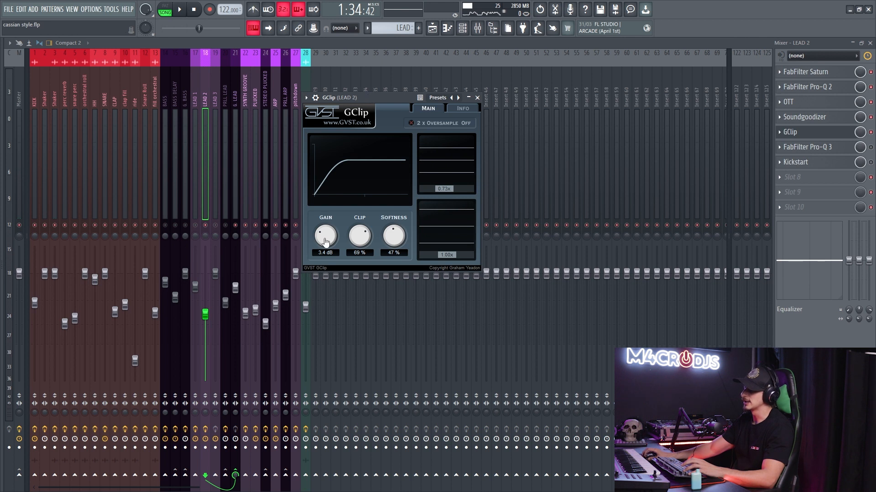
- Play the lead through GClip with its gain at 12.0 dB and 0.0 dB, ending at 12.0 dB
key(space)
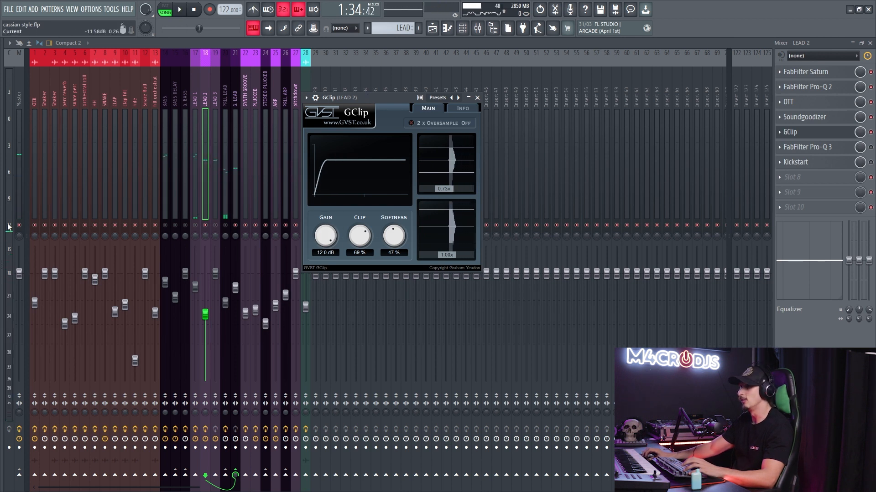
drag(327, 236, 328, 265)
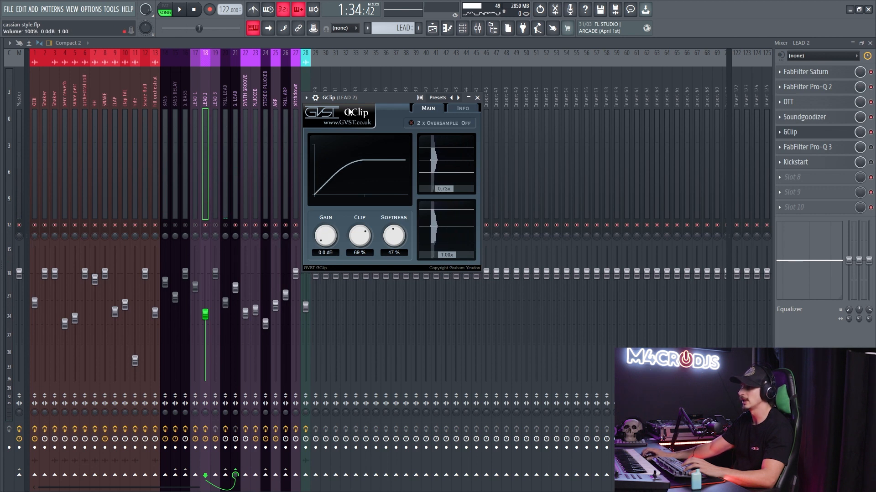
key(space)
key(space)
drag(325, 237, 347, 60)
key(space)
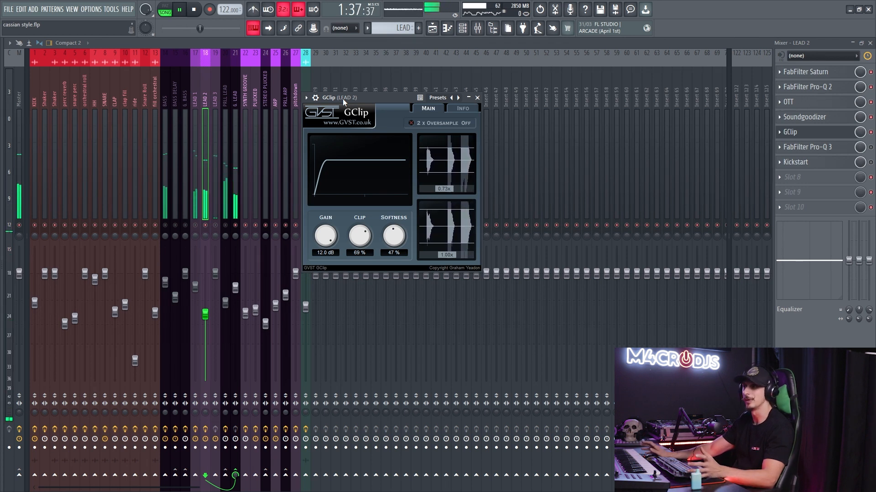
key(space)
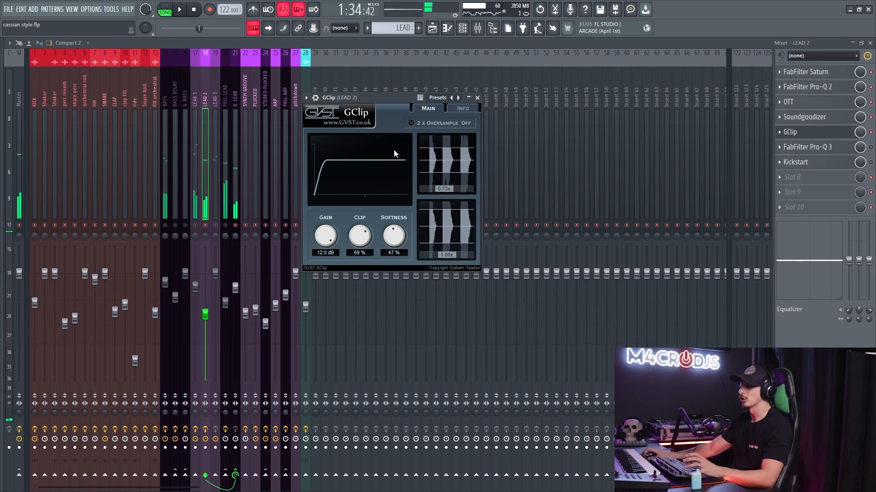
- Readjust GClip's gain on LEAD 2 while auditioning the lead, and close the clipper window
drag(325, 228, 332, 233)
key(space)
drag(328, 240, 328, 235)
key(space)
click(476, 98)
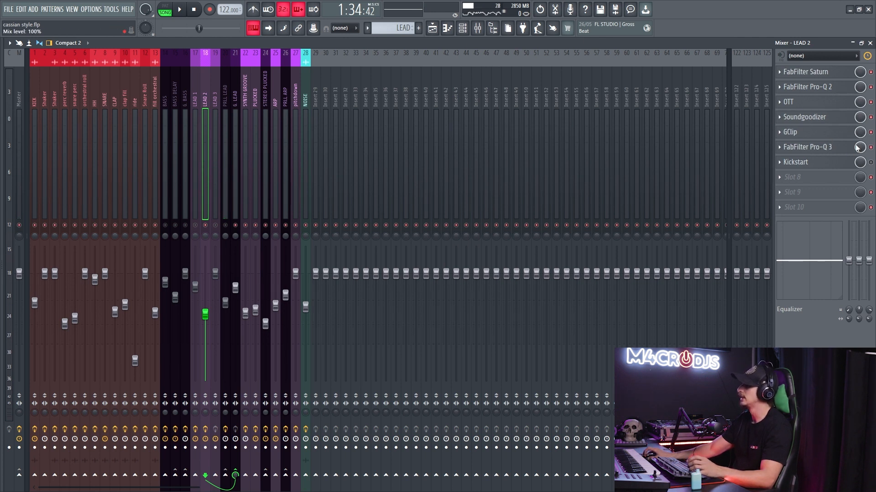
- Compare LEAD 2 with the four bell cuts in FabFilter Pro-Q 3 bypassed and enabled during playback, and close the equalizer
click(811, 147)
drag(289, 142, 312, 258)
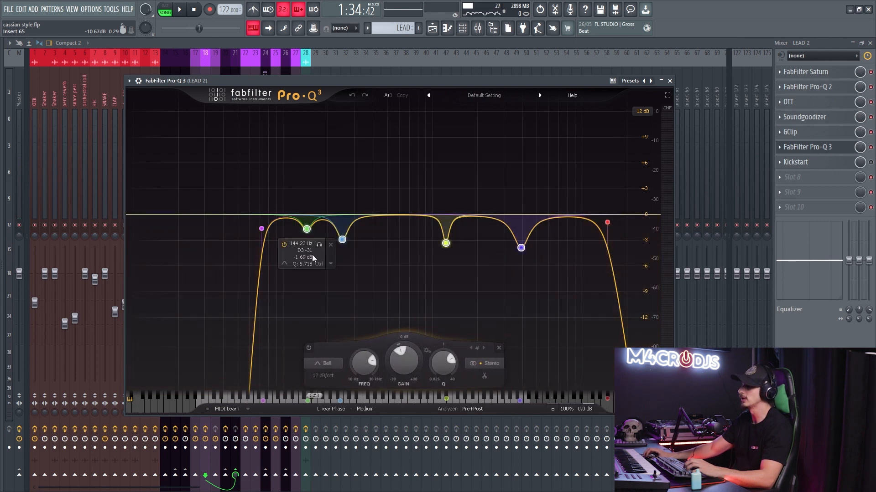
click(308, 348)
key(space)
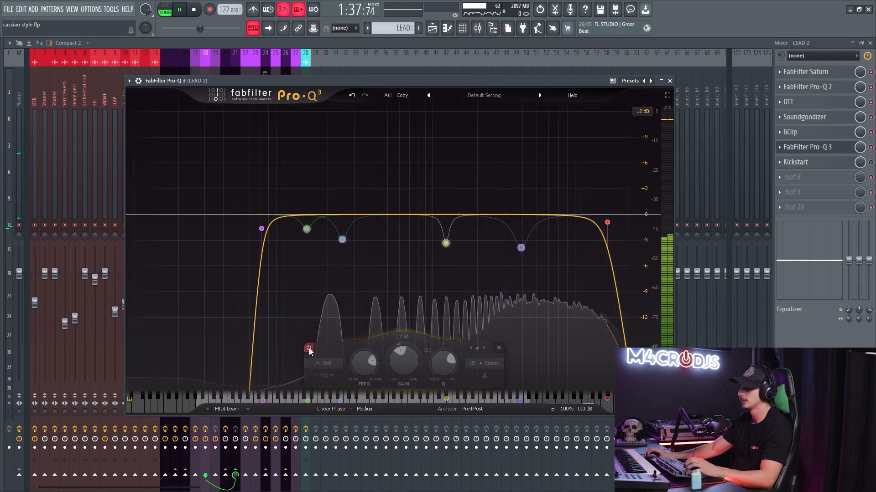
click(309, 349)
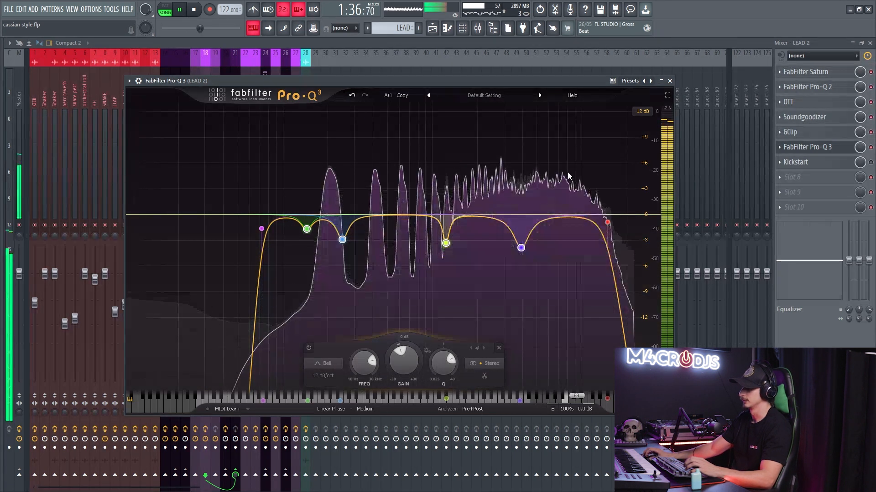
key(space)
click(823, 149)
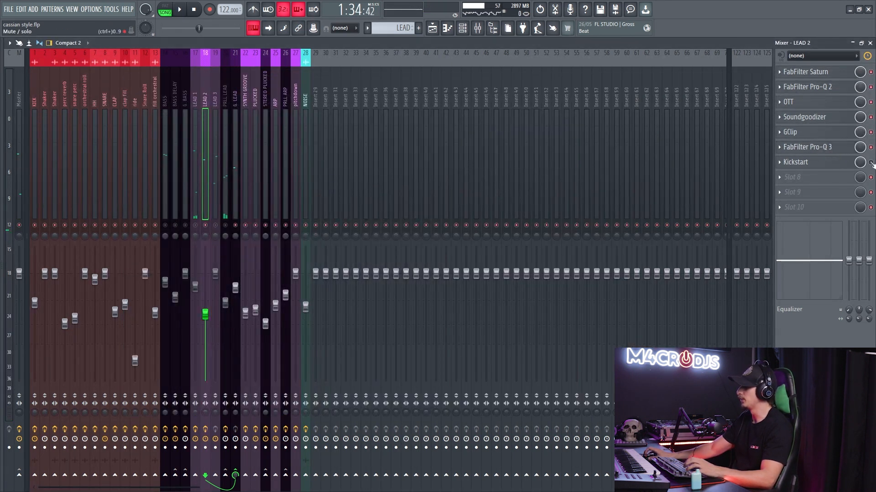
- Inspect the ducking curve and mix setting in LEAD 2's Kickstart and close its window
click(813, 163)
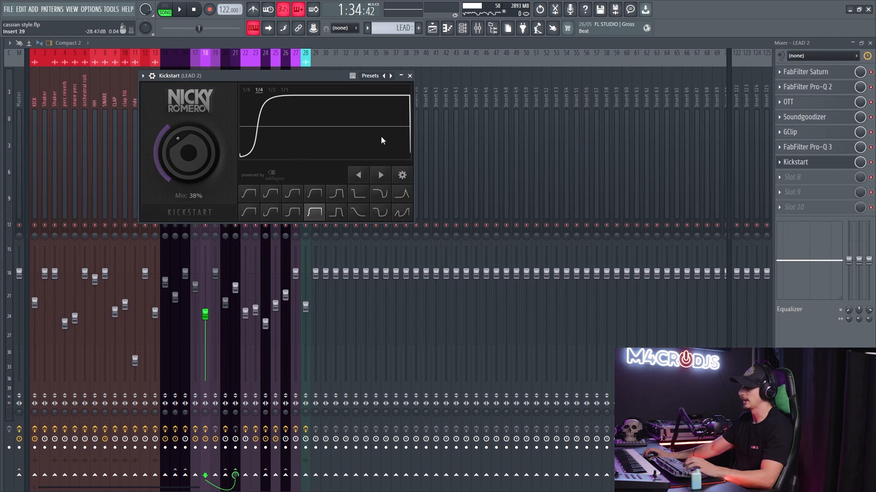
click(409, 76)
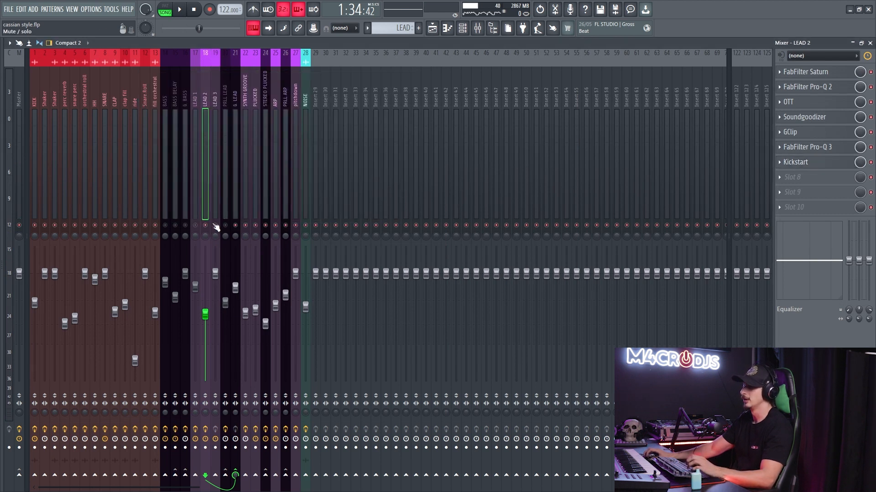
- Audition LEAD 3 and add FabFilter Pro-Q 2 to its first effect slot
click(214, 198)
key(space)
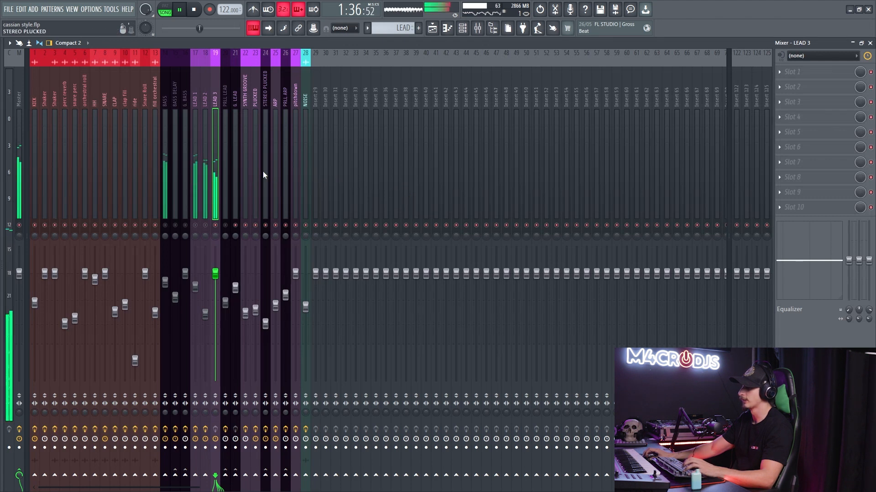
key(space)
click(792, 73)
click(586, 221)
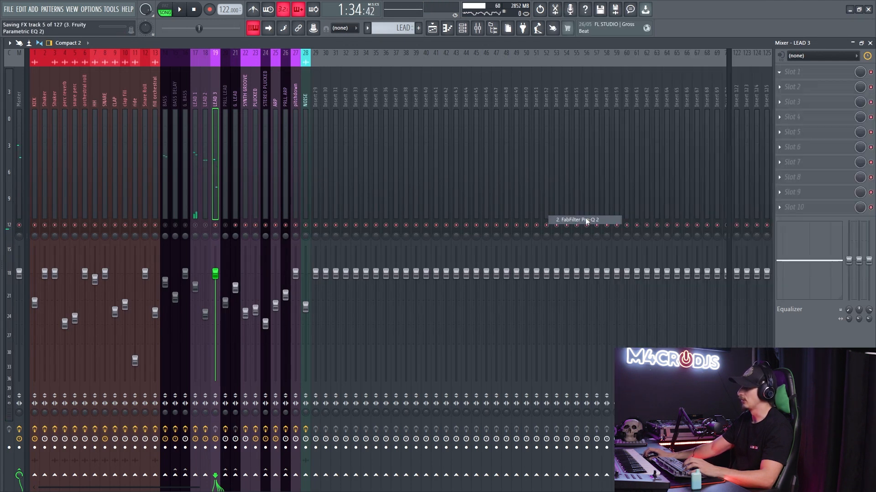
- Add a low cut and a high cut at about 15200 Hz to LEAD 3's Pro-Q 2 while listening, and close it
drag(119, 251, 211, 257)
key(space)
key(space)
drag(435, 251, 417, 255)
- Bring LEAD 1 and LEAD 2 back in alongside LEAD 3 and play the leads together
key(space)
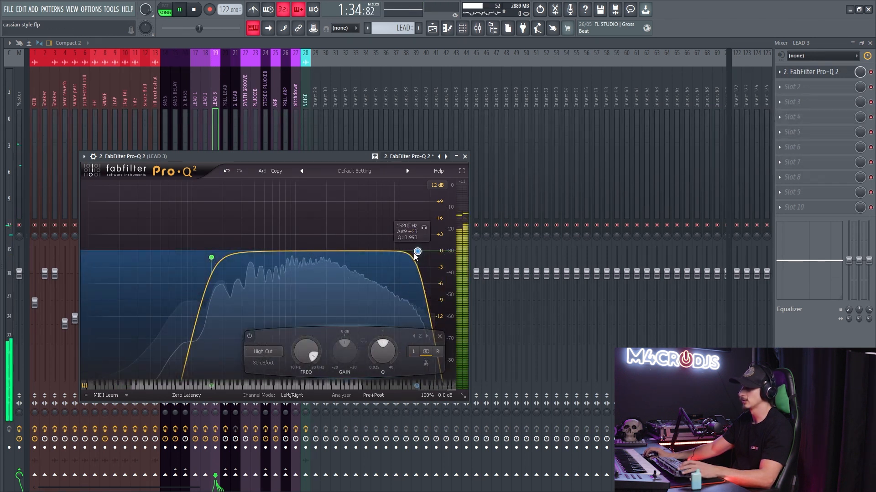
key(Escape)
key(space)
click(204, 225)
key(space)
key(space)
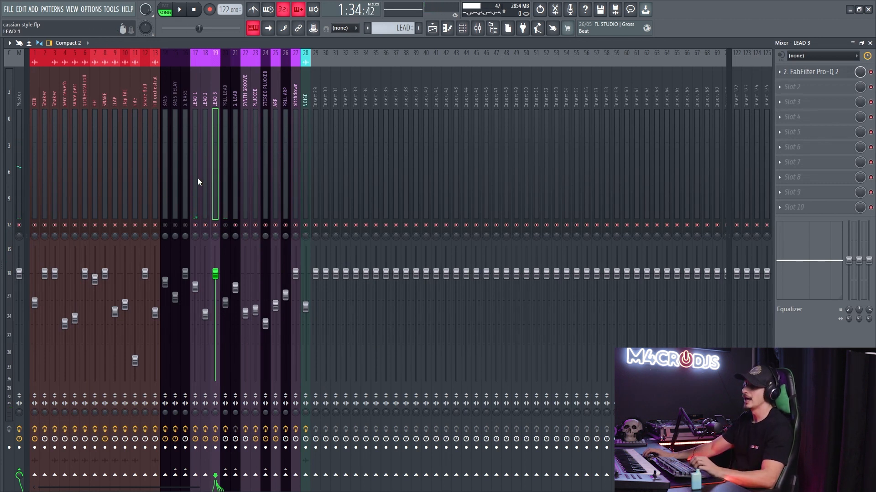
- Review the ValhallaRoom effect on the PRLL LEAD mixer track
click(227, 155)
click(795, 74)
click(799, 76)
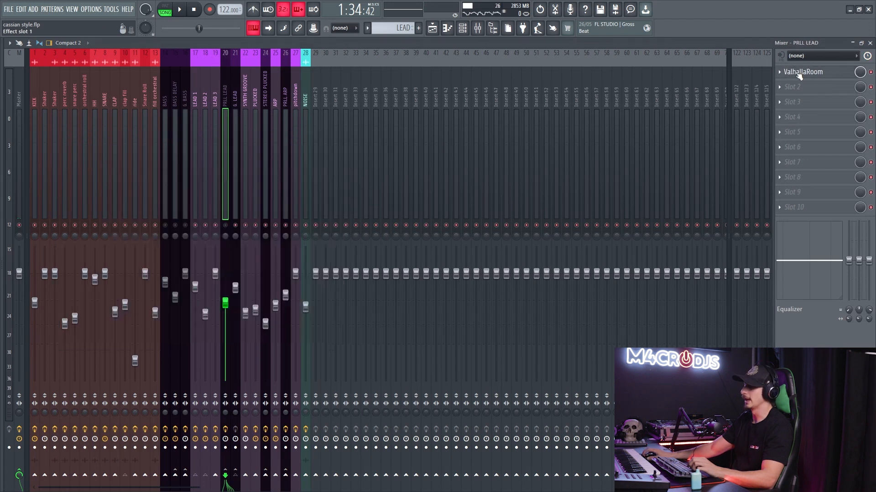
- Route LEAD 1, LEAD 2 and LEAD 3 directly to the Master in place of G. LEAD, and audition them
click(196, 158)
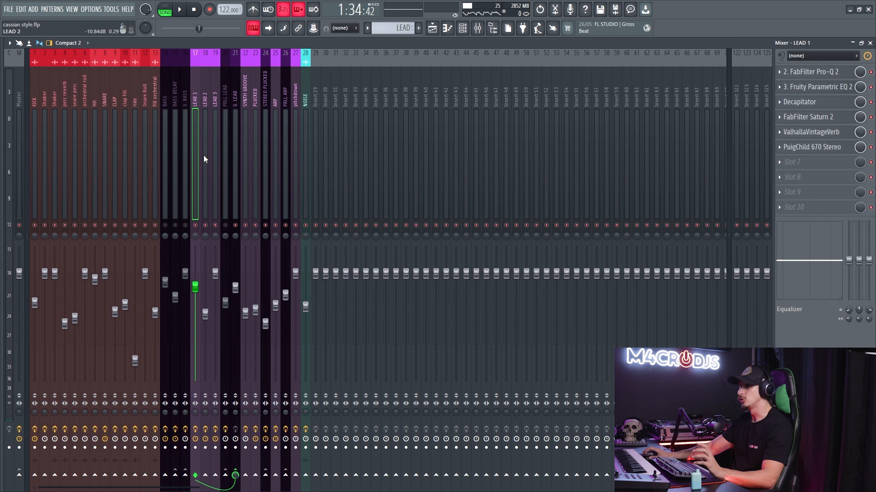
mouse_move(204, 179)
mouse_down()
mouse_move(215, 176)
mouse_move(196, 180)
mouse_move(212, 182)
mouse_up()
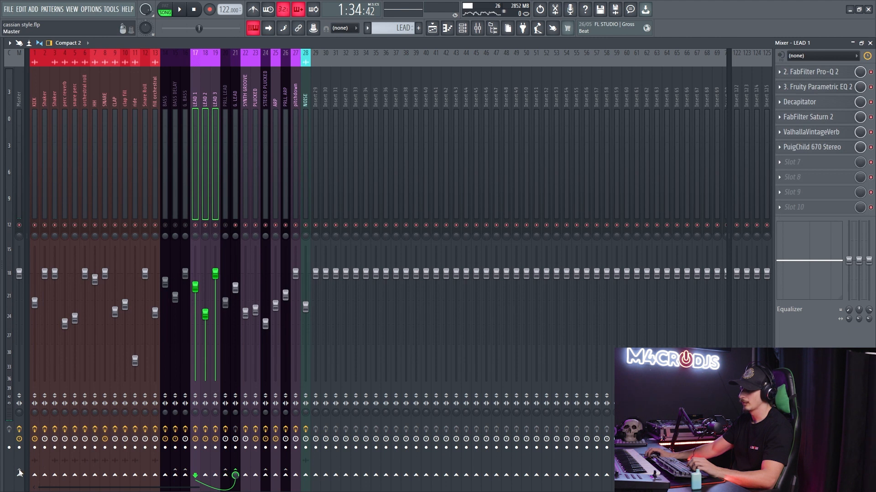
click(238, 471)
key(Right)
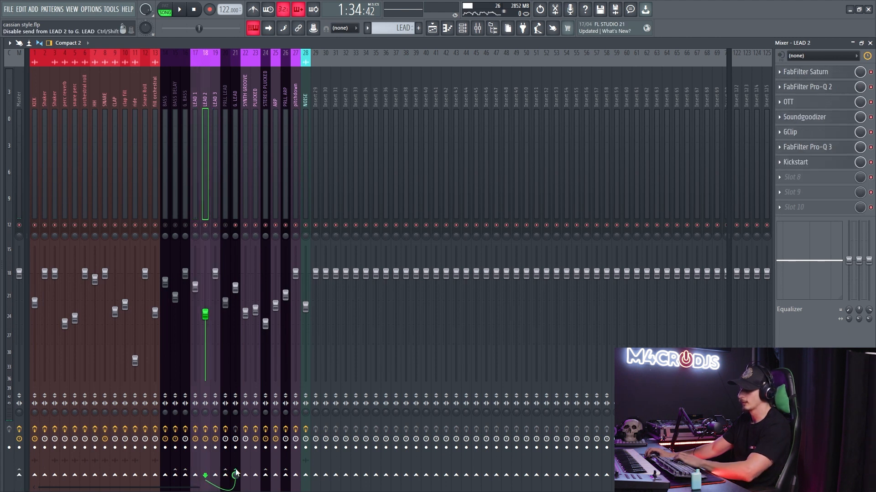
key(Right)
key(Left)
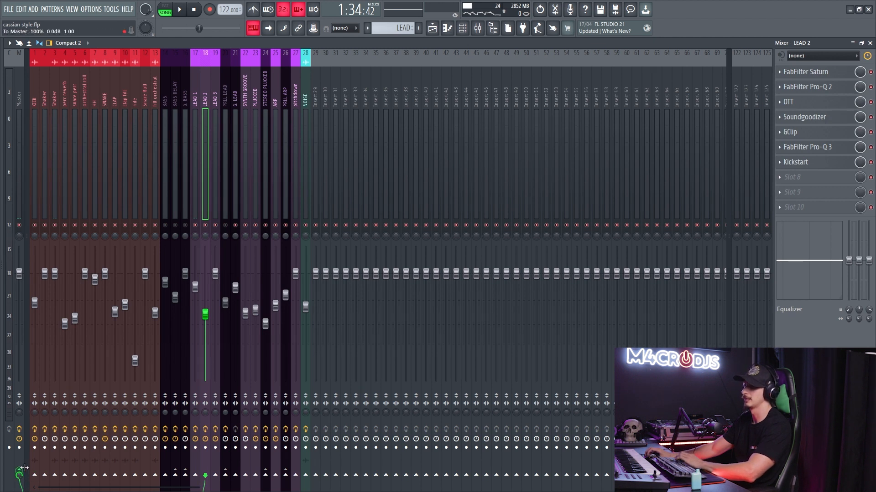
key(space)
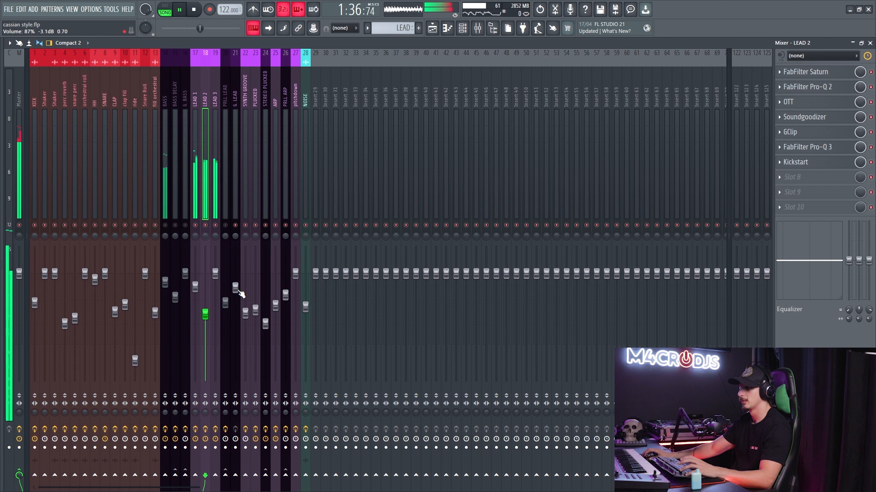
key(space)
- Send LEAD 1, LEAD 2 and LEAD 3 to PRLL LEAD and play the leads with the parallel reverb
key(Left)
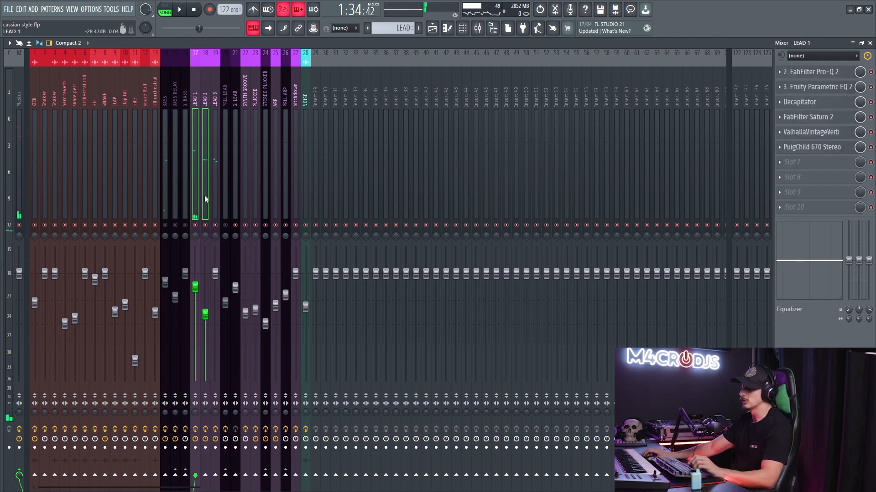
click(225, 475)
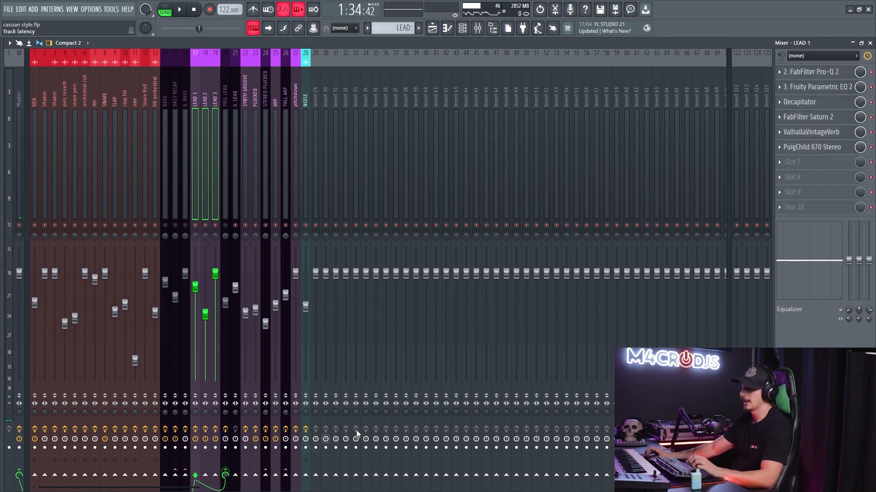
click(225, 95)
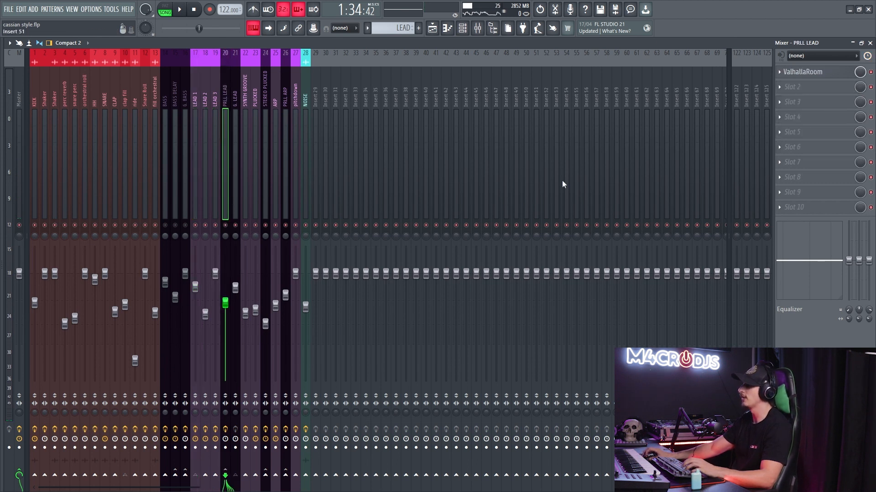
key(space)
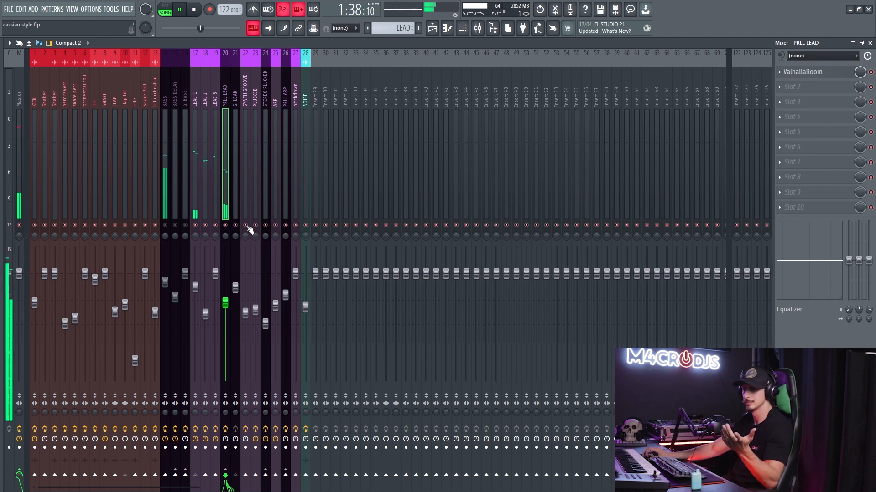
key(space)
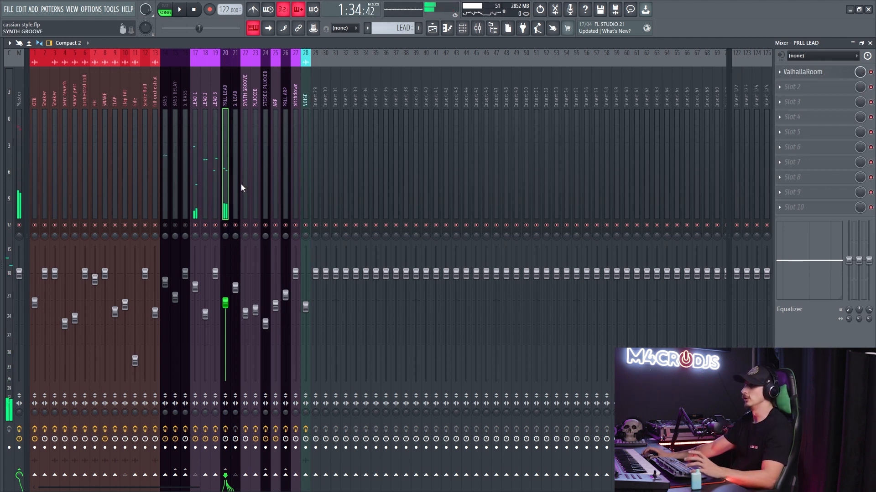
- Add FabFilter Pro-Q 2 after ValhallaRoom on PRLL LEAD with a low cut at about 221 Hz, and audition it
click(801, 88)
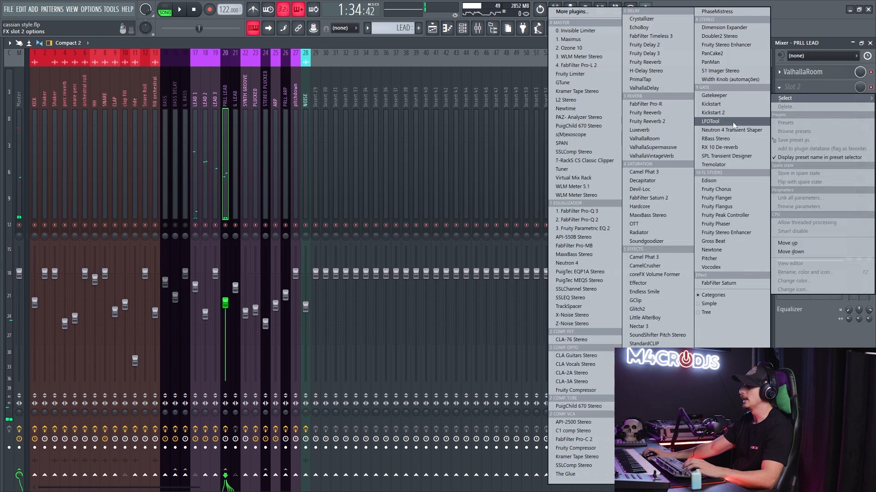
click(561, 220)
drag(50, 193, 171, 203)
key(space)
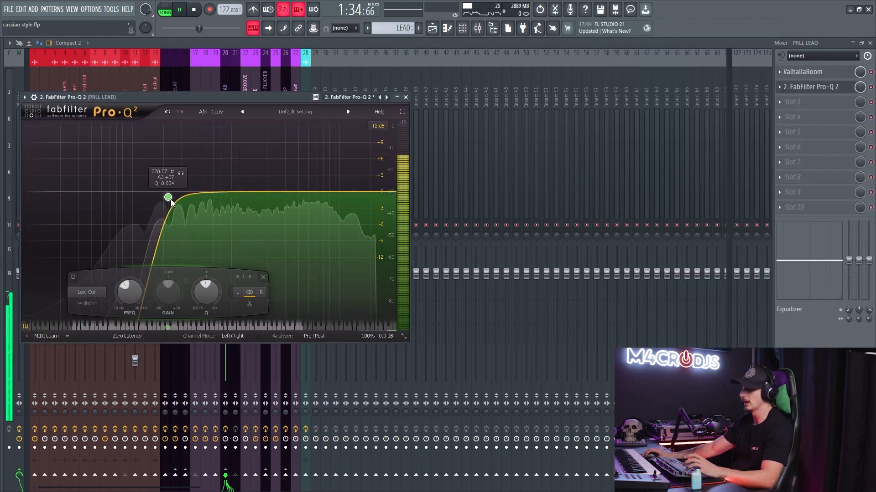
key(Escape)
key(space)
- Check the mixer routing of LEAD 2, LEAD 3, G. LEAD and PRLL LEAD
click(206, 163)
click(216, 156)
click(235, 148)
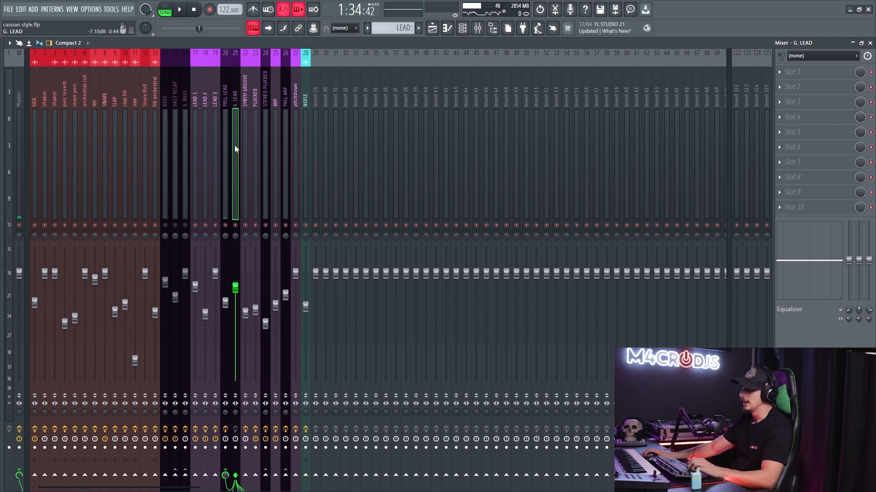
click(225, 132)
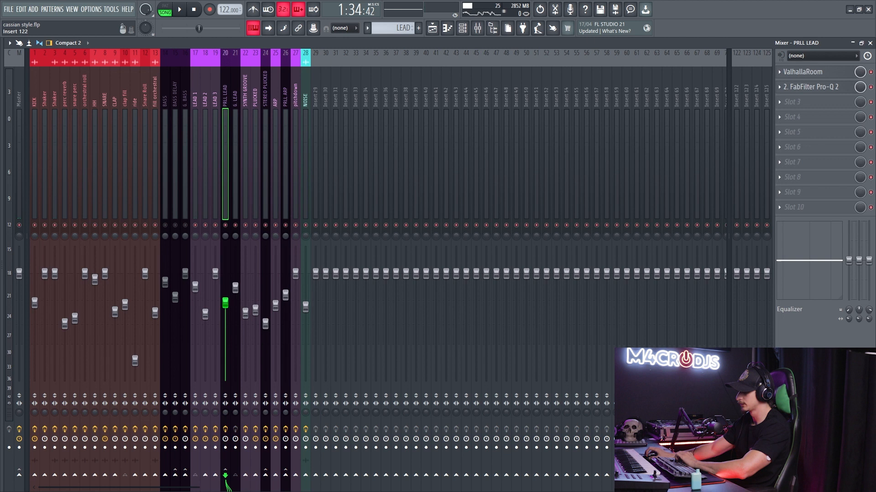
- Move the G. LEAD mixer track ahead of PRLL LEAD, and select LEAD 2
click(238, 477)
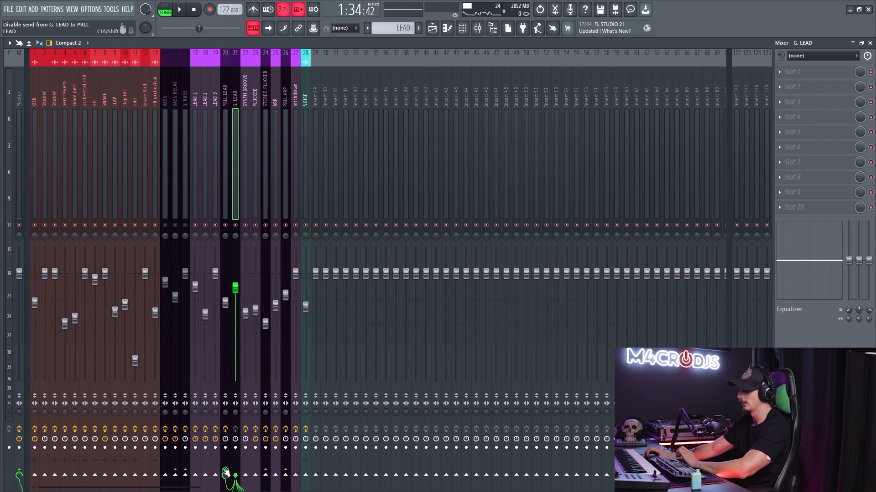
drag(239, 136, 222, 158)
key(Left)
key(Left)
key(Left)
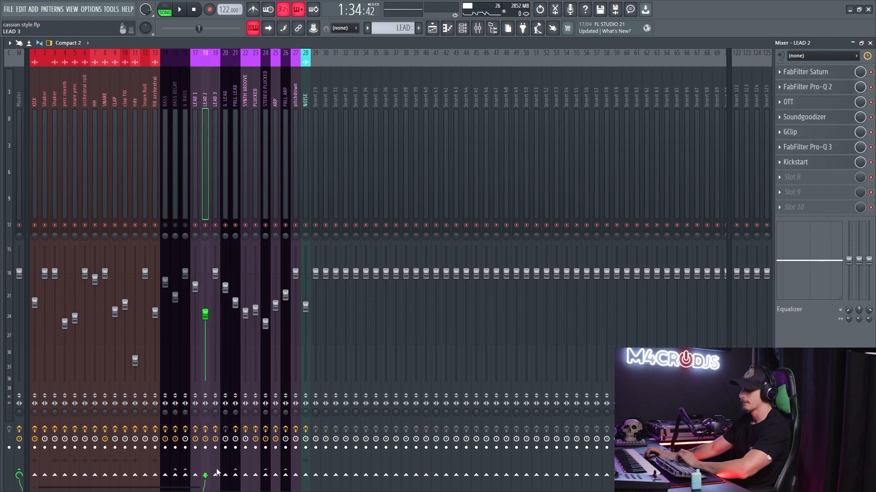
- Compare the mixer routing of LEAD 1, LEAD 2, LEAD 3 and G. LEAD
key(Right)
key(Right)
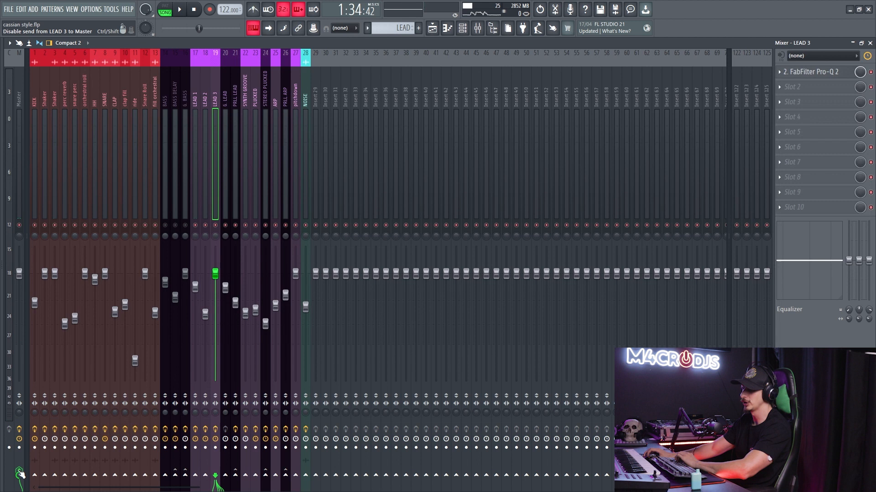
key(Left)
key(Left)
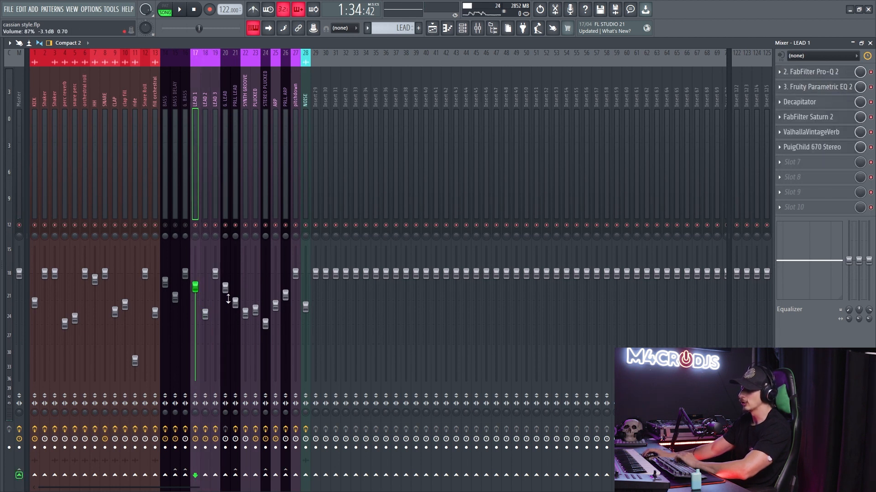
key(Right)
key(Right)
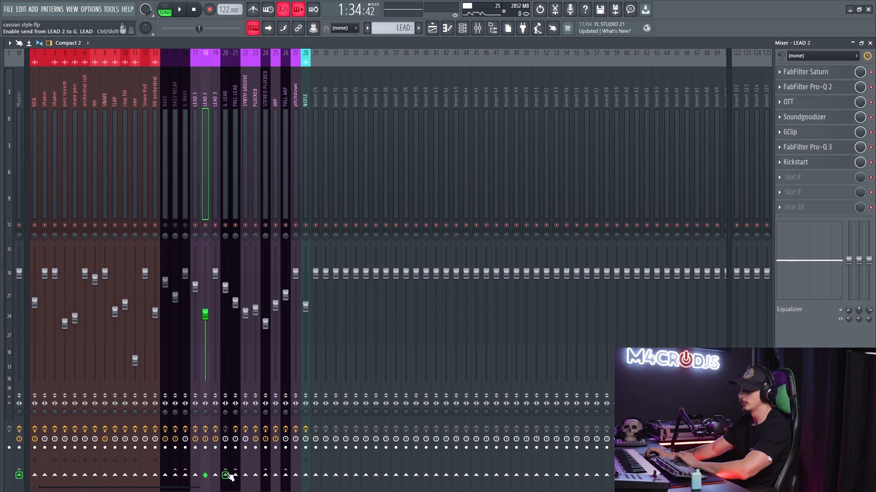
click(207, 157)
click(216, 149)
click(222, 155)
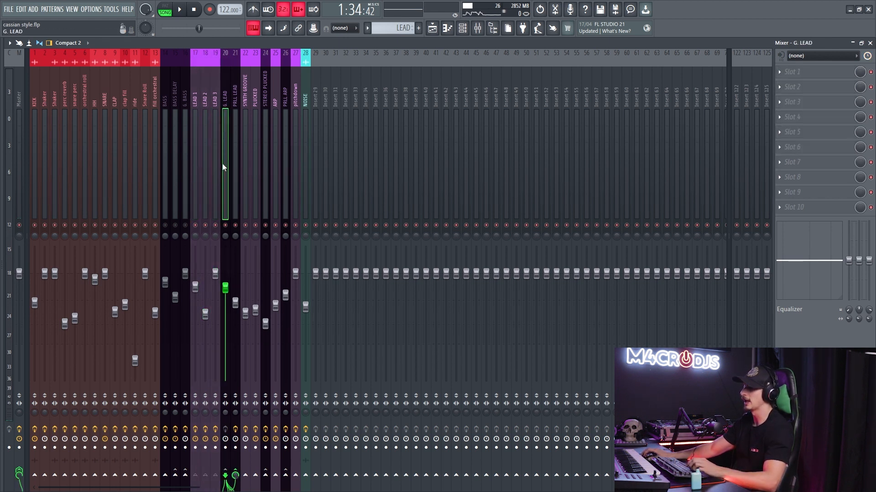
- Pull the G. LEAD fader fully down, play the leads, and raise it partway to hear the whole group change level
click(206, 118)
click(223, 114)
drag(225, 288, 225, 381)
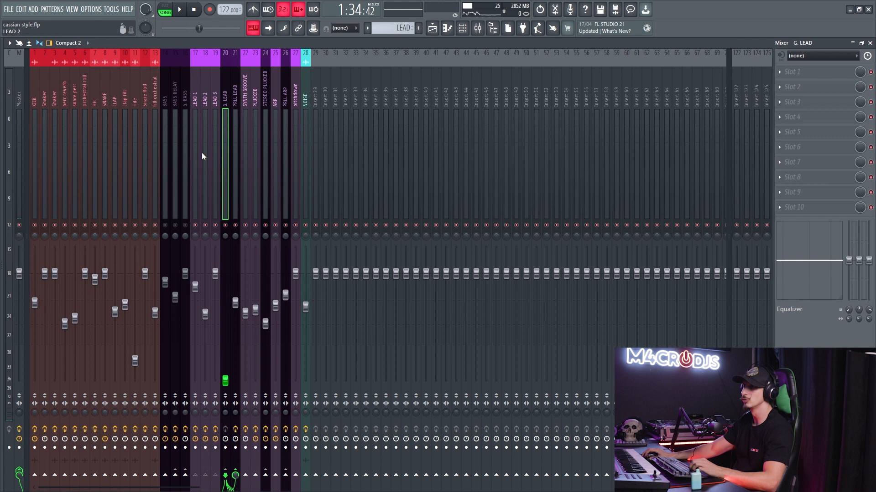
key(space)
drag(226, 381, 226, 321)
key(space)
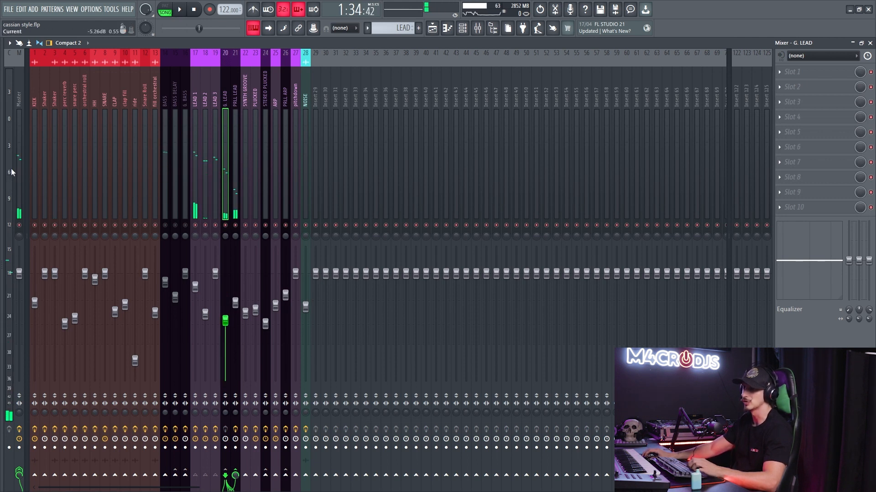
- Set the G. LEAD fader to 88% (-2.9 dB) while playing the leads
drag(227, 322, 226, 285)
key(space)
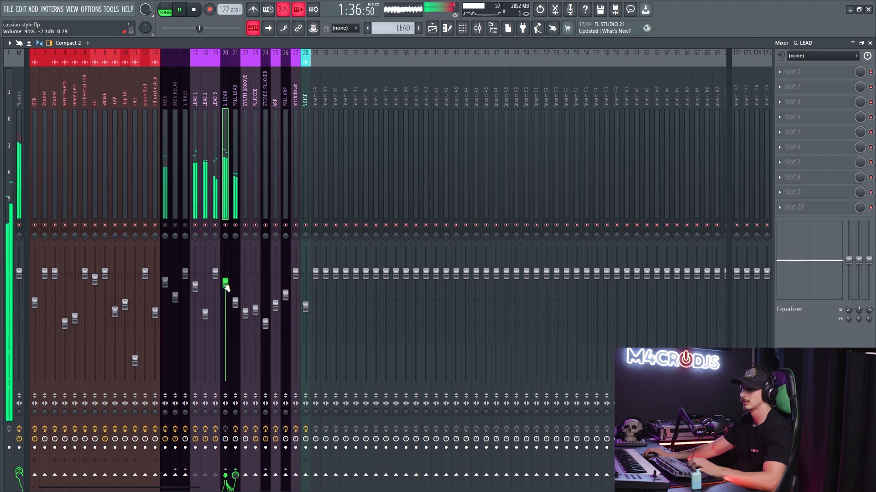
drag(227, 287, 226, 292)
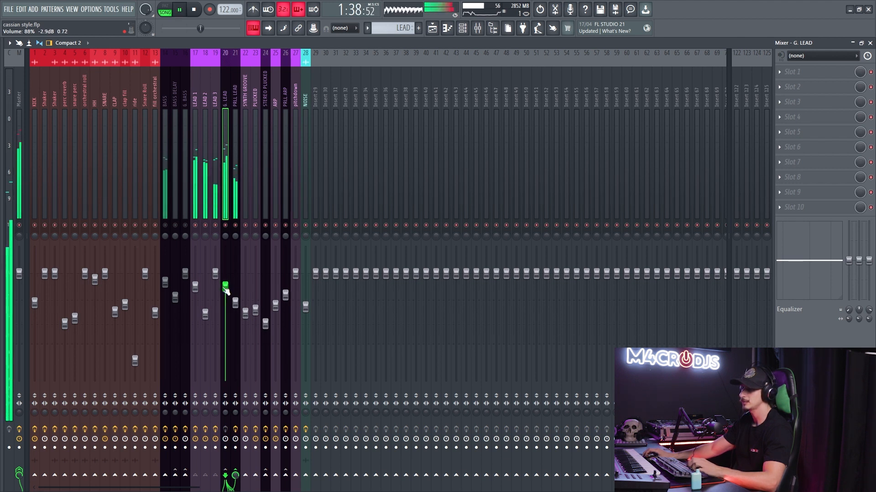
key(space)
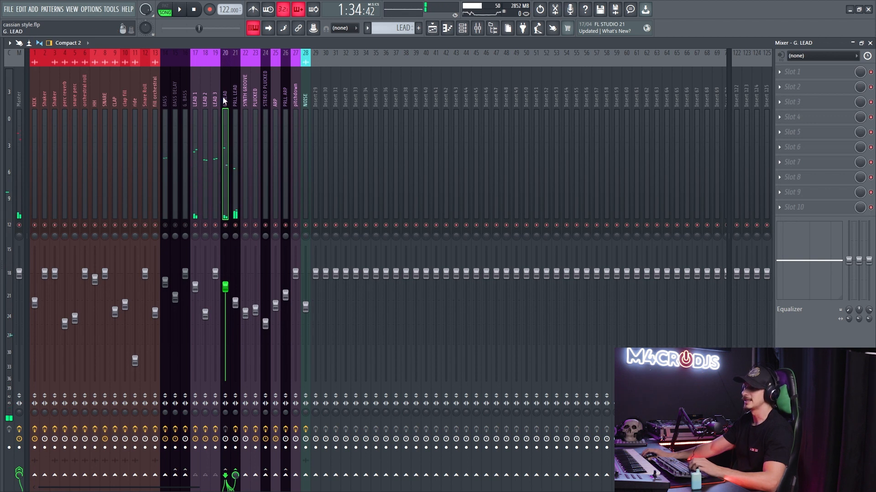
- Review the G. LEAD and PRLL LEAD mixer tracks, and close the mixer
click(196, 108)
click(222, 106)
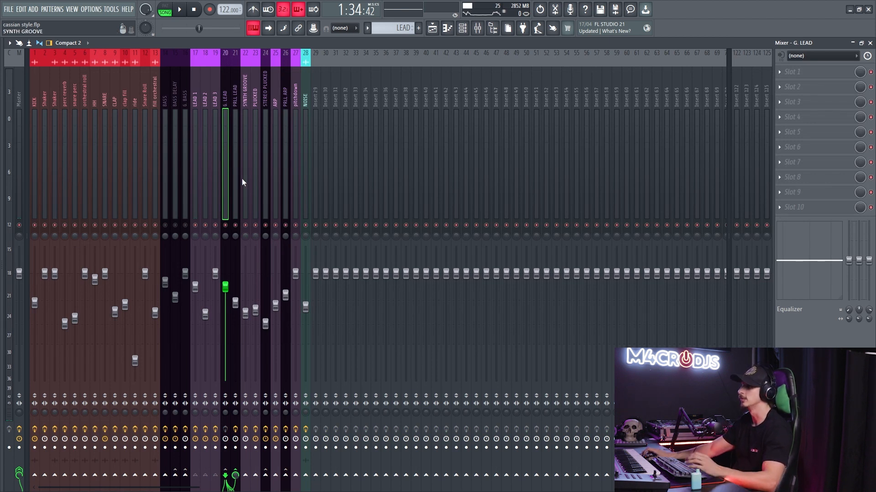
click(234, 157)
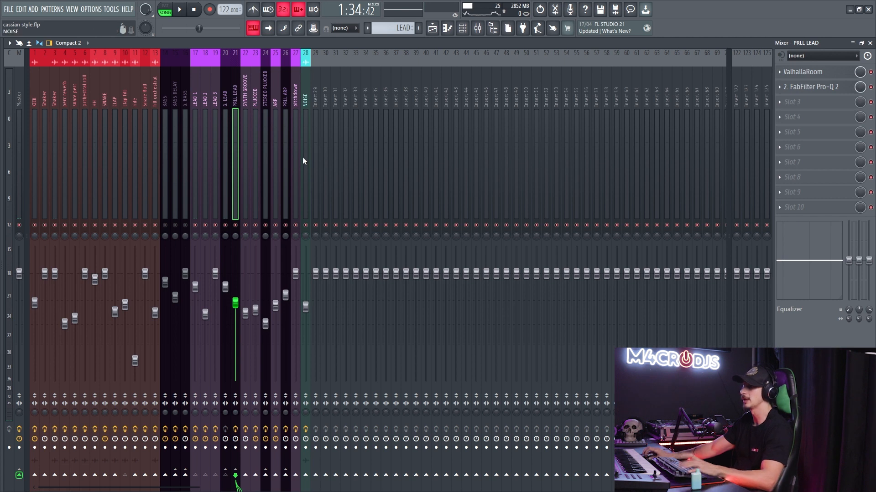
key(F12)
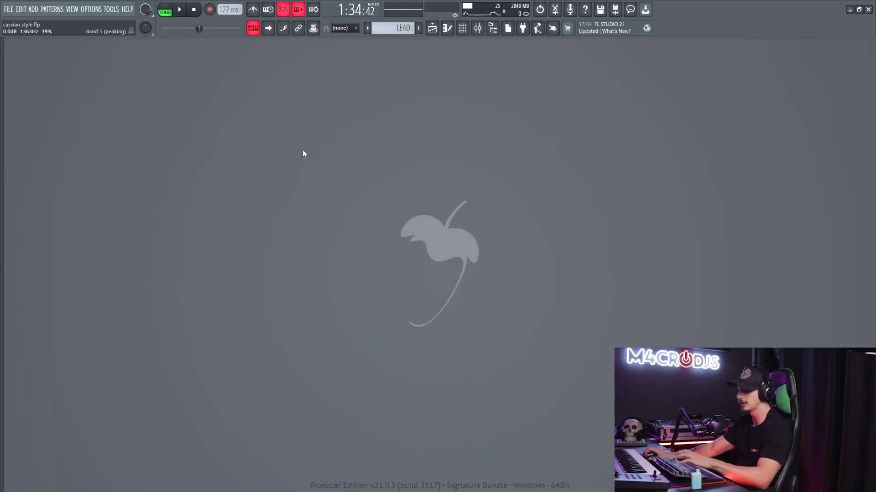
- Solo the PLUCKED track in the Playlist, expand its automation tracks and unmute its Band 7 freq automation
key(F5)
scroll(449, 189, down, 6)
scroll(650, 223, up, 4)
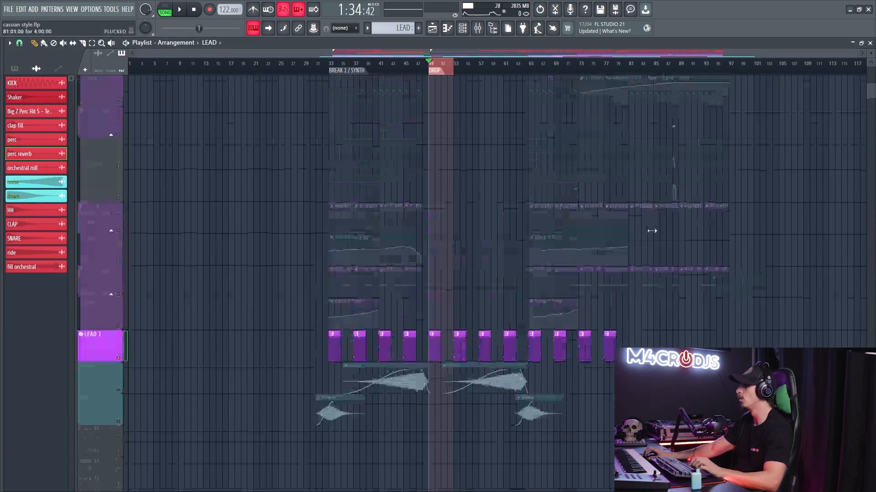
scroll(650, 223, up, 3)
click(111, 231)
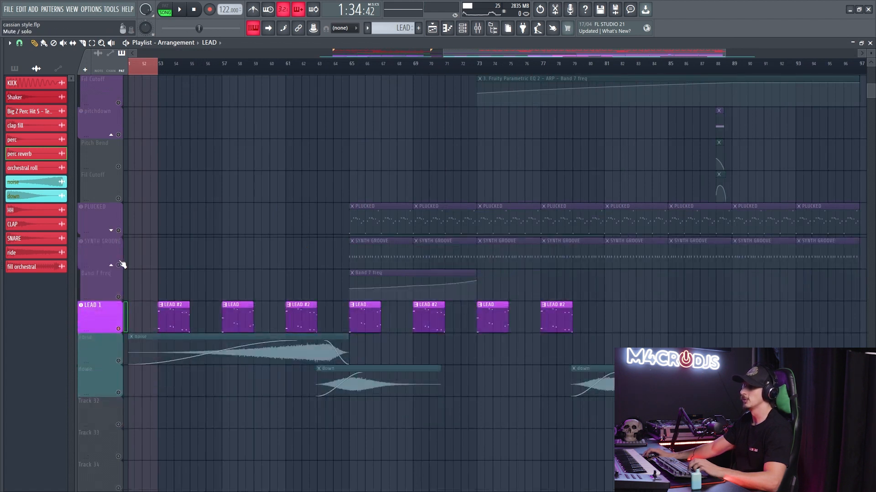
right_click(118, 233)
right_click(119, 231)
click(111, 231)
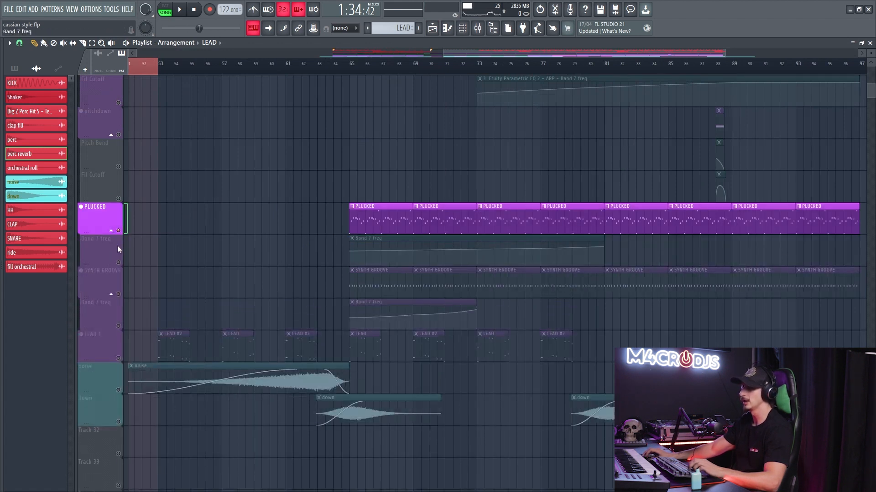
click(119, 263)
- Select bars 65 to 73 and play the soloed PLUCKED pattern with its filter automation
drag(354, 68, 479, 73)
key(space)
scroll(447, 192, up, 2)
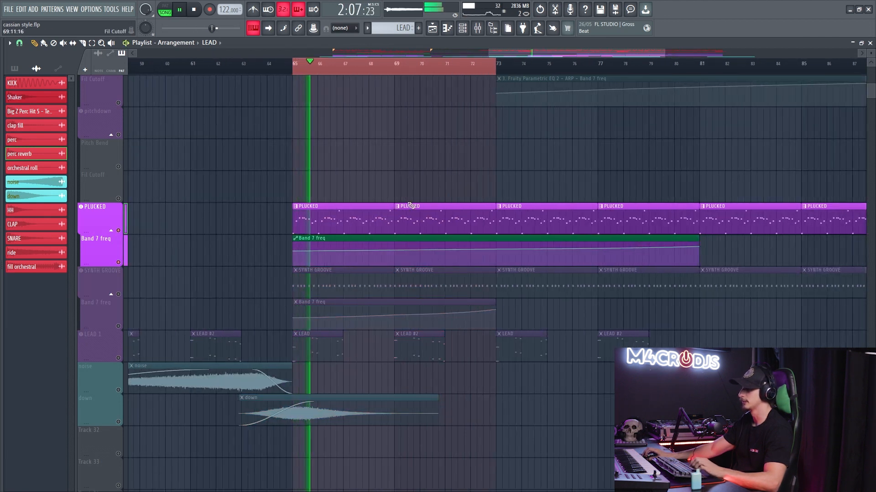
scroll(297, 264, up, 1)
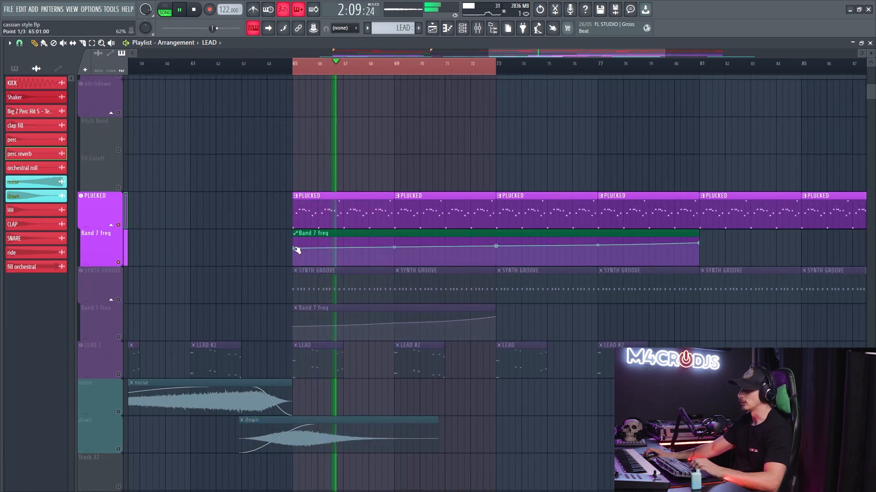
- Try lowering the first point of the PLUCKED Band 7 freq automation to the minimum during playback, and undo the move
drag(297, 251, 295, 269)
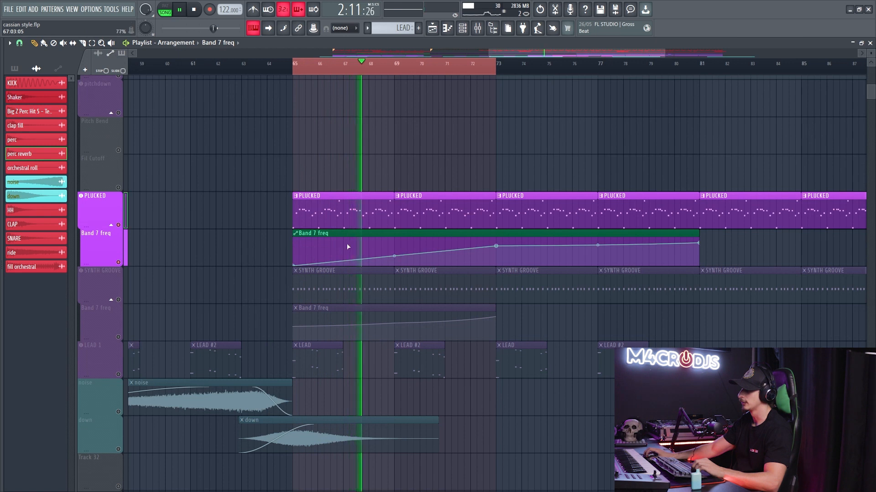
key(space)
key(ctrl+z)
drag(292, 250, 305, 251)
key(space)
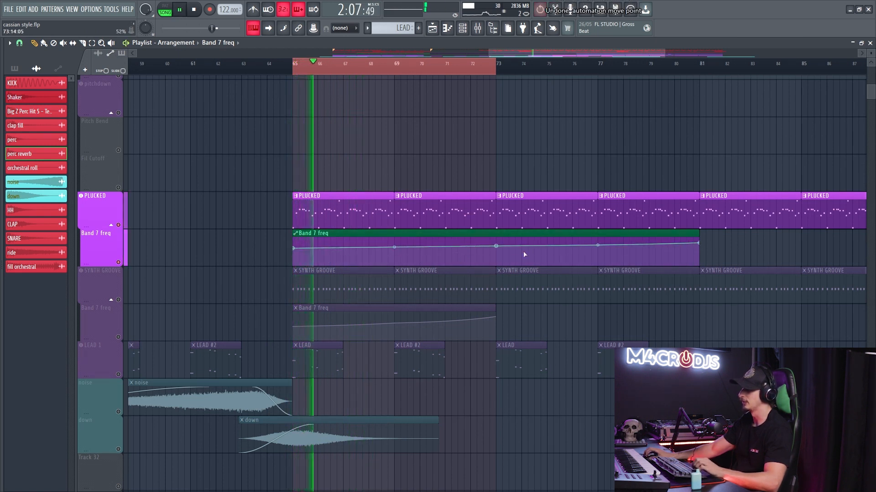
- Clear the time selection and audition the PLUCKED part from about bars 79 and 81
right_click(495, 65)
click(653, 64)
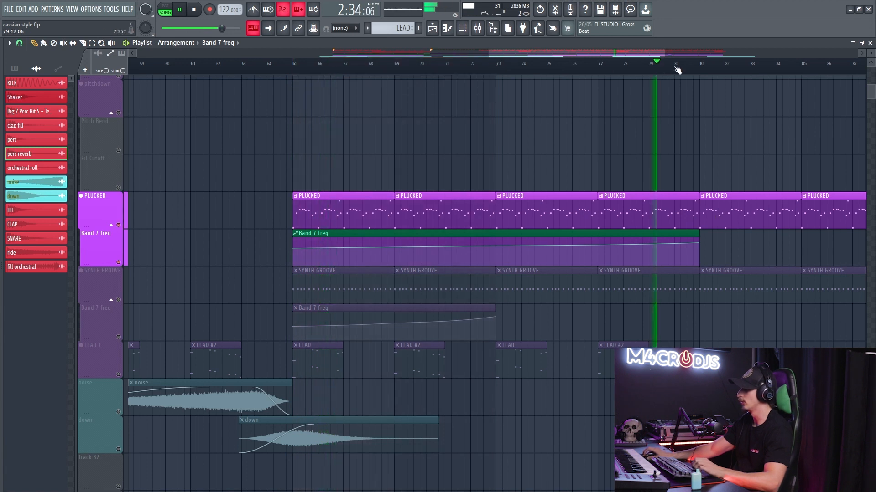
click(702, 64)
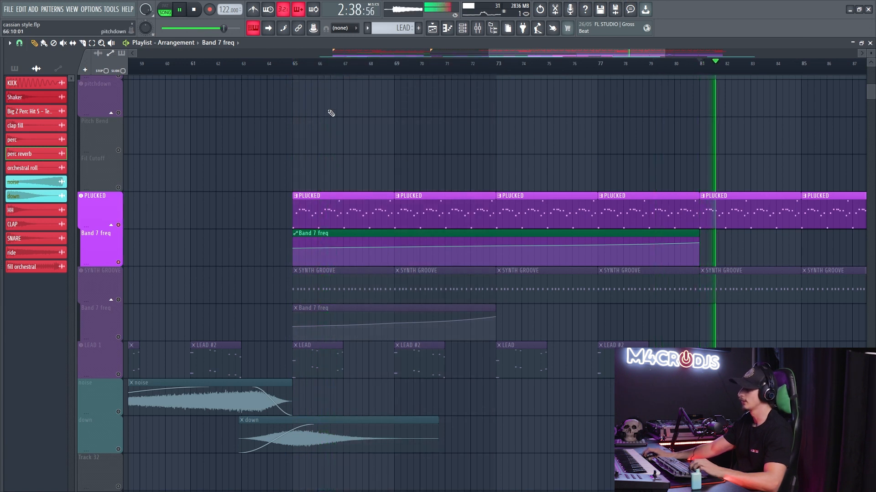
click(299, 66)
key(space)
- Open the PLUCKED pattern in the Piano roll and play its melody
double_click(313, 197)
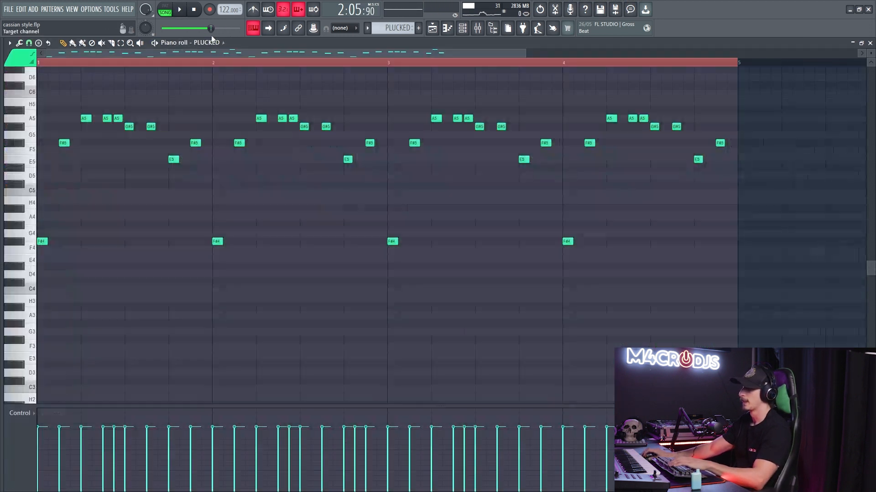
scroll(424, 159, up, 2)
scroll(424, 158, up, 1)
key(space)
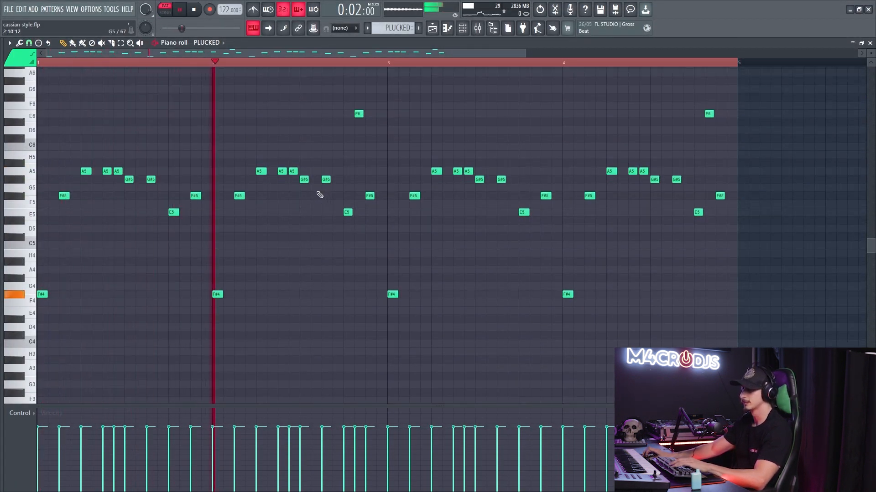
key(space)
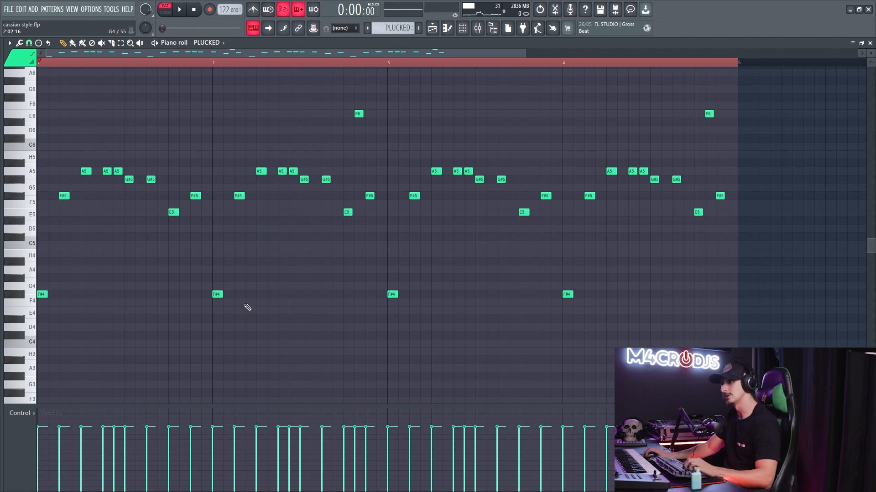
key(ctrl+a)
- Compare the LEAD 1 notes with the PLUCKED notes in the Piano roll
key(F5)
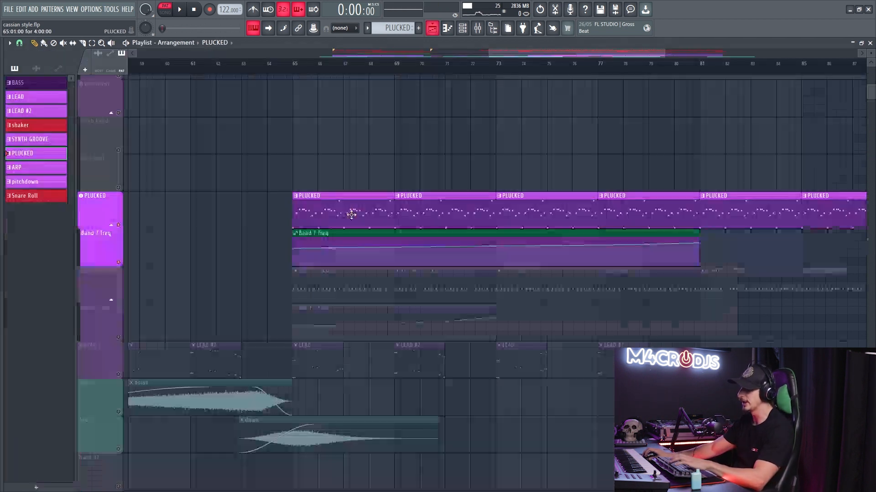
scroll(314, 318, down, 1)
double_click(313, 318)
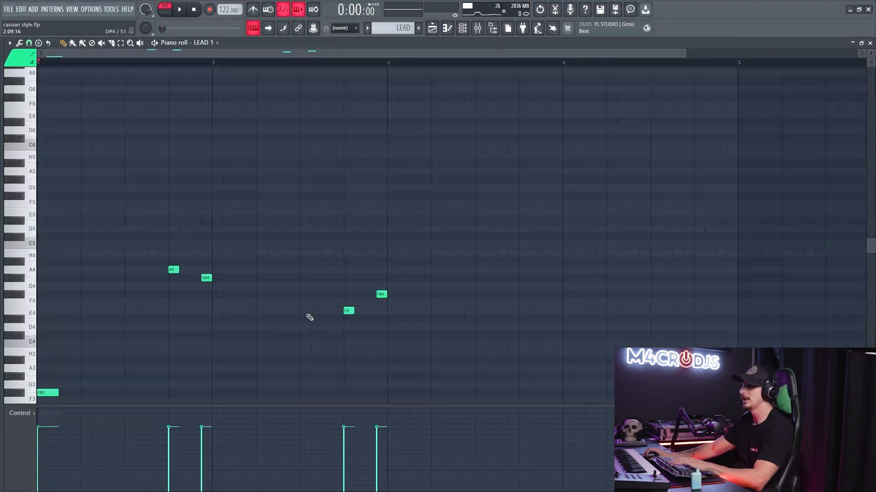
scroll(409, 201, down, 3)
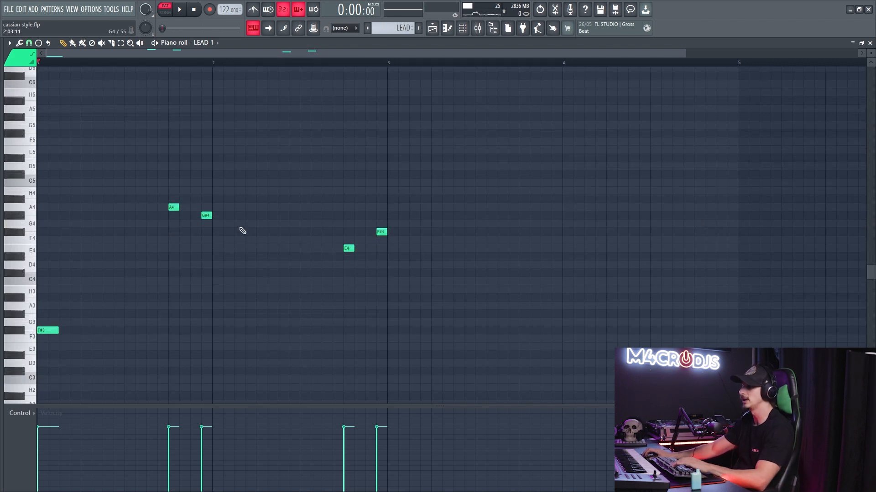
key(F5)
double_click(352, 180)
scroll(172, 195, up, 1)
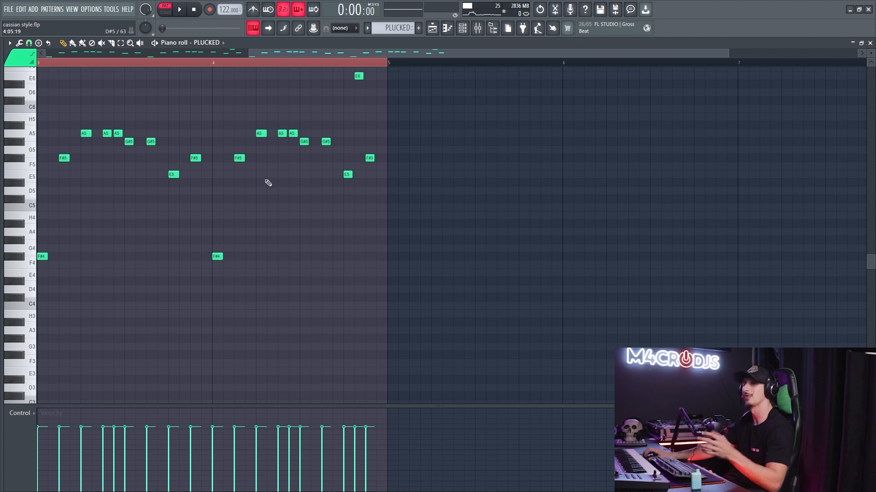
- Open the PLUCKED channel's Serum instrument from the Channel rack and position its window over the Piano roll
key(F6)
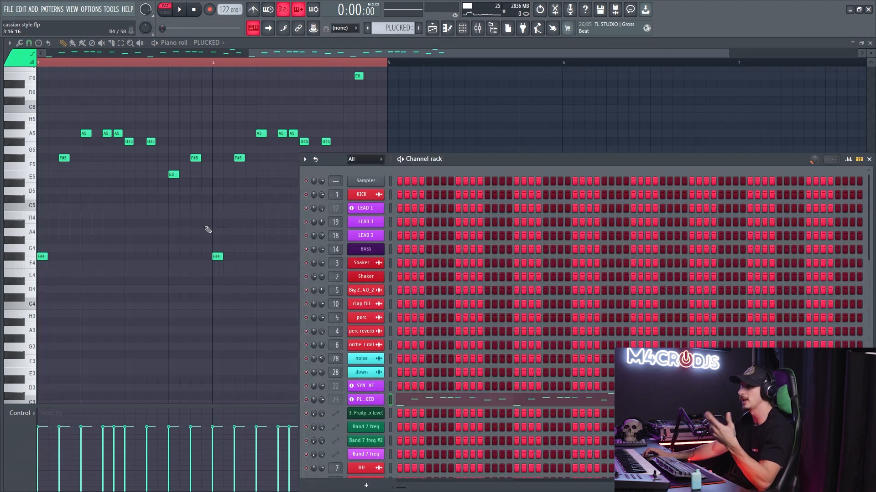
key(F6)
drag(155, 227, 212, 245)
key(F6)
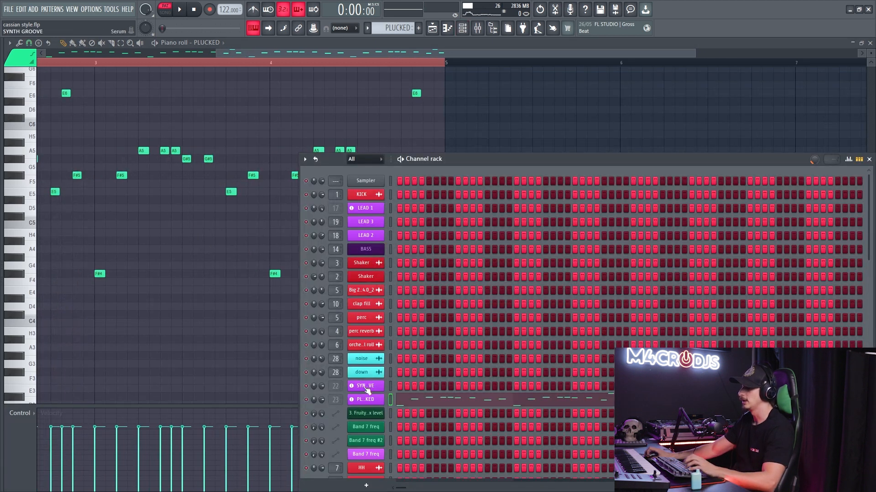
click(367, 397)
drag(271, 83, 338, 81)
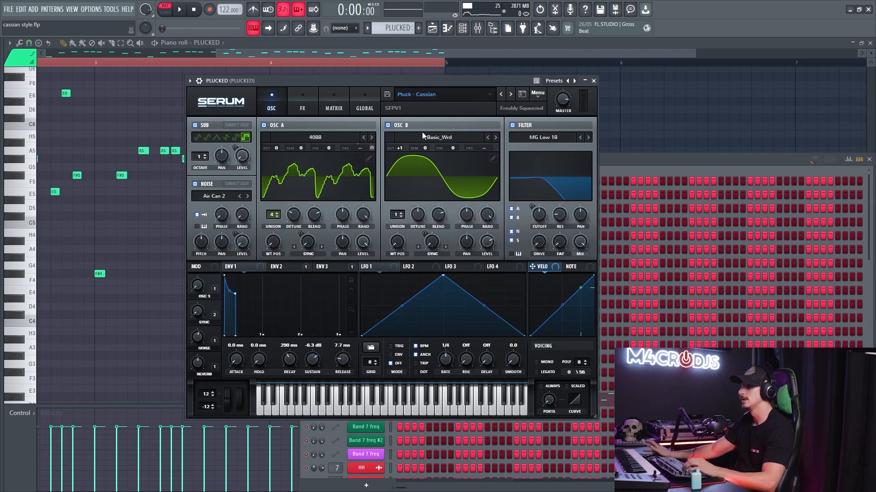
- Examine the effects and oscillator pages of the Pluck - Cassian preset in Serum, and play some notes
click(303, 98)
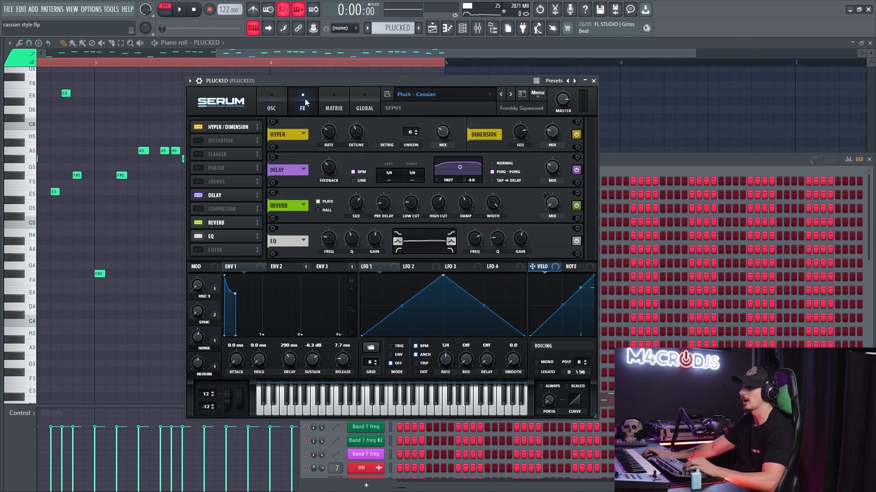
click(274, 97)
drag(305, 81, 338, 88)
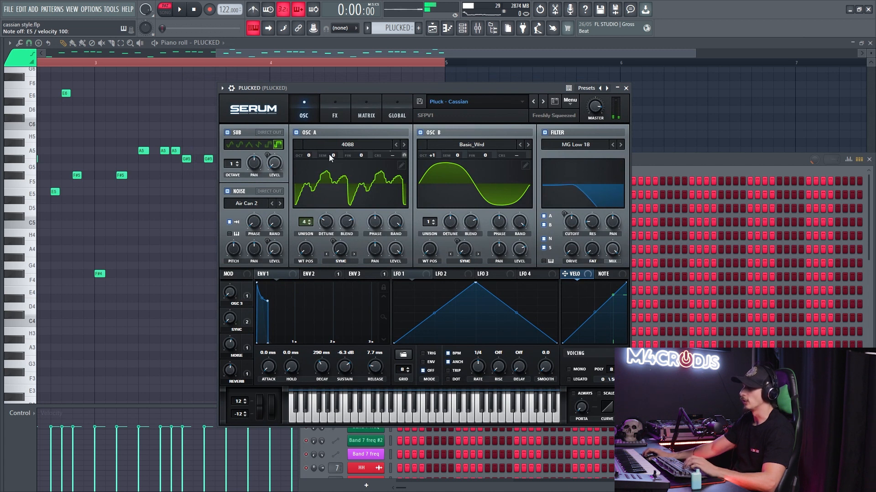
- Turn off the Delay and Hyper / Dimension effects of the PLUCKED Serum preset
click(329, 110)
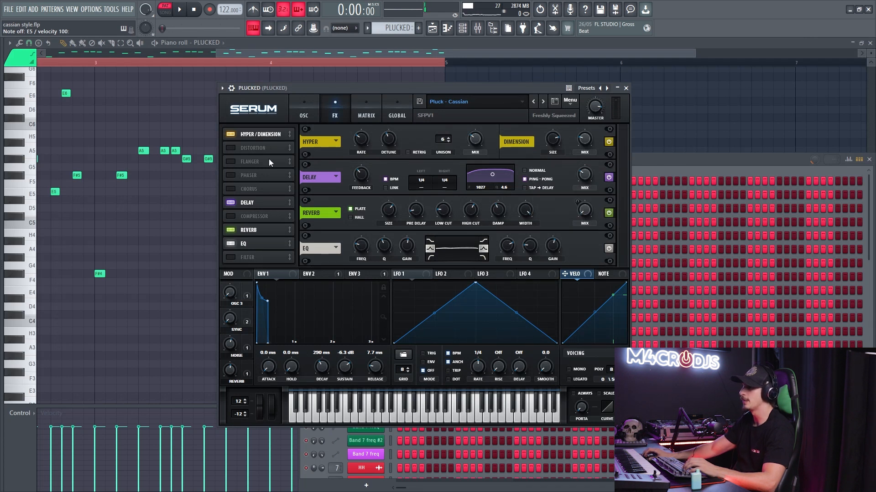
click(234, 201)
click(231, 135)
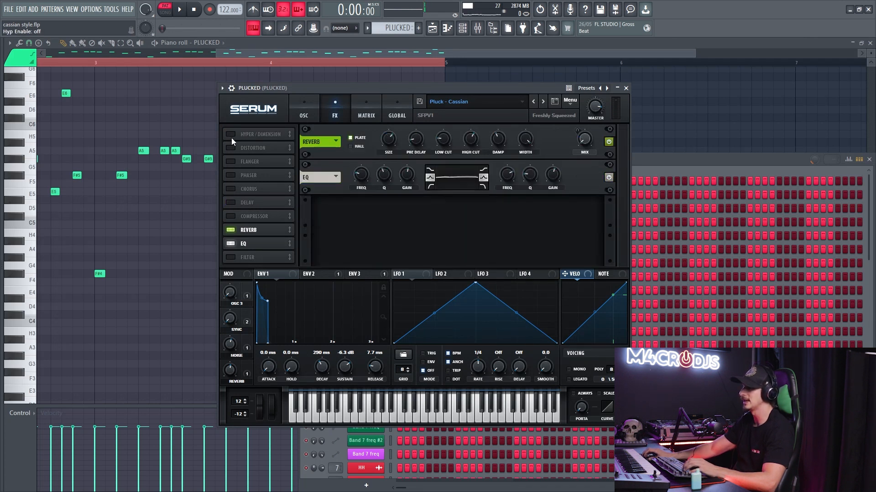
- Play the pattern, turn the Hyper / Dimension and Delay effects back on in the PLUCKED Serum preset, and show its oscillators
key(space)
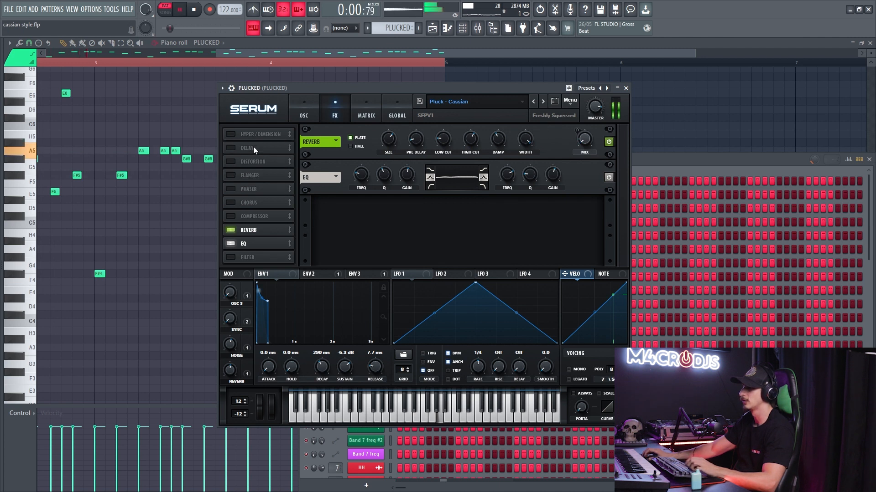
click(230, 134)
click(230, 148)
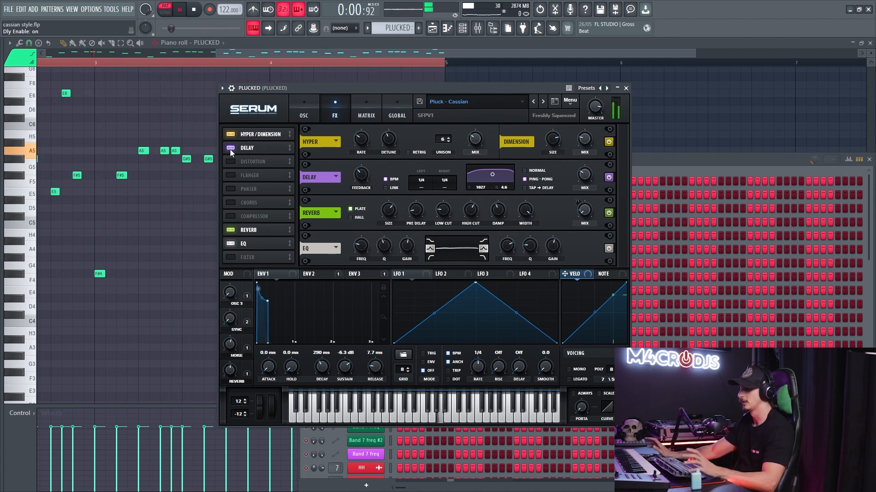
click(308, 111)
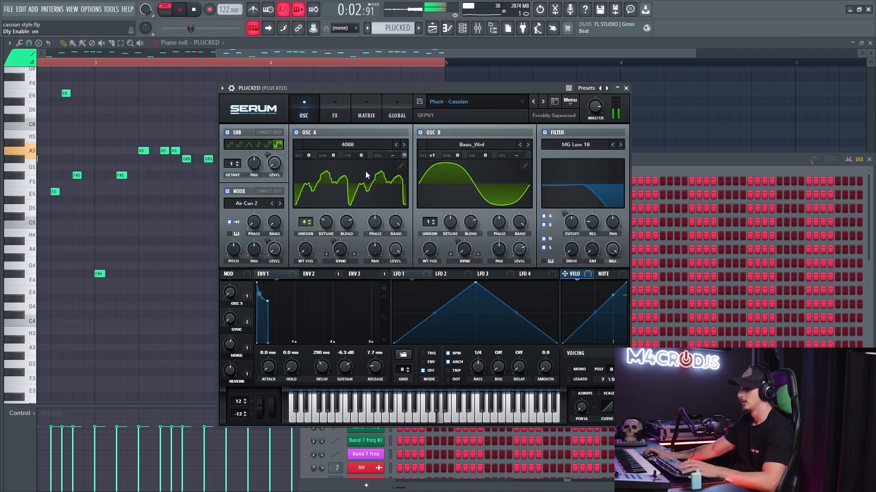
- Examine the first Fruity Parametric EQ 2, OTT and FabFilter Saturn 2 effects on the PLUCKED mixer track during playback
key(F9)
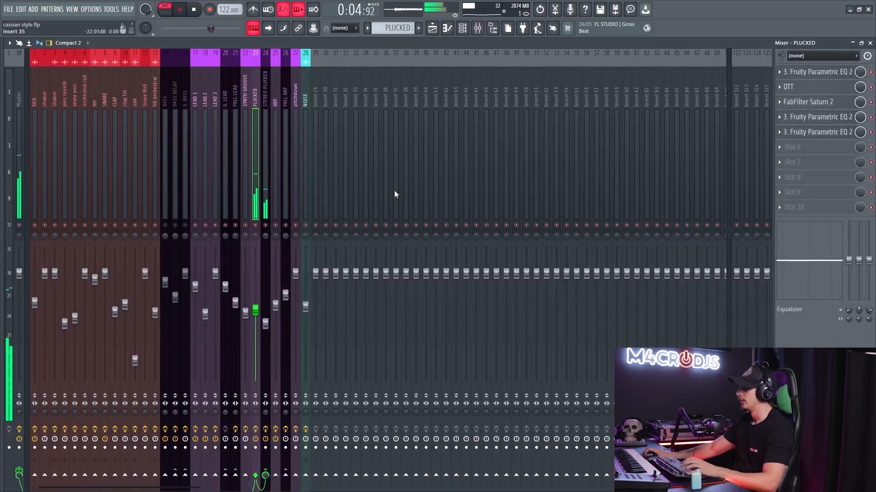
click(806, 74)
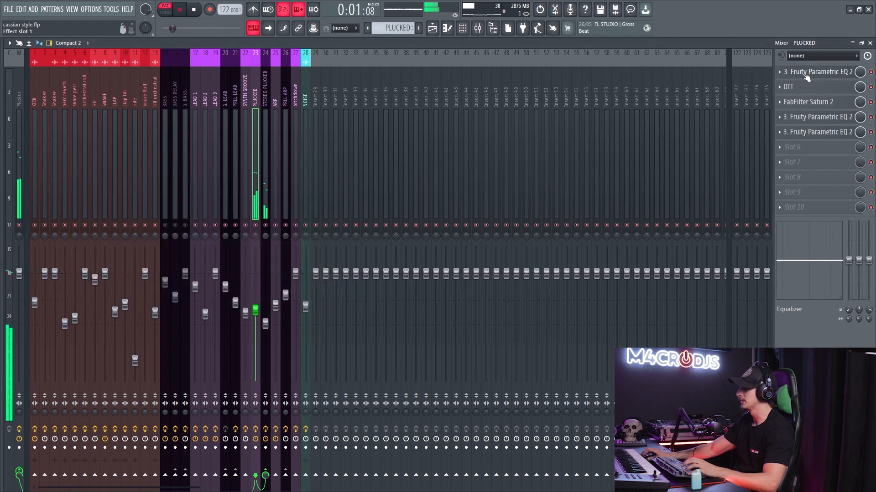
click(806, 73)
click(801, 90)
click(801, 89)
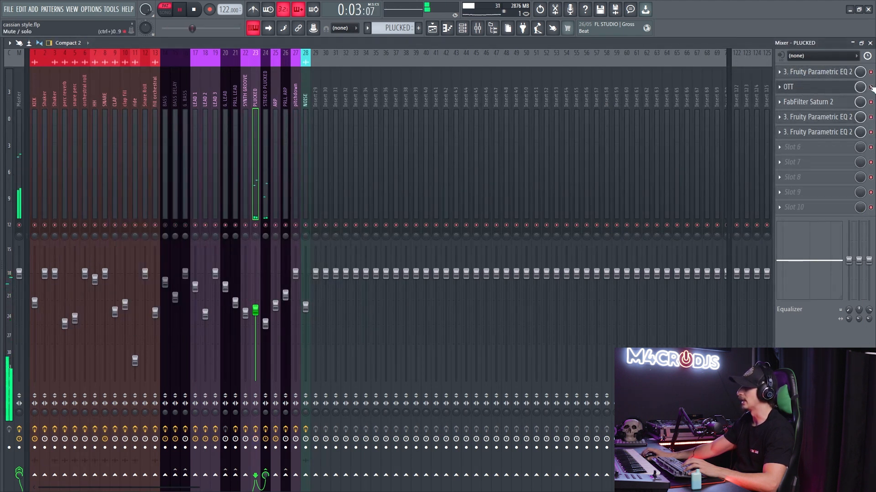
click(821, 102)
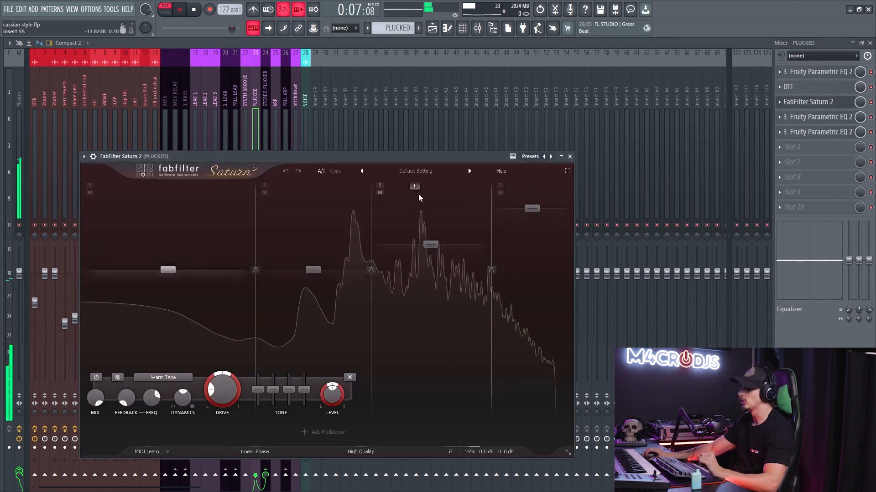
click(806, 104)
- Examine the Fruity Parametric EQ 2 curves in slots 4 and 5 of the PLUCKED mixer track
click(800, 117)
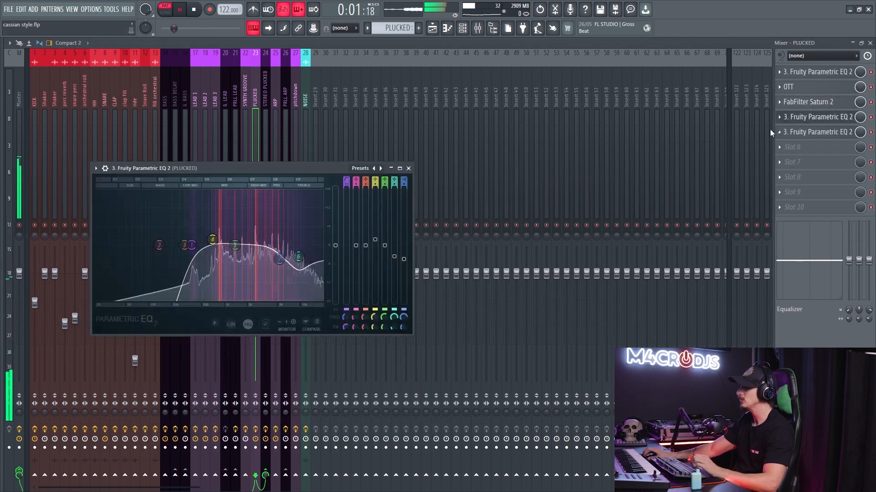
click(816, 119)
key(space)
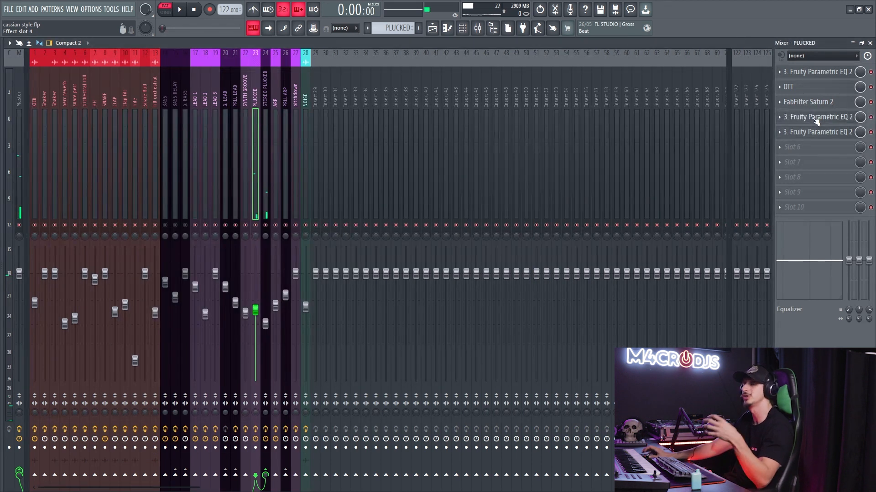
click(816, 119)
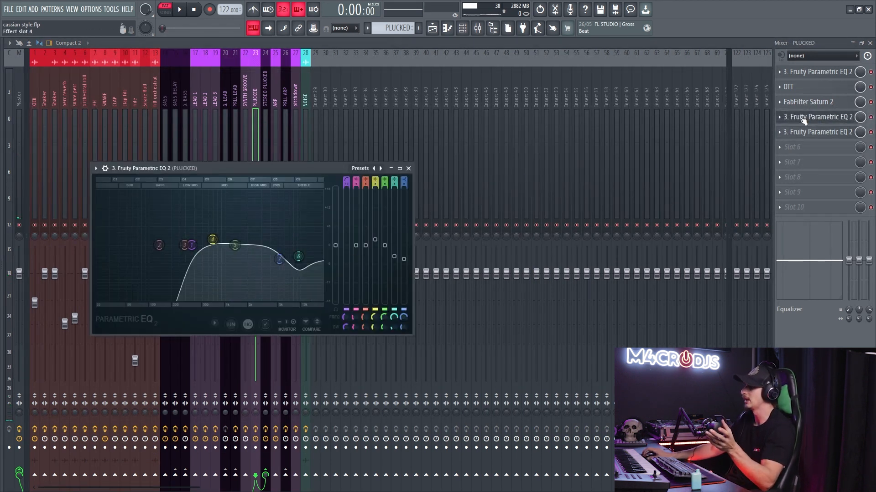
click(804, 118)
click(808, 133)
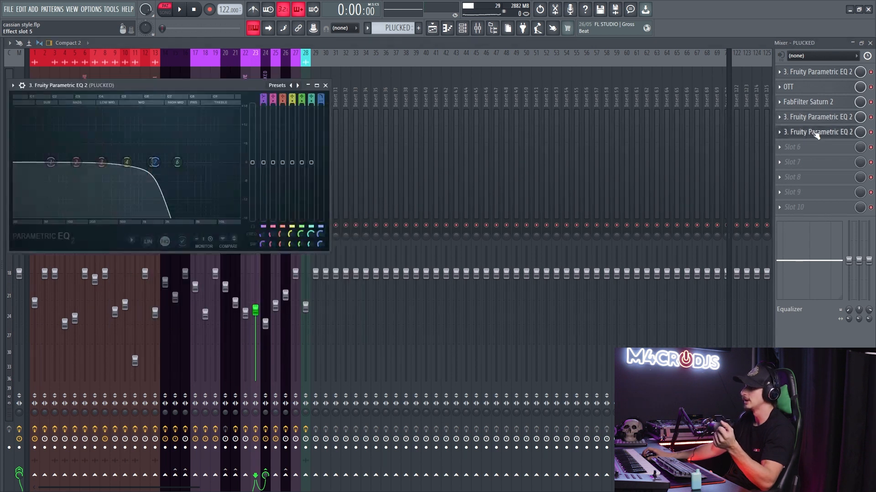
click(808, 134)
- Isolate the SYNTH GROOVE track with its Band 7 freq automation in the Playlist and play from bar 65
key(F5)
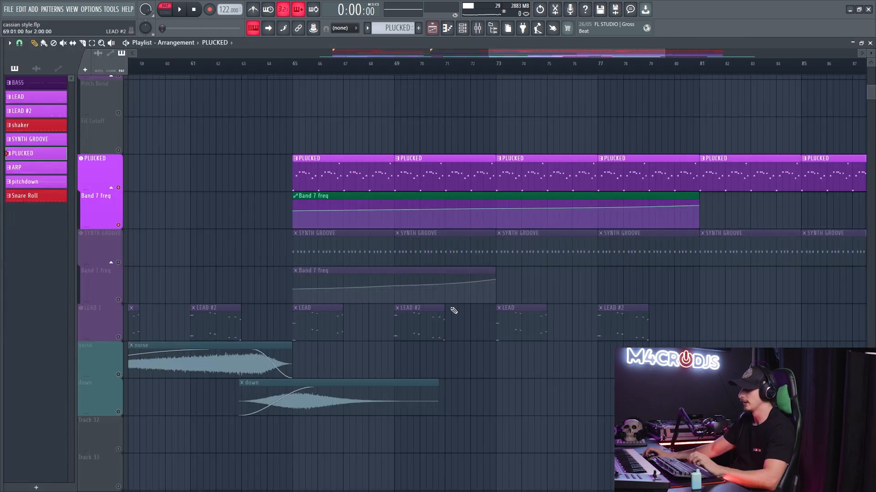
scroll(695, 206, down, 5)
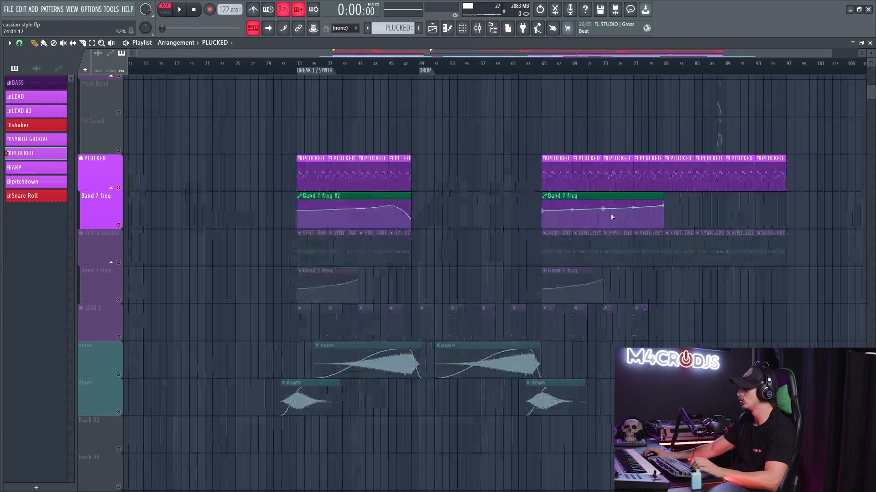
scroll(596, 228, up, 5)
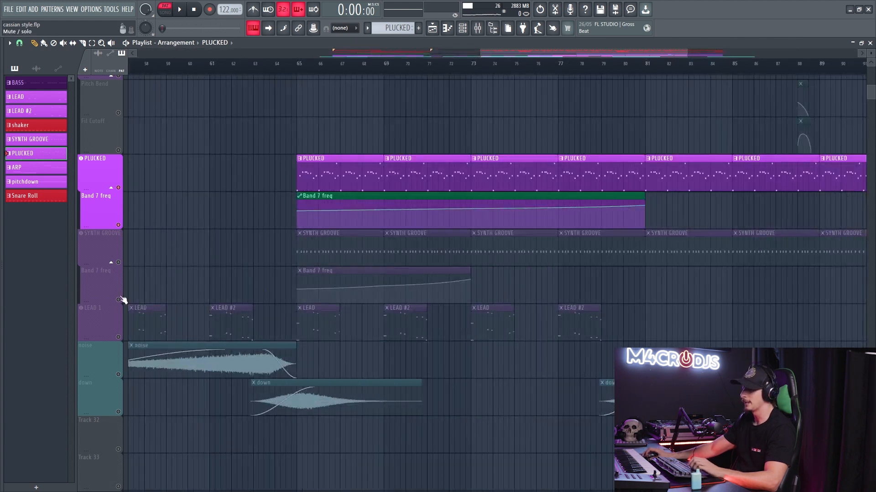
right_click(119, 299)
click(119, 262)
scroll(575, 228, down, 5)
drag(554, 187, 594, 295)
scroll(589, 286, up, 5)
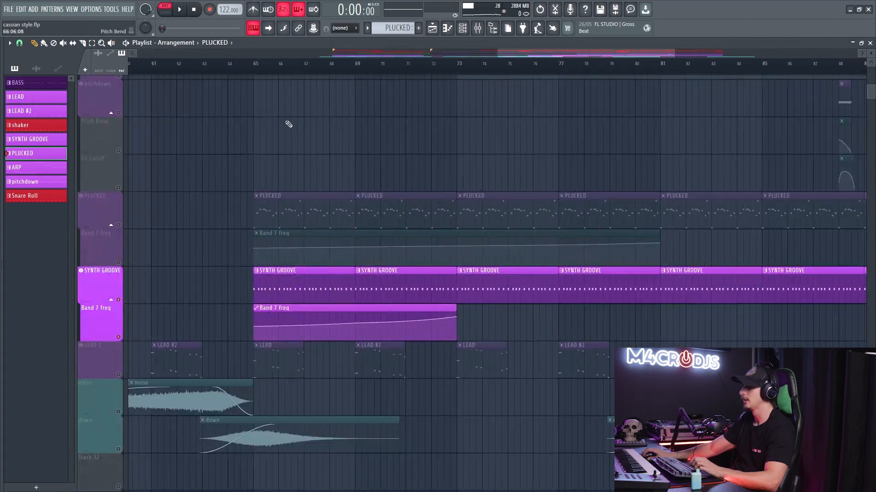
click(257, 69)
key(space)
- Add the KICK, CLAP and SNARE tracks to the SYNTH GROOVE playback
scroll(217, 212, up, 8)
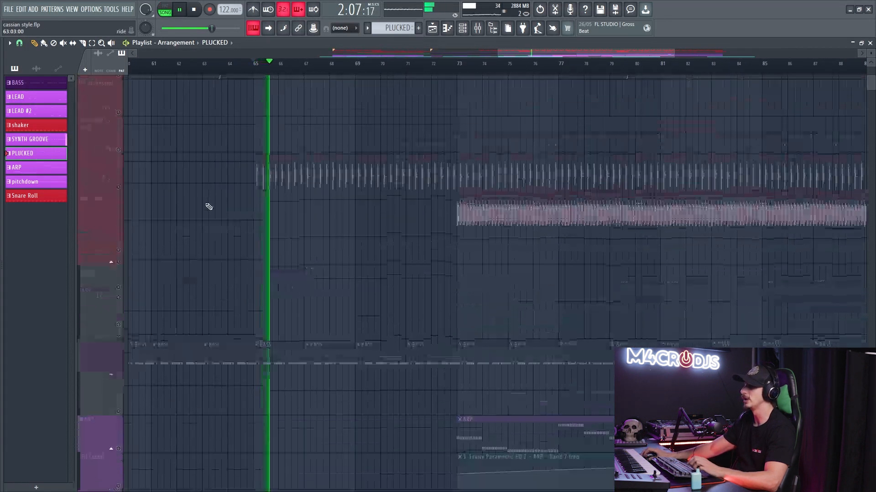
right_click(118, 108)
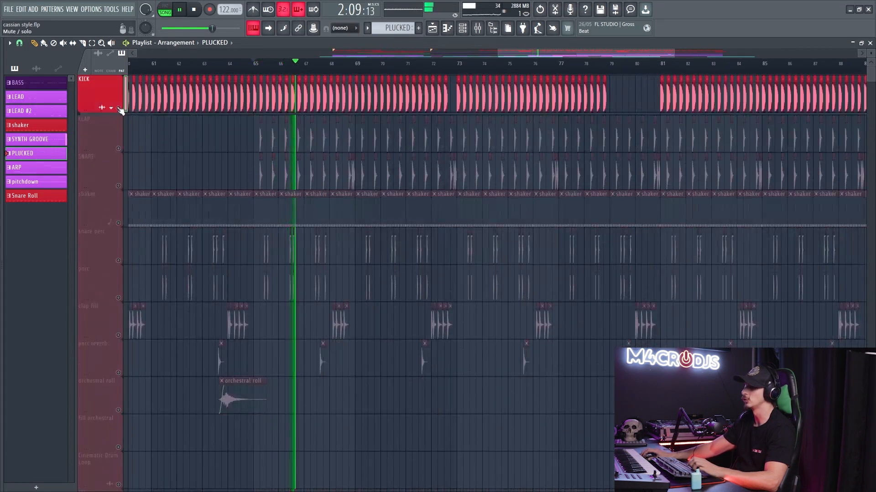
click(118, 149)
click(119, 186)
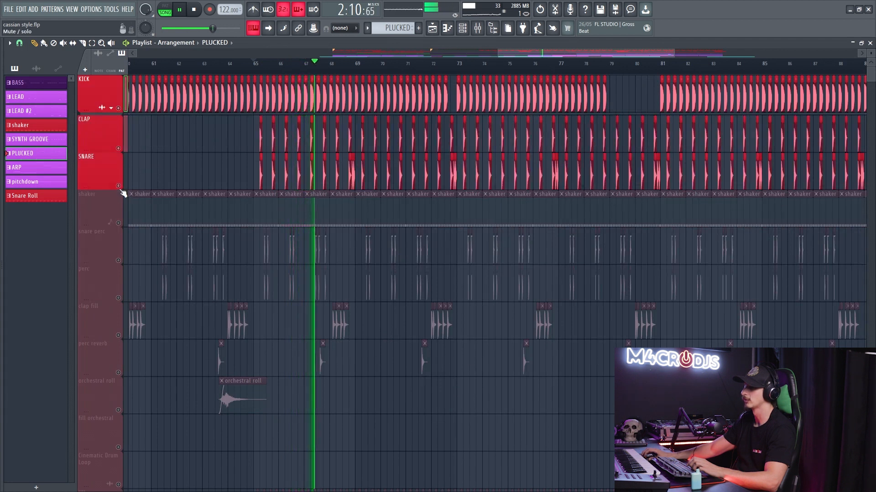
click(112, 108)
click(118, 146)
- Unmute the BASS track and Track 19, listen to them with SYNTH GROOVE, and stop playback
scroll(274, 169, down, 10)
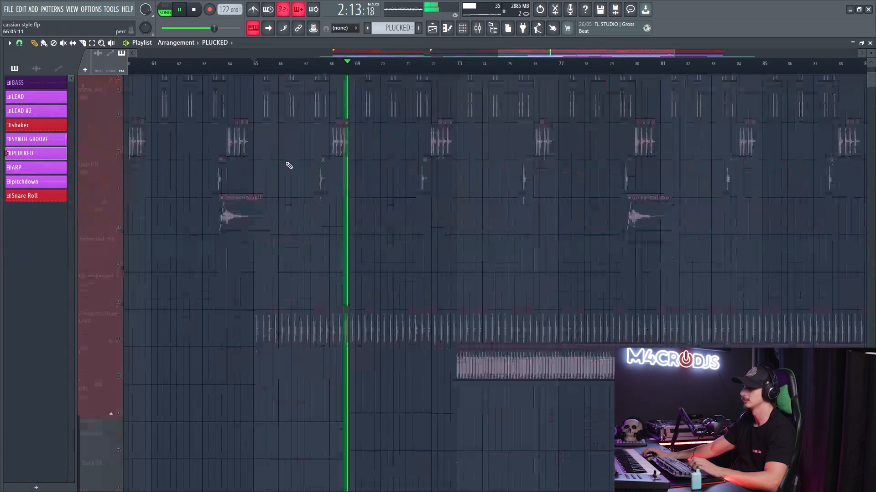
click(118, 221)
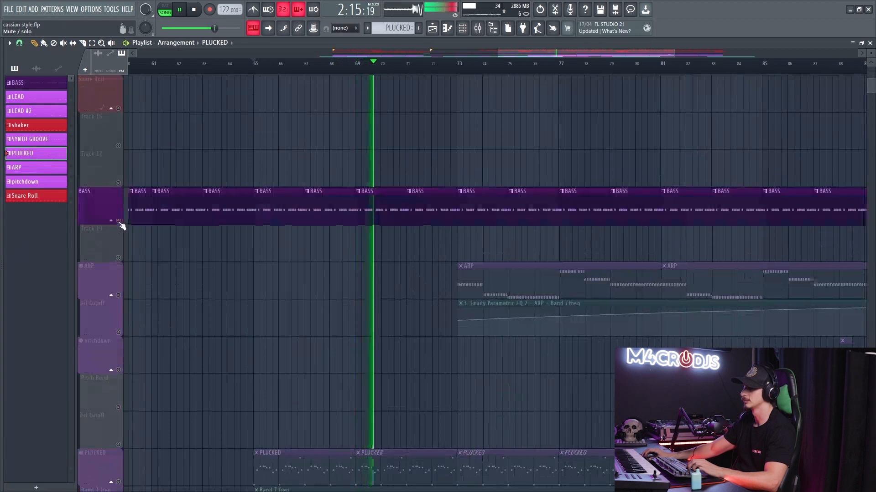
click(119, 258)
scroll(279, 205, down, 3)
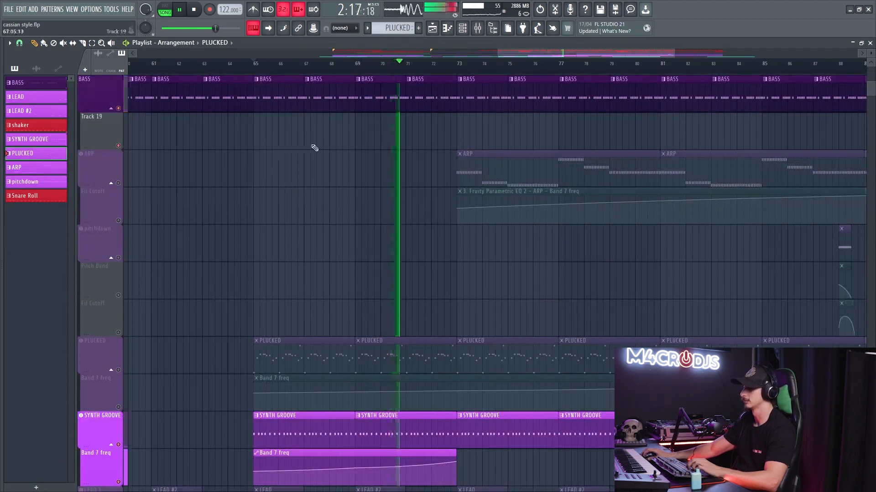
key(F9)
key(F9)
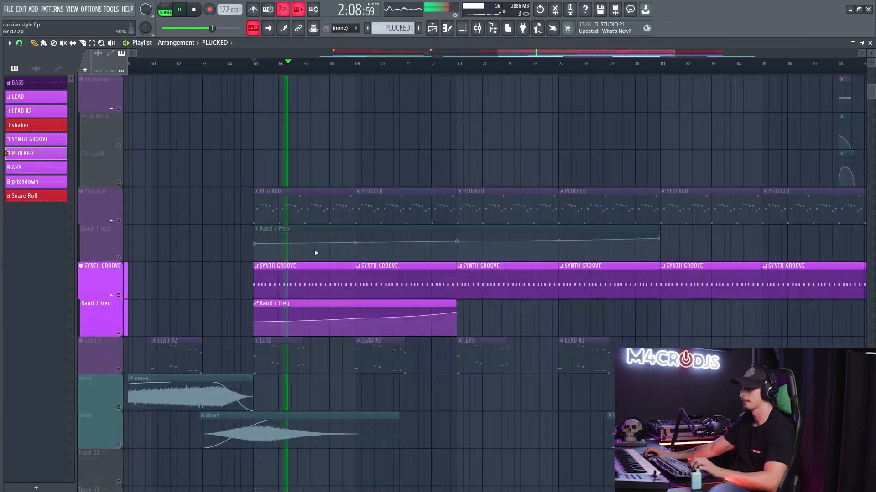
ctrl+scroll(317, 249, up, 2)
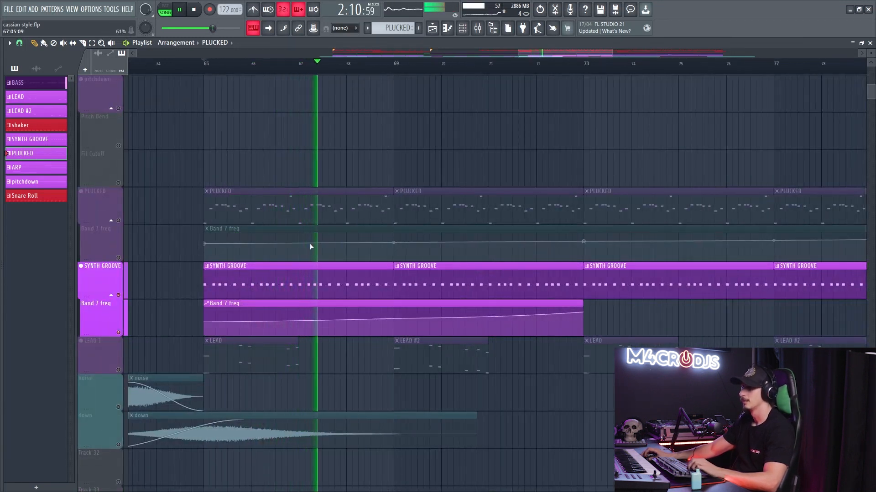
key(space)
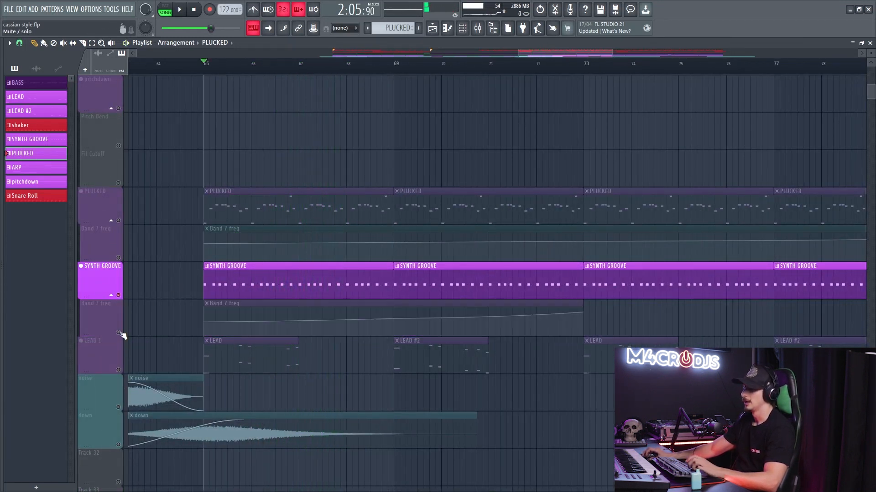
- Play the SYNTH GROOVE pattern alone in the Piano roll and open its Serum instrument from the Channel rack
double_click(276, 274)
click(167, 10)
key(F6)
key(space)
drag(447, 160, 377, 112)
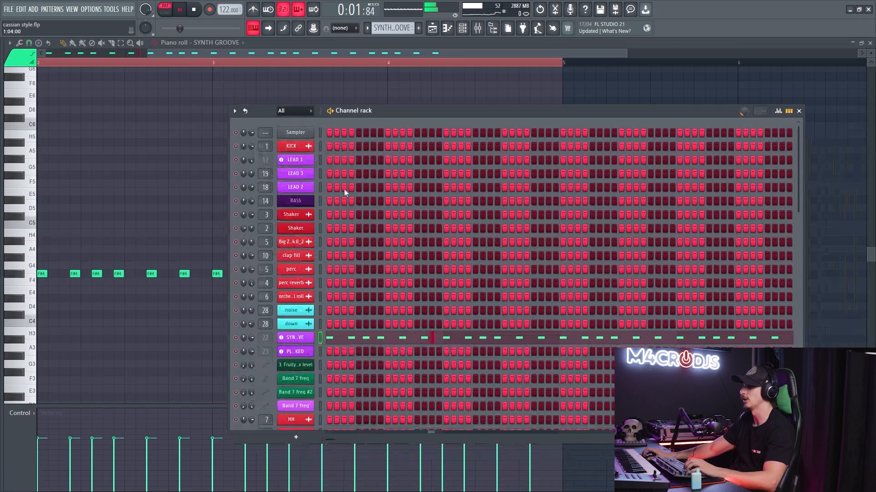
click(295, 338)
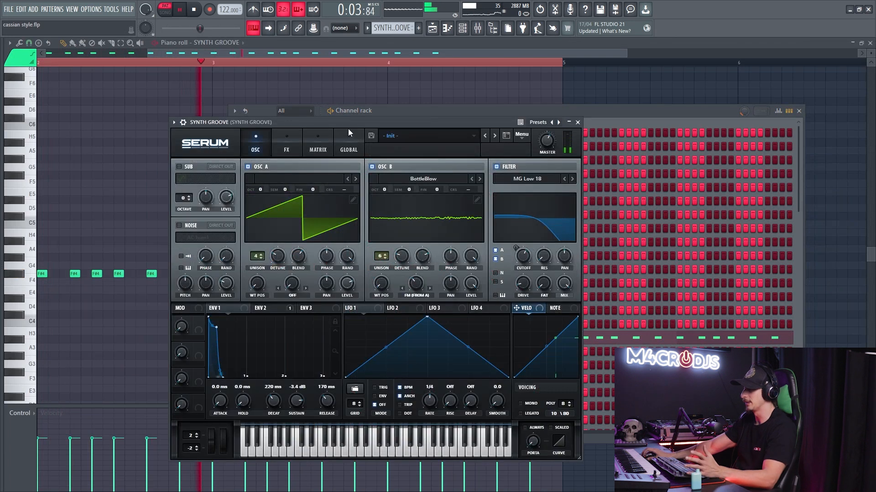
drag(289, 122, 308, 120)
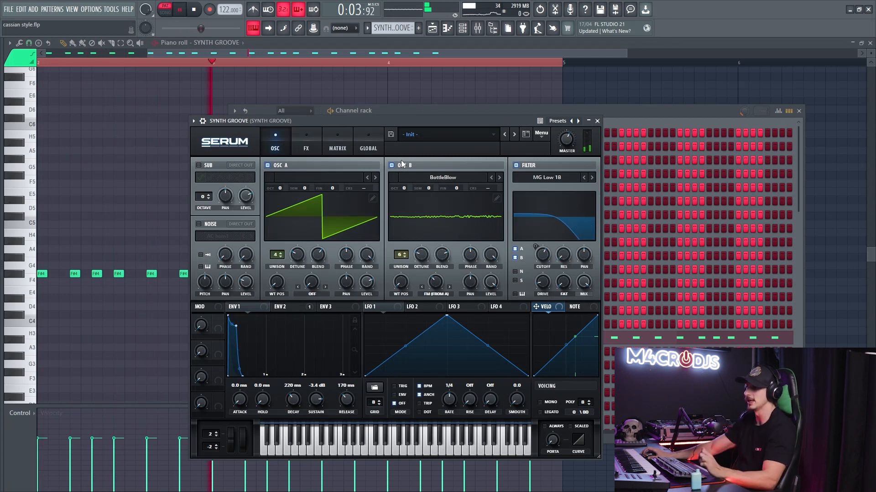
- Examine the Fruity Parametric EQ 2 and FabFilter Pro-C 2 effects on the SYNTH GROOVE mixer track
key(F9)
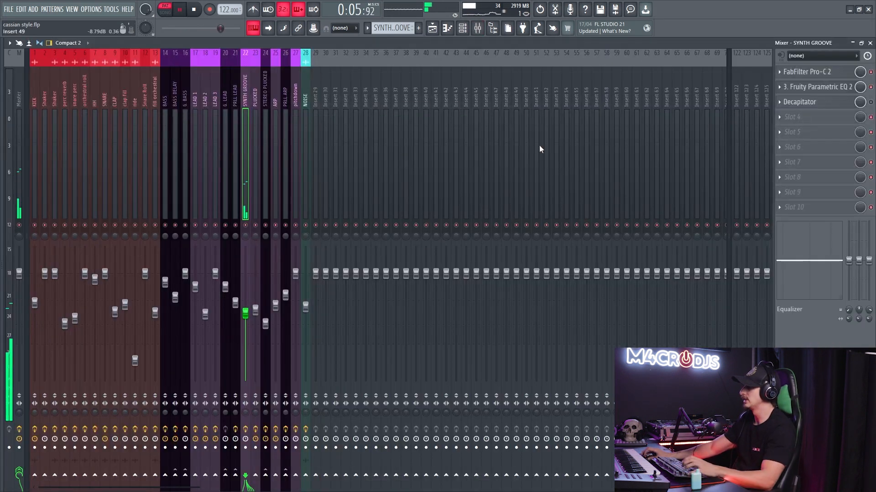
click(815, 88)
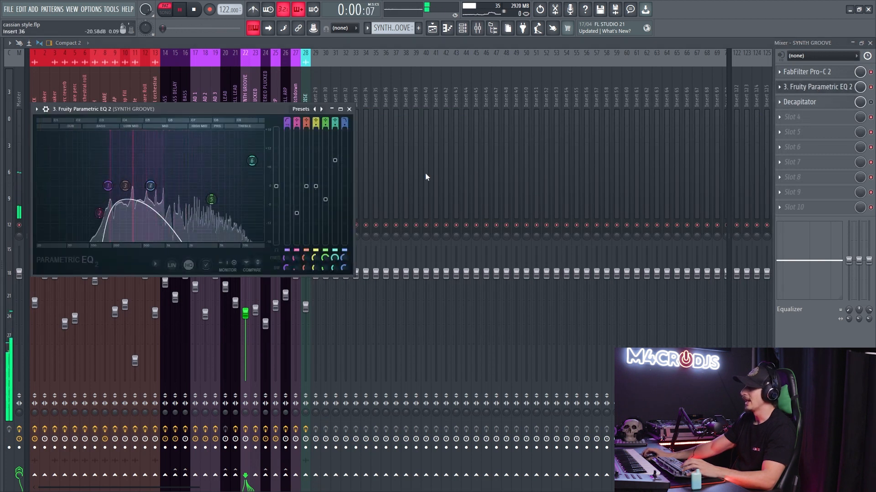
click(838, 87)
click(816, 72)
click(816, 72)
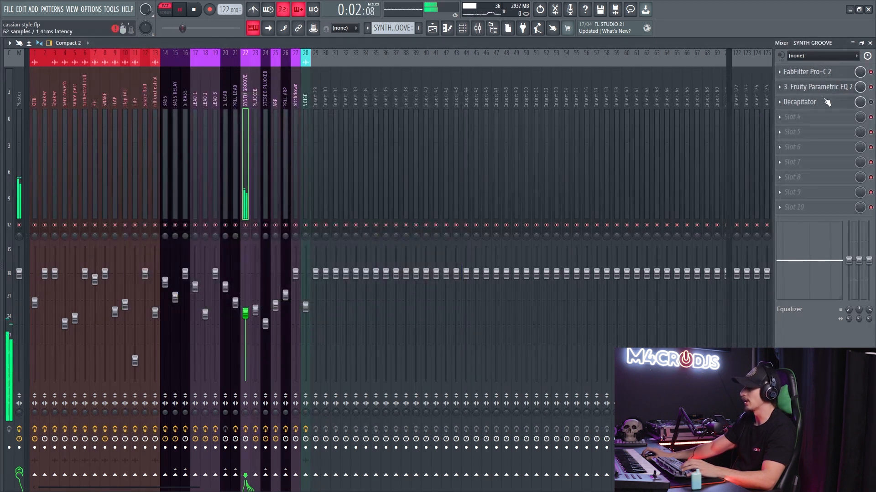
- Return to the Playlist in song mode, solo SYNTH GROOVE with its Band 7 freq automation, and play from bar 65
key(F5)
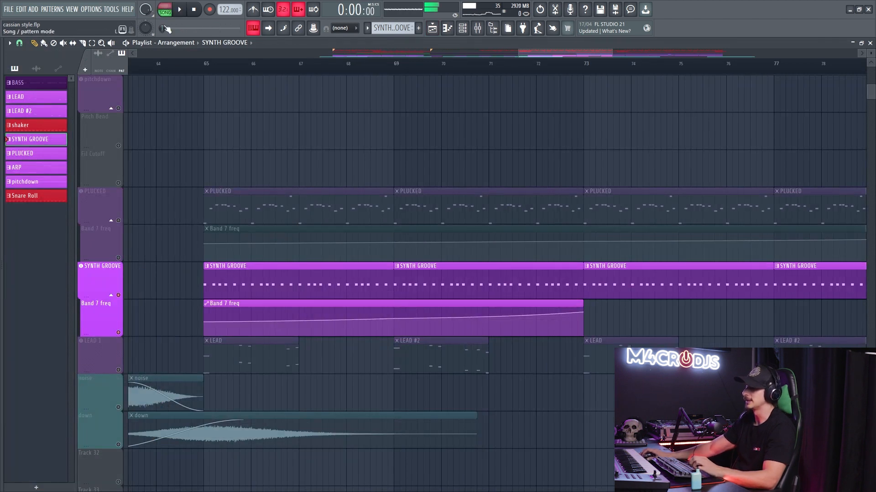
right_click(121, 309)
right_click(118, 296)
click(119, 332)
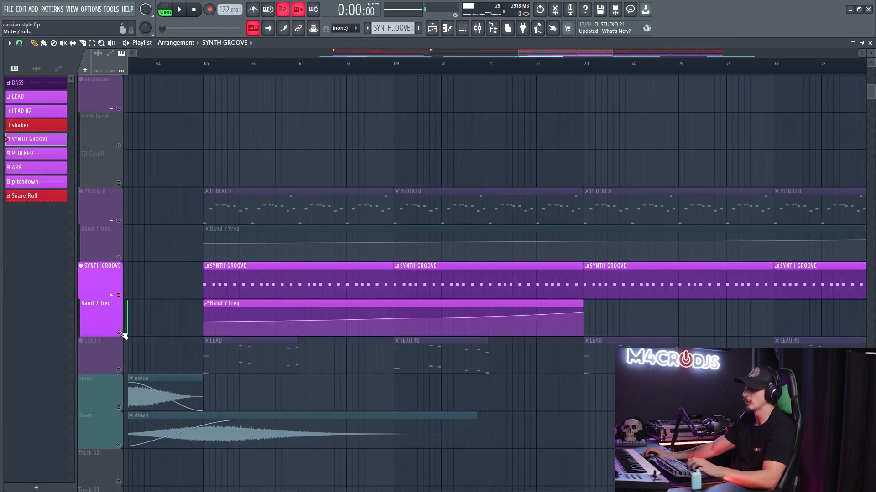
scroll(218, 65, left, 1)
click(220, 64)
key(space)
- Lower the starting point of the SYNTH GROOVE Band 7 freq automation slightly and listen from its start and from bar 69
key(space)
drag(215, 321, 216, 326)
key(space)
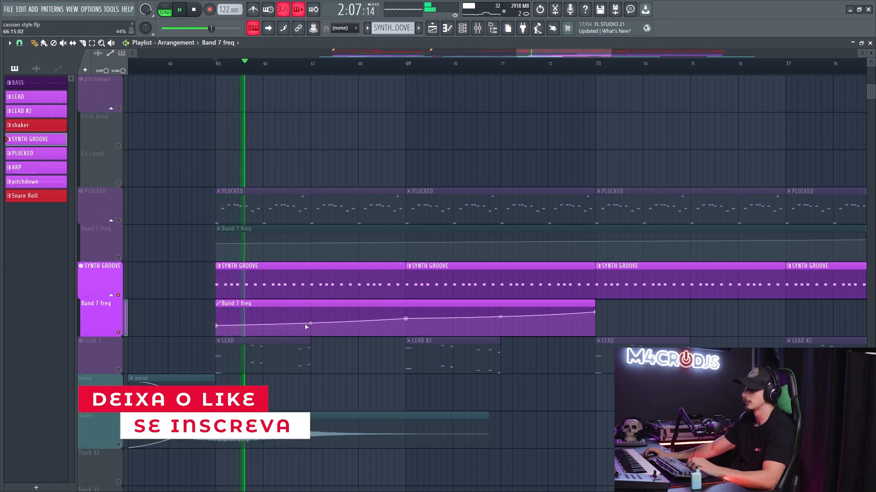
click(409, 64)
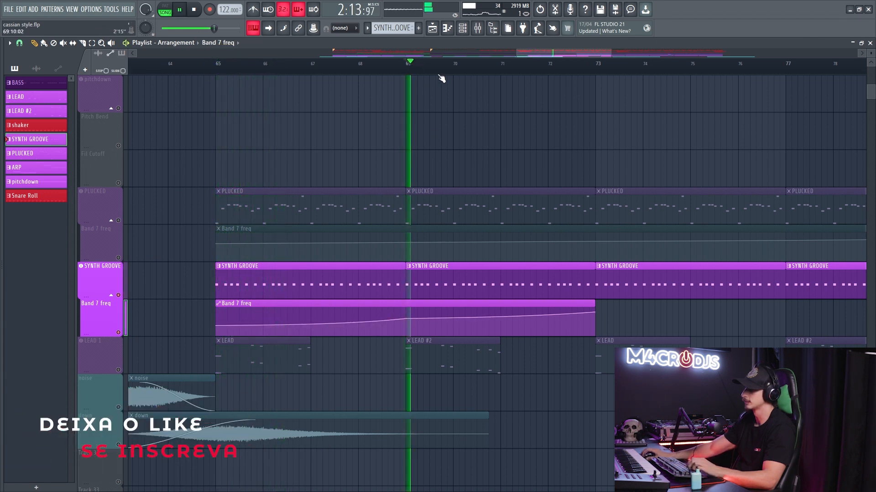
- Extend the SYNTH GROOVE Band 7 freq automation clip to about bar 81 and add a high end point there
scroll(461, 168, down, 3)
click(511, 65)
drag(473, 292, 451, 260)
right_click(447, 269)
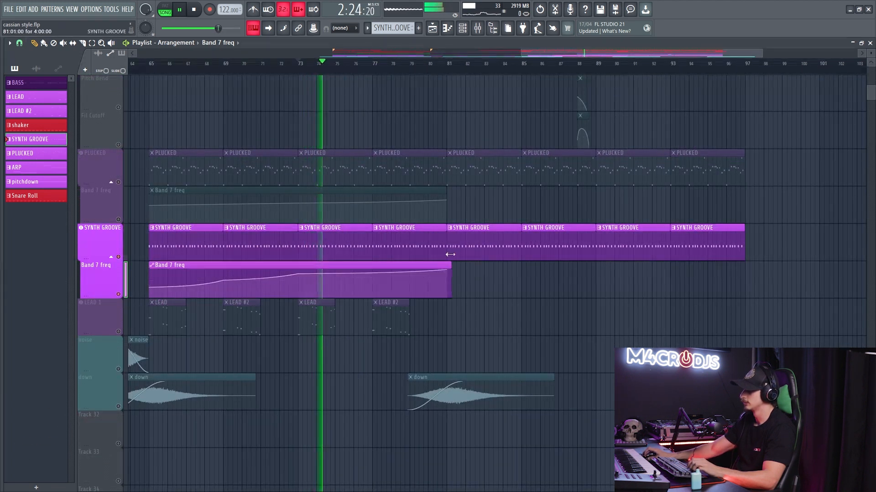
- Fine-adjust the bar 73 point of the SYNTH GROOVE Band 7 freq automation and bring all other tracks back into playback
drag(298, 274, 298, 276)
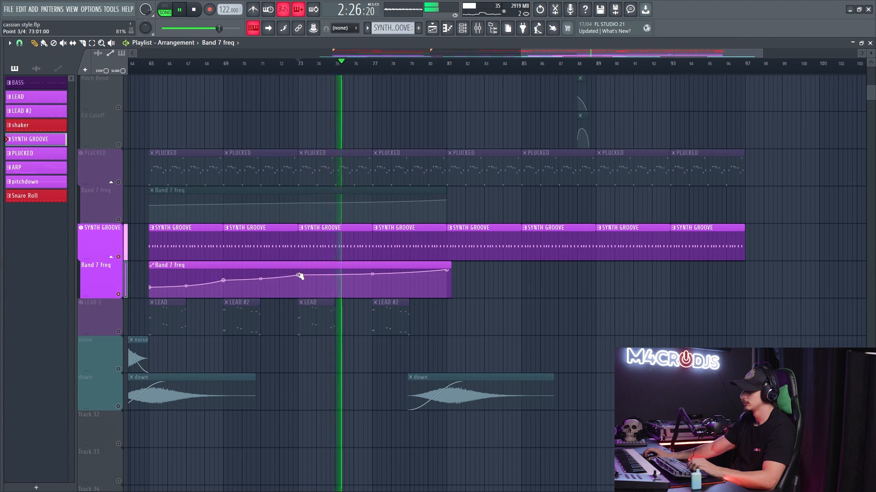
right_click(118, 331)
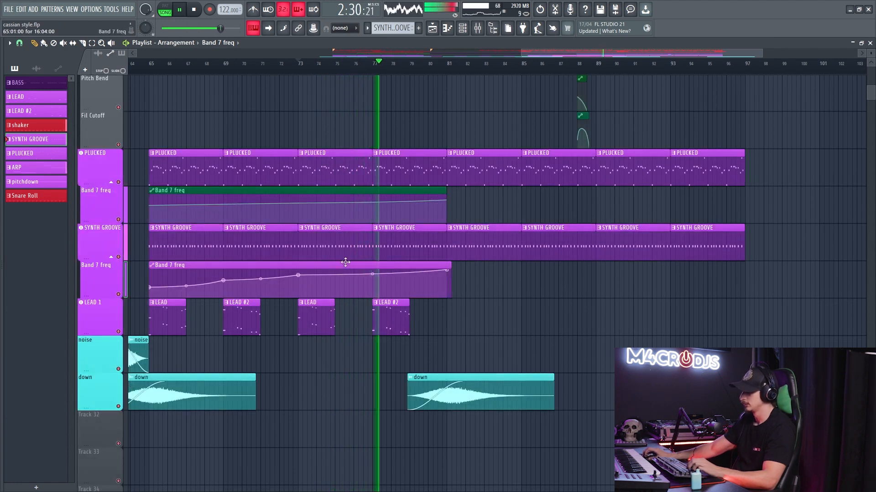
- Play the full mix from just before bar 69 and compare it with SYNTH GROOVE muted and unmuted
scroll(369, 252, up, 2)
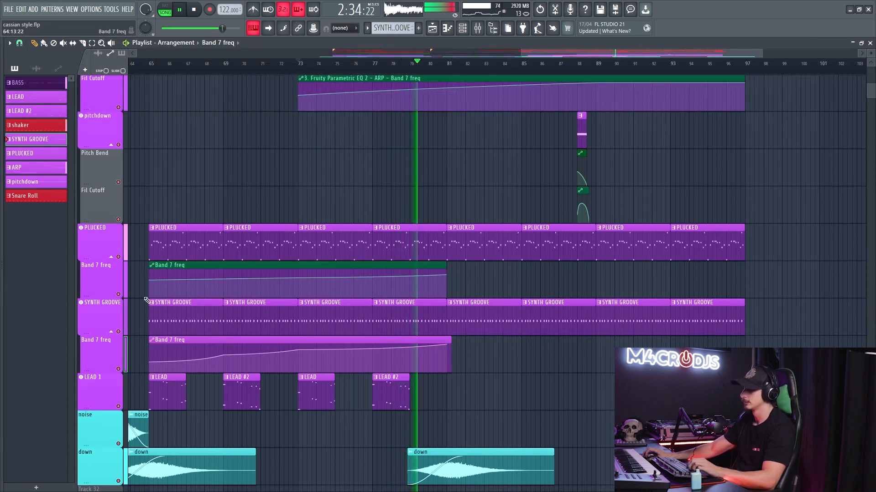
drag(298, 70, 211, 69)
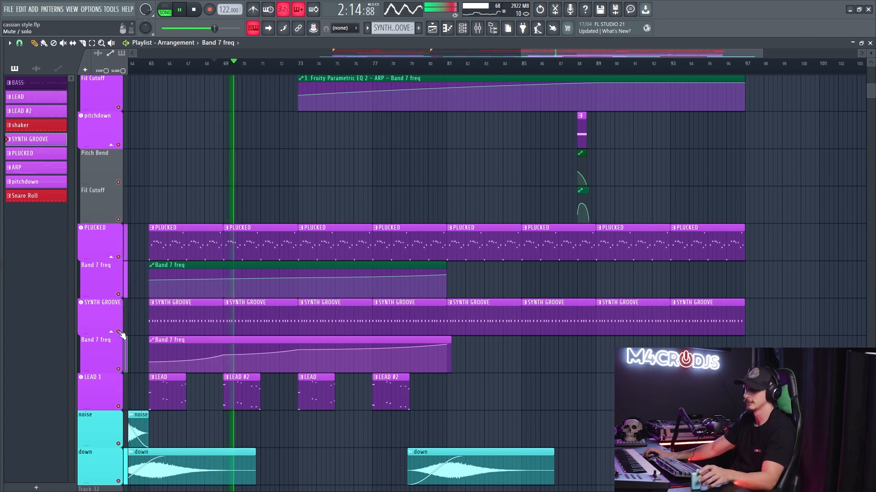
click(119, 332)
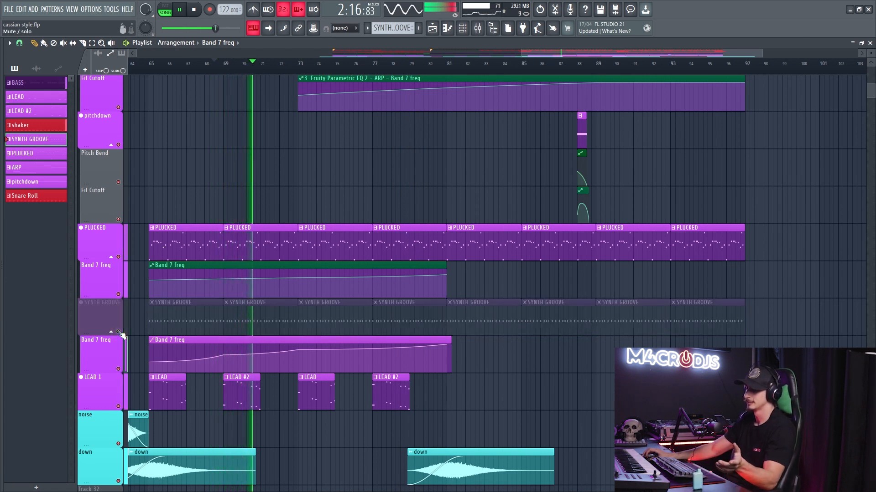
click(119, 332)
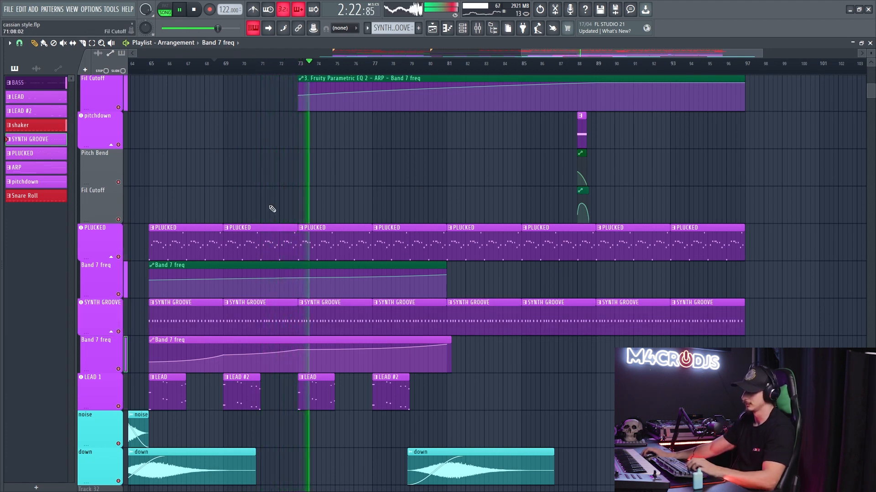
scroll(313, 209, up, 2)
key(space)
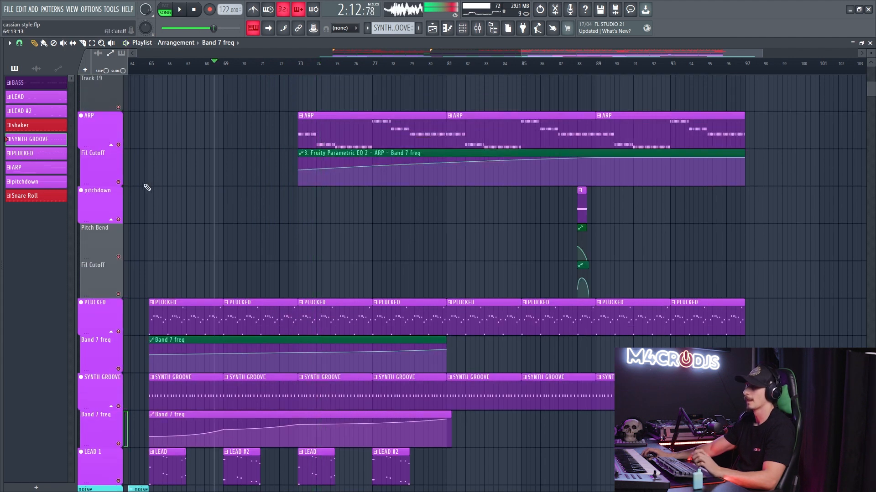
- Solo the ARP track with its Fil Cutoff automation and loop playback over bars 73 to 81
right_click(119, 183)
click(118, 145)
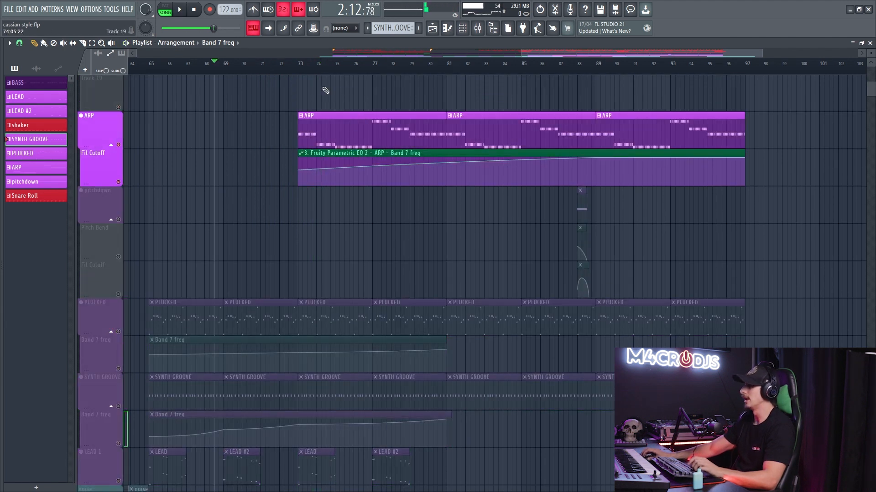
drag(303, 69, 447, 71)
key(space)
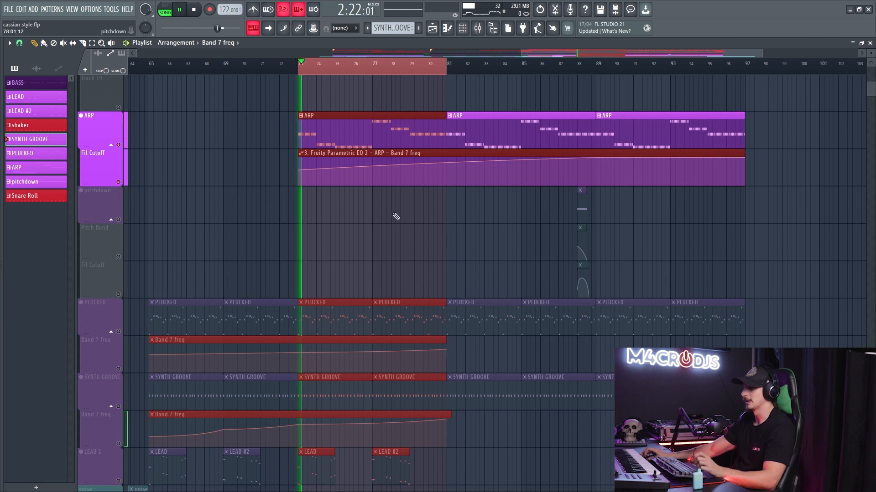
- Open the ARP pattern's notes, stop playback and bring up the ARP channel's Serum instrument
scroll(365, 173, up, 3)
click(287, 119)
double_click(287, 119)
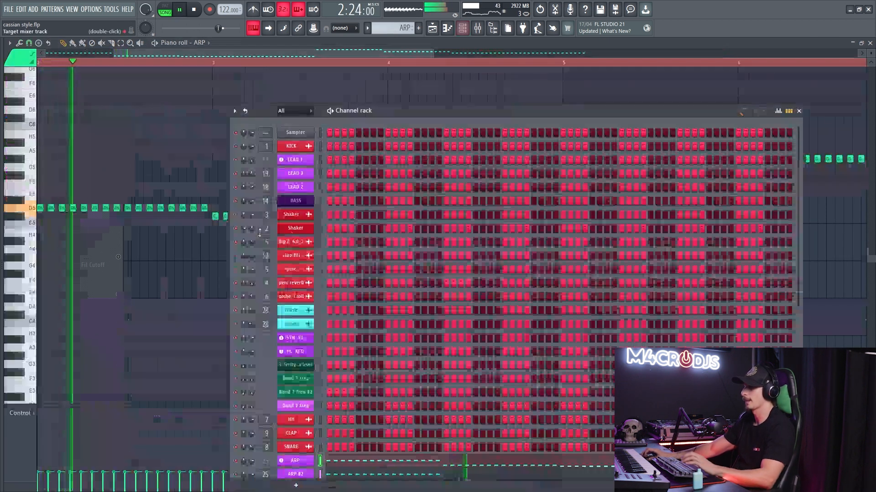
scroll(367, 312, down, 6)
key(space)
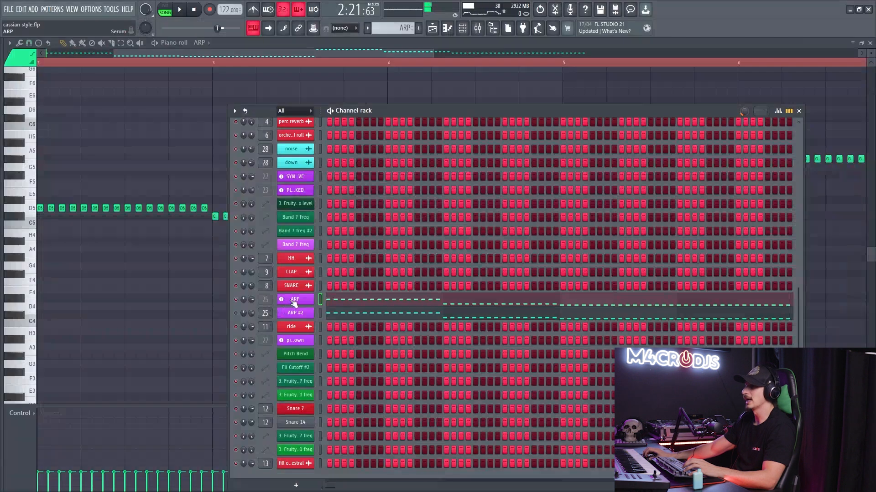
click(295, 299)
drag(208, 118, 221, 101)
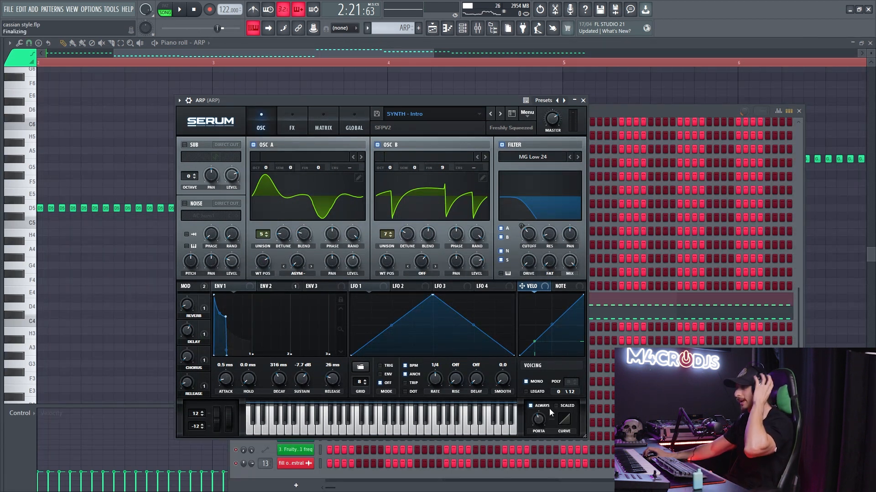
- Examine the MONO and ALWAYS portamento settings of ARP's Serum alongside the pattern's notes
click(527, 382)
click(153, 228)
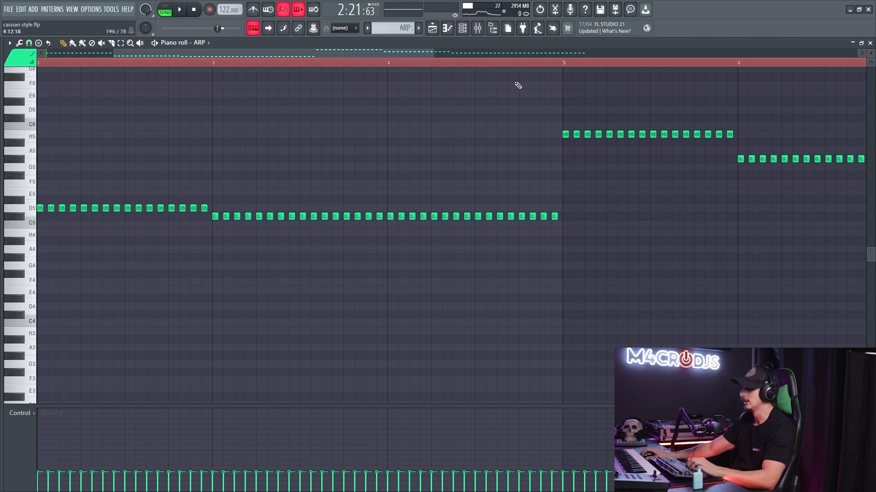
key(F6)
click(309, 301)
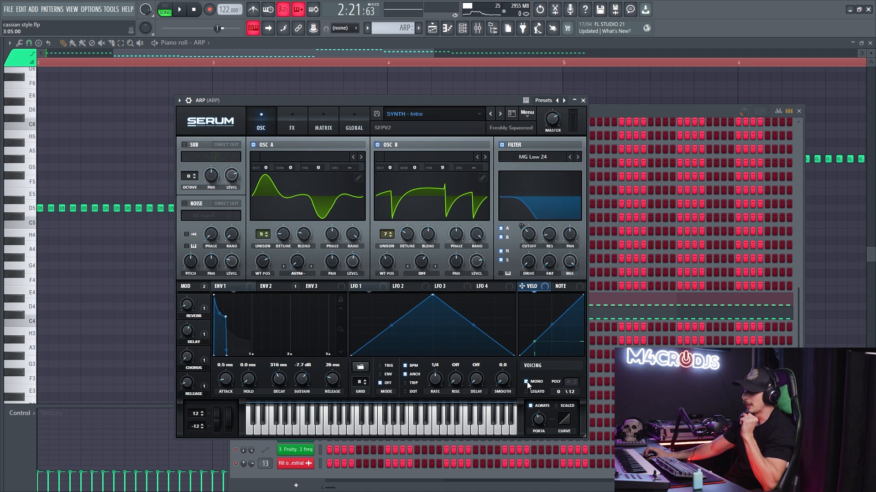
click(538, 403)
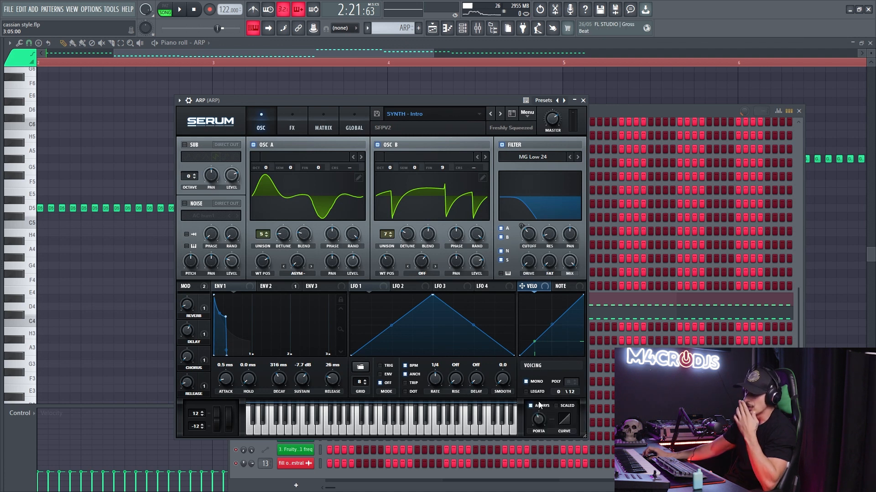
- Switch playback to pattern mode and open the ARP channel's notes in the Piano roll
click(624, 323)
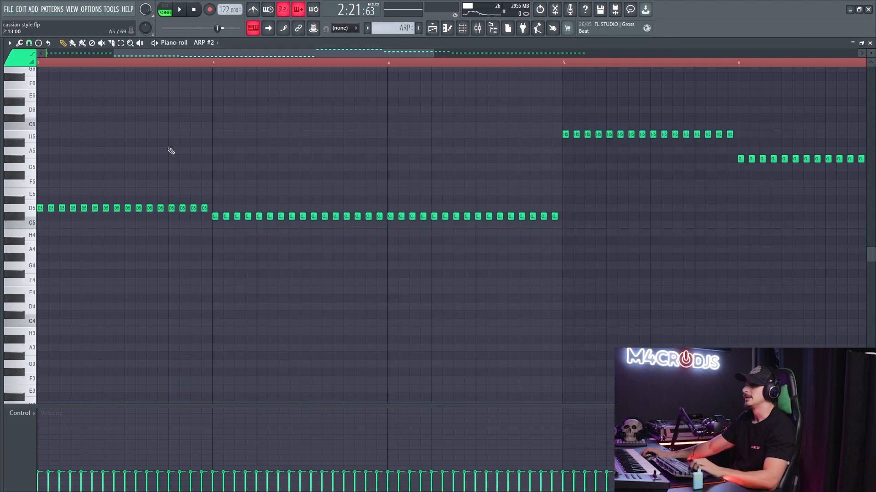
scroll(105, 226, down, 2)
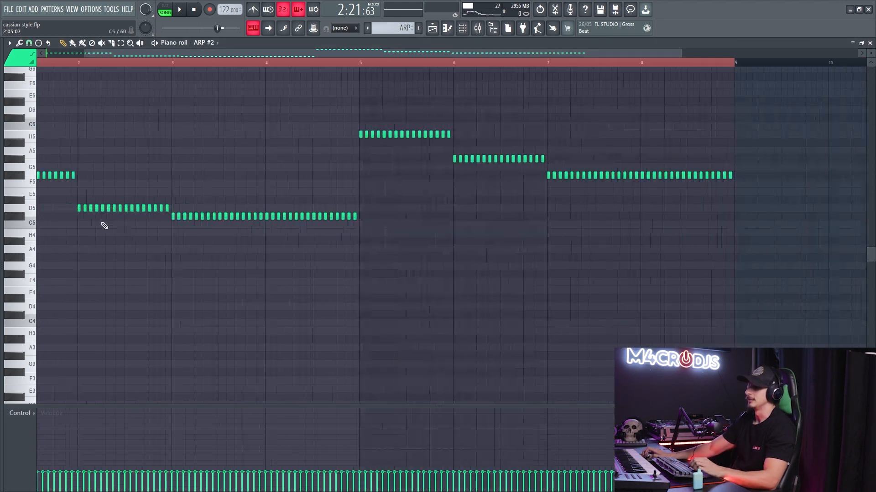
click(169, 7)
key(F6)
click(343, 301)
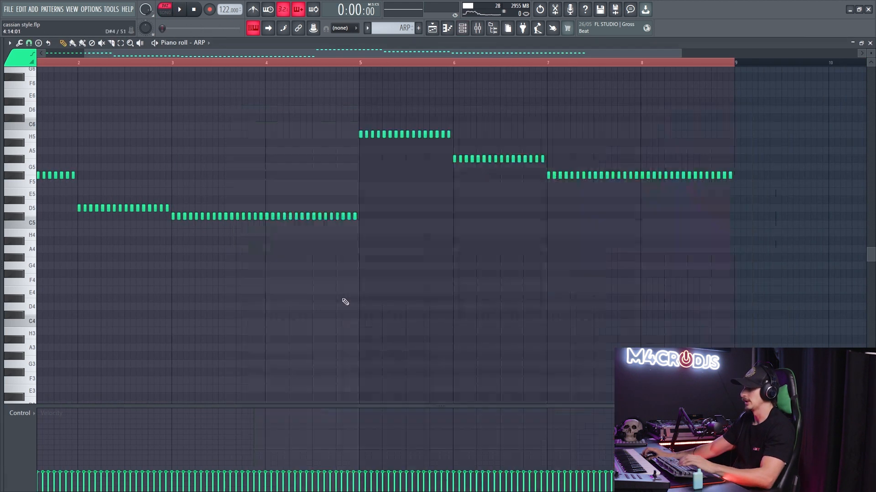
- Raise the second group of four F#5 notes in bar 1 of ARP to H5 and play the pattern
drag(81, 211, 411, 258)
scroll(51, 244, up, 2)
drag(54, 244, 109, 219)
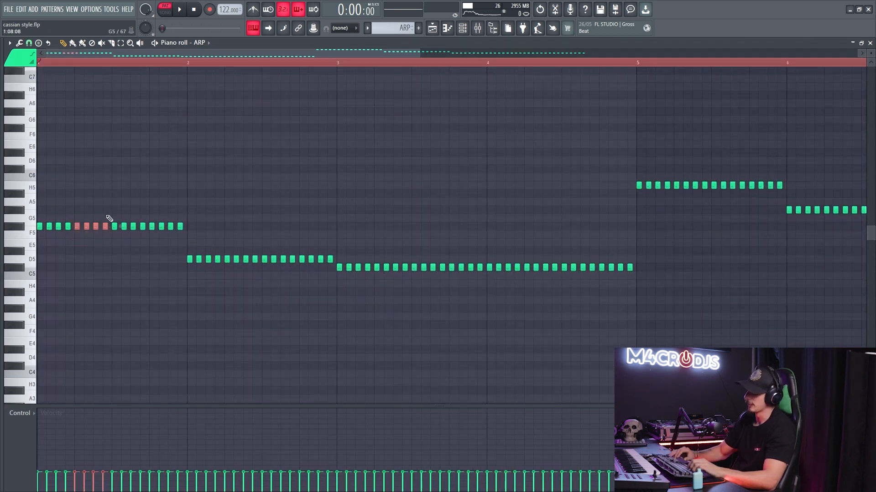
key(Up)
key(Up)
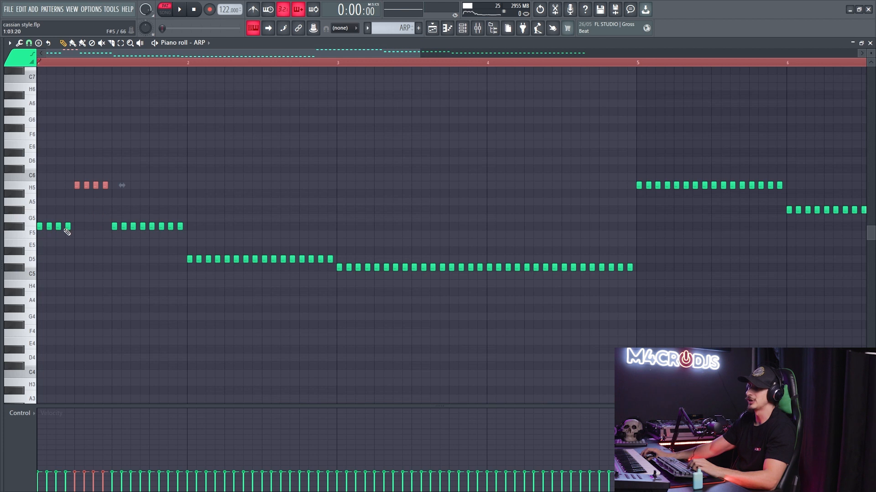
key(space)
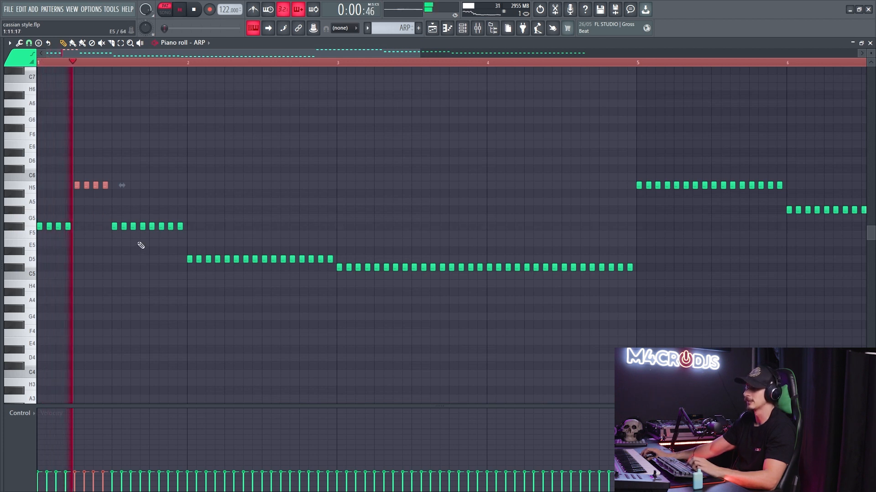
key(space)
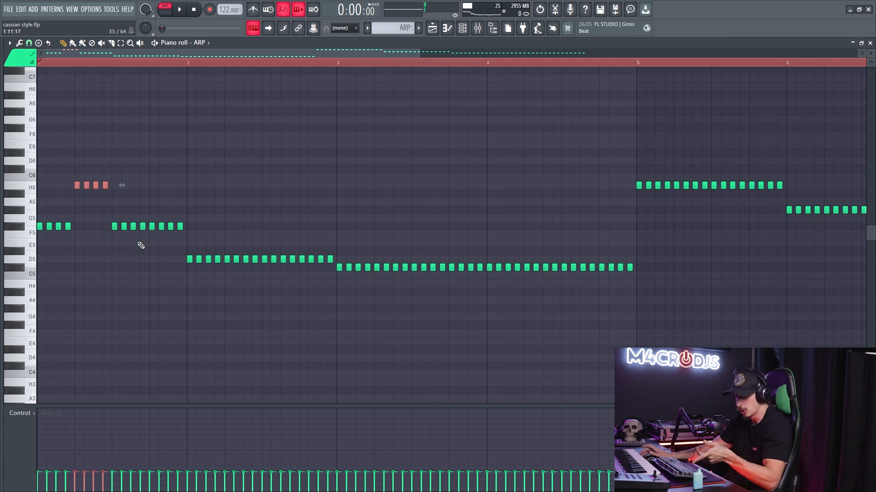
- Check the MONO and LEGATO voicing options in ARP's Serum and return to the ARP notes
key(F6)
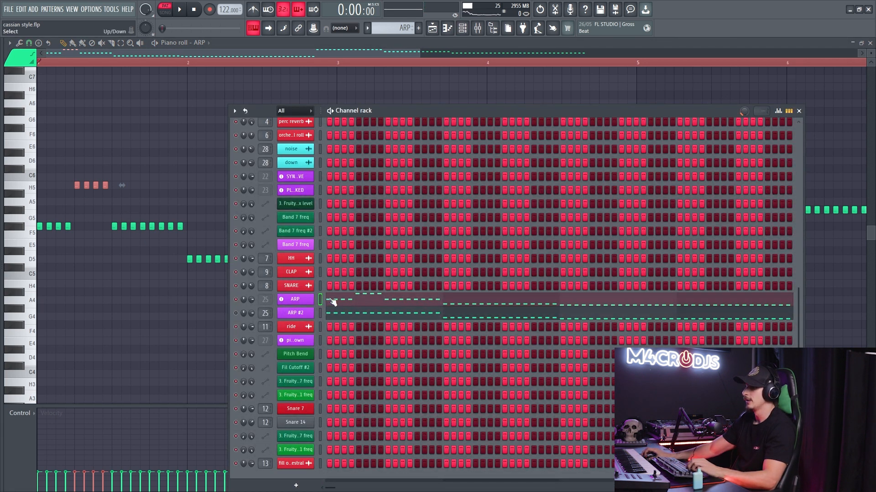
click(297, 301)
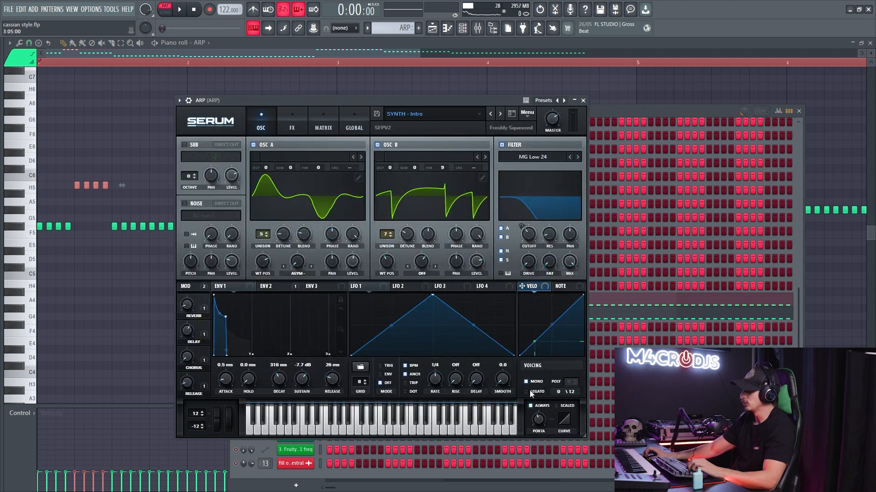
click(611, 306)
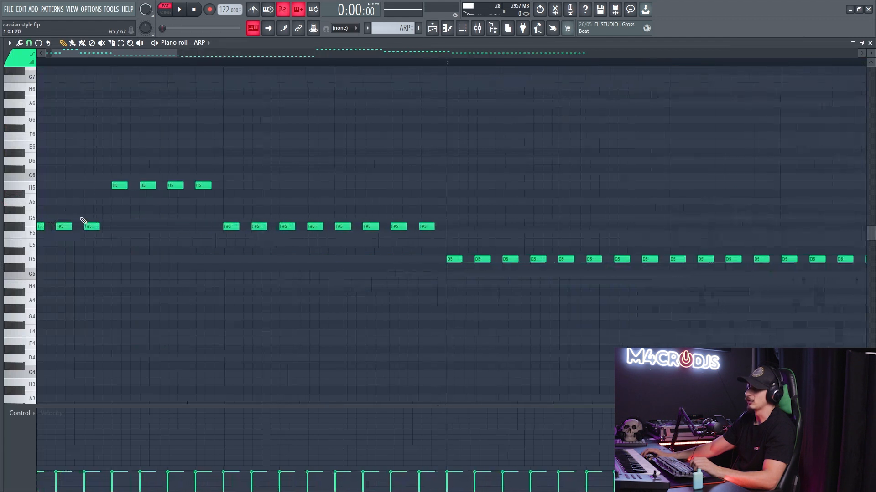
- Overlap the fourth F#5 note with a single lengthened H5 note, delete the other three H5 notes, and play the result
scroll(76, 218, up, 1)
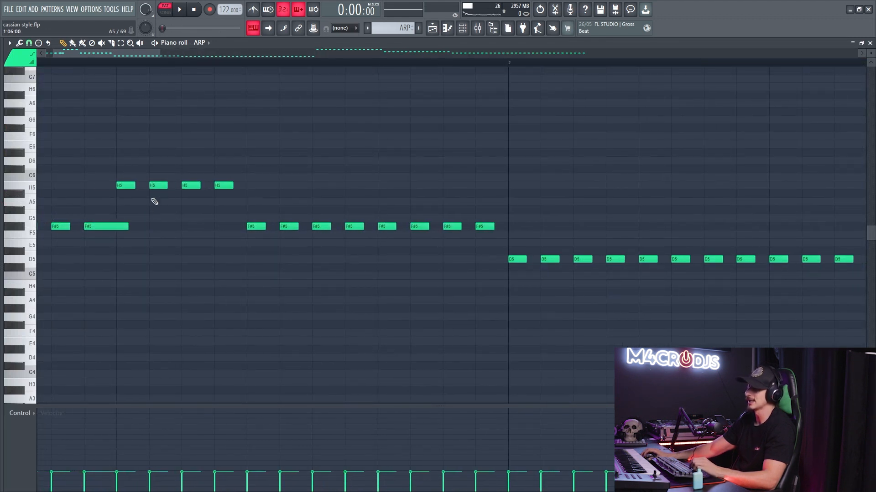
right_click(158, 185)
right_click(191, 185)
right_click(224, 185)
scroll(155, 193, up, 2)
drag(166, 186, 227, 186)
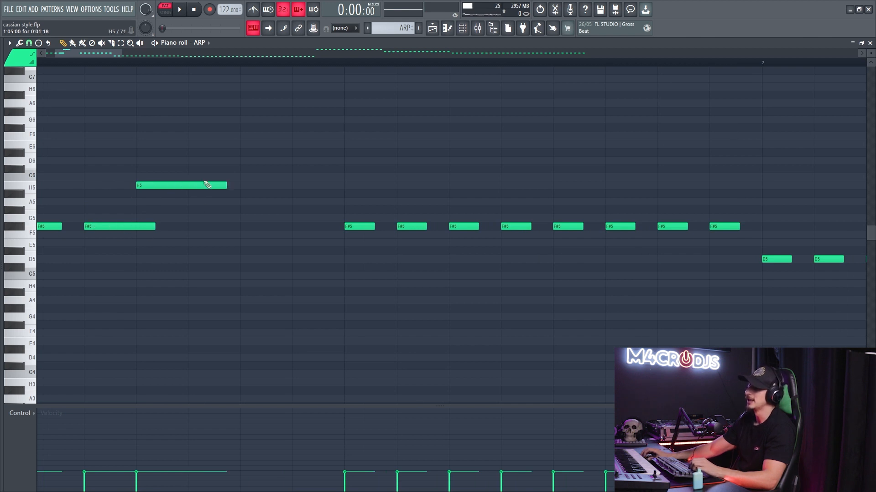
key(space)
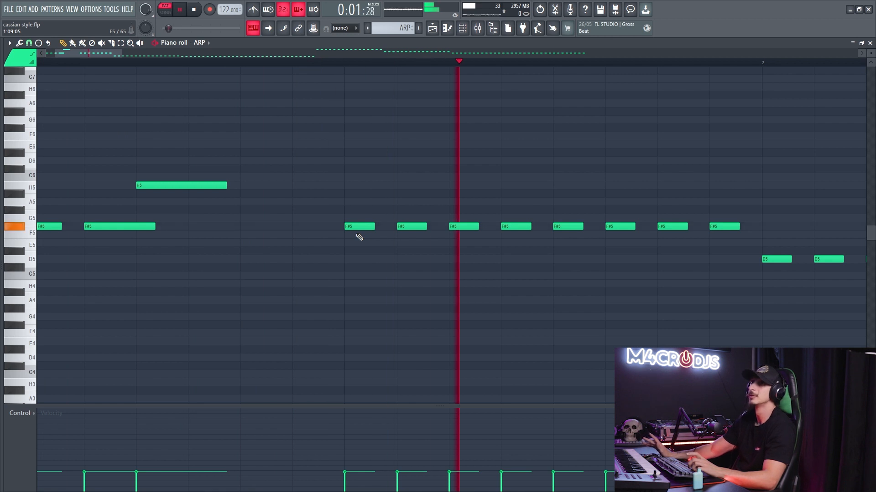
key(space)
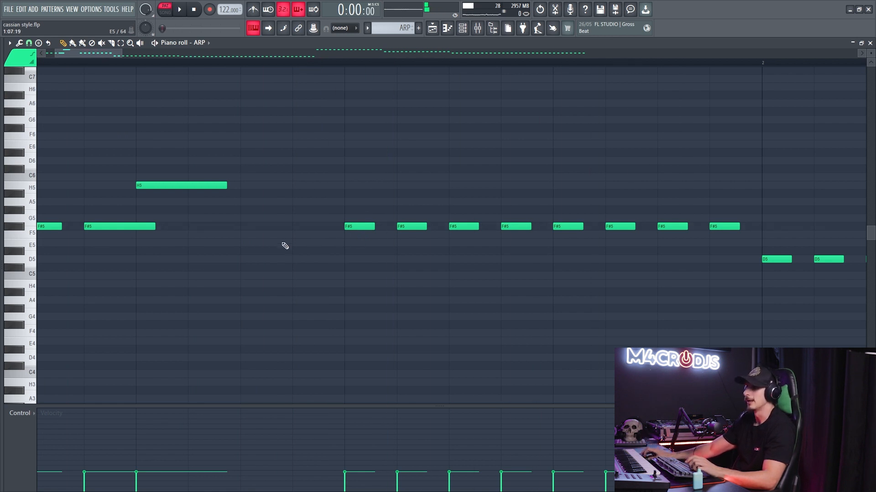
- Restore bar 1 of ARP by removing the long notes and refilling it with short repeated F#5 notes
scroll(175, 232, down, 2)
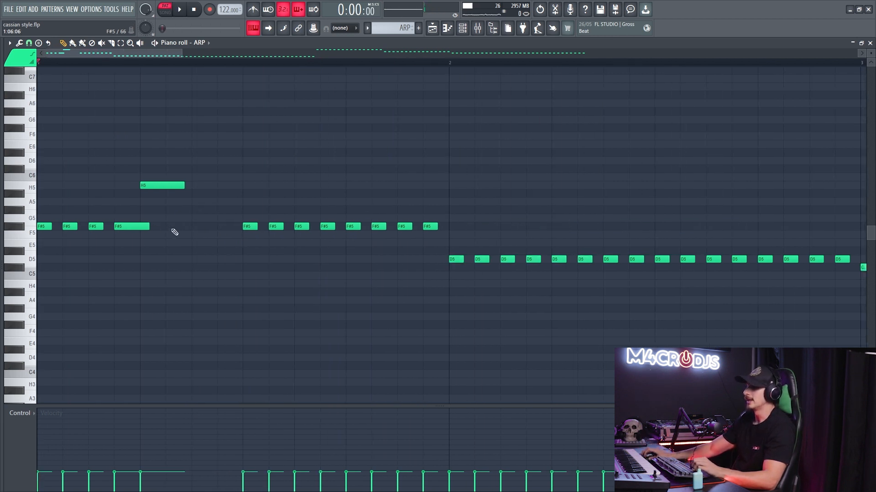
right_click(148, 227)
click(121, 226)
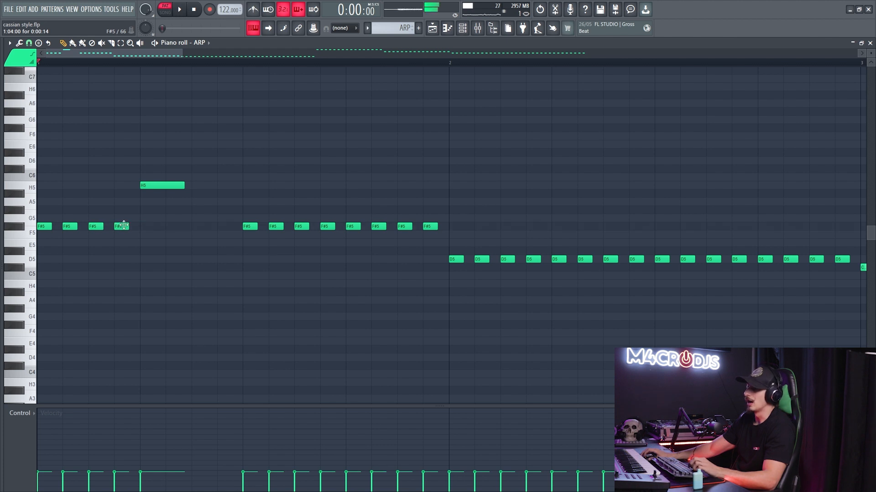
right_click(157, 186)
drag(154, 221, 48, 238)
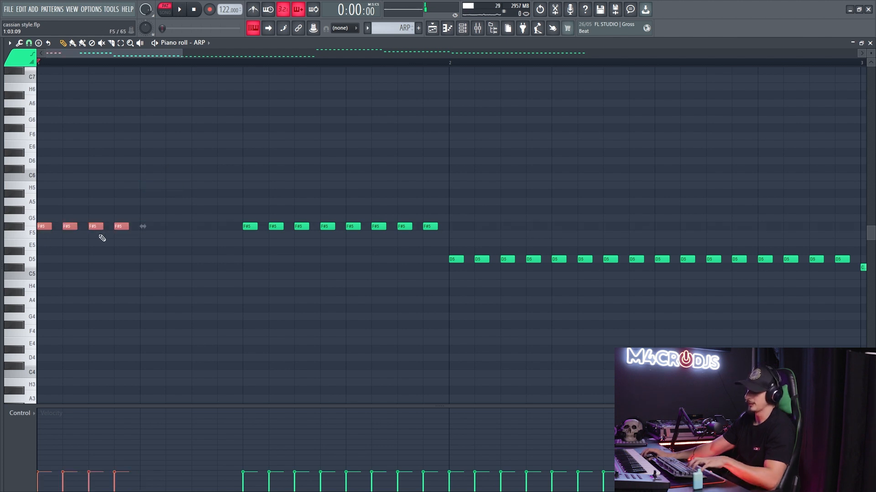
key(ctrl+b)
click(197, 198)
- Try lengthening the last F#5 note of bar 1 over the D5 notes in bar 2, and undo it
ctrl+scroll(170, 233, down, 4)
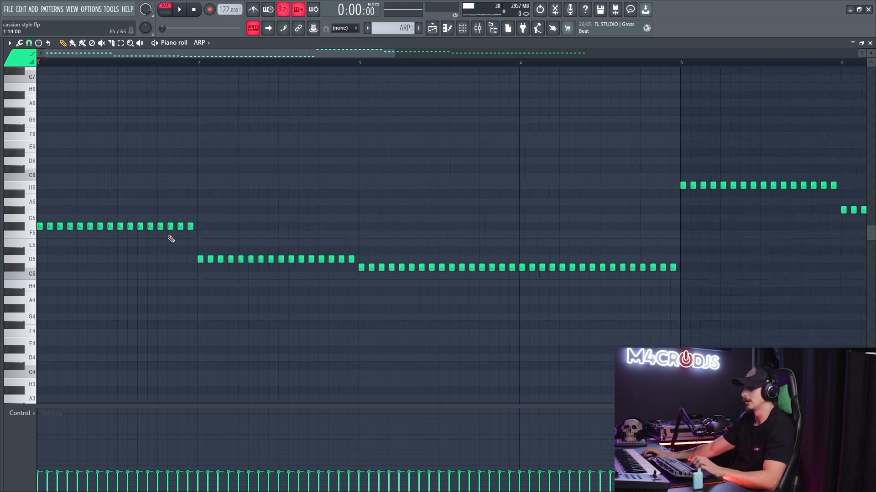
ctrl+scroll(216, 235, up, 3)
drag(208, 226, 435, 227)
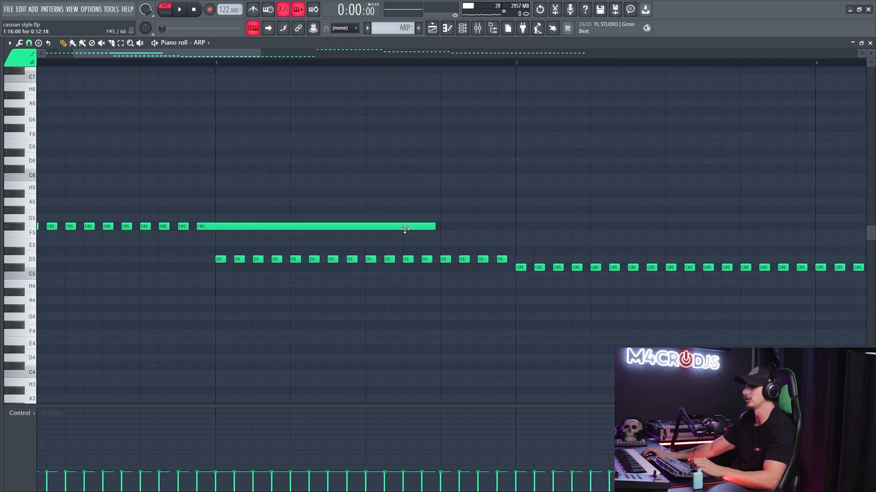
key(ctrl+z)
ctrl+scroll(264, 246, down, 4)
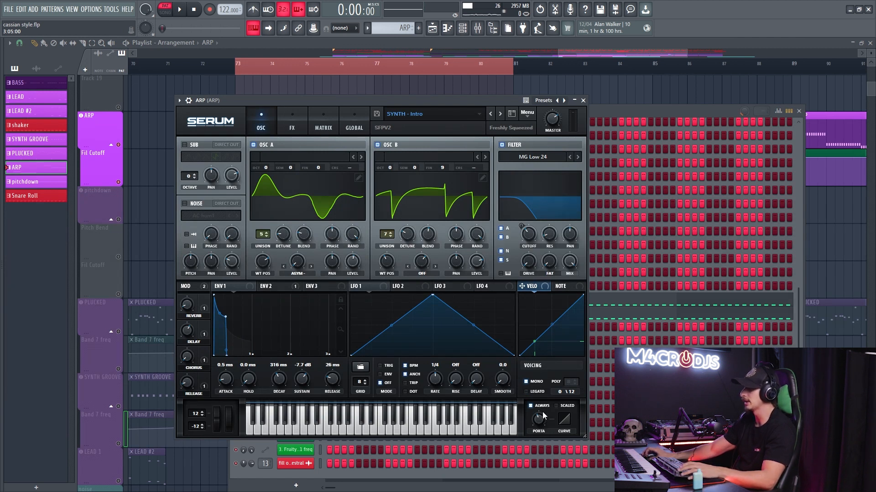
- Close ARP's Serum and check the voicing and portamento settings in the ARP #2 layer's Serum
key(Escape)
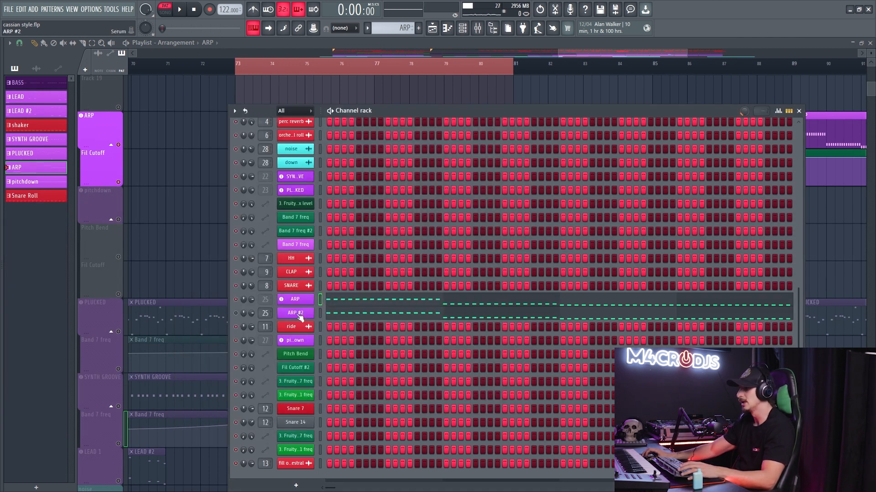
click(297, 313)
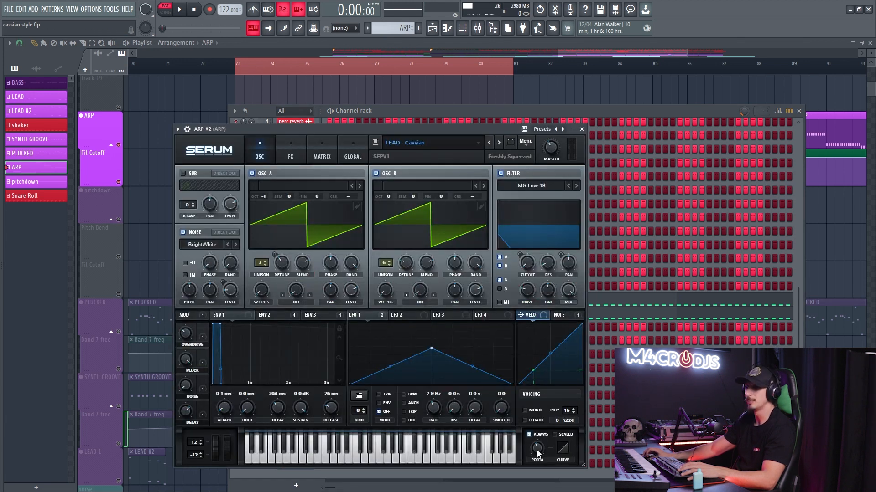
key(Escape)
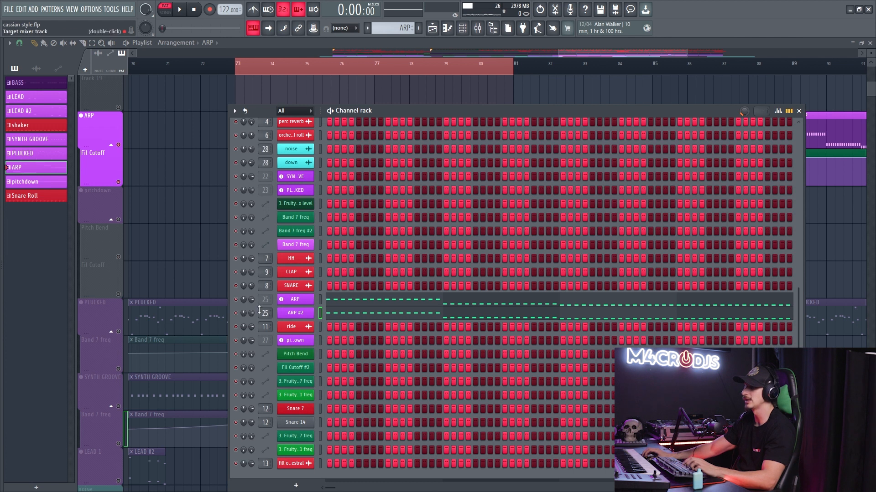
- Play the ARP and ARP #2 layers together and bring up the ARP track in the mixer
key(space)
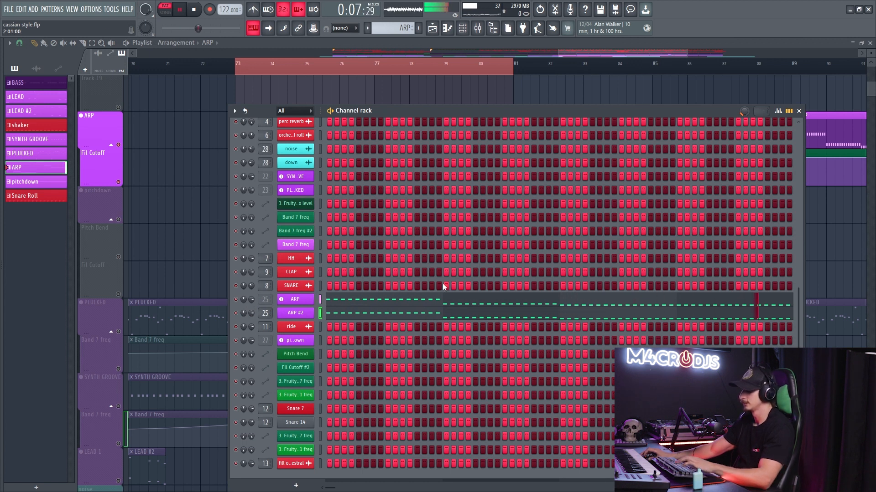
key(F9)
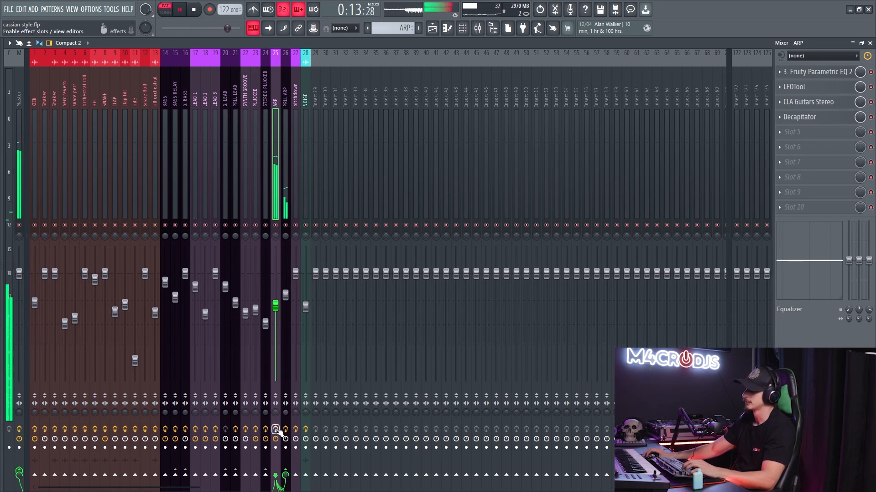
key(space)
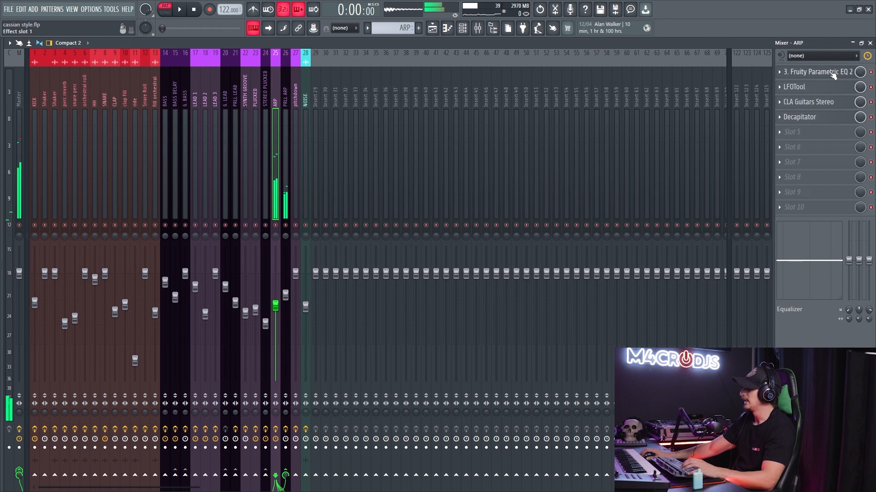
- Inspect the ARP mixer track's Fruity Parametric EQ 2, LFOTool and CLA Guitars Stereo effects one after another
click(843, 72)
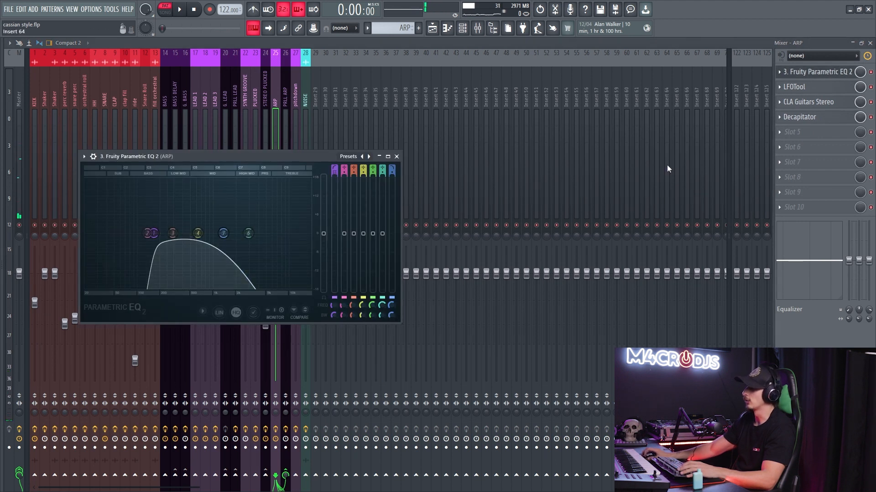
click(816, 72)
click(796, 87)
click(796, 87)
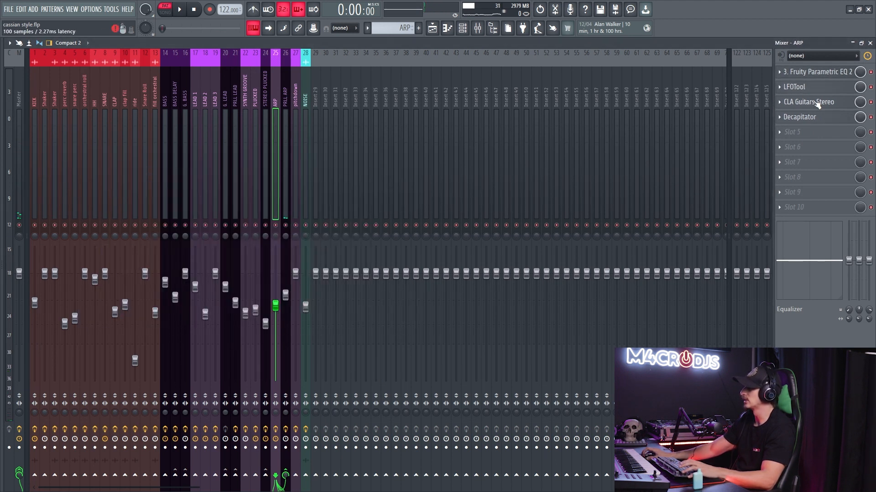
click(808, 101)
drag(216, 124, 262, 121)
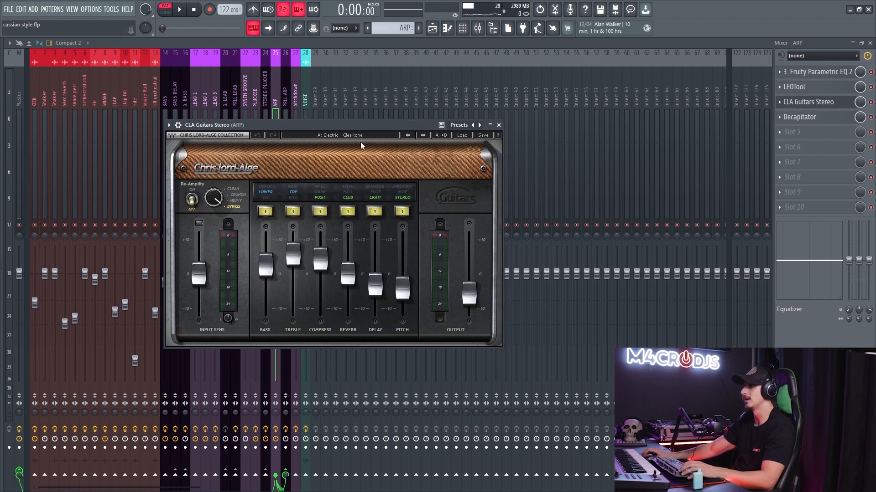
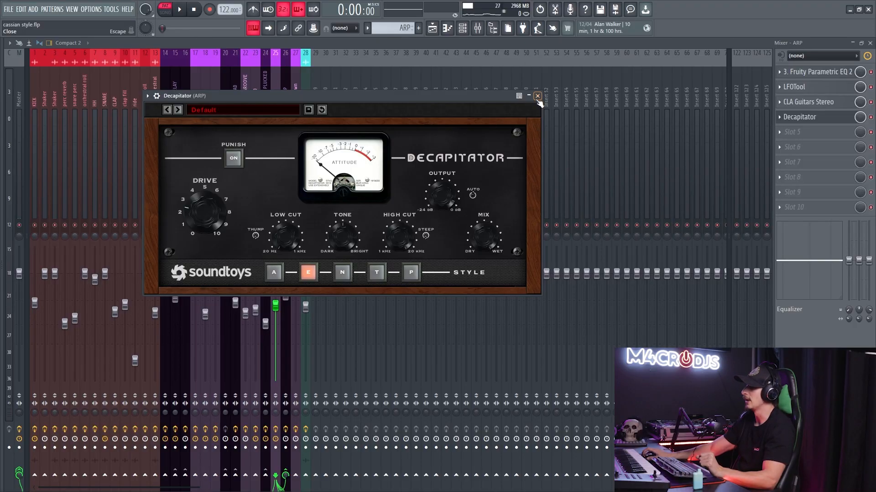
- Close the Decapitator on ARP and check the ValhallaVintageVerb on the PRLL ARP mixer track
click(538, 96)
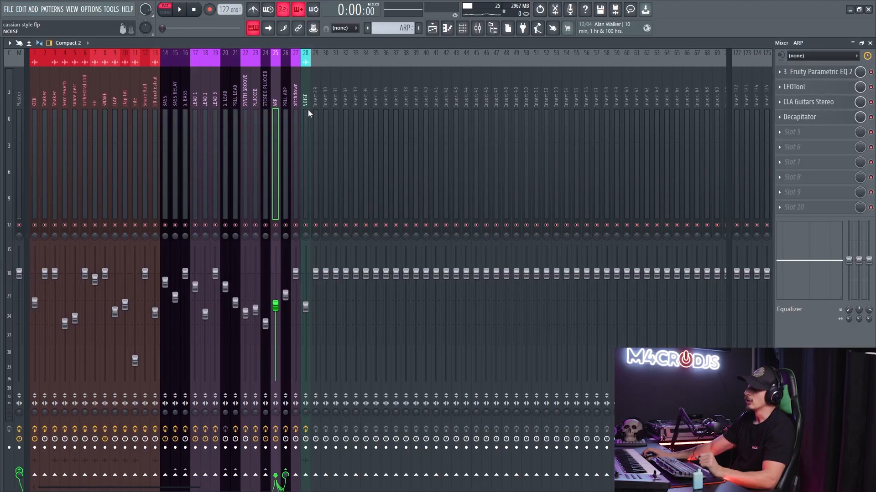
click(288, 194)
click(801, 87)
click(801, 86)
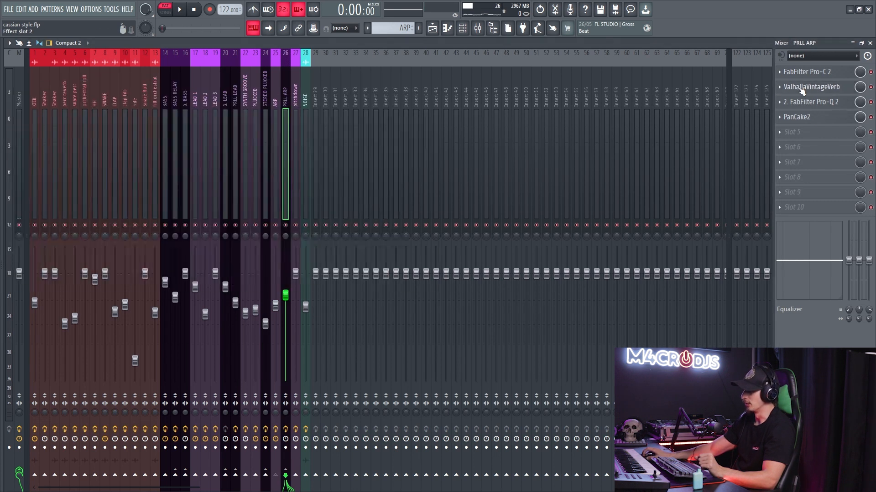
- Play the ARP with the PRLL ARP mixer track muted and unmuted to compare the sound
click(277, 214)
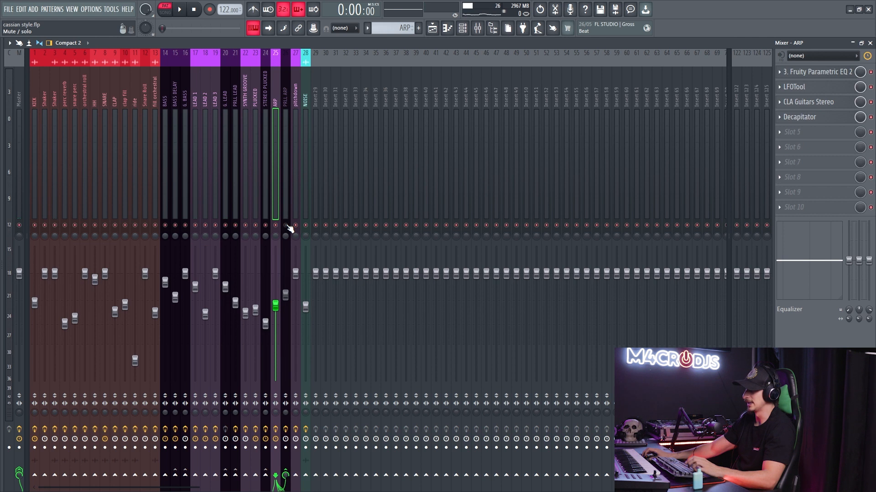
key(space)
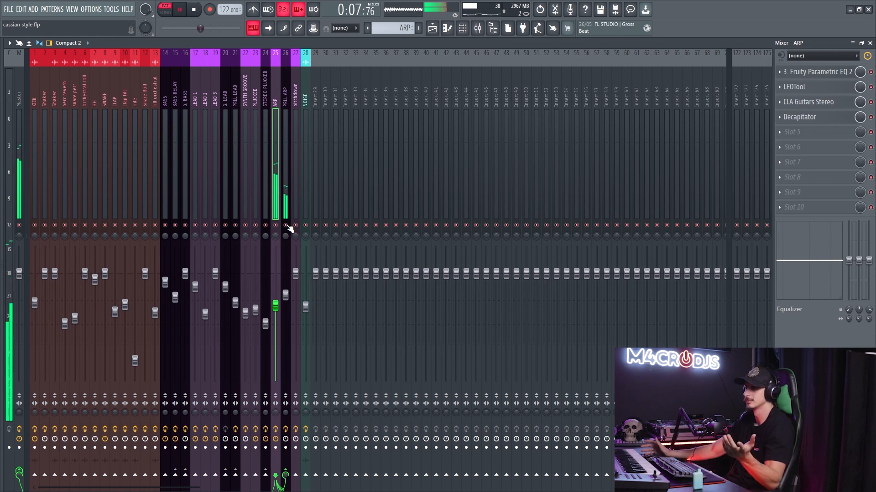
key(space)
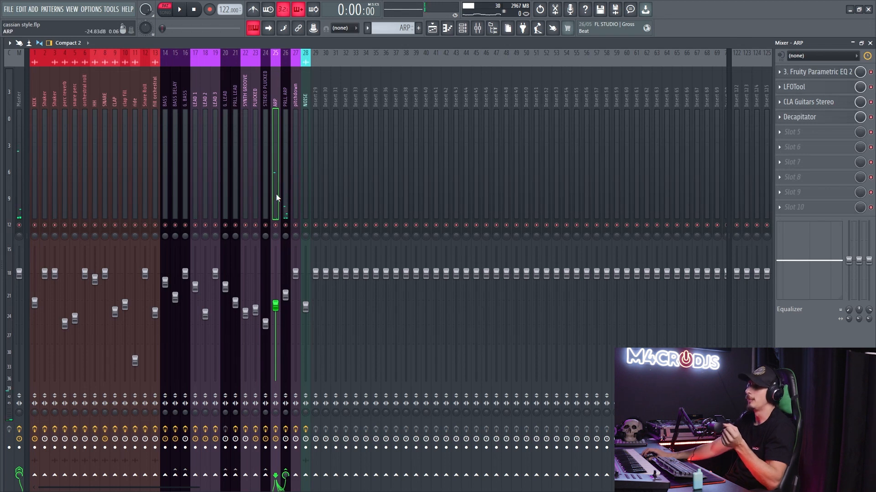
- Audition the parallel signal with ARP's send to Master at 0%, and reset that send level
key(space)
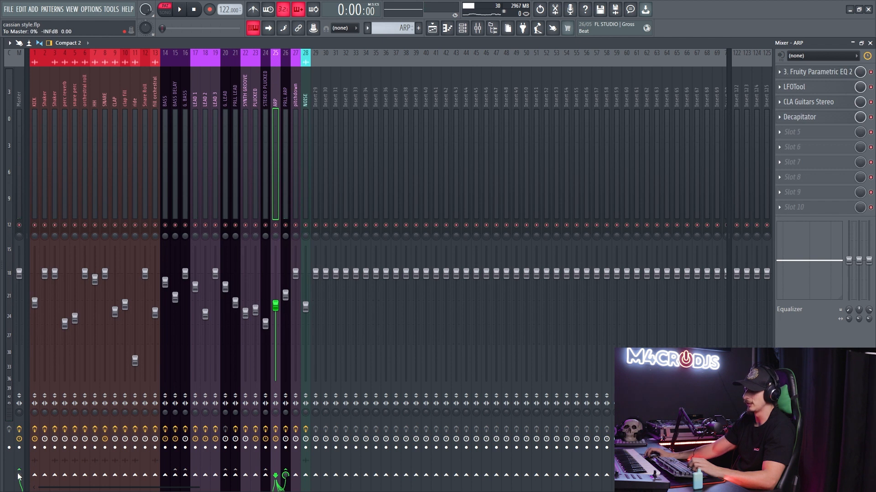
key(space)
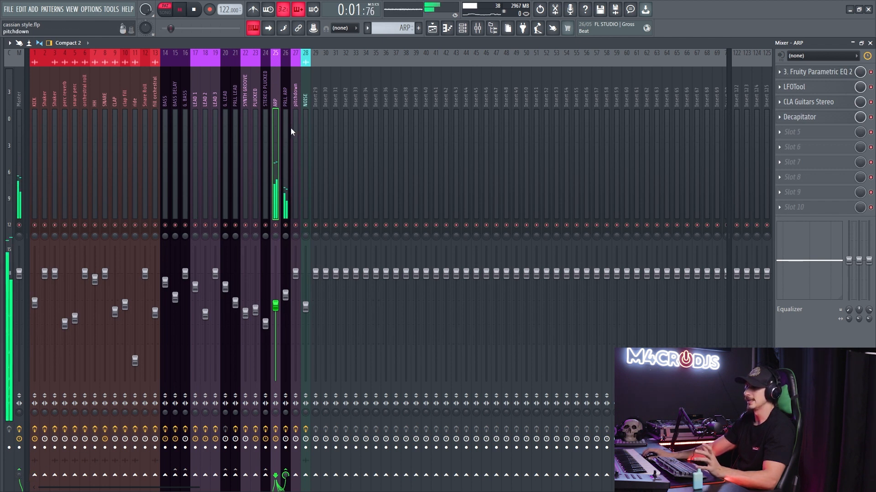
click(286, 112)
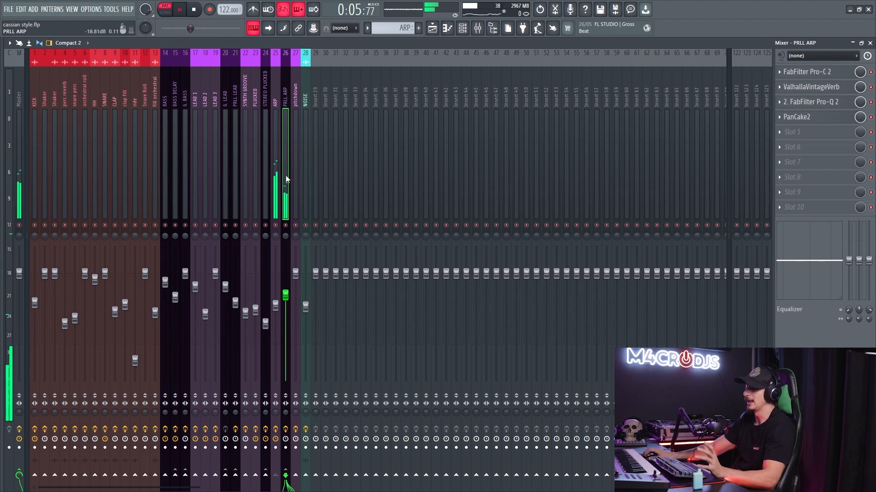
click(275, 180)
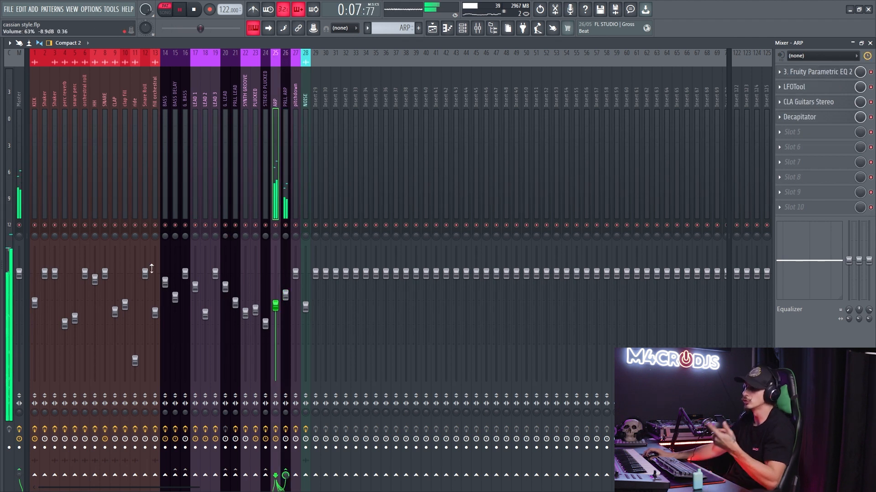
right_click(21, 405)
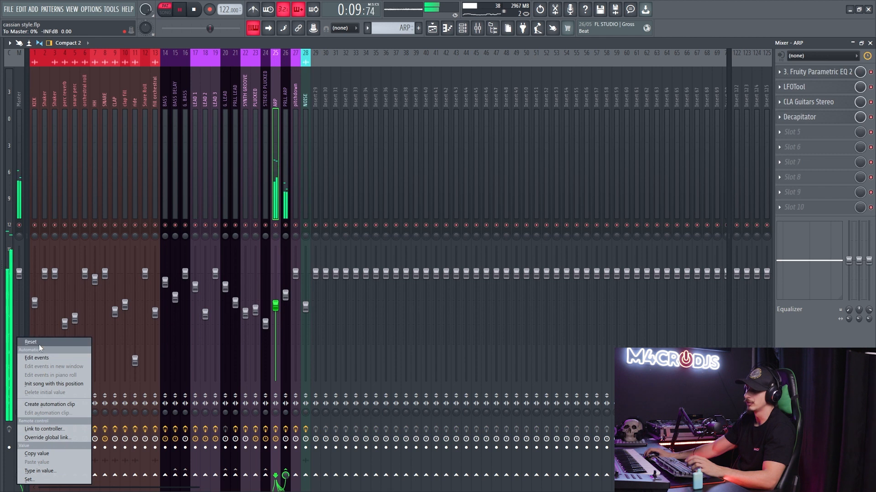
click(50, 342)
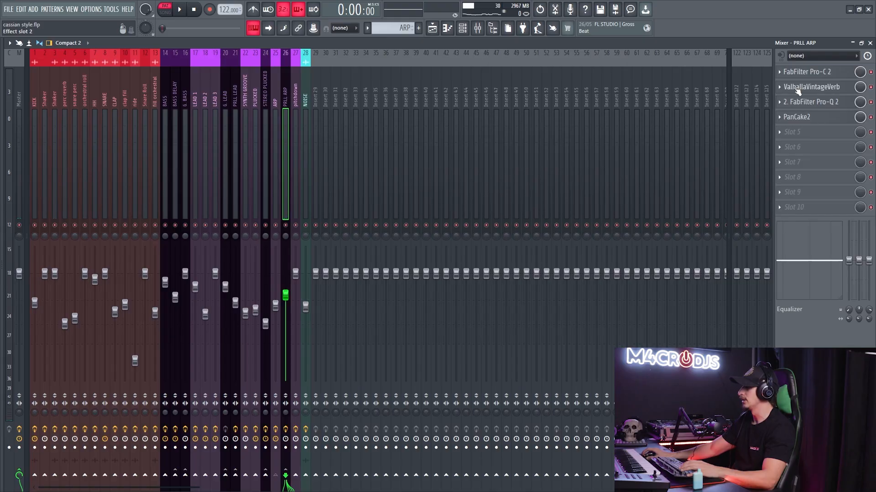
- Inspect PRLL ARP's FabFilter Pro-C 2, ValhallaVintageVerb, FabFilter Pro-Q 2 and PanCake2 effects one after another, and play the ARP through them
click(803, 72)
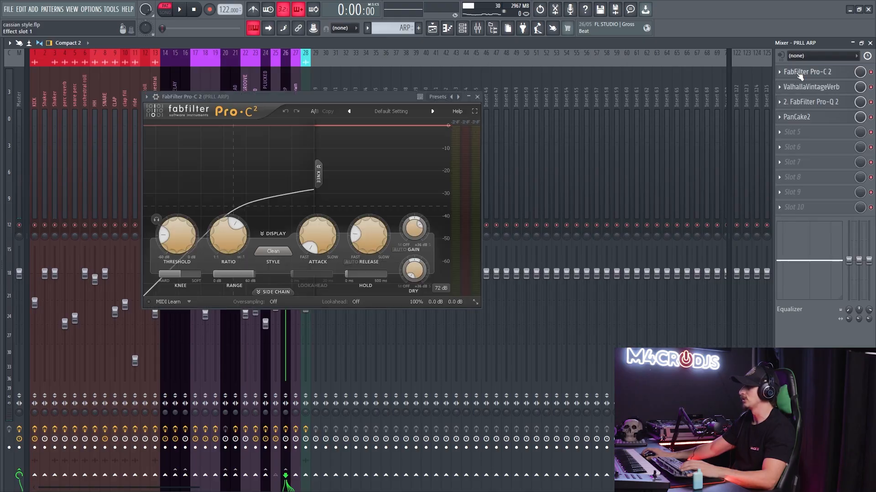
click(803, 72)
click(803, 87)
click(804, 90)
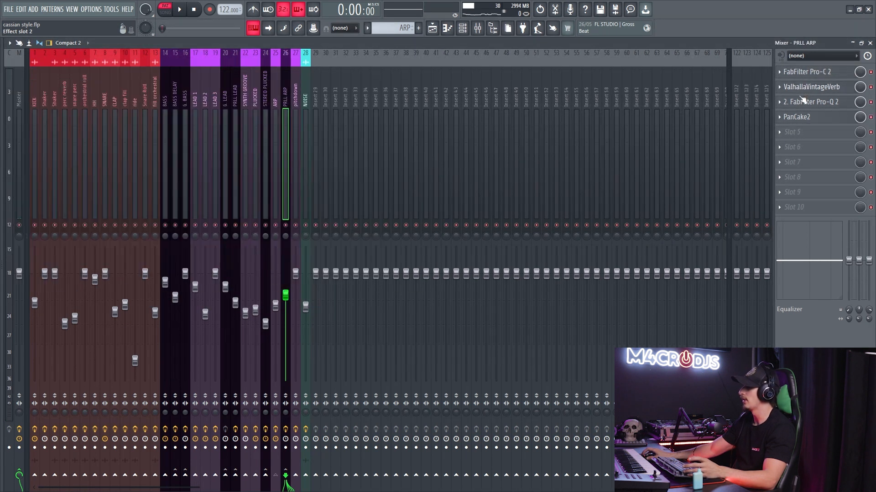
click(804, 103)
click(803, 103)
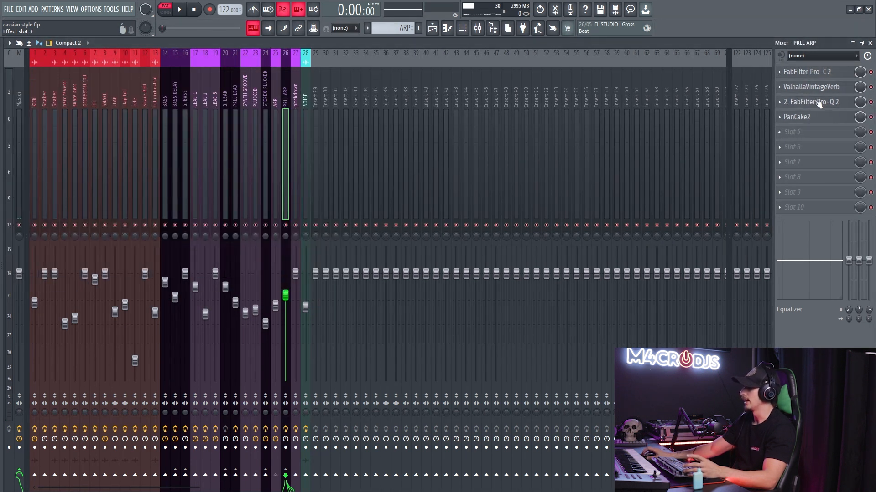
click(819, 102)
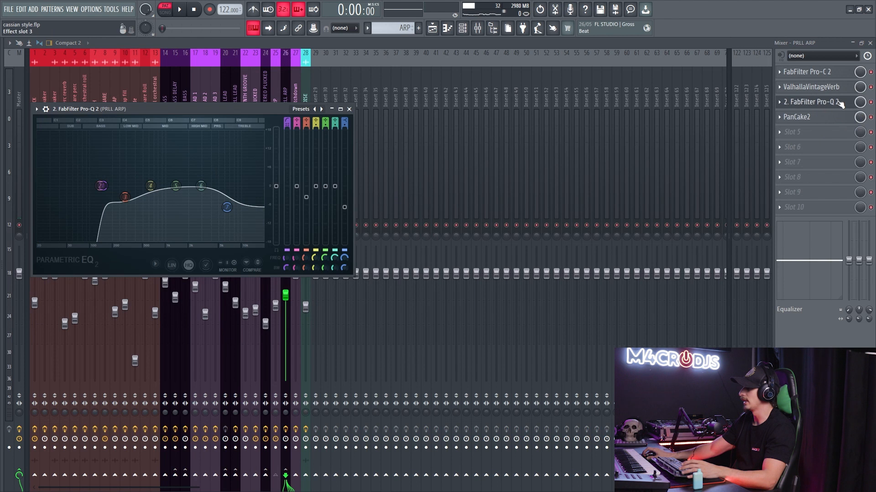
click(838, 103)
click(800, 117)
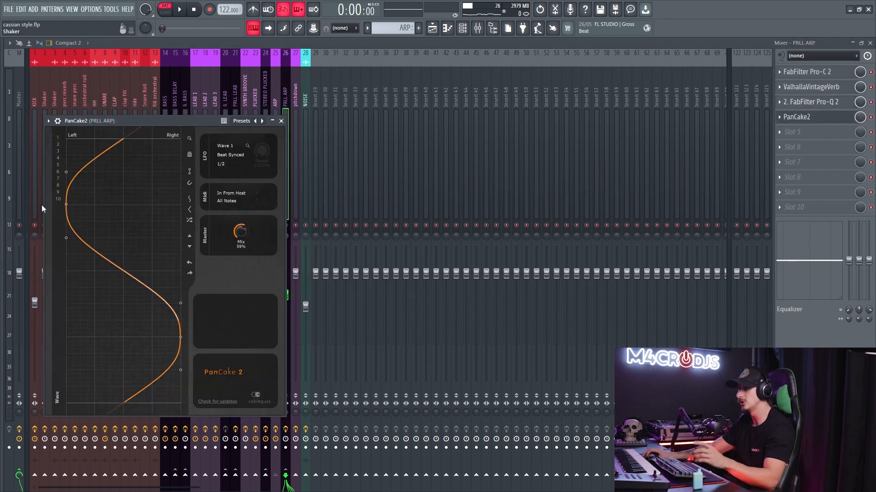
key(Escape)
key(space)
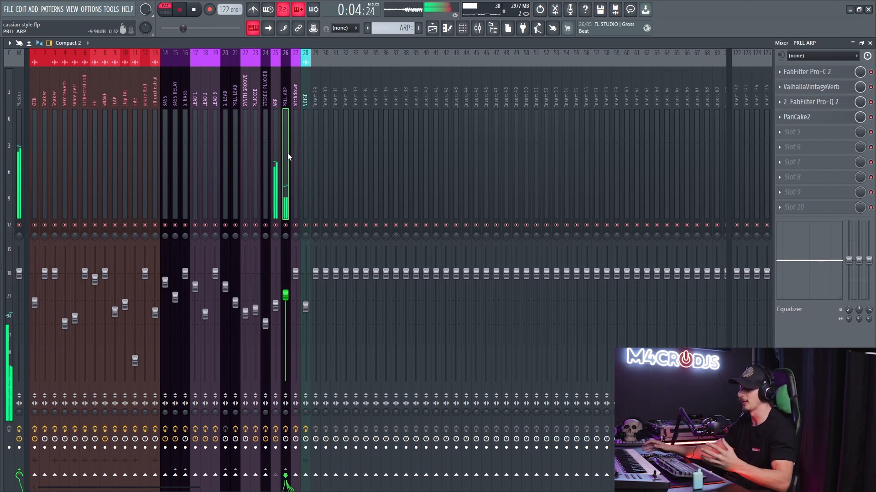
- Solo the pitchdown track with its automation tracks in the playlist and play it from bar 88
key(F5)
scroll(428, 174, down, 5)
scroll(696, 227, up, 6)
key(space)
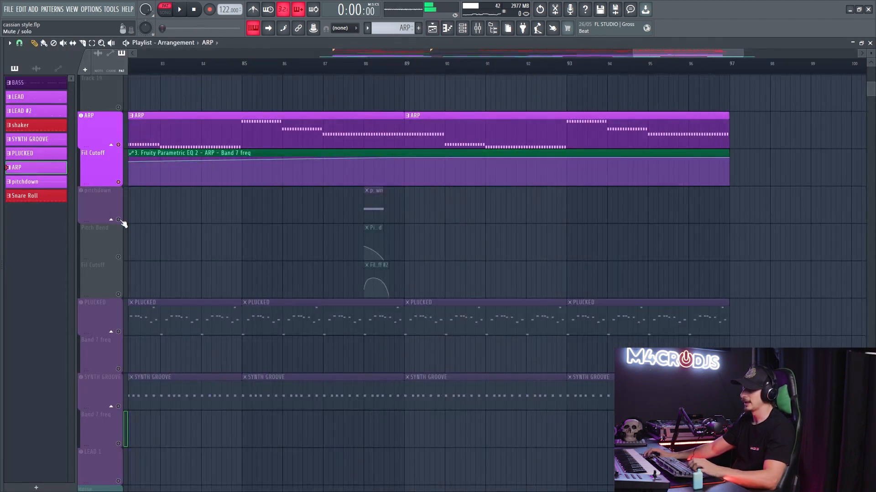
click(122, 223)
scroll(394, 75, up, 4)
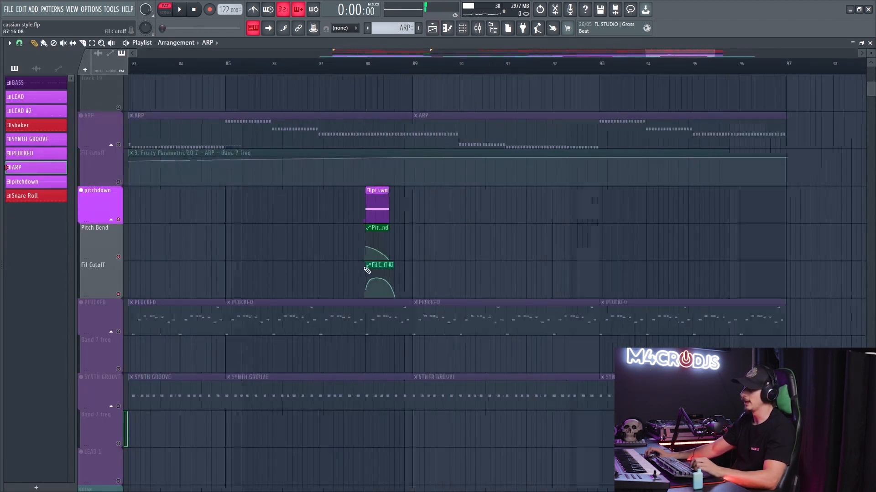
click(381, 67)
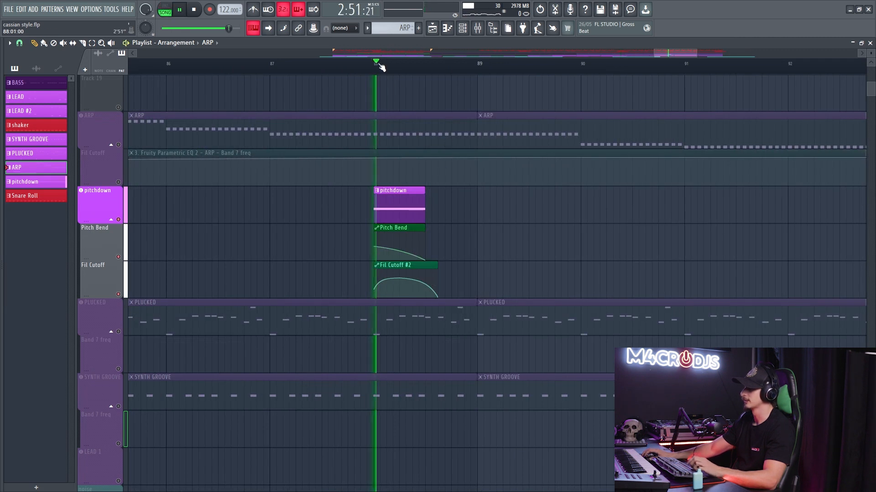
key(space)
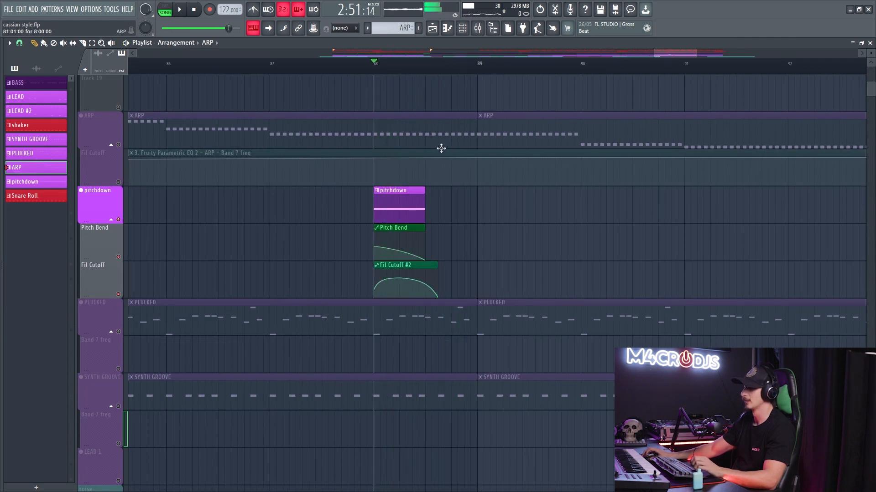
- Open the pitchdown clip's notes and its Serum, try raising the MG Low 24 filter's cutoff, and play the sound
scroll(439, 146, up, 3)
double_click(333, 201)
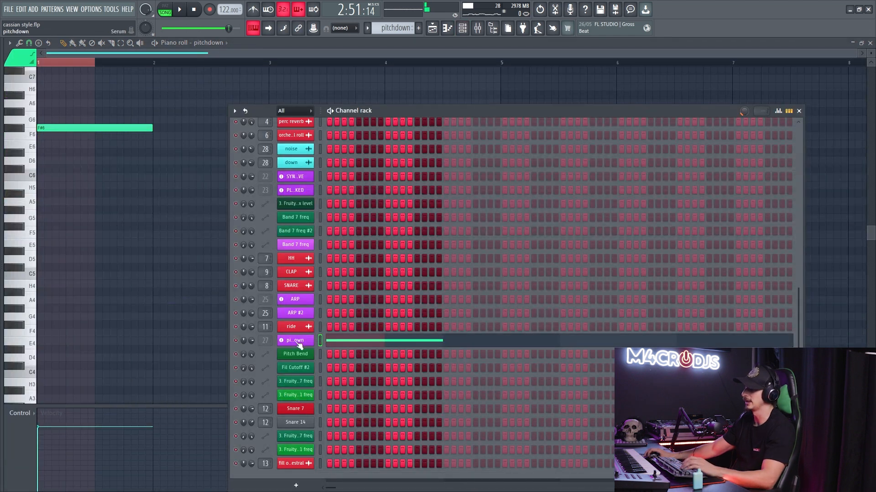
click(295, 340)
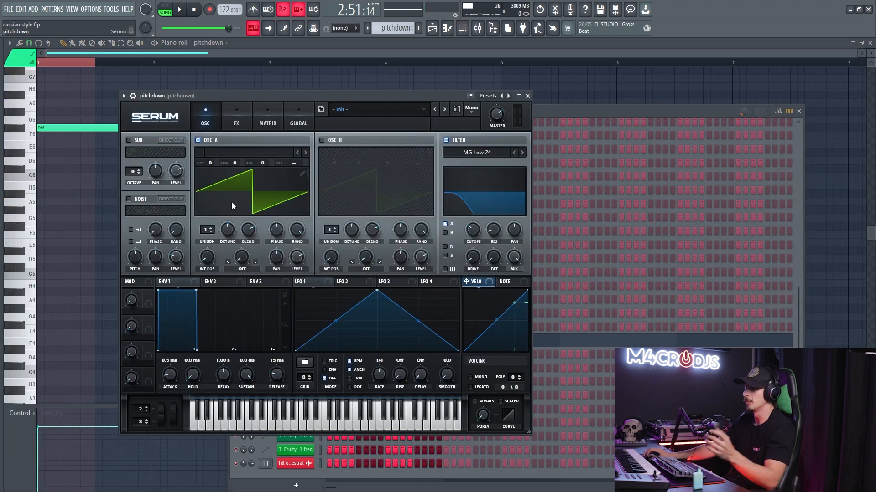
drag(473, 236, 475, 217)
key(space)
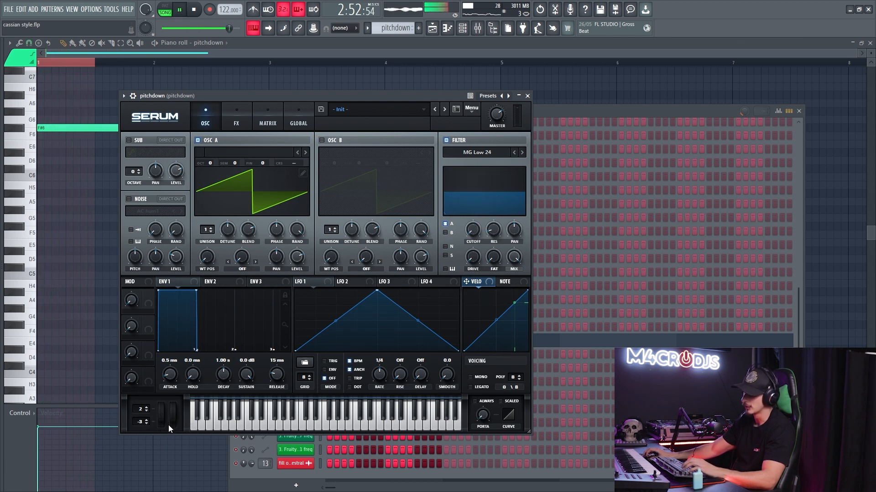
- Check the Fruity Reeverb on the pitchdown mixer track, switch it off and play the sound dry
key(F5)
key(space)
ctrl+scroll(315, 228, up, 3)
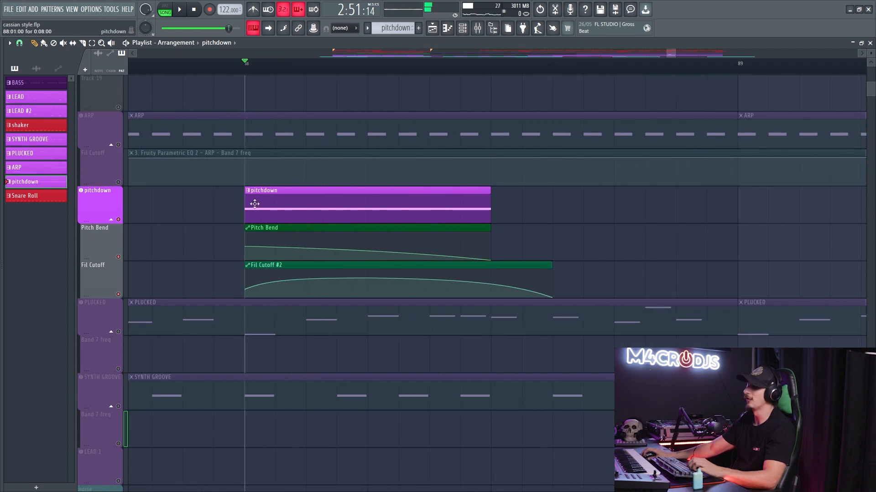
key(F9)
click(830, 74)
click(832, 75)
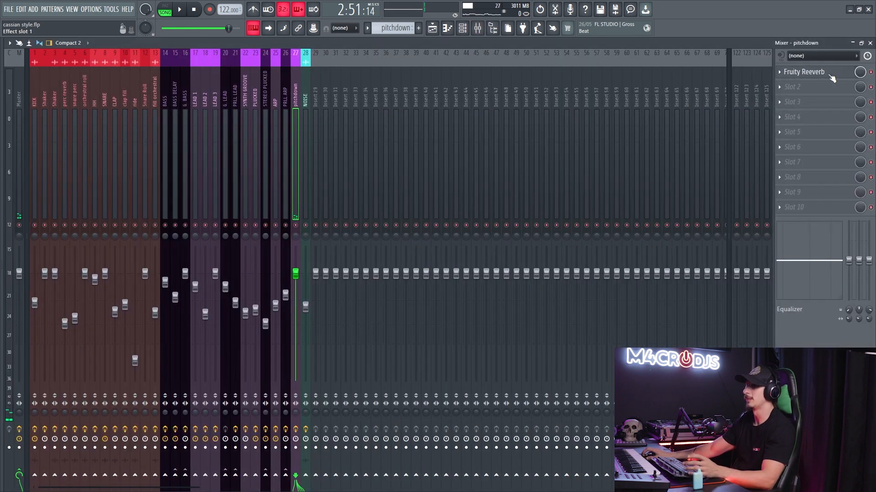
click(870, 72)
key(space)
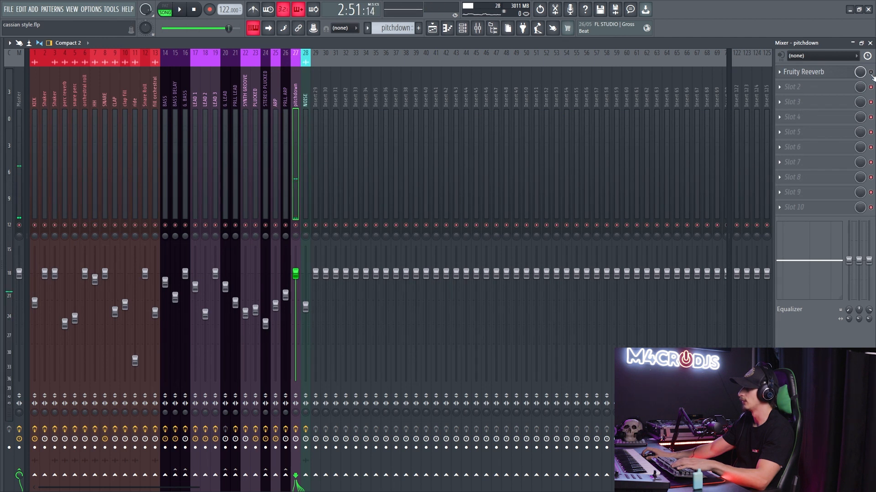
- Raise the first point of the Fil Cutoff #2 automation clip to 42% and play the pitchdown sound
key(F9)
key(space)
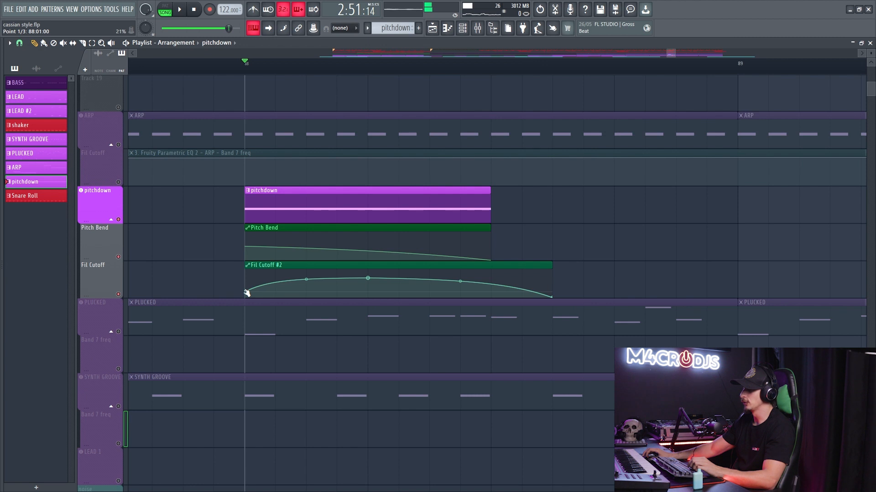
key(space)
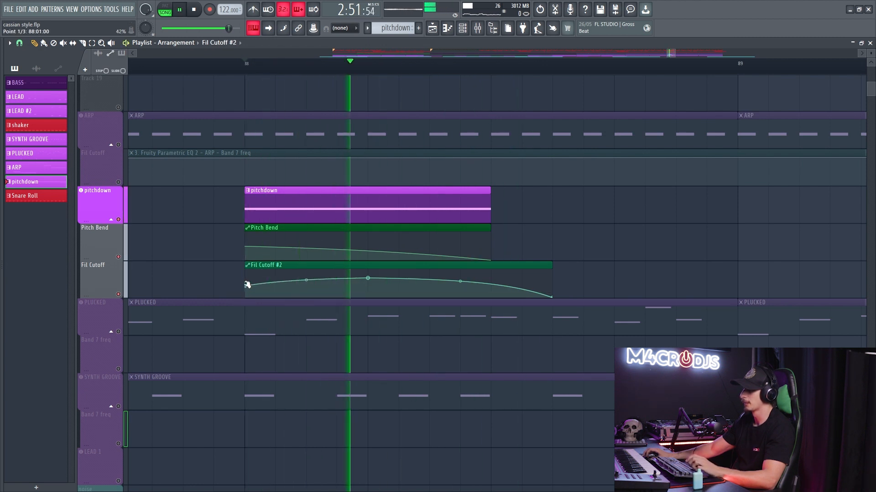
key(space)
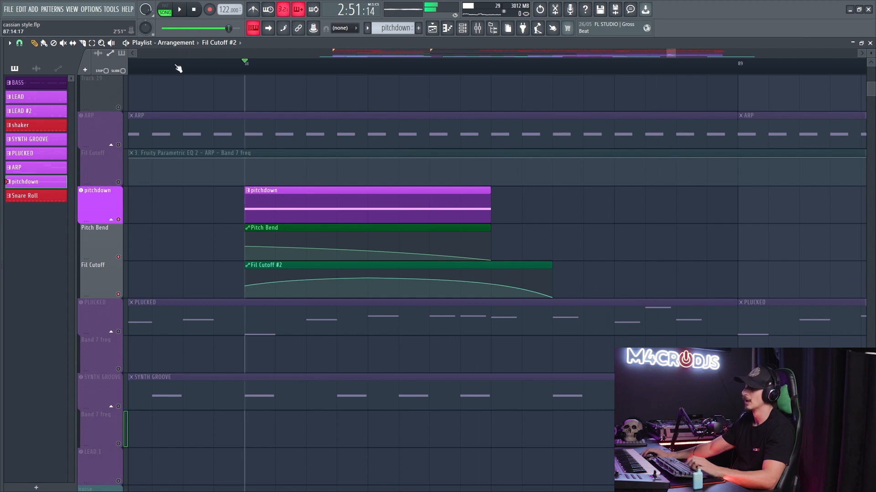
- Unsolo the pitchdown track, play the full arrangement, and restart playback just before the DROP marker
scroll(426, 209, down, 10)
scroll(414, 194, down, 6)
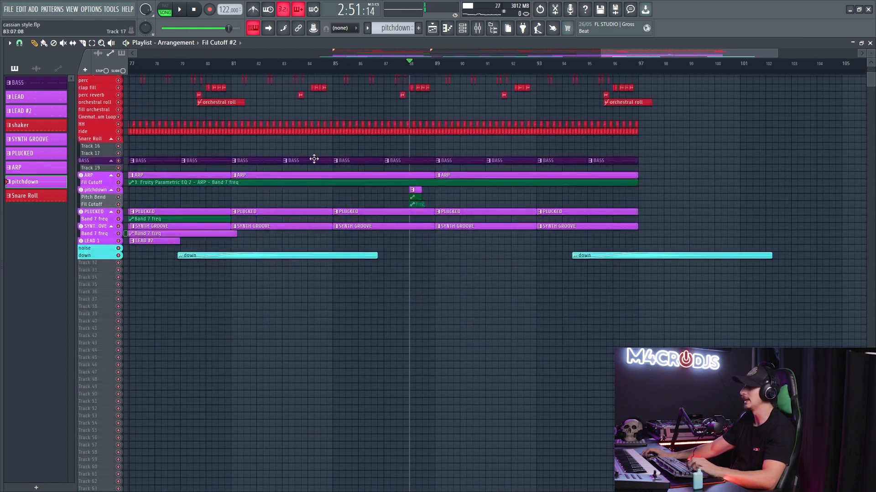
key(space)
scroll(455, 179, down, 5)
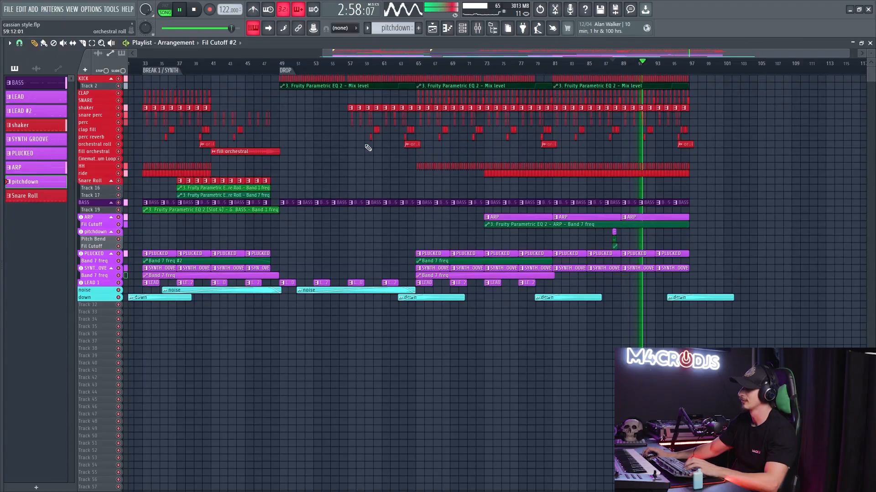
scroll(287, 79, left, 1)
click(287, 64)
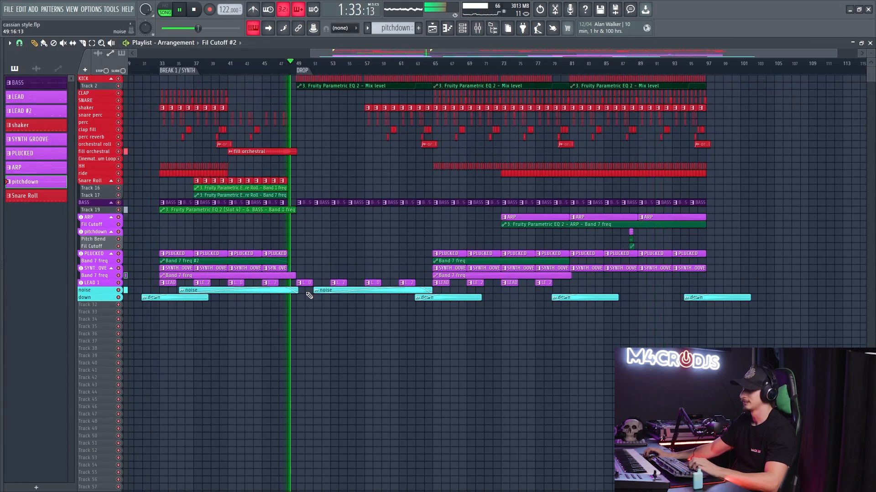